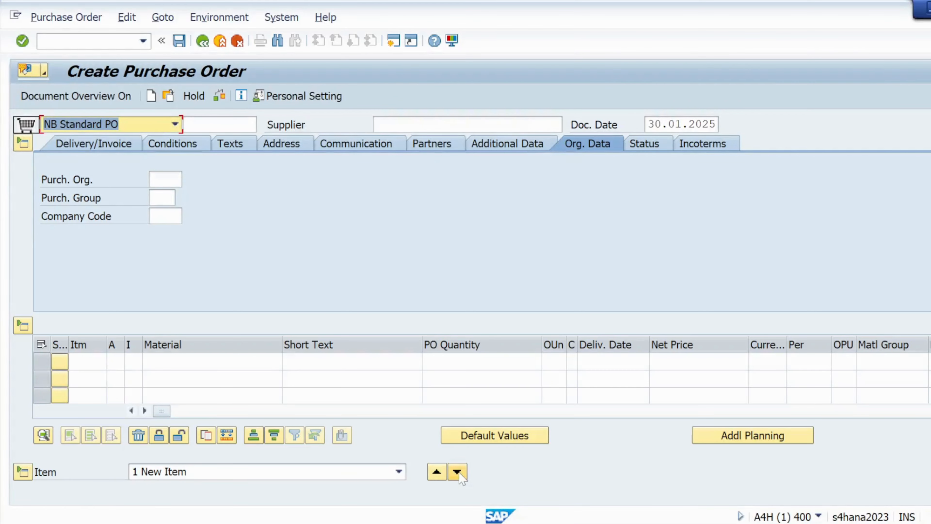
# - Run transaction /nme5a and list the purchase requisitions for plant KL01
pyautogui.click(96, 41)
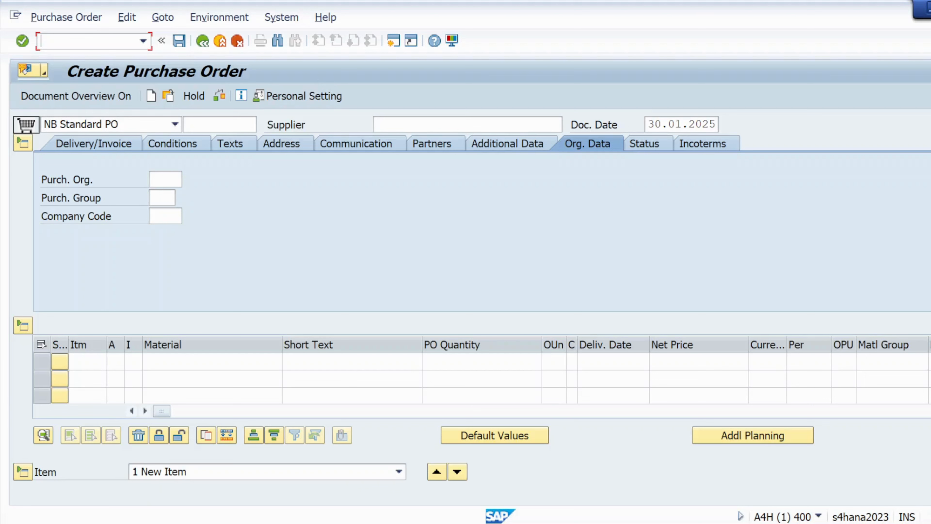
pyautogui.write('/nme5a')
pyautogui.press('Return')
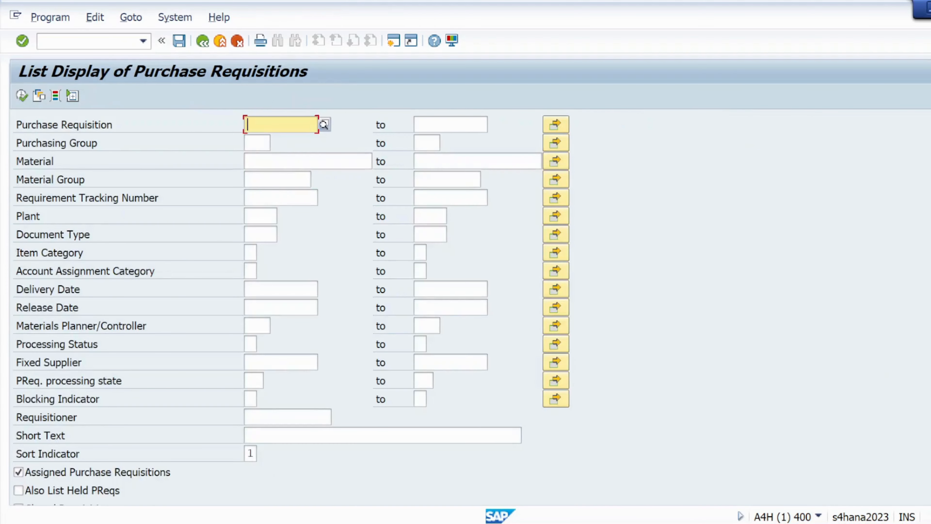
pyautogui.click(260, 215)
pyautogui.write('kl01')
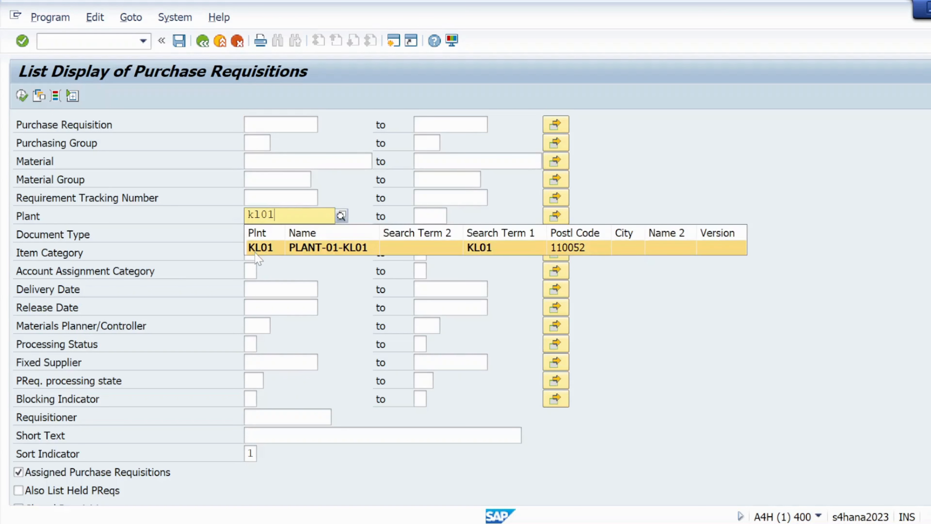
pyautogui.click(257, 248)
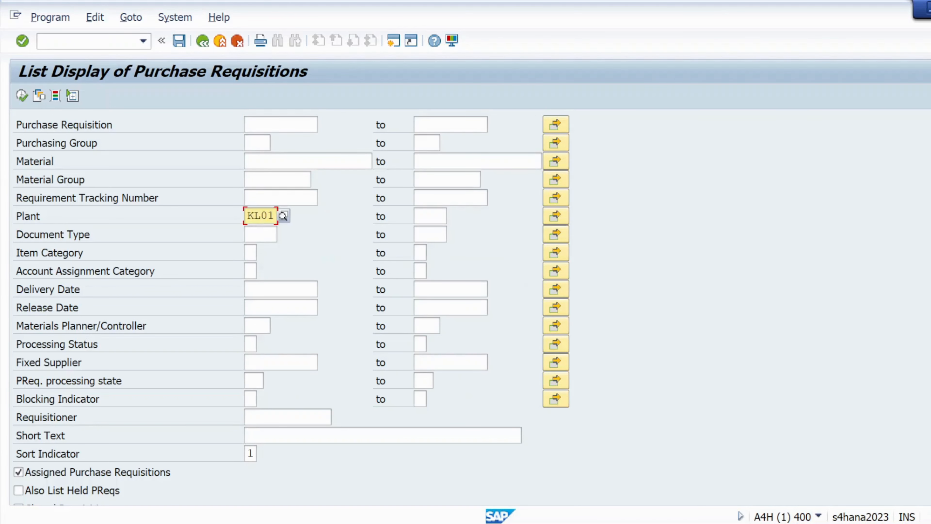
pyautogui.click(22, 95)
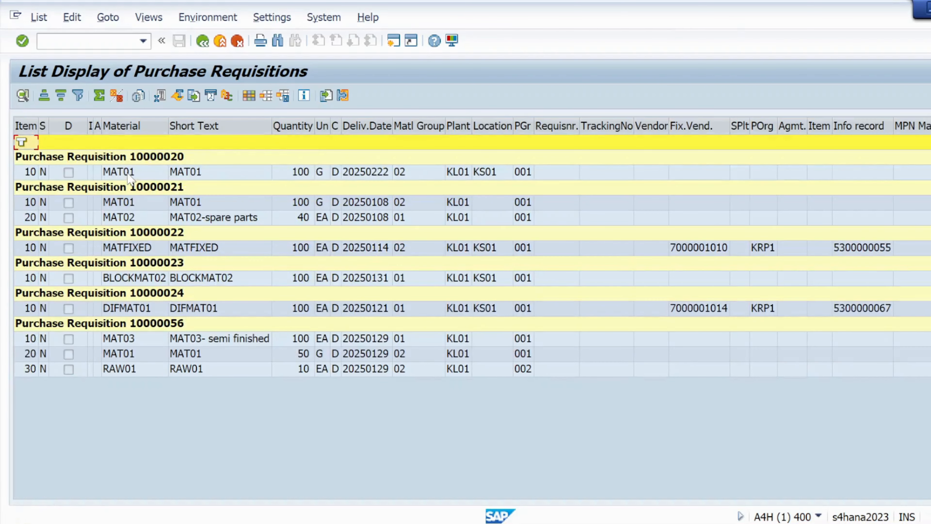
# - Try to open the purchase requisition containing material DIFMAT01 from its header line in the list
pyautogui.click(121, 172)
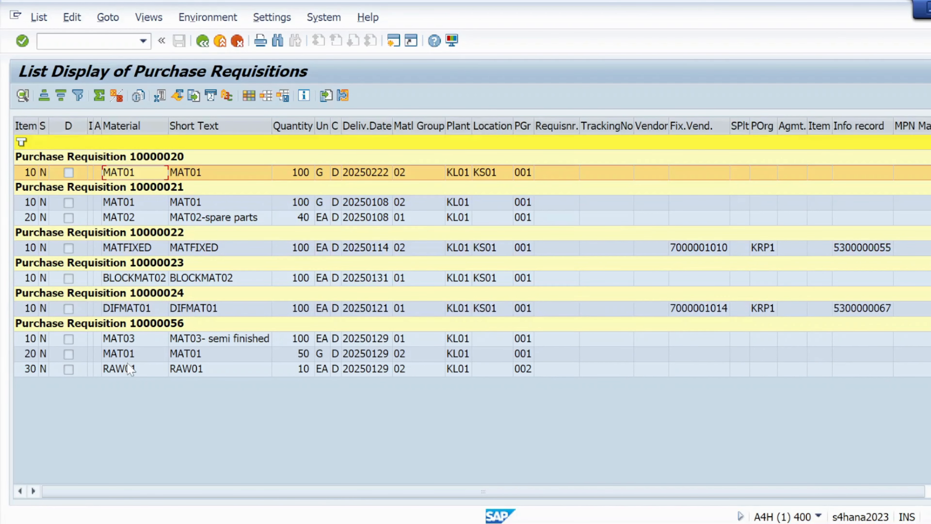
pyautogui.click(157, 297)
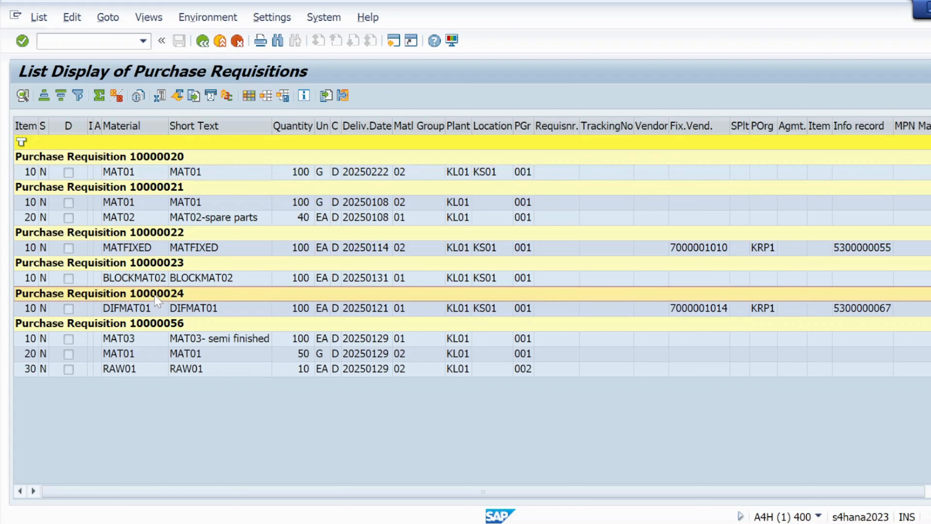
pyautogui.doubleClick(157, 297)
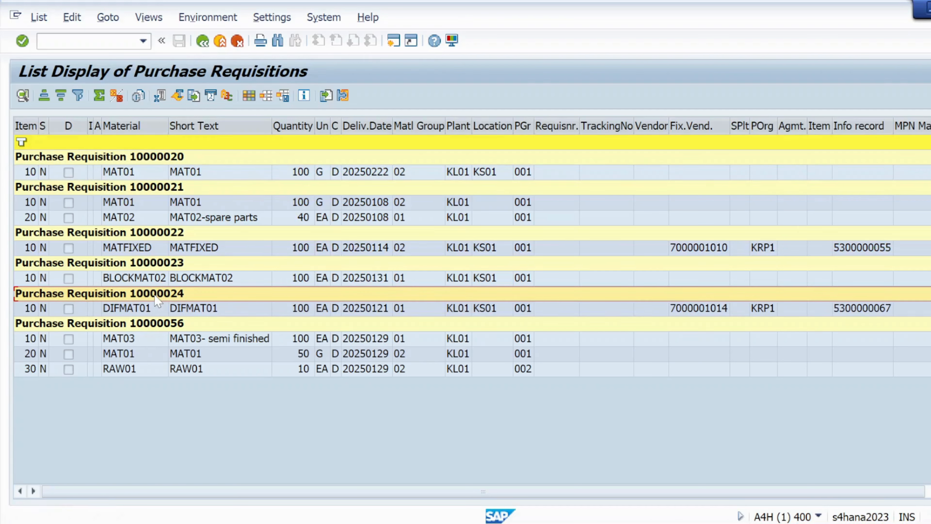
pyautogui.doubleClick(134, 294)
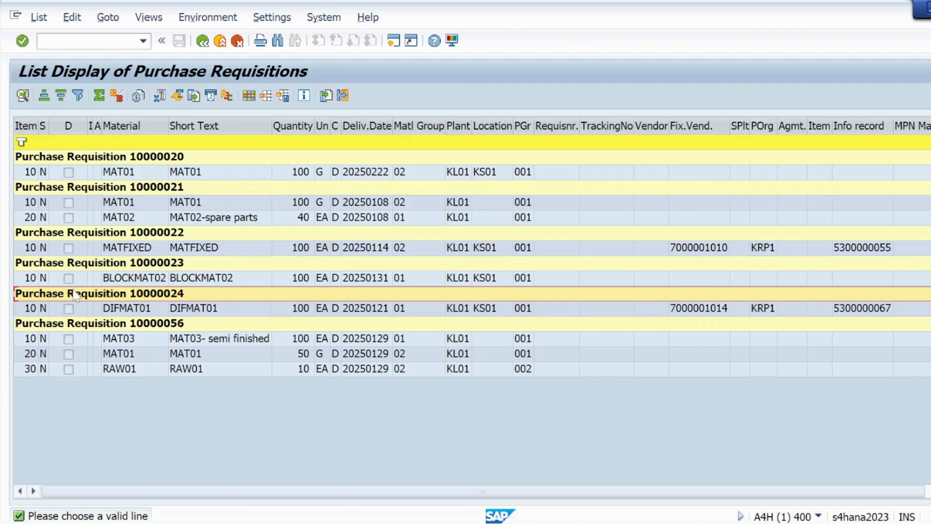
pyautogui.click(71, 310)
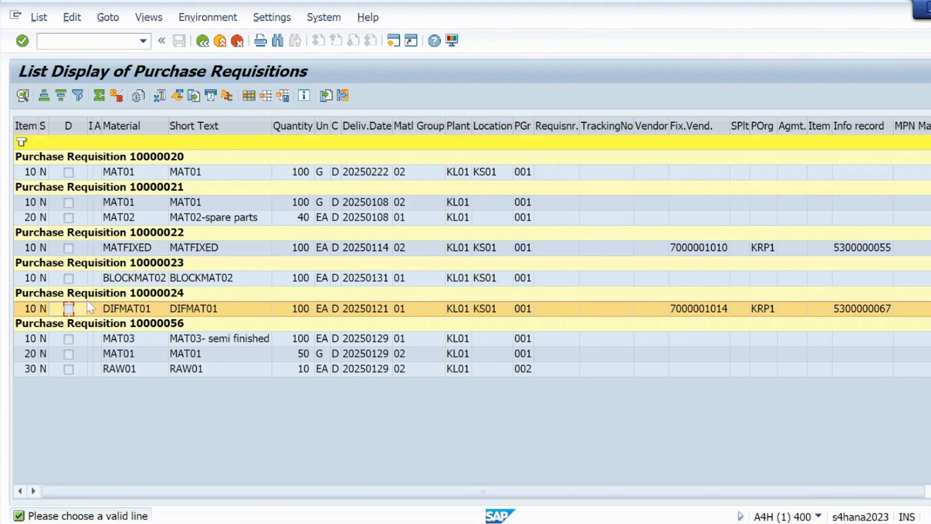
pyautogui.click(114, 295)
pyautogui.click(93, 310)
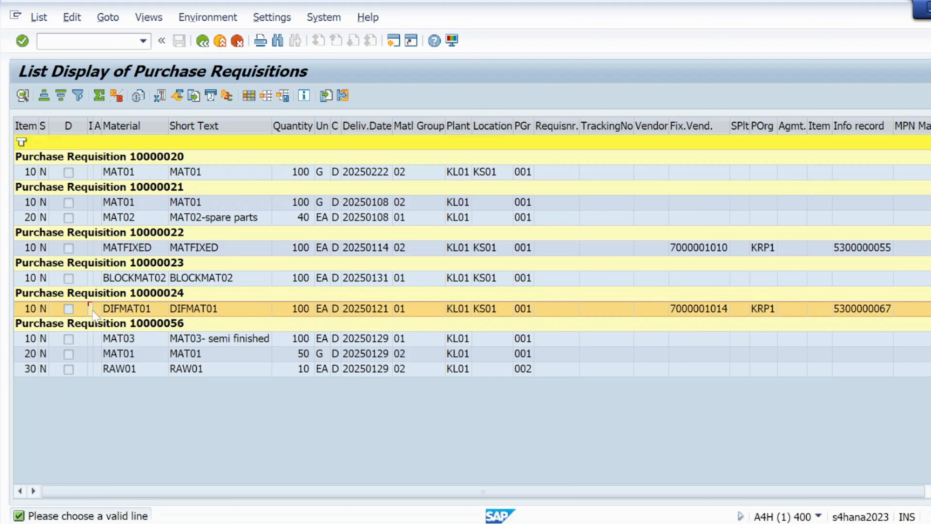
pyautogui.click(39, 297)
pyautogui.doubleClick(35, 294)
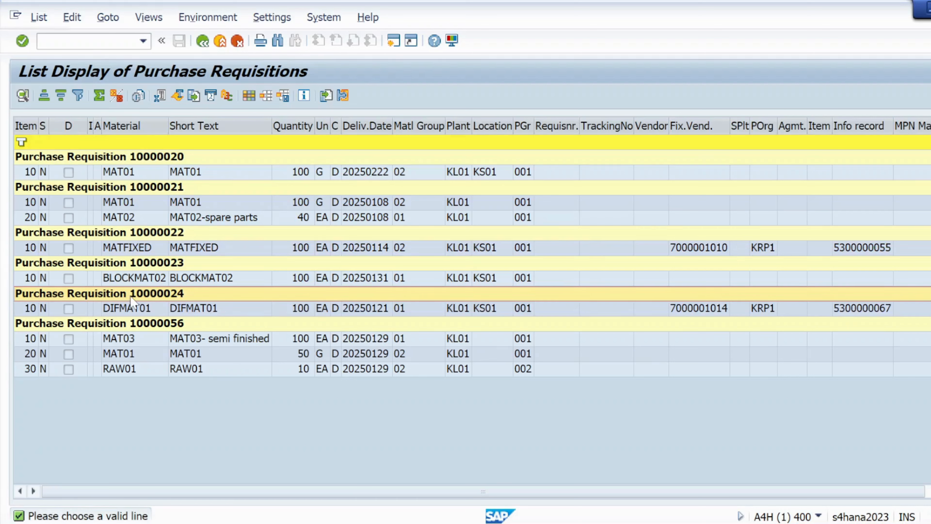
# - Display the material master of DIFMAT01 from its requisition item, return to the list and select that requisition's header line
pyautogui.doubleClick(132, 307)
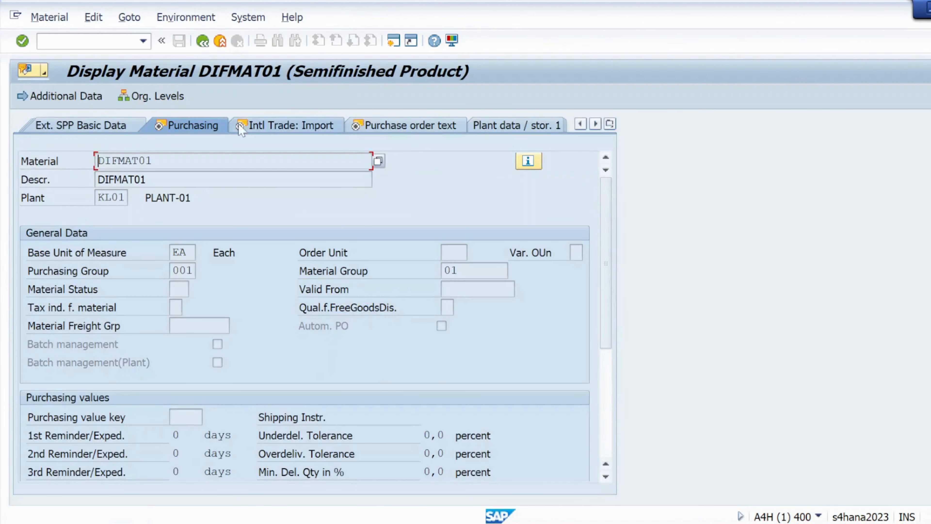
pyautogui.click(204, 41)
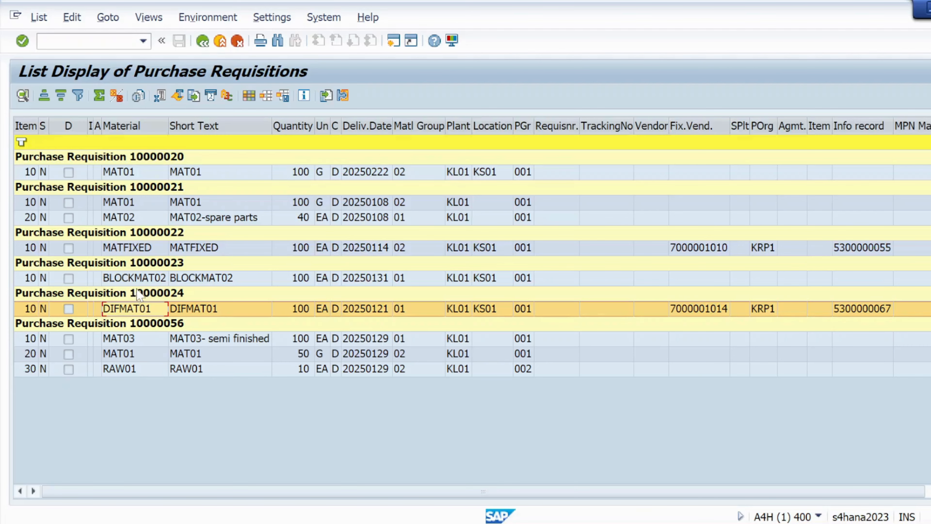
pyautogui.click(148, 295)
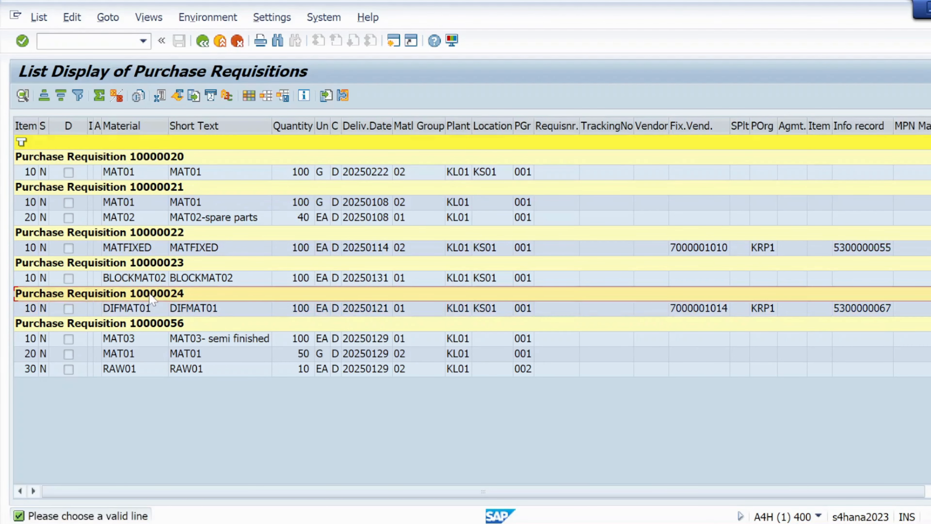
pyautogui.doubleClick(149, 294)
# - Switch to Notepad, add a "pr --" line with the DIFMAT01 requisition number below the standard PO note, and minimize it
pyautogui.hotkey('alt', 'Tab')
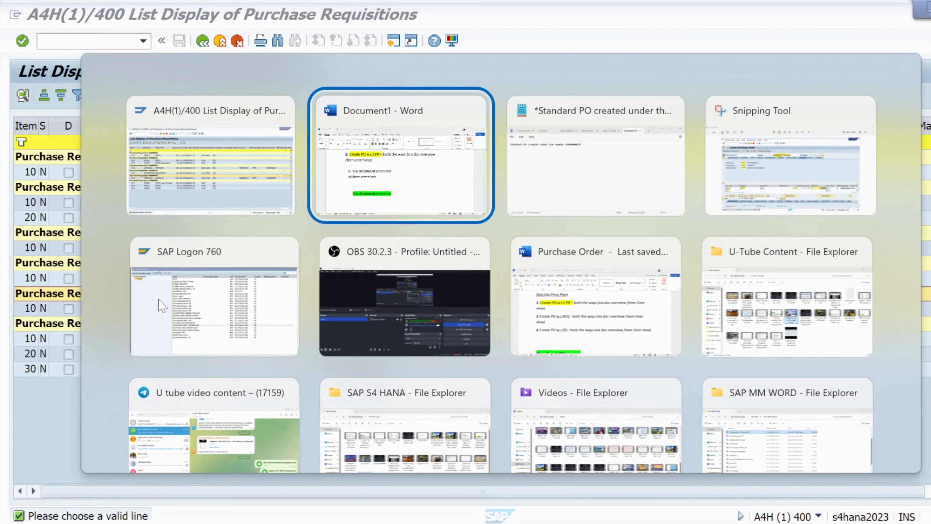
pyautogui.hotkey('alt', 'Tab')
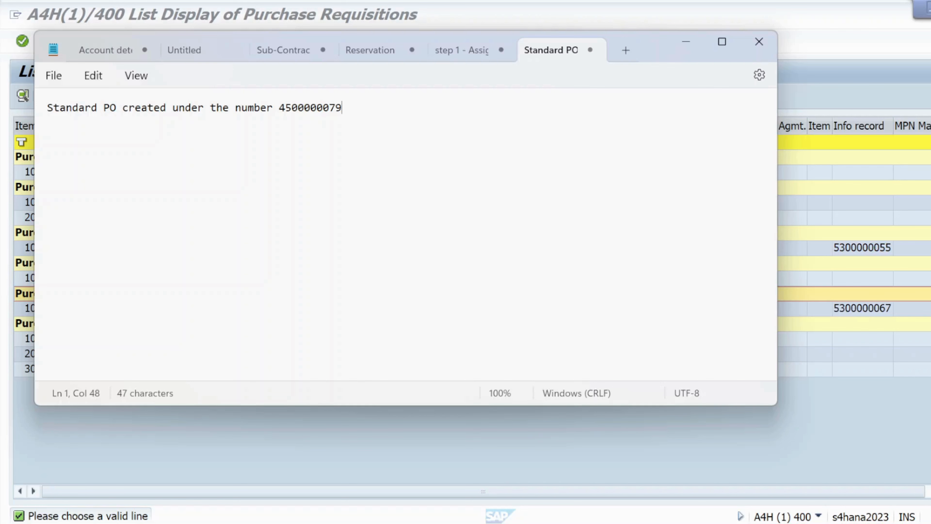
pyautogui.press('Return')
pyautogui.press('Return')
pyautogui.press('Return')
pyautogui.press('Return')
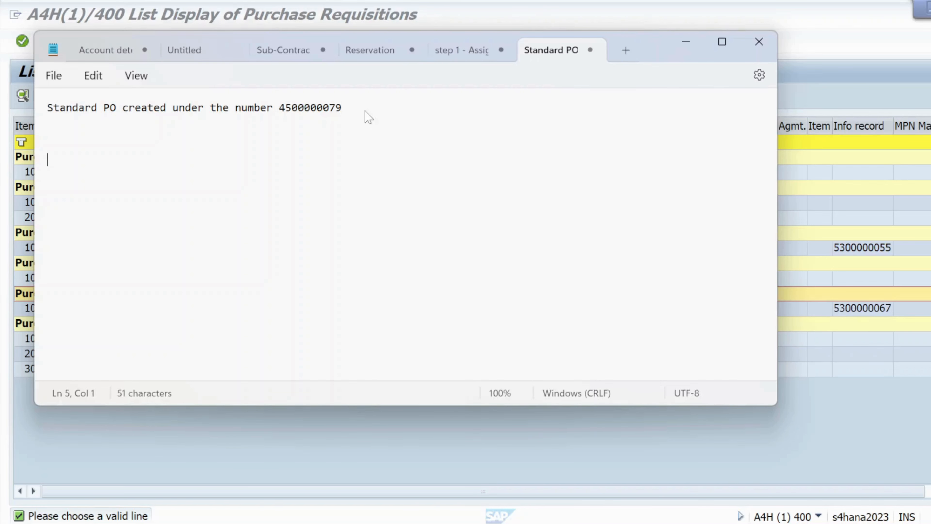
pyautogui.write('pr --1000')
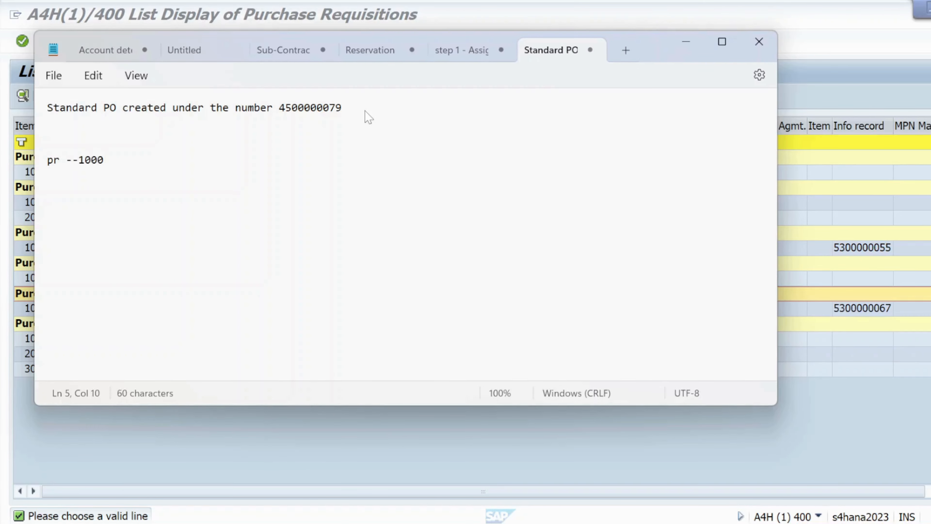
pyautogui.write('000')
pyautogui.hotkey('alt', 'Tab')
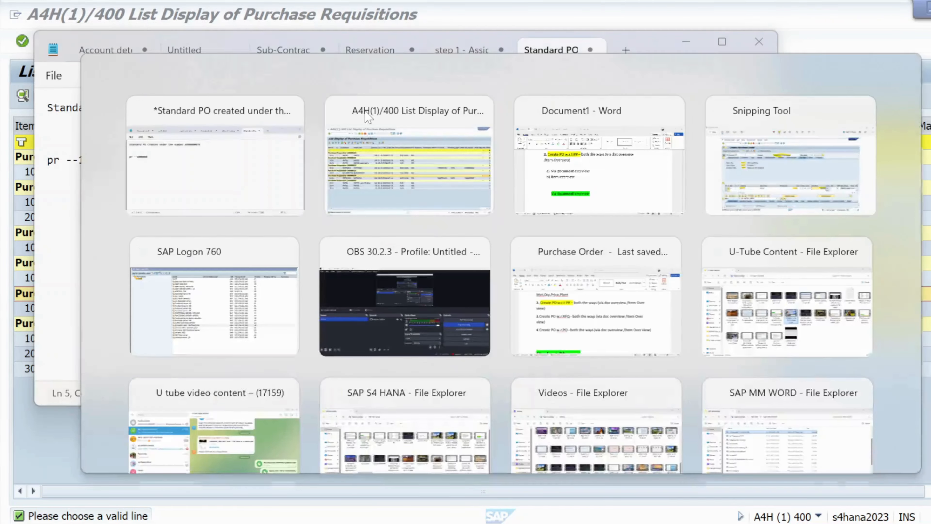
pyautogui.hotkey('alt', 'Tab')
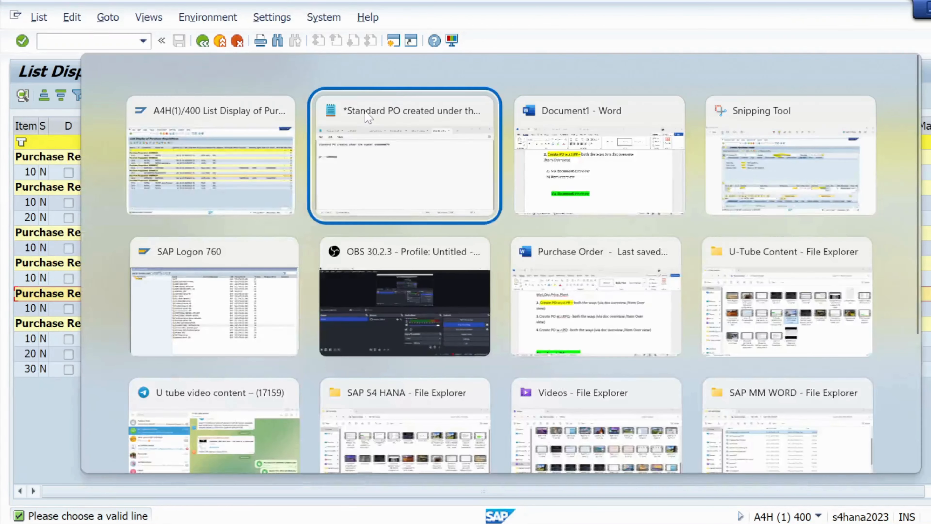
pyautogui.write('24')
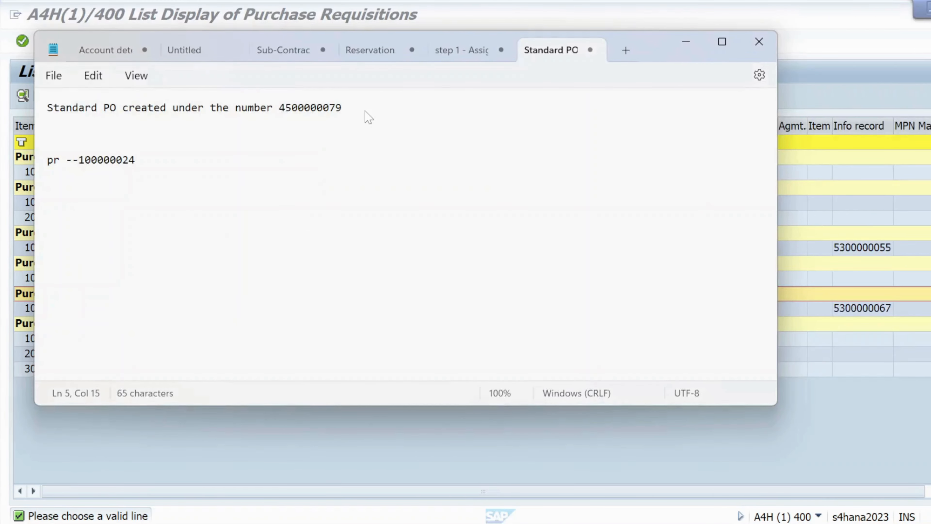
pyautogui.click(686, 42)
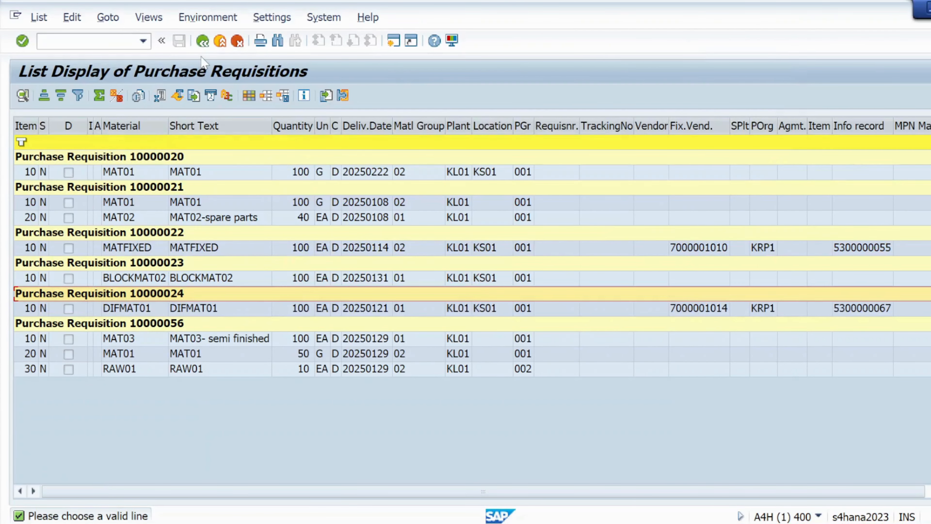
# - Leave the requisition list and check the Word outline on creating a PO with reference to a PR, returning to SAP
pyautogui.click(203, 41)
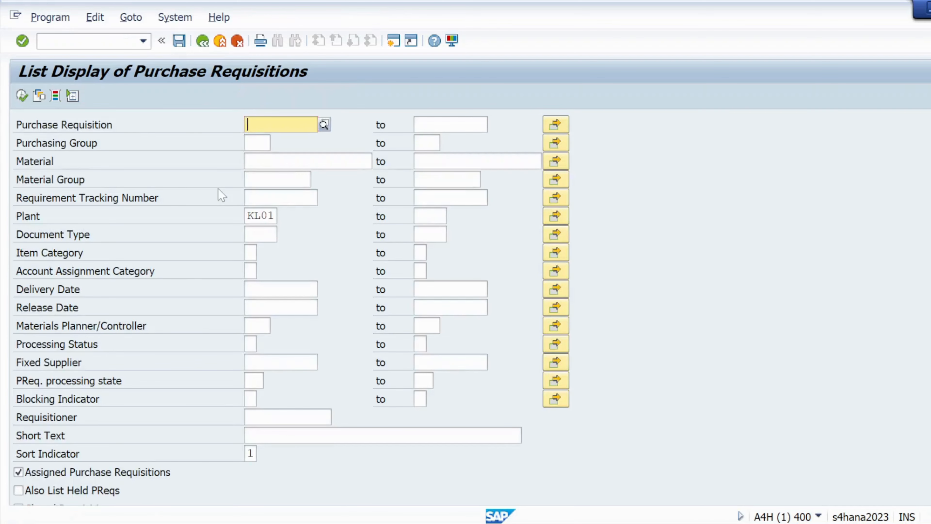
pyautogui.hotkey('alt', 'Tab')
pyautogui.hotkey('alt', 'Tab')
pyautogui.press('Escape')
pyautogui.press('alt')
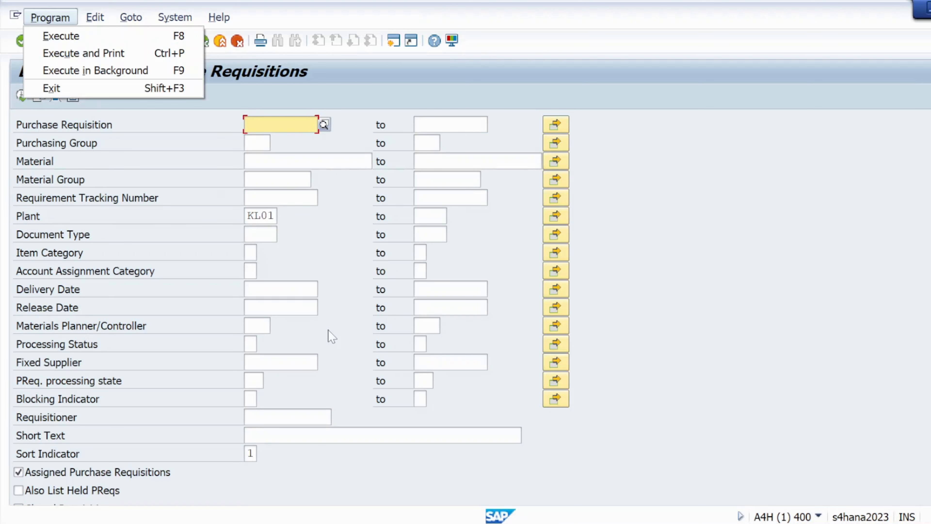
pyautogui.press('Escape')
pyautogui.hotkey('alt', 'Tab')
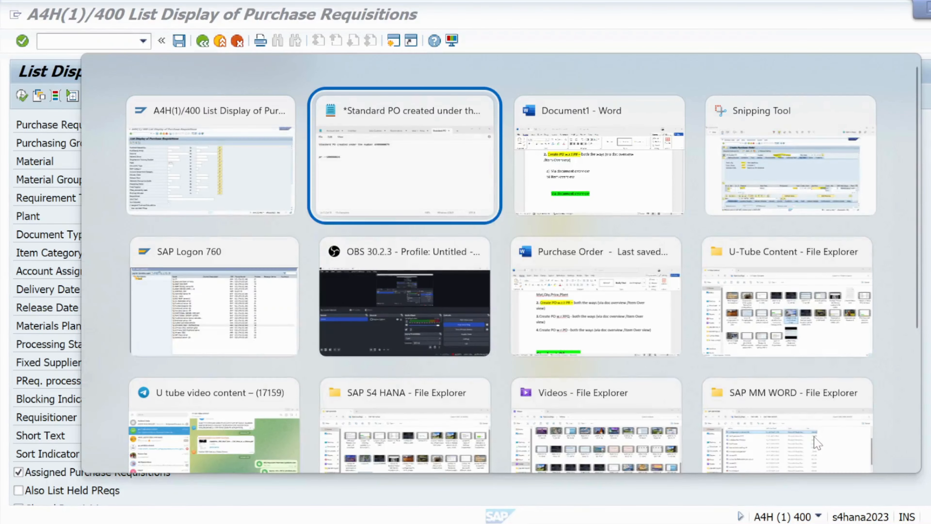
pyautogui.hotkey('alt', 'Tab')
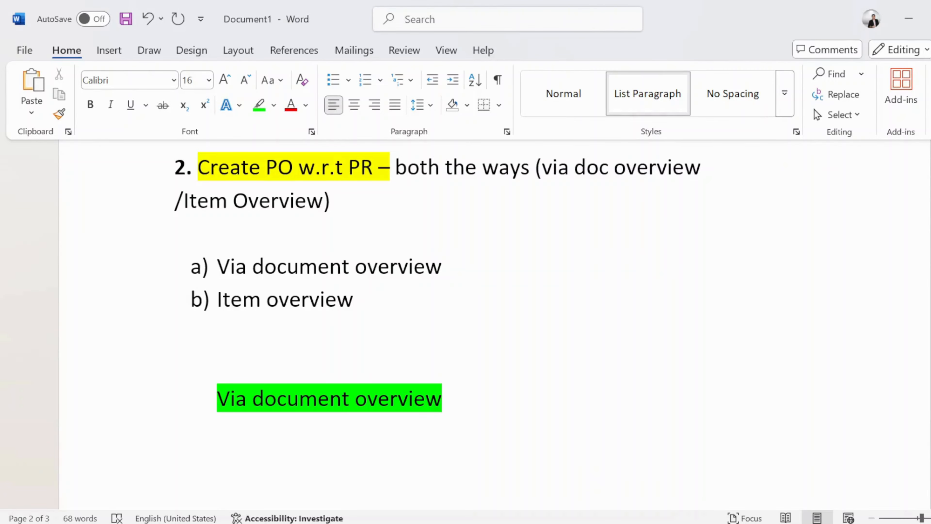
pyautogui.hotkey('alt', 'Tab')
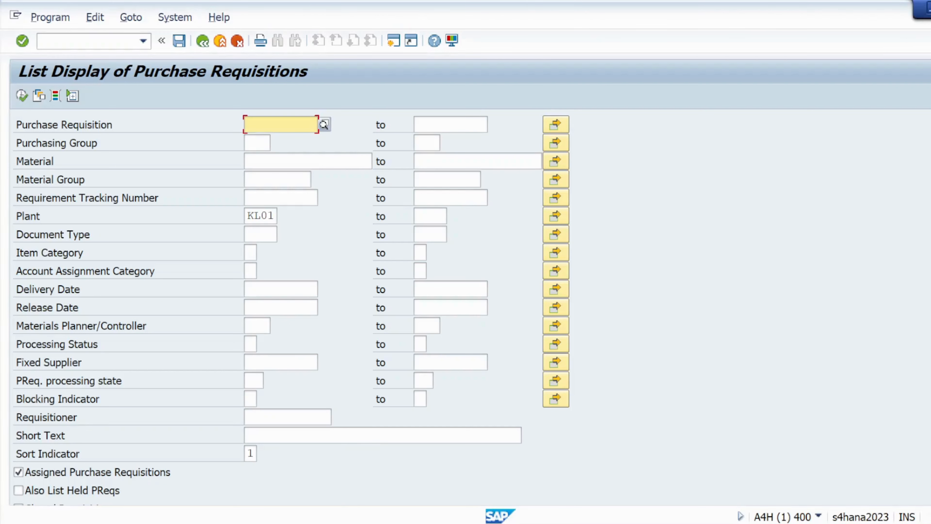
# - Start a new purchase order with transaction /nme21n and close the help text beside it
pyautogui.click(88, 41)
pyautogui.write('/')
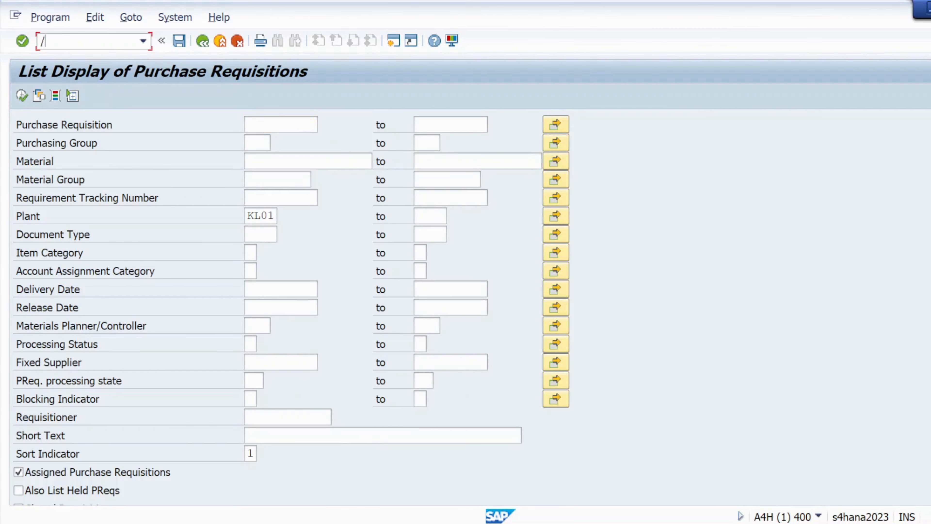
pyautogui.write('nme21n')
pyautogui.press('Return')
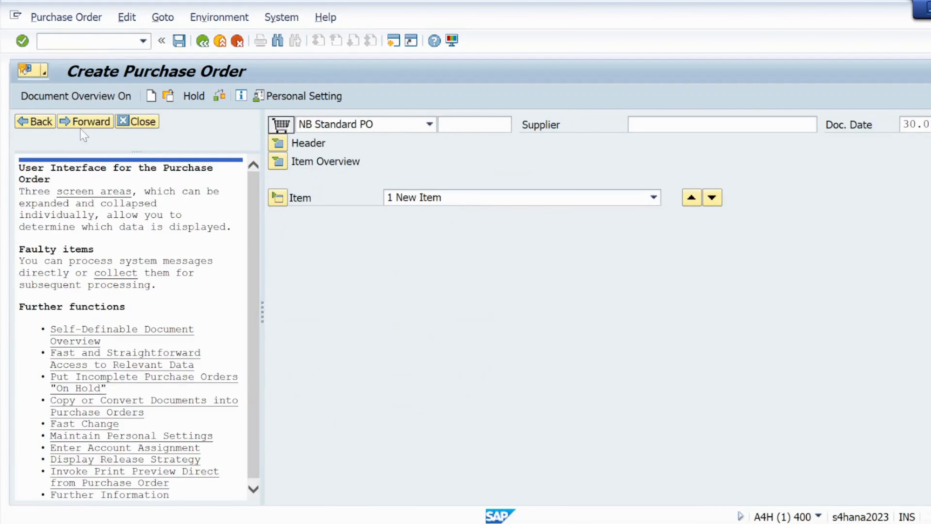
pyautogui.click(136, 121)
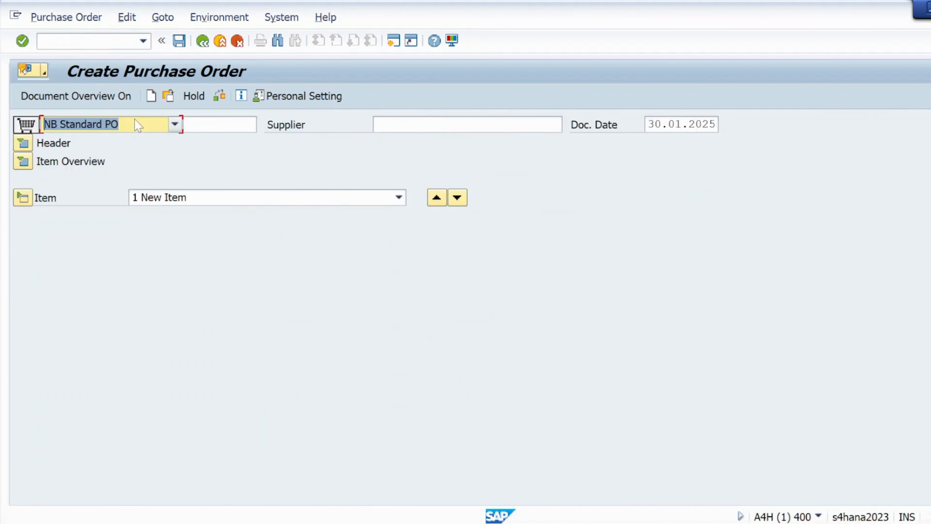
# - Turn on the document overview and open its selection screen for purchase requisitions
pyautogui.click(97, 97)
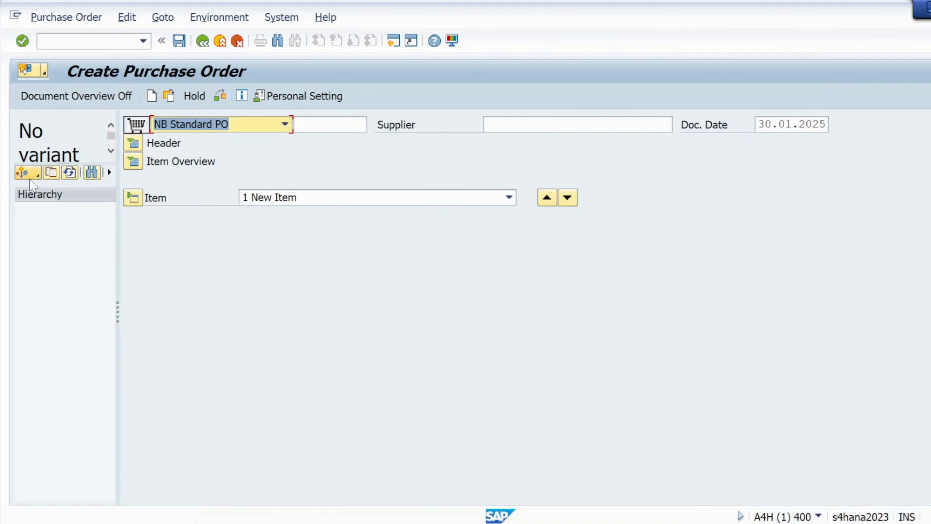
pyautogui.click(26, 176)
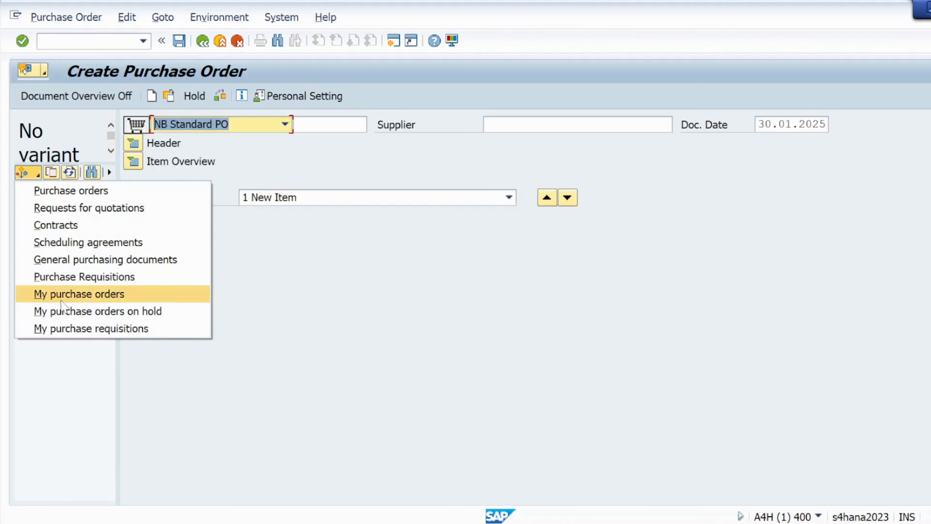
pyautogui.click(69, 279)
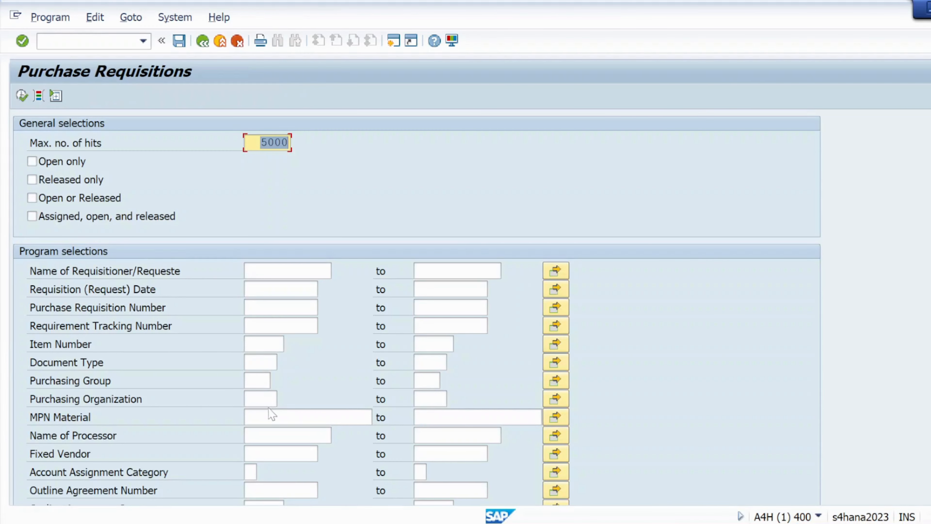
# - Restrict the requisition selection to purchasing organization KRP1
pyautogui.click(260, 399)
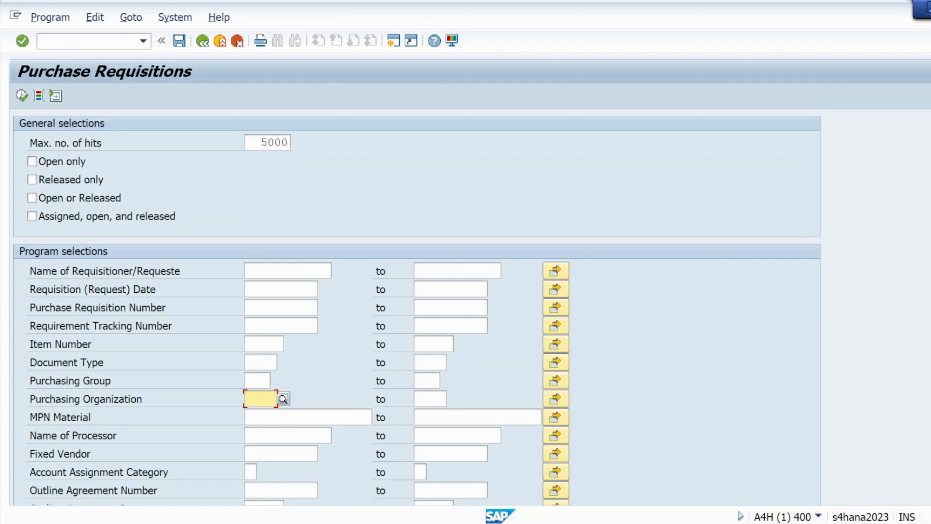
pyautogui.write('krp')
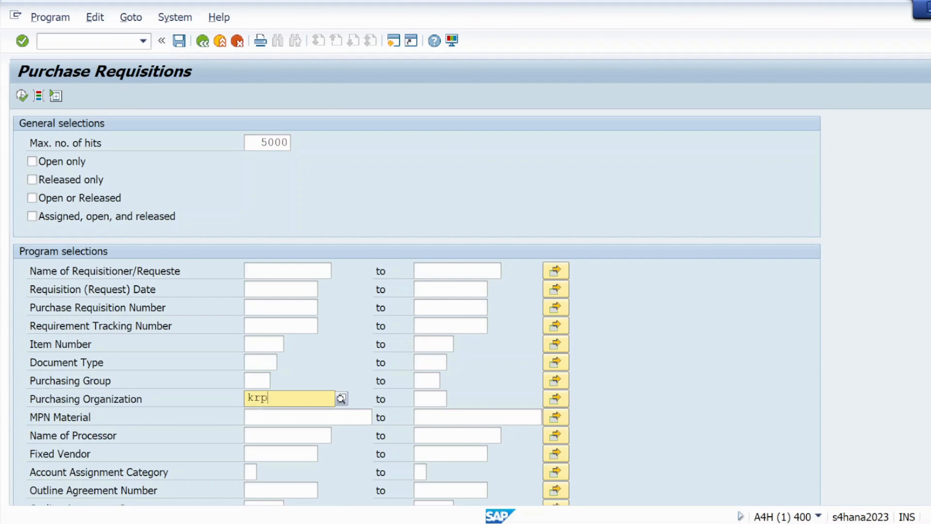
pyautogui.write('1')
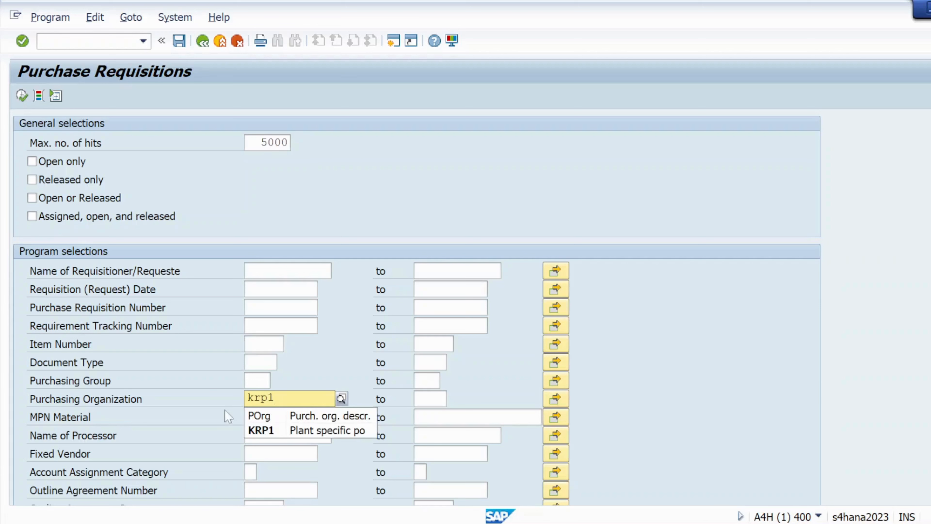
pyautogui.click(263, 430)
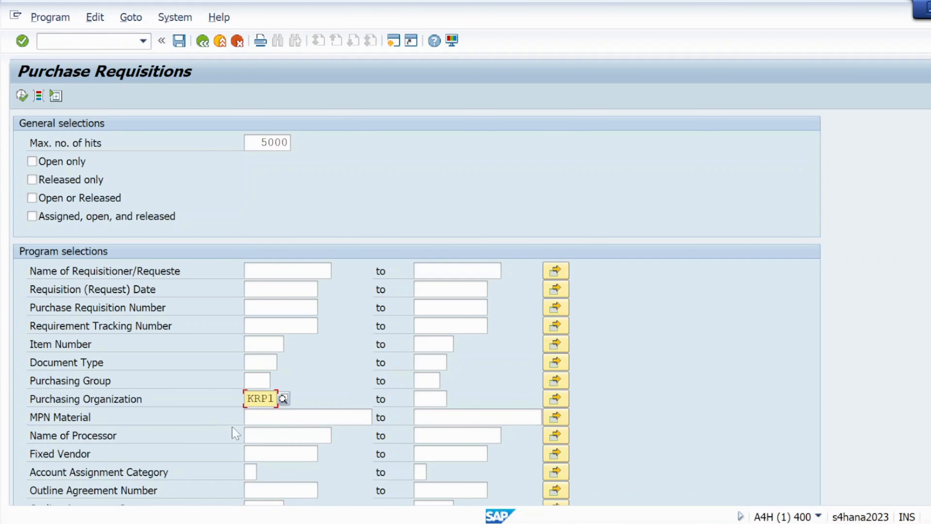
# - Clear the material DIFMAT01 from the selection criteria and run the requisition selection
pyautogui.scroll(-6, 417, 308)
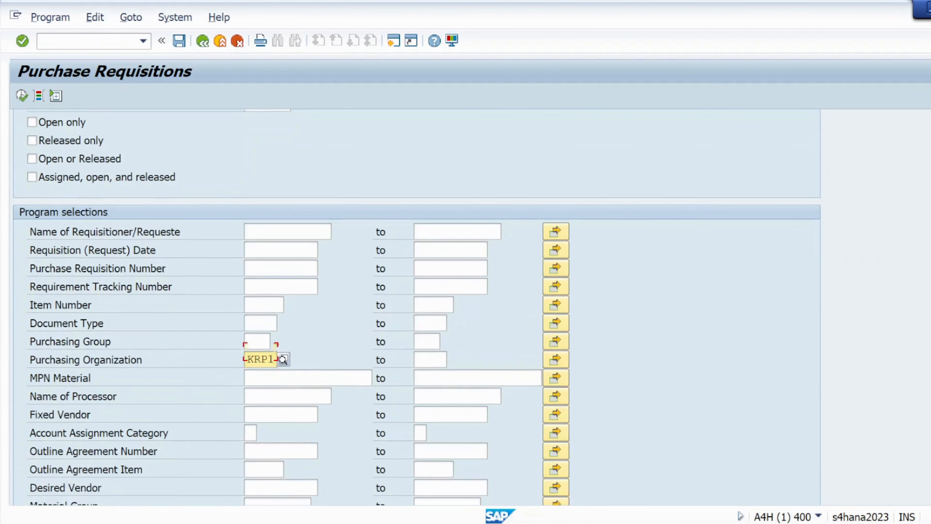
pyautogui.scroll(-3, 417, 306)
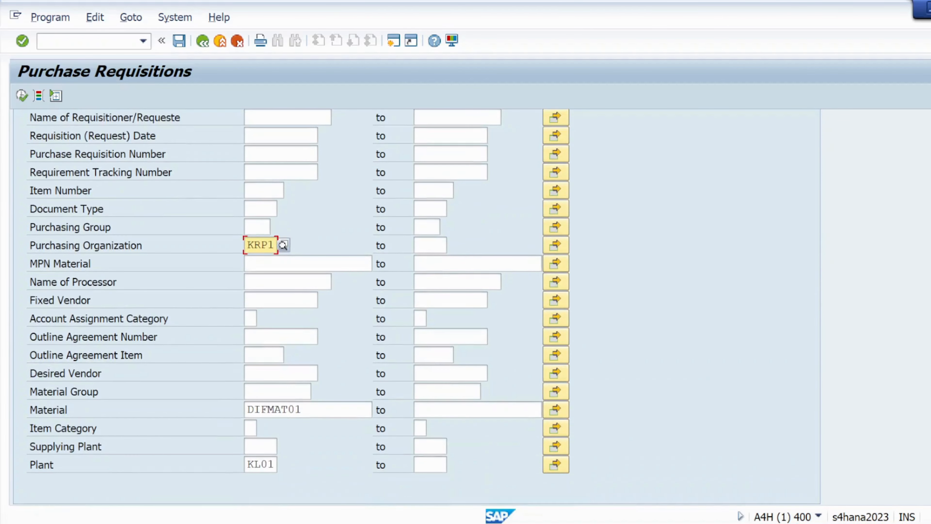
pyautogui.click(308, 409)
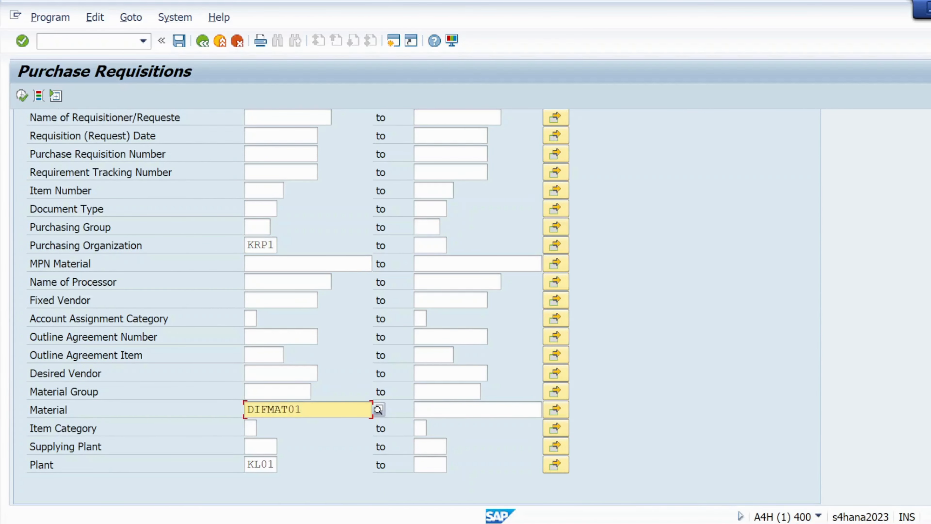
pyautogui.press('BackSpace')
pyautogui.press('BackSpace')
pyautogui.press('BackSpace')
pyautogui.press('BackSpace')
pyautogui.press('BackSpace')
pyautogui.press('BackSpace')
pyautogui.press('BackSpace')
pyautogui.press('BackSpace')
pyautogui.click(22, 96)
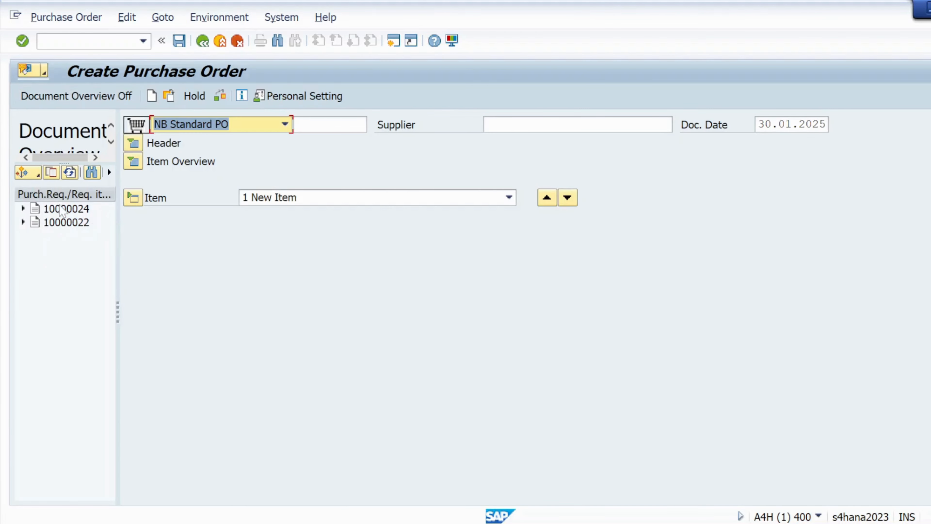
# - Adopt the first requisition listed in the document overview into the purchase order and acknowledge the price warning
pyautogui.click(63, 209)
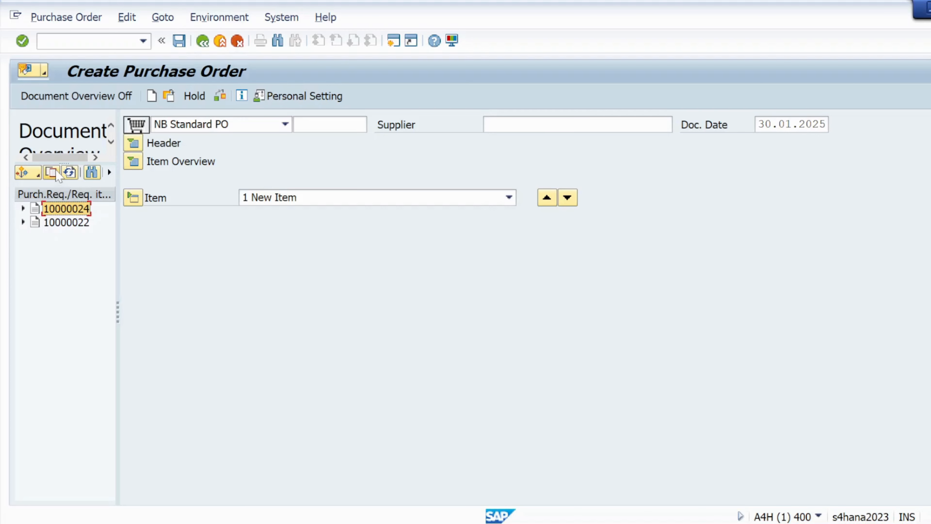
pyautogui.click(52, 171)
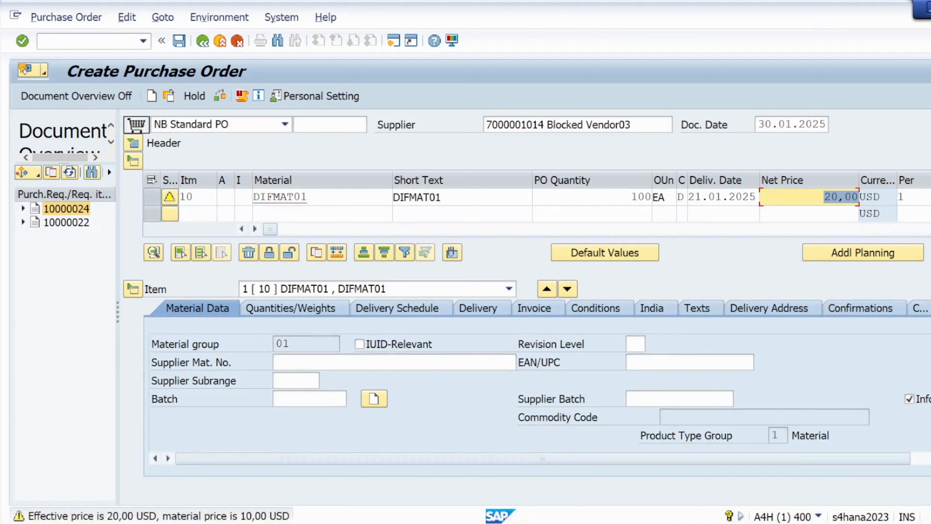
pyautogui.press('Return')
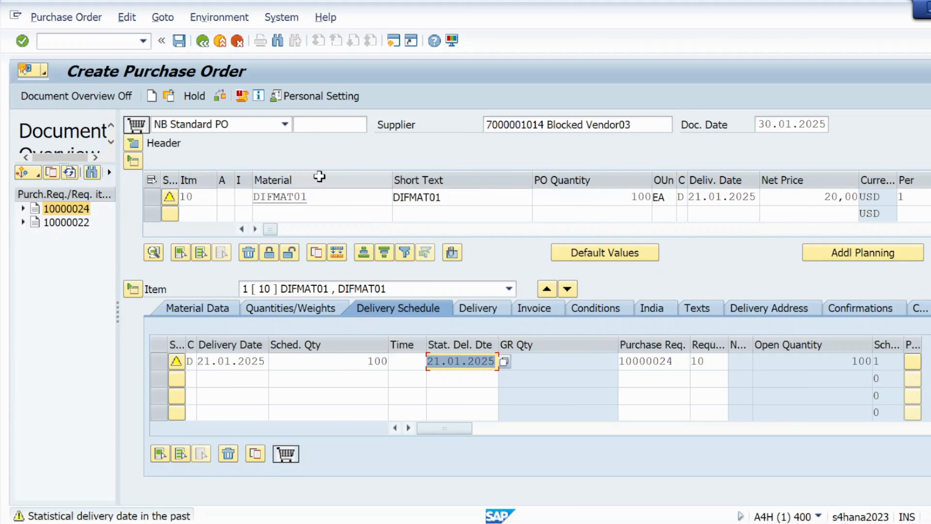
# - Expand the order header to its organizational data and acknowledge the delivery date warnings
pyautogui.click(133, 144)
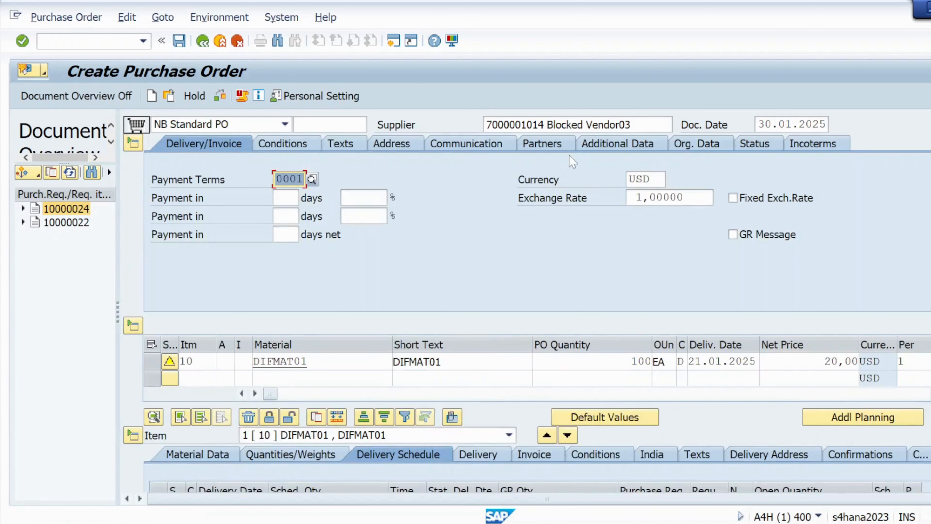
pyautogui.click(679, 150)
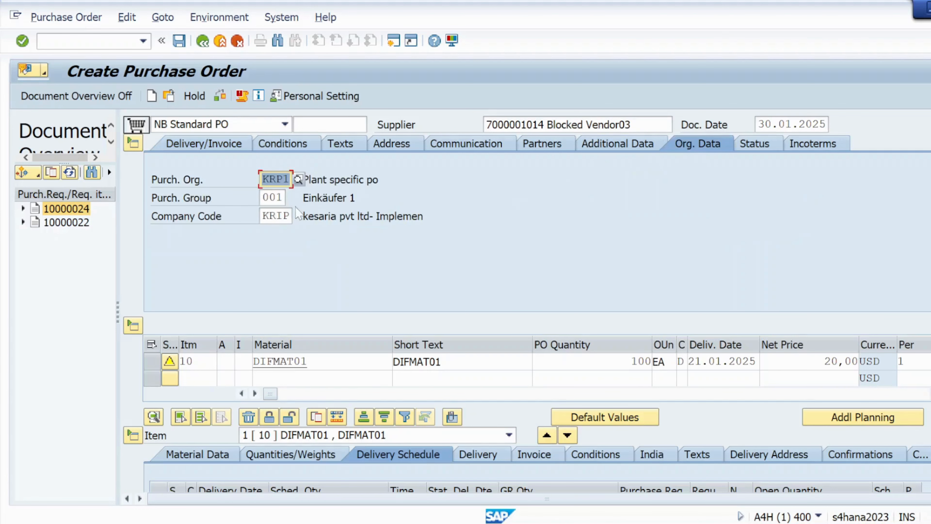
pyautogui.scroll(-1, 349, 313)
pyautogui.scroll(-1, 349, 313)
pyautogui.press('Return')
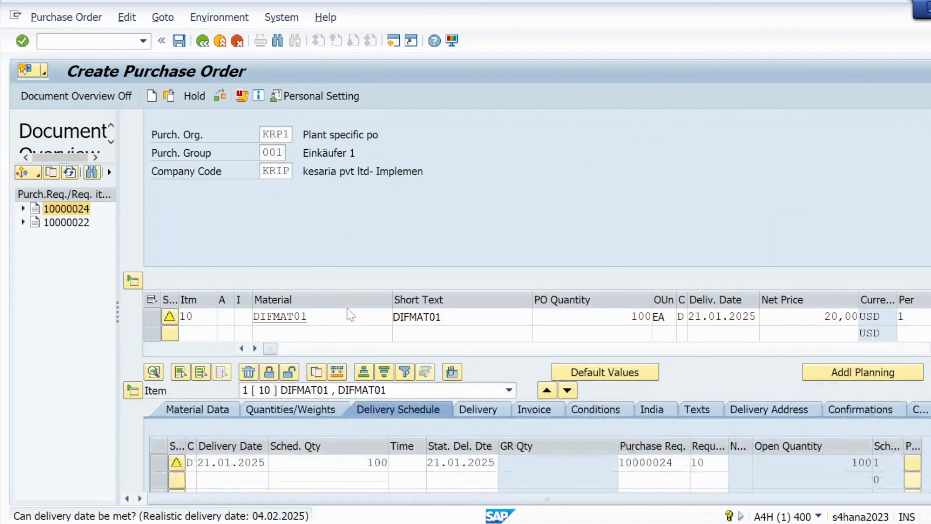
pyautogui.press('Return')
pyautogui.scroll(2, 346, 307)
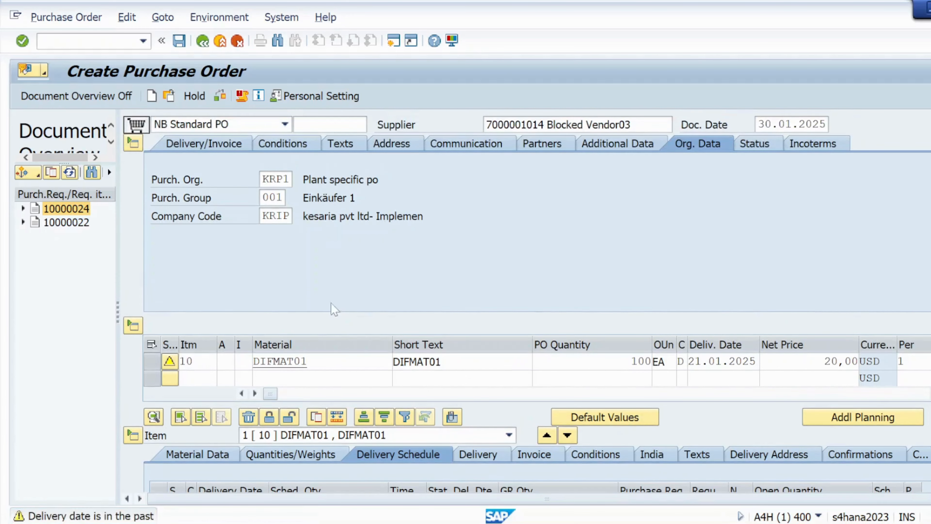
# - Review the adopted header and item data, run the document check and save the standard purchase order
pyautogui.scroll(-3, 194, 270)
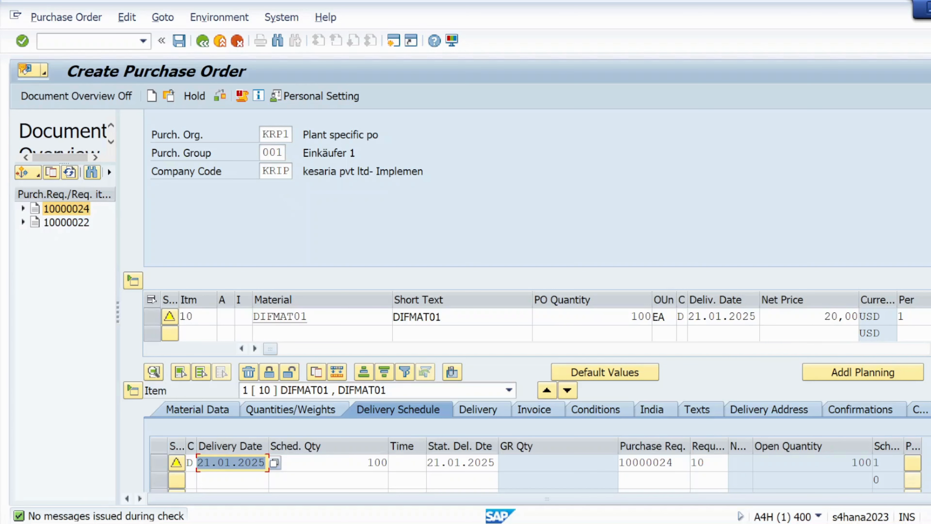
pyautogui.scroll(4, 319, 224)
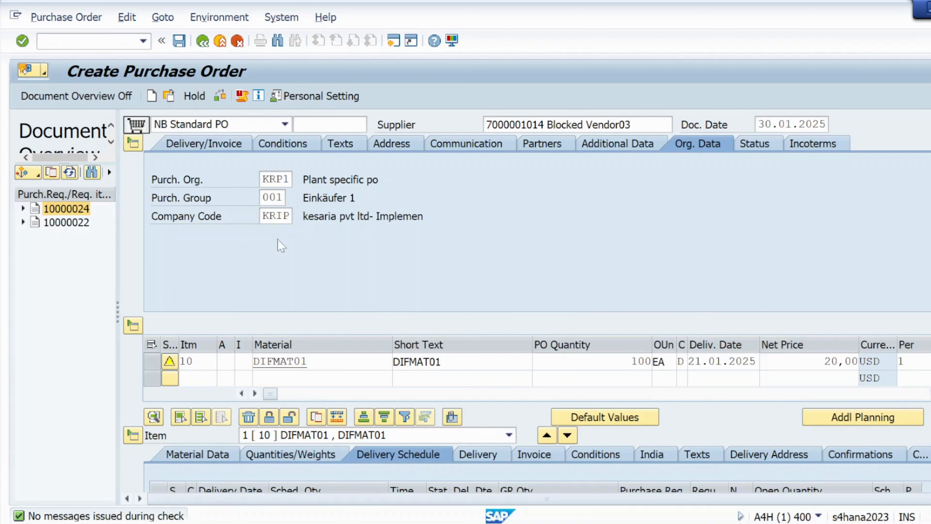
pyautogui.click(220, 99)
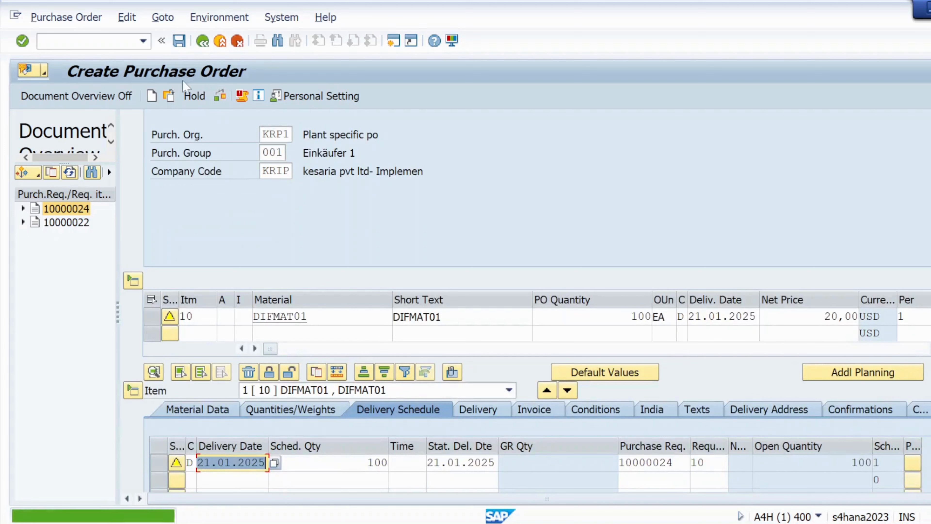
pyautogui.click(178, 42)
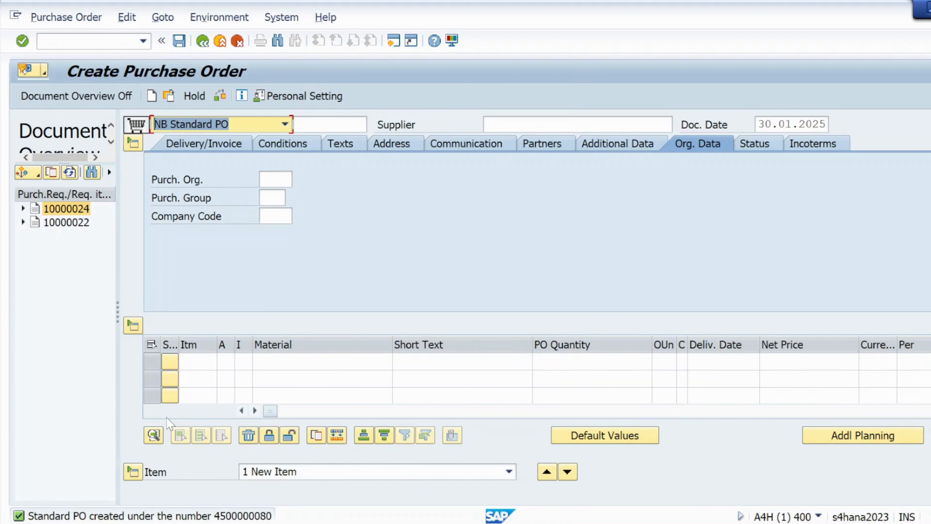
# - Switch to Snipping Tool, capture the full SAP purchase order screen and enlarge the snip window
pyautogui.press('super')
pyautogui.write('sn')
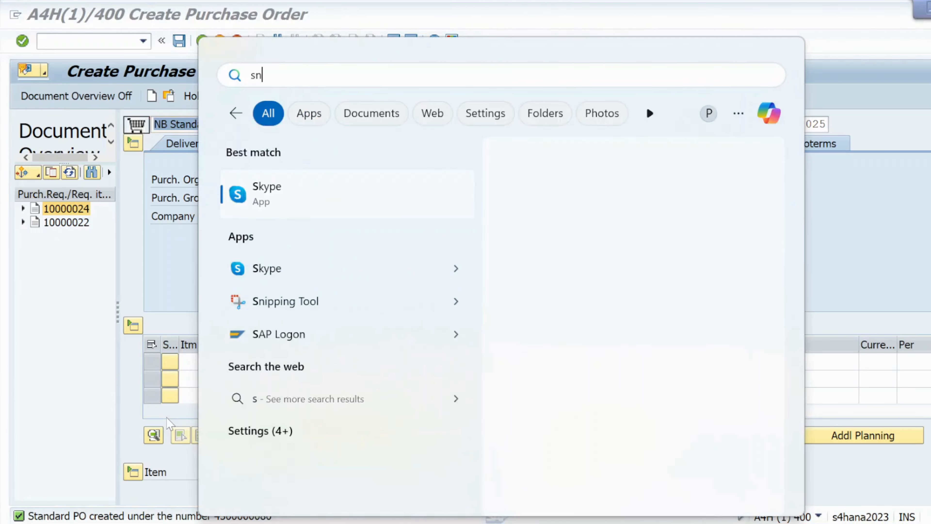
pyautogui.press('Return')
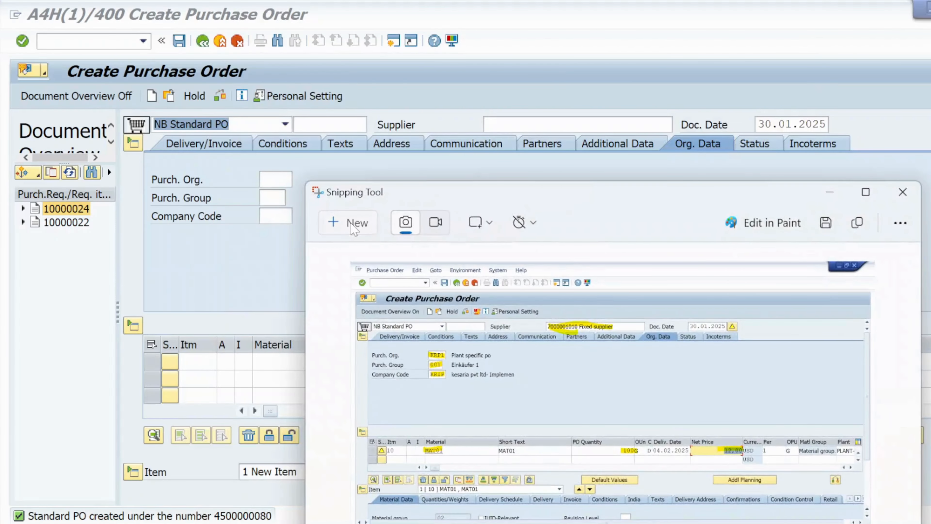
pyautogui.click(358, 224)
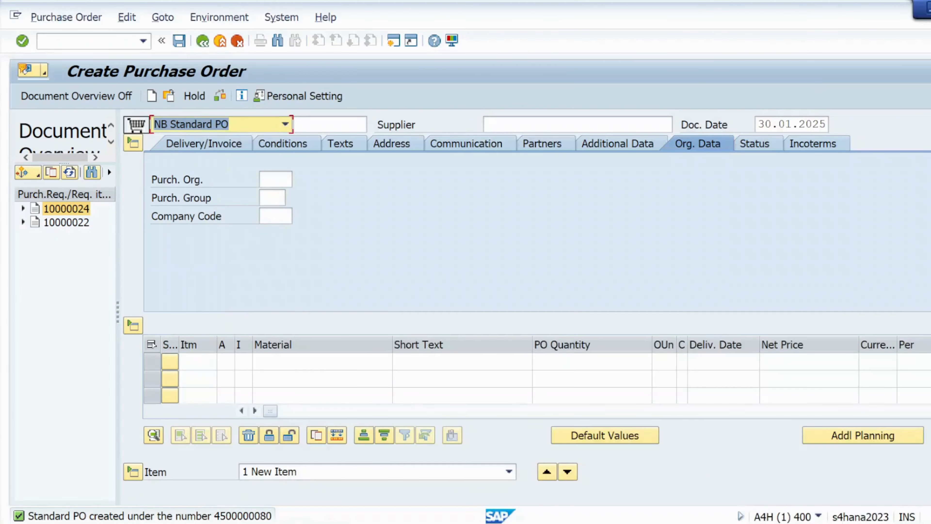
pyautogui.moveTo(1, 1); pyautogui.dragTo(930, 523)
pyautogui.click(861, 166)
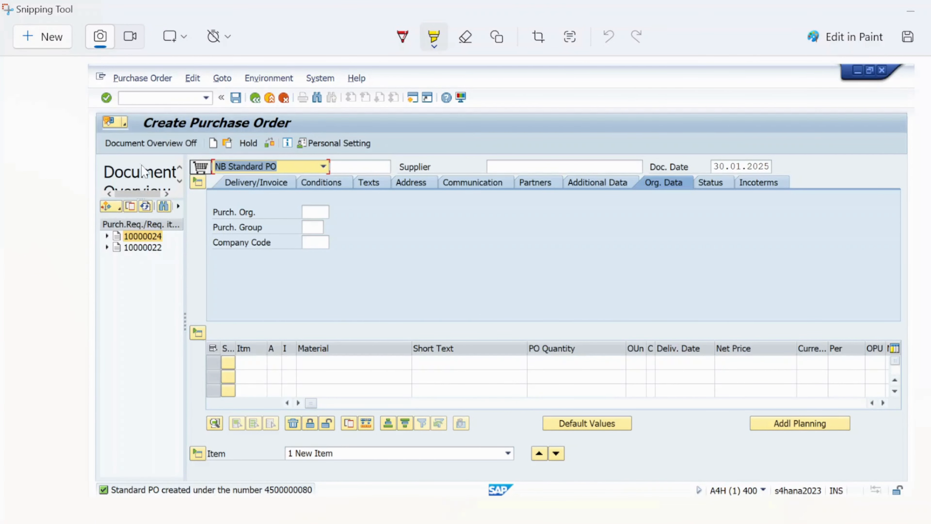
# - Highlight Document Overview Off, the selection variant icon and the Purch.Req. list heading in yellow, with pointing strokes to the first two
pyautogui.moveTo(105, 143); pyautogui.dragTo(191, 143)
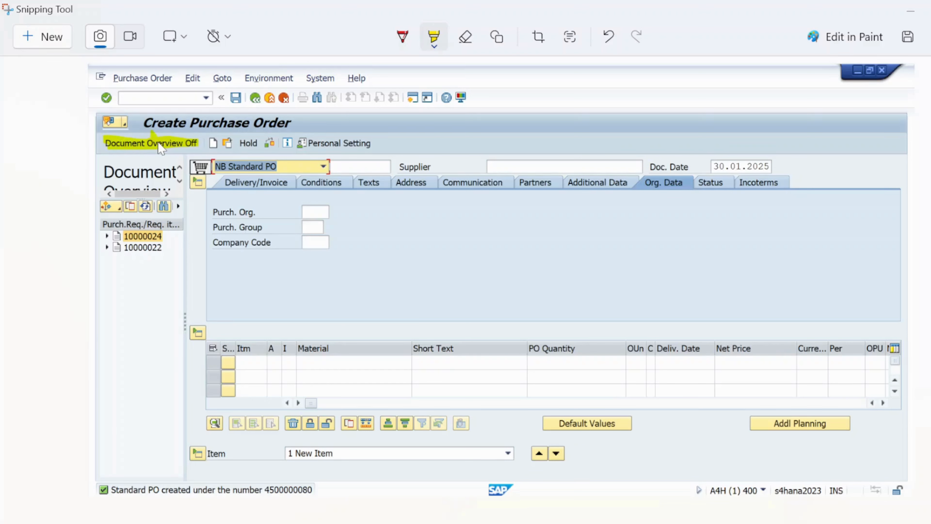
pyautogui.moveTo(159, 144); pyautogui.dragTo(211, 102)
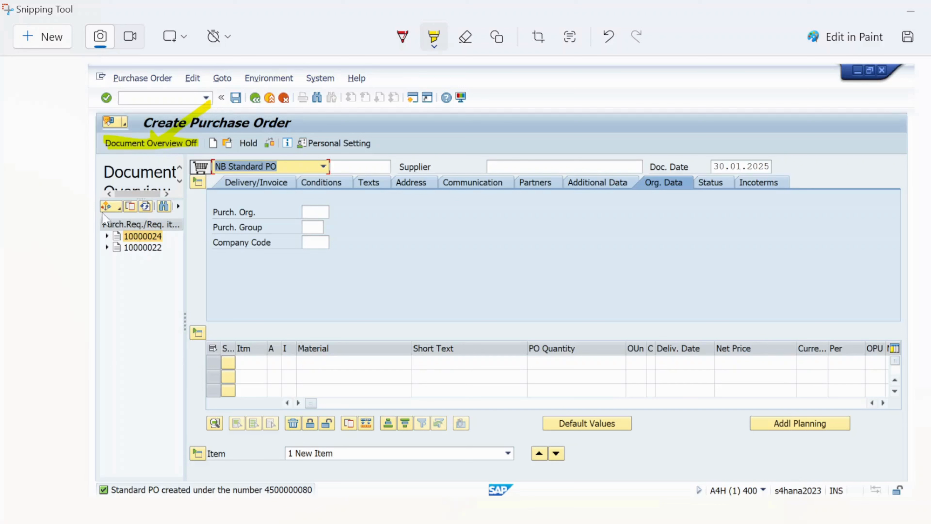
pyautogui.moveTo(102, 204); pyautogui.dragTo(121, 208)
pyautogui.moveTo(141, 172); pyautogui.dragTo(118, 208)
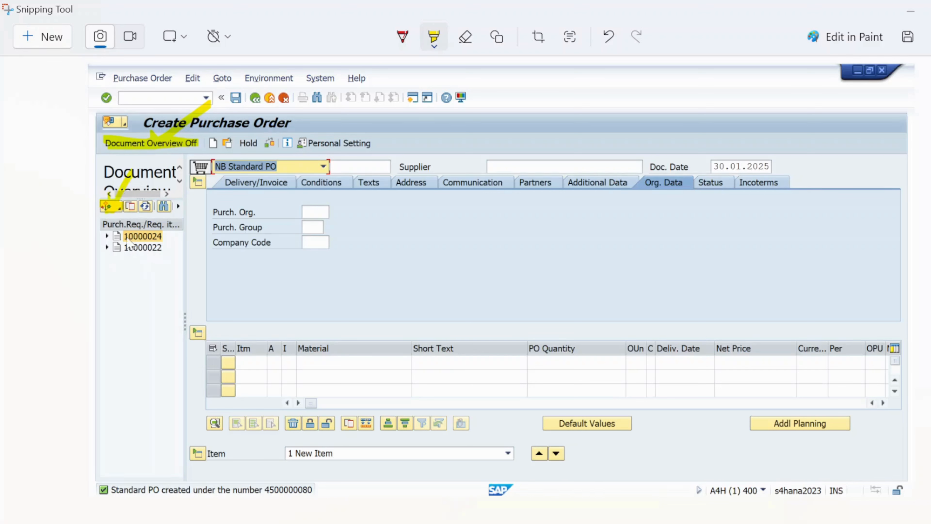
pyautogui.moveTo(104, 226); pyautogui.dragTo(179, 225)
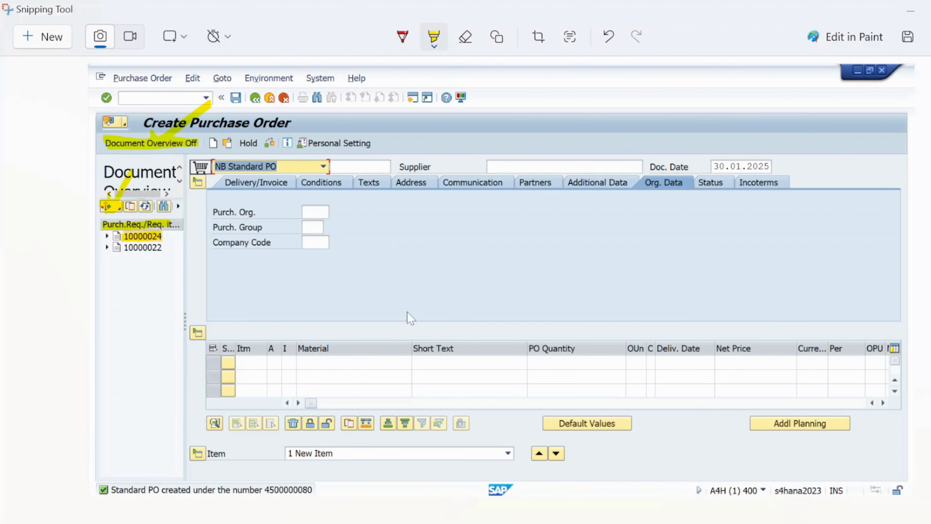
# - Switch to the Word outline and paste the annotated screenshot below the green "Via document overview" heading
pyautogui.hotkey('alt', 'Tab')
pyautogui.hotkey('alt', 'Tab')
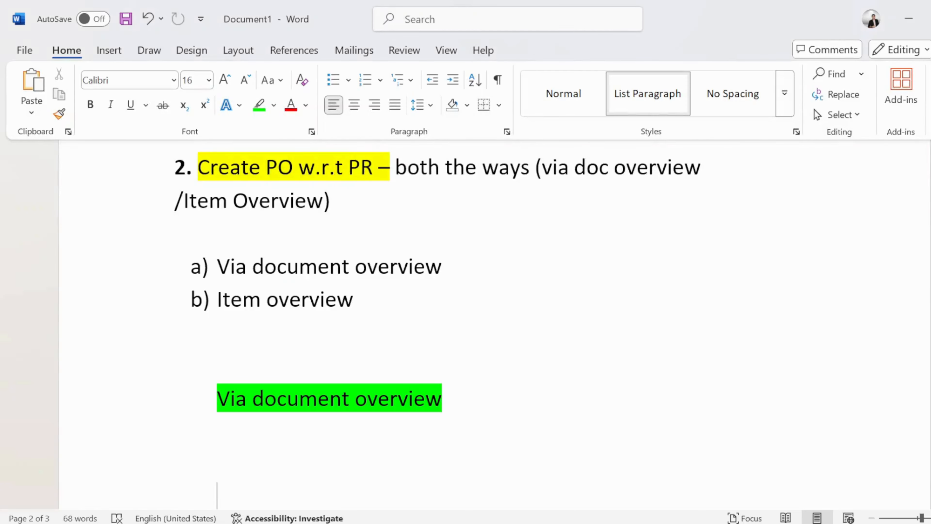
pyautogui.hotkey('ctrl', 'v')
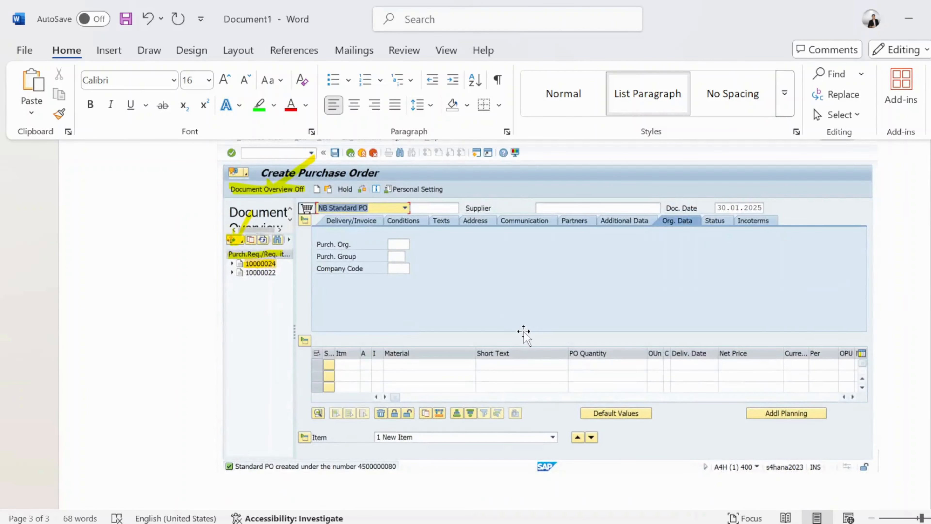
# - Begin an instruction paragraph below the green "Via document overview" heading with the words "Go to Document overview"
pyautogui.scroll(10, 520, 329)
pyautogui.scroll(5, 519, 329)
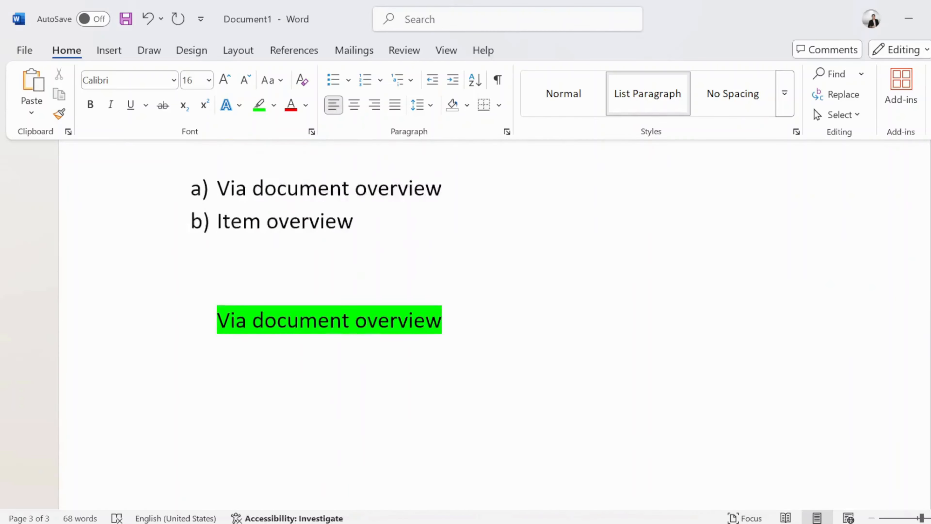
pyautogui.scroll(-2, 279, 385)
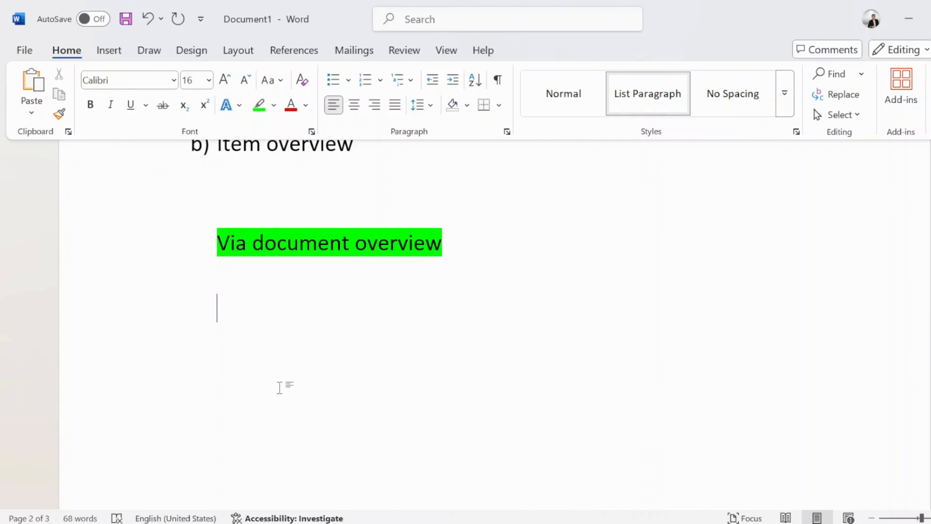
pyautogui.press('Return')
pyautogui.write('Go to ')
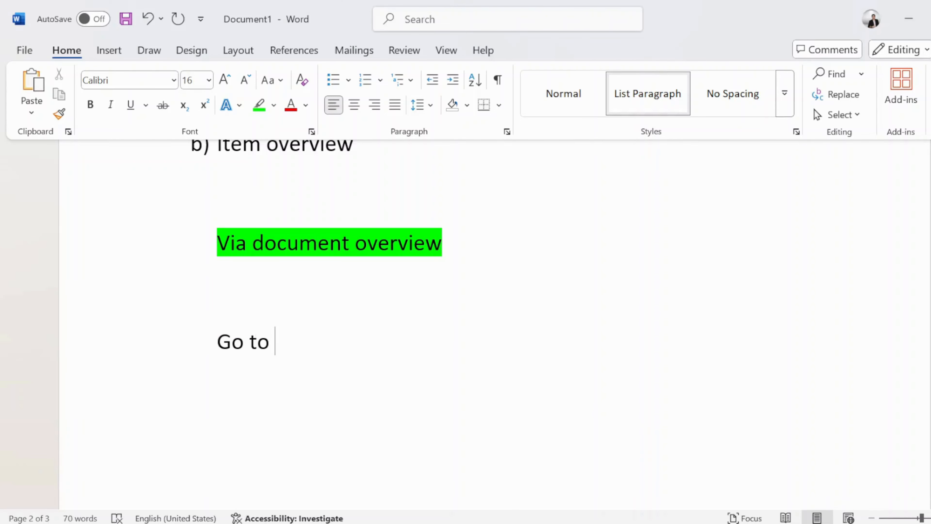
pyautogui.write('do')
pyautogui.press('BackSpace')
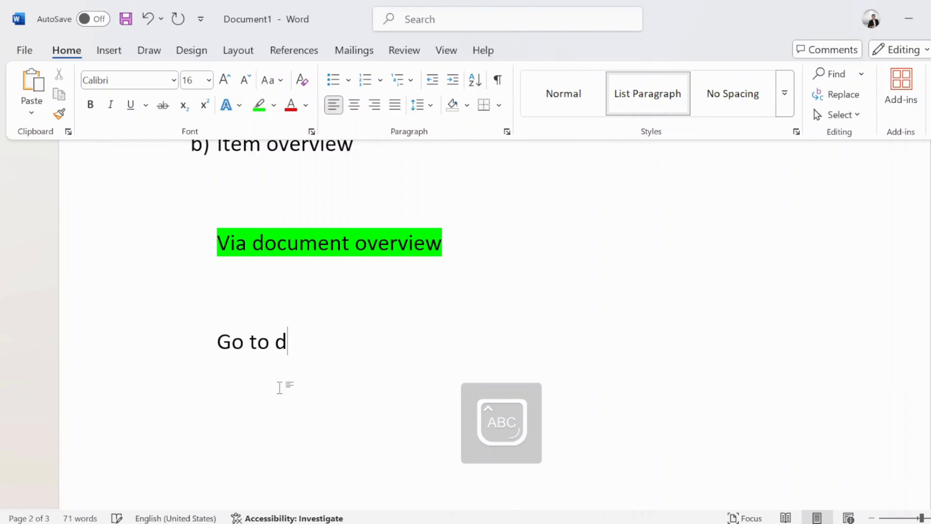
pyautogui.press('BackSpace')
pyautogui.write('D')
pyautogui.press('capslock')
pyautogui.write('oc')
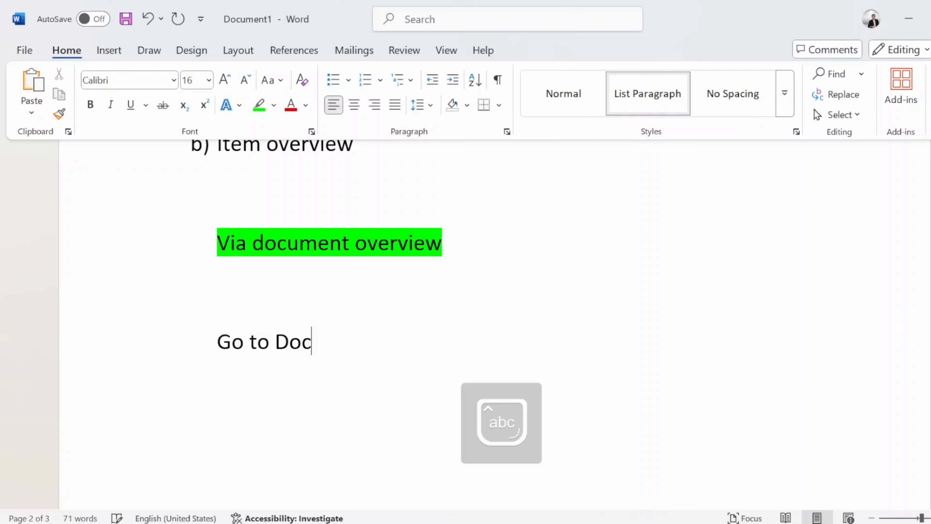
pyautogui.write('ument o')
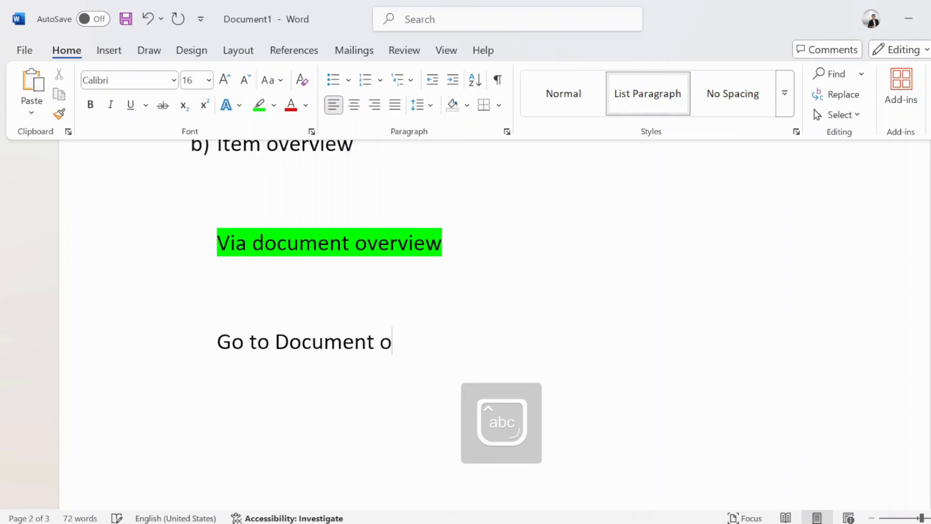
pyautogui.write('verview ')
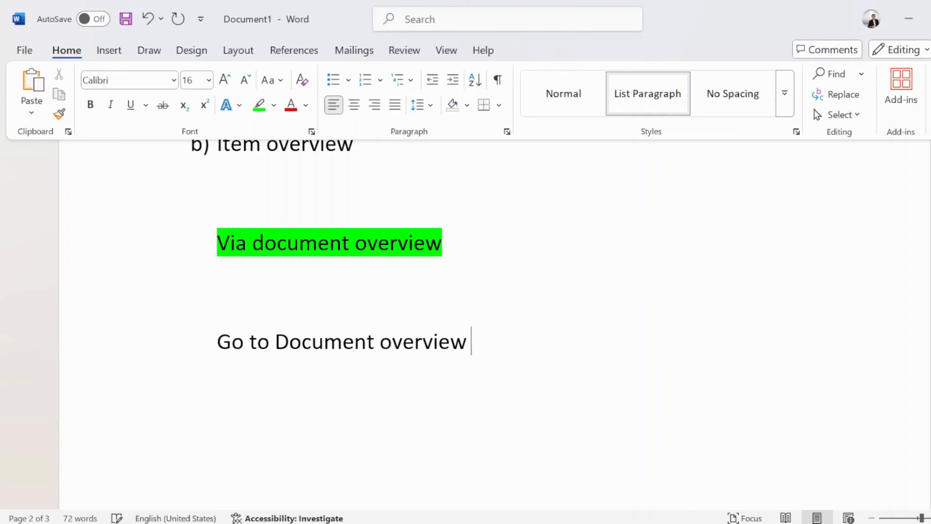
# - Continue the instruction with "on then just click on selection variant icon and see list of my PR"
pyautogui.write('on then ')
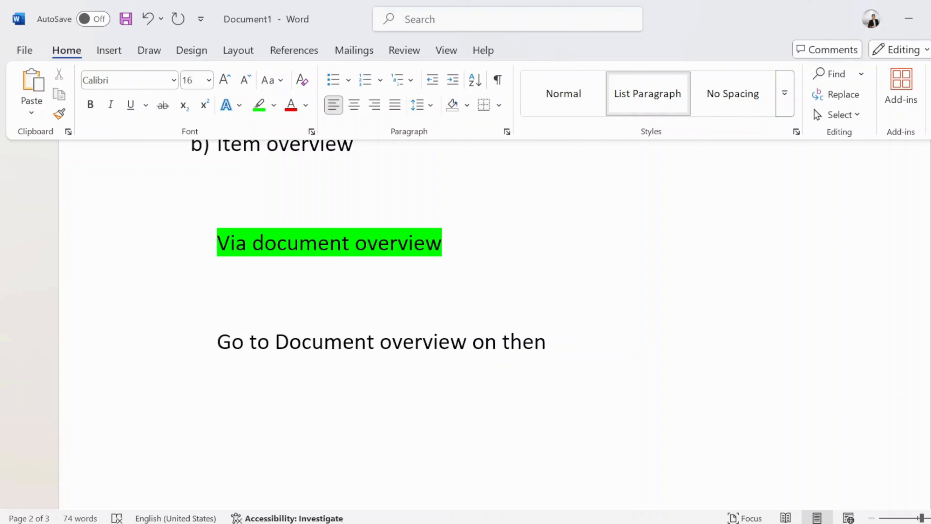
pyautogui.write('just clic')
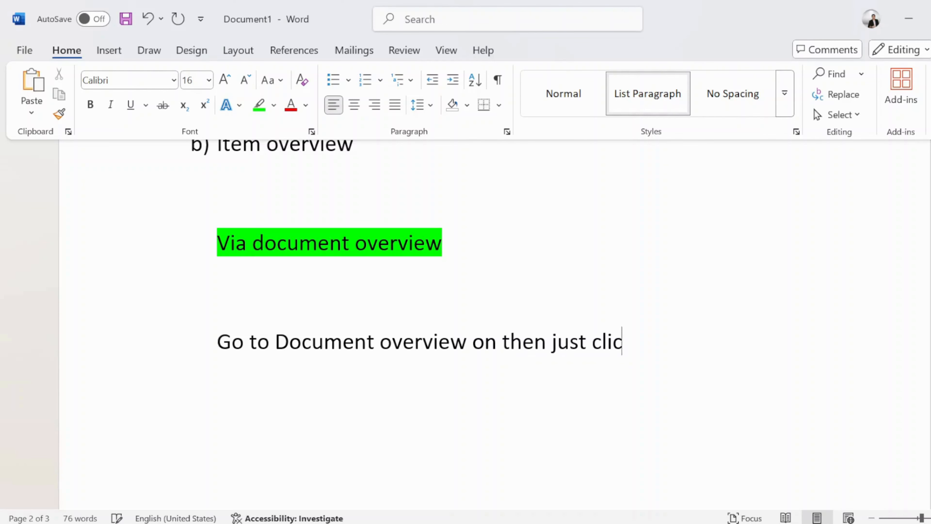
pyautogui.write('k on select')
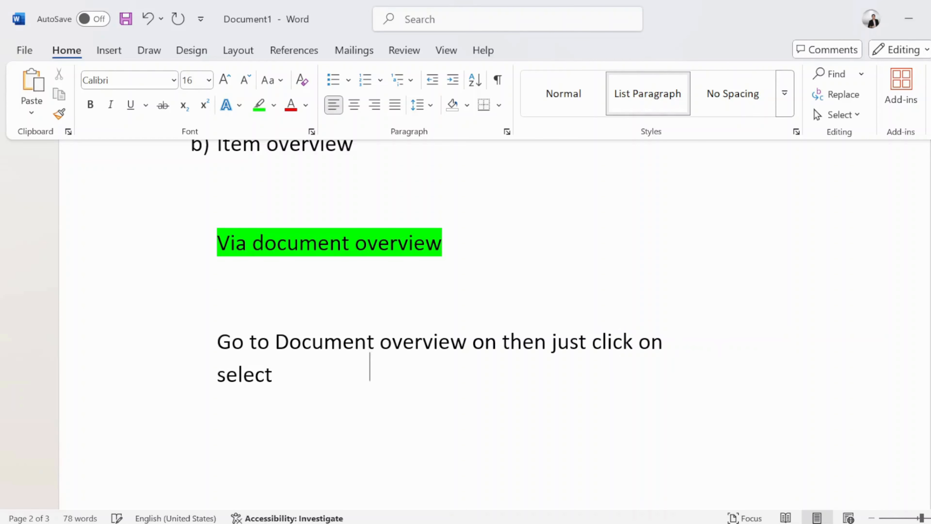
pyautogui.write('ion variewnt')
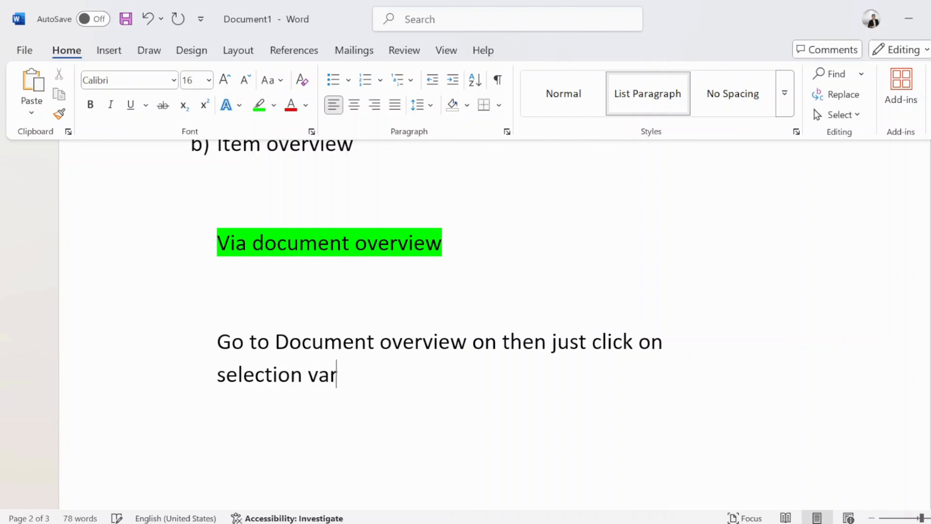
pyautogui.press('BackSpace')
pyautogui.press('BackSpace')
pyautogui.press('BackSpace')
pyautogui.press('BackSpace')
pyautogui.write('ant icon and')
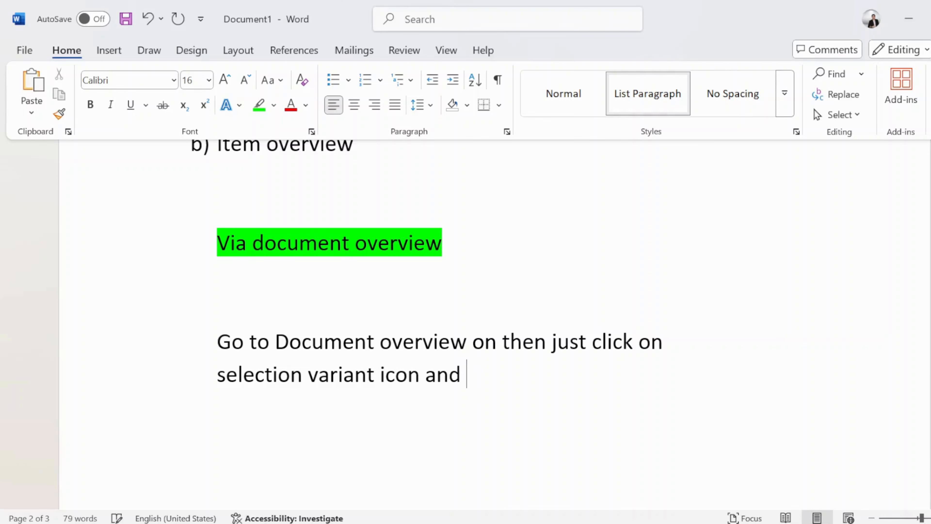
pyautogui.write(' see list of my ')
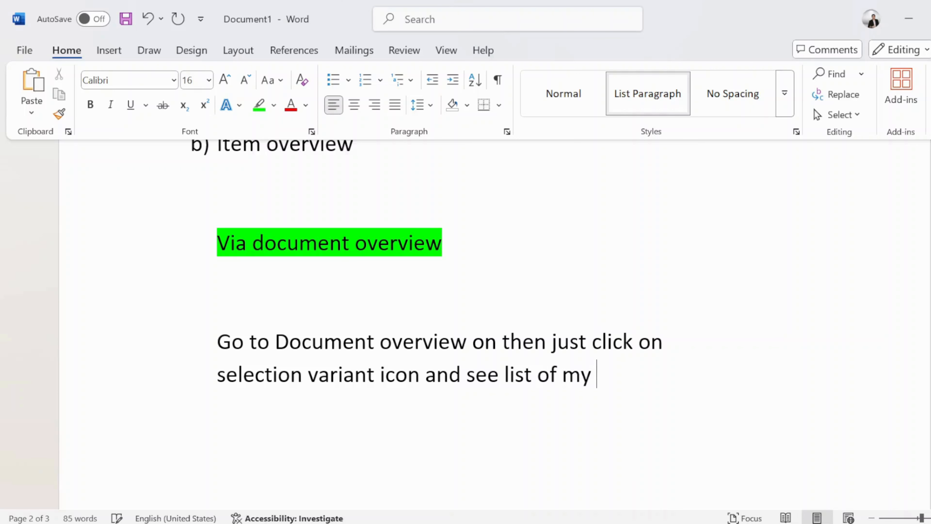
pyautogui.write('p')
pyautogui.press('BackSpace')
pyautogui.press('capslock')
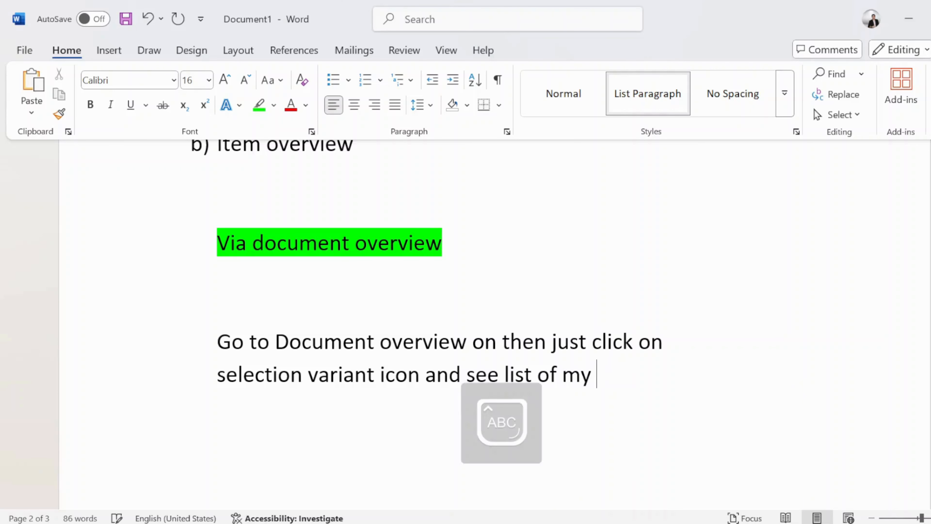
pyautogui.write('PR')
# - Add a second instruction paragraph, separated by an empty line, beginning "After that just select PR"
pyautogui.press('Return')
pyautogui.press('Return')
pyautogui.write('A')
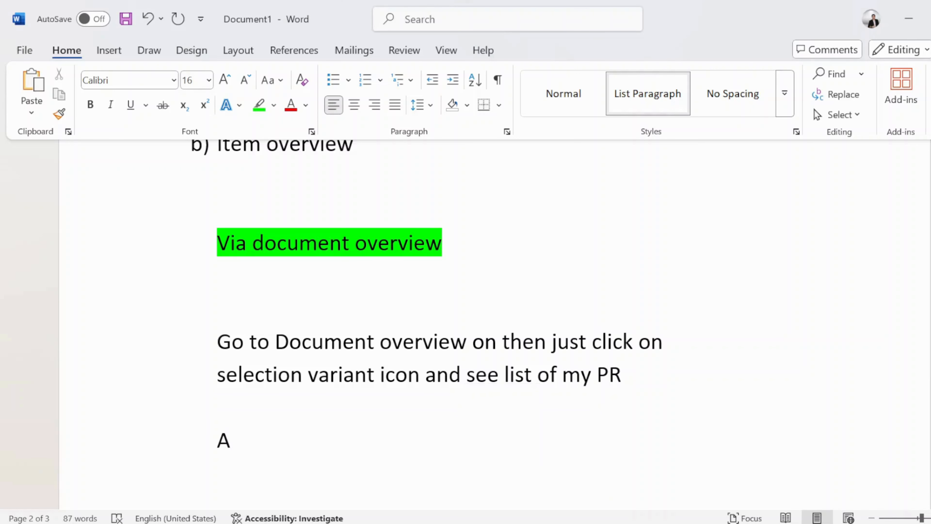
pyautogui.press('capslock')
pyautogui.write('fter ')
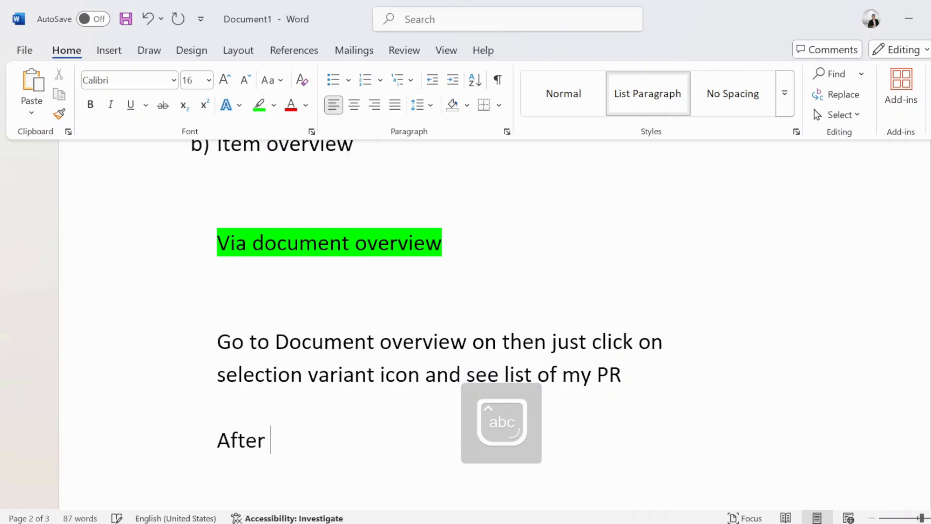
pyautogui.write('thaat')
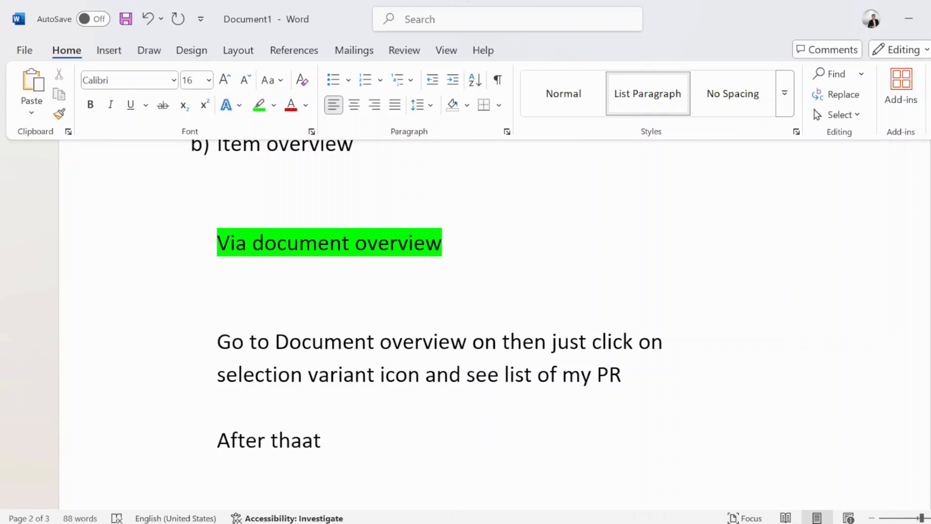
pyautogui.press('BackSpace')
pyautogui.press('BackSpace')
pyautogui.write('t just')
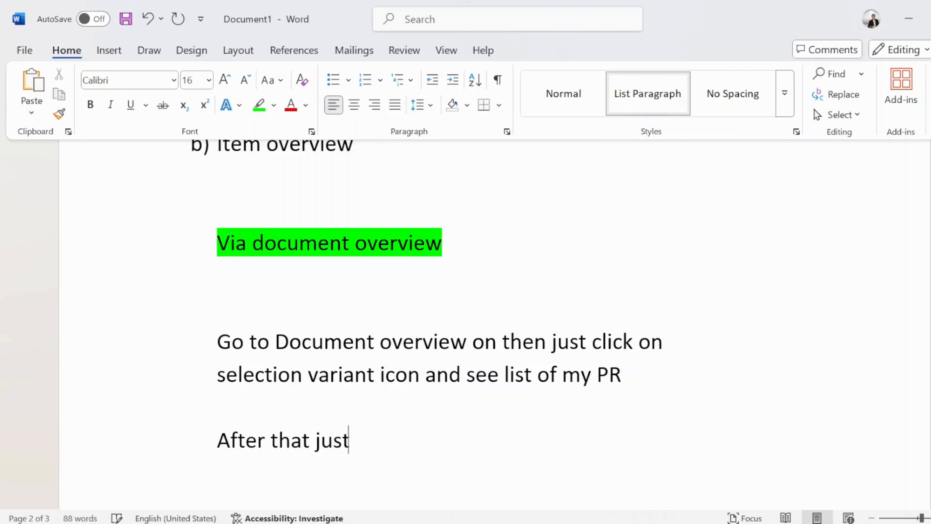
pyautogui.write(' sel')
pyautogui.write('ce')
pyautogui.press('BackSpace')
pyautogui.press('BackSpace')
pyautogui.write('ect')
pyautogui.press('capslock')
pyautogui.write('P')
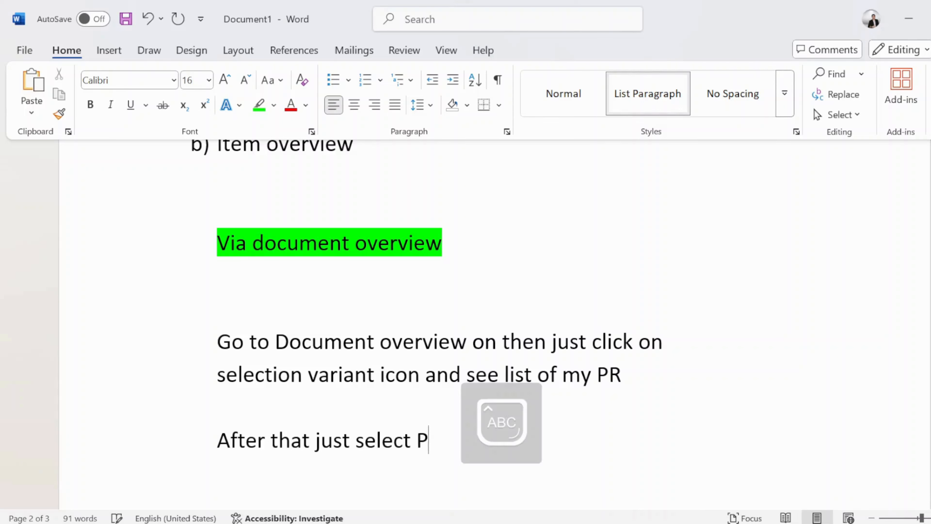
pyautogui.write('R')
pyautogui.press('capslock')
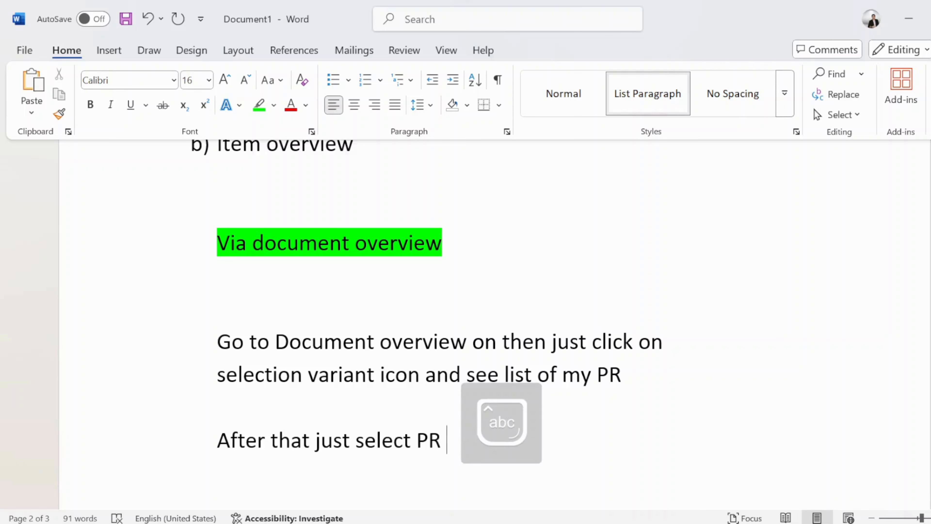
# - Continue the second instruction with "and adopt as mentioned below"
pyautogui.write('and')
pyautogui.press('BackSpace')
pyautogui.write('da')
pyautogui.press('BackSpace')
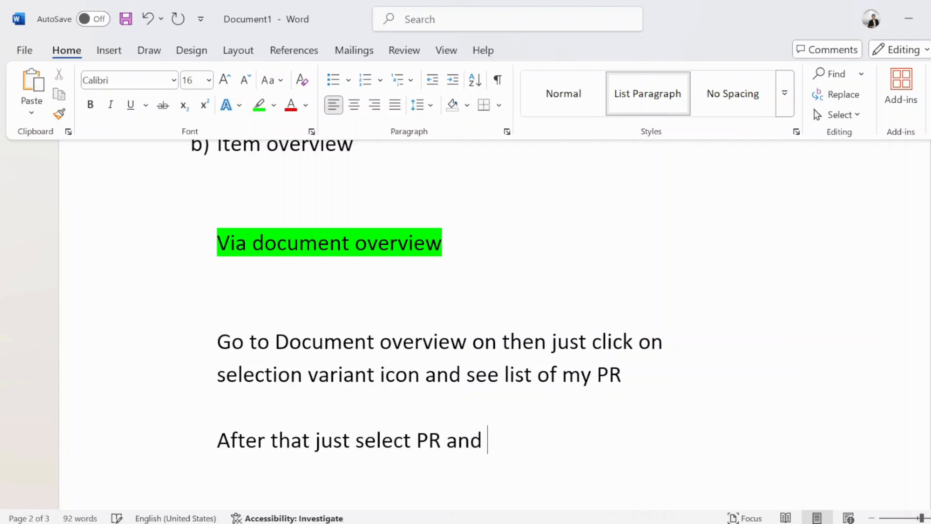
pyautogui.write('adopt and')
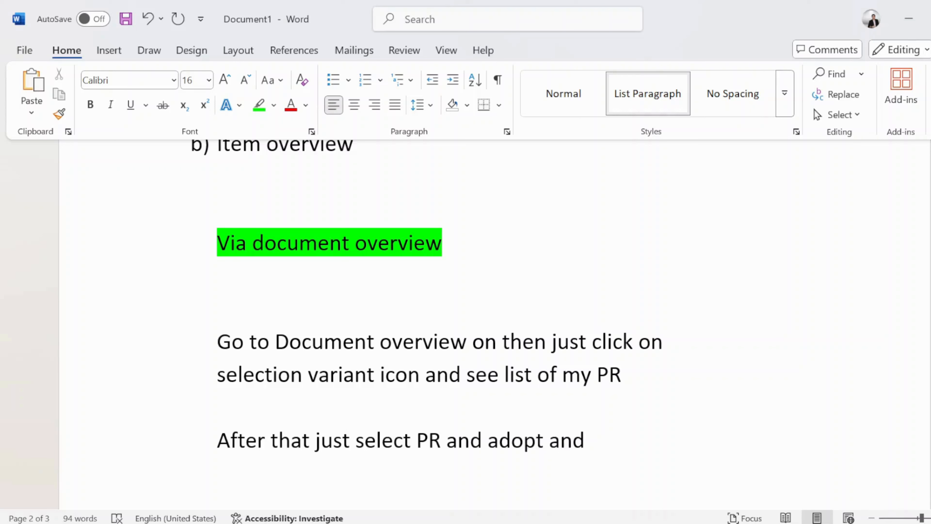
pyautogui.press('BackSpace')
pyautogui.press('BackSpace')
pyautogui.press('BackSpace')
pyautogui.press('BackSpace')
pyautogui.write('as mention')
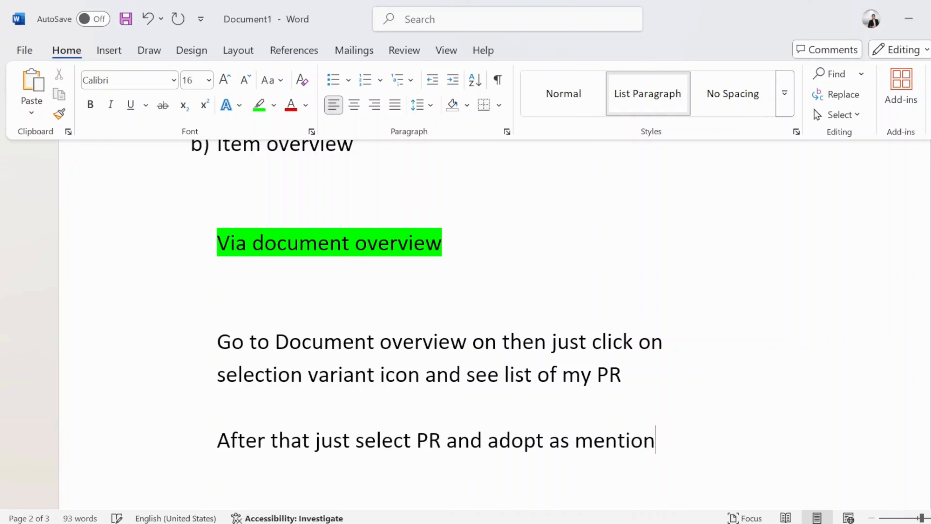
pyautogui.write('ed belowe')
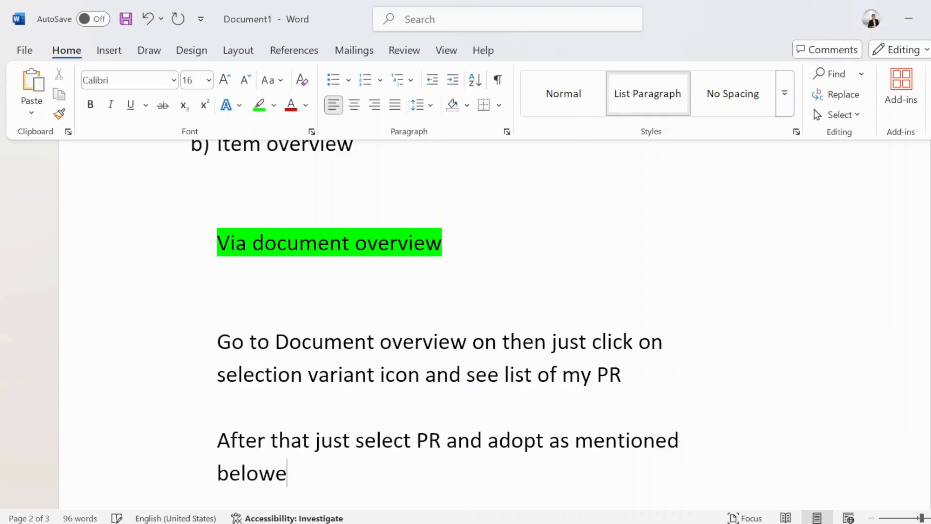
pyautogui.press('BackSpace')
# - Complete the second instruction with "in highlighted yellow colour" and end the paragraph
pyautogui.write('in hi')
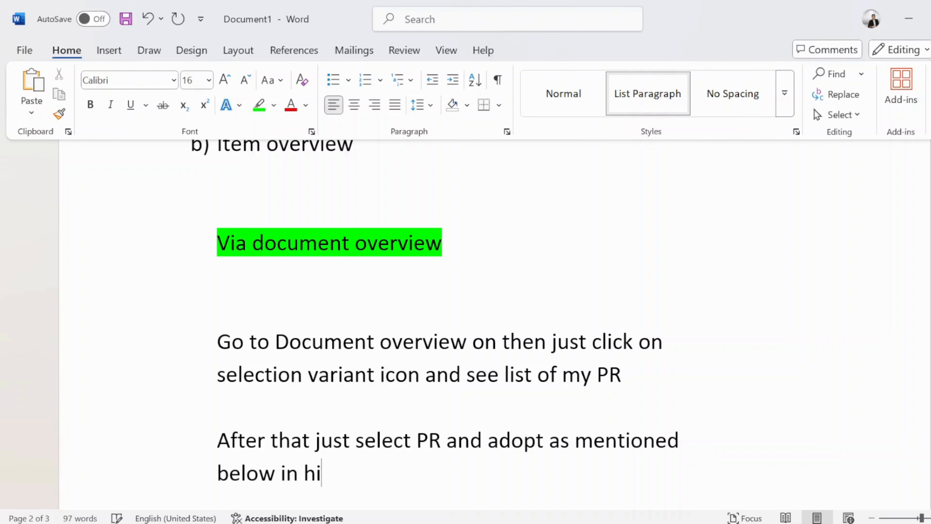
pyautogui.write('gligh')
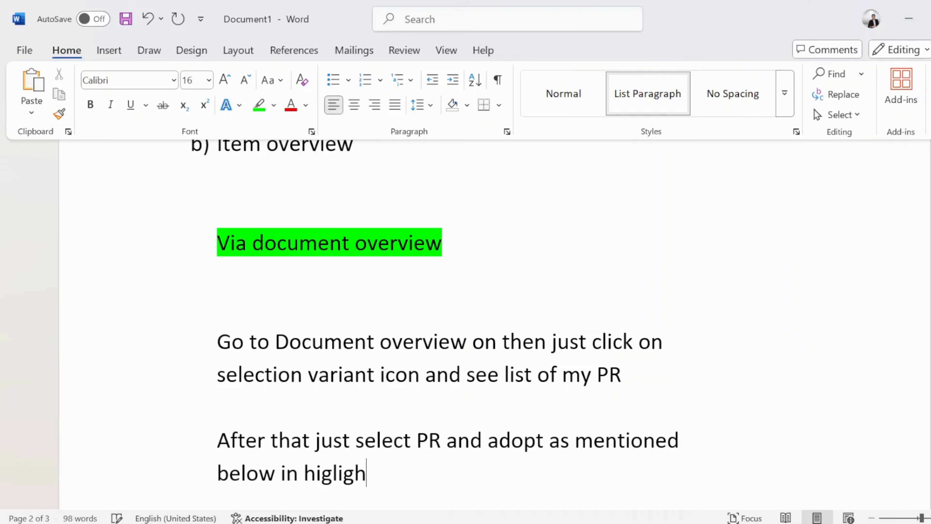
pyautogui.press('BackSpace')
pyautogui.press('BackSpace')
pyautogui.press('BackSpace')
pyautogui.press('BackSpace')
pyautogui.write('hlighted')
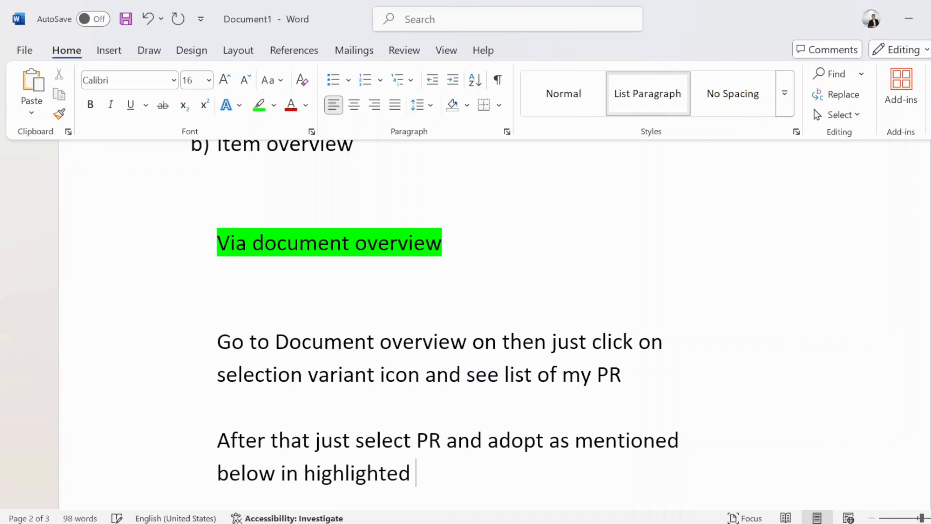
pyautogui.write(' c')
pyautogui.press('BackSpace')
pyautogui.write('yes')
pyautogui.press('BackSpace')
pyautogui.write('llo')
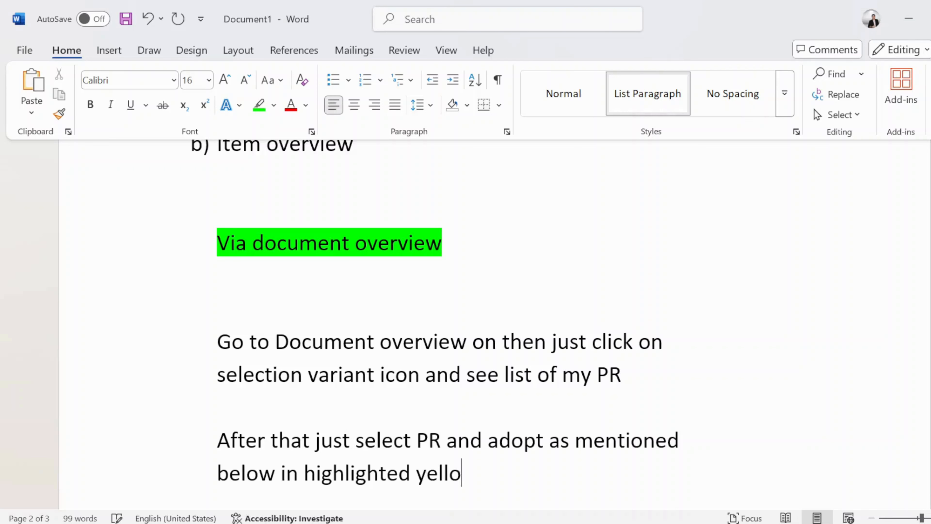
pyautogui.write('w cdo')
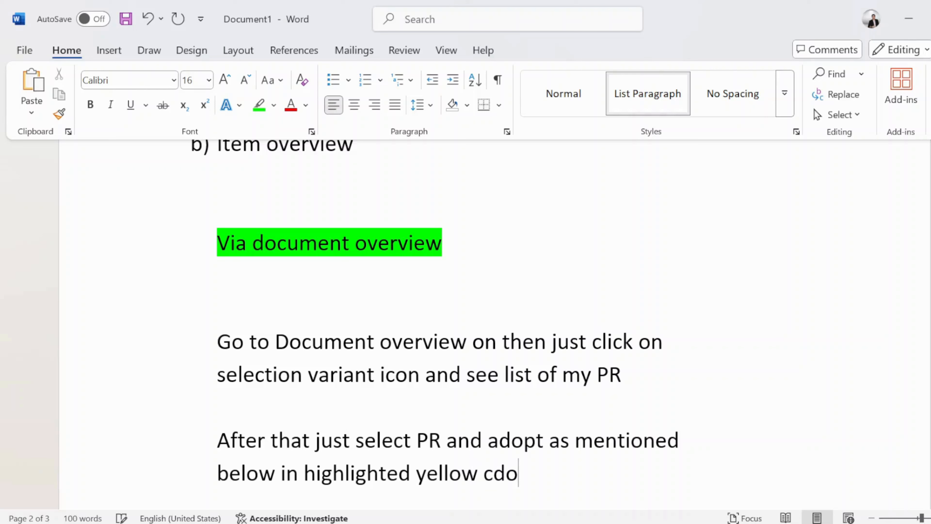
pyautogui.press('BackSpace')
pyautogui.press('BackSpace')
pyautogui.write('olour')
pyautogui.press('Return')
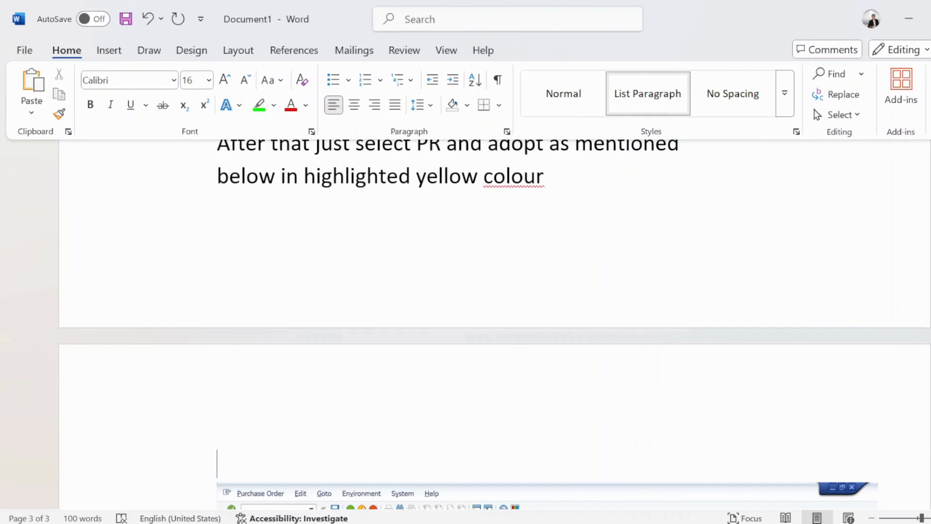
# - Copy the "Item overview" entry from the lettered list above the highlighted "Via document overview" heading
pyautogui.scroll(-9, 495, 323)
pyautogui.scroll(2, 495, 323)
pyautogui.scroll(15, 300, 348)
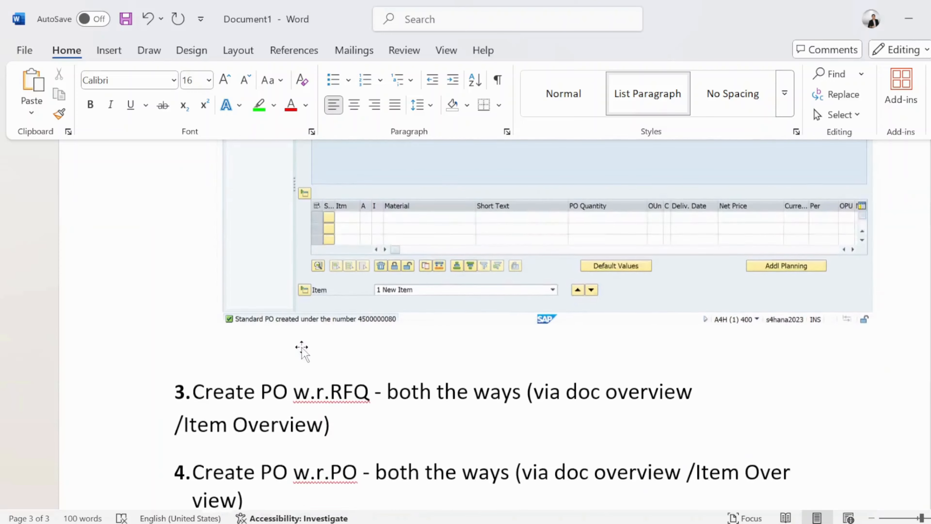
pyautogui.scroll(3, 434, 325)
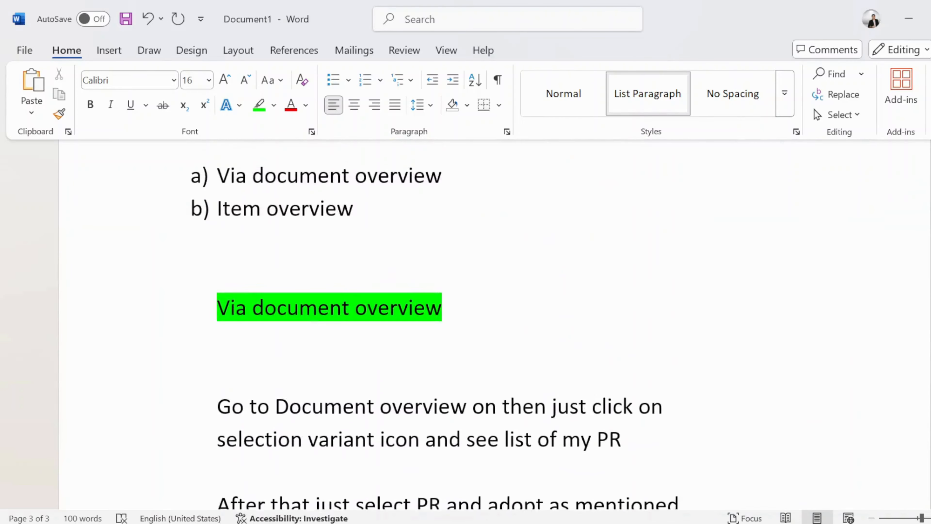
pyautogui.moveTo(371, 261); pyautogui.dragTo(191, 274)
pyautogui.hotkey('ctrl', 'c')
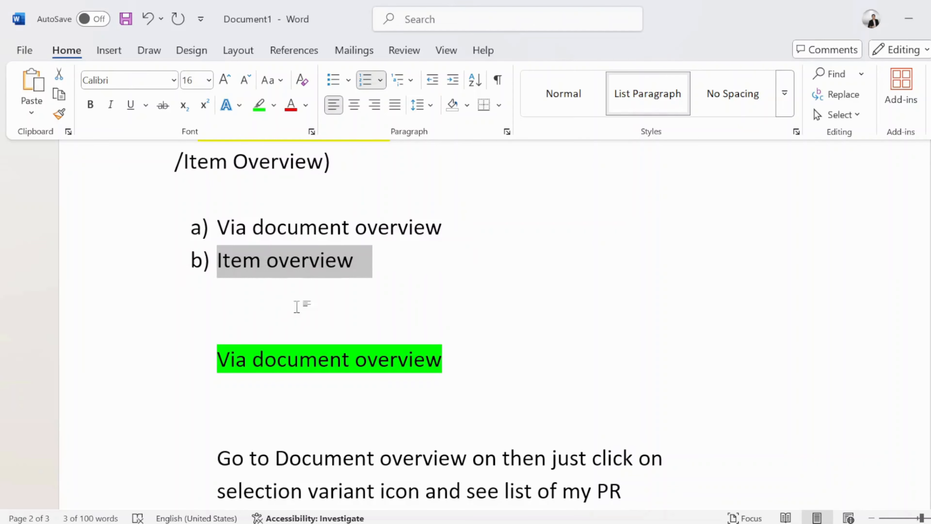
# - Insert blank lines above section 3, paste the copied "Item overview" text there and remove its list lettering
pyautogui.scroll(-18, 298, 305)
pyautogui.scroll(-10, 339, 304)
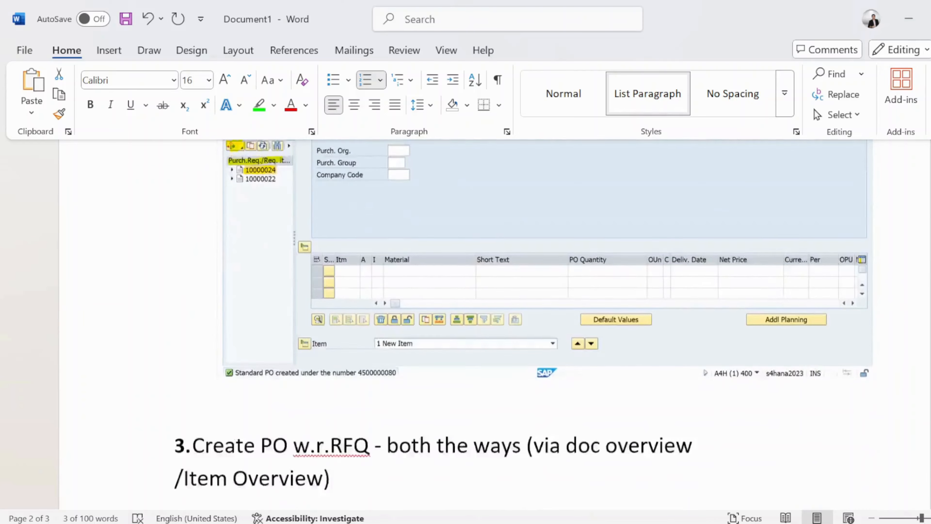
pyautogui.click(315, 223)
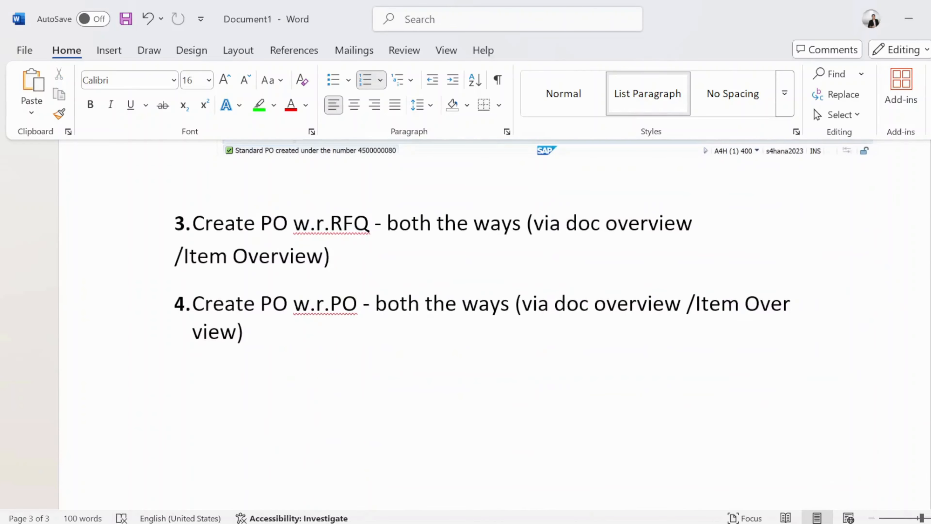
pyautogui.press('Home')
pyautogui.press('Up')
pyautogui.press('Return')
pyautogui.press('Return')
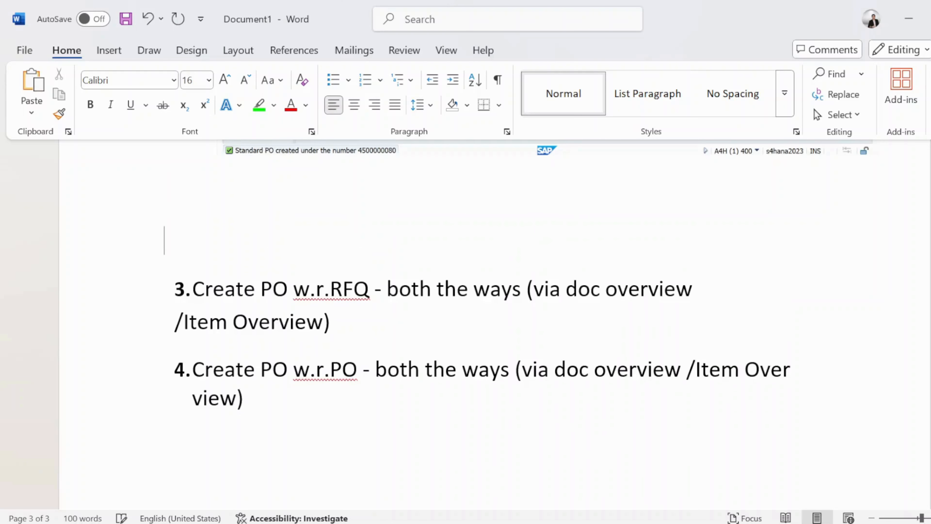
pyautogui.hotkey('ctrl', 'v')
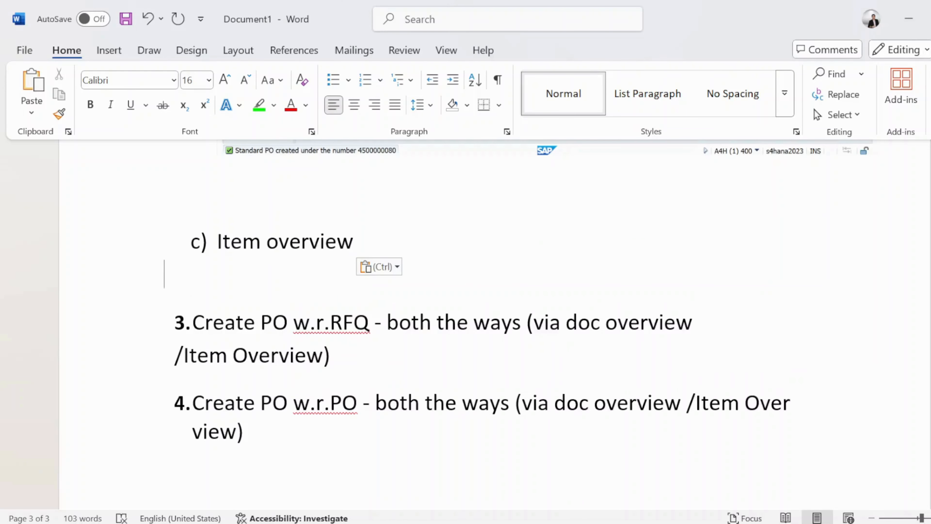
pyautogui.press('Up')
pyautogui.press('BackSpace')
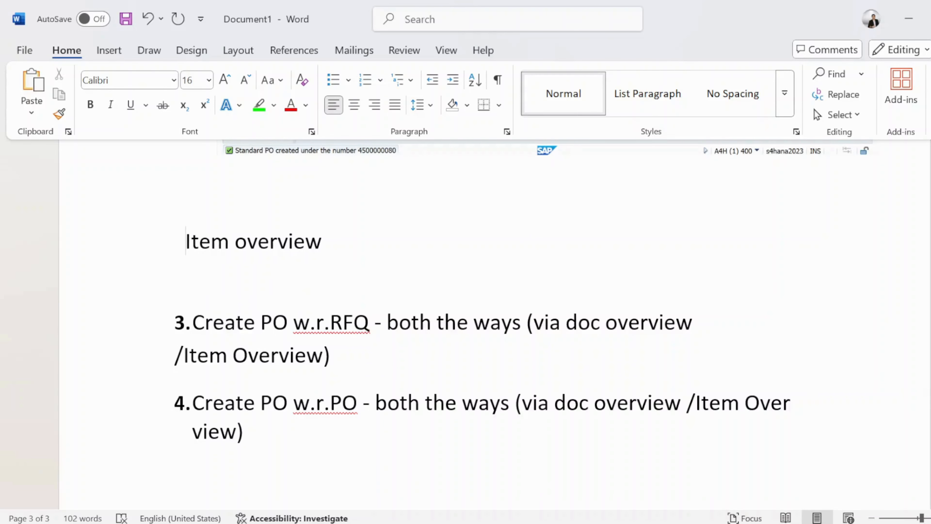
# - Highlight the pasted "Item overview" heading in bright green and add empty space below it
pyautogui.moveTo(185, 242); pyautogui.dragTo(326, 242)
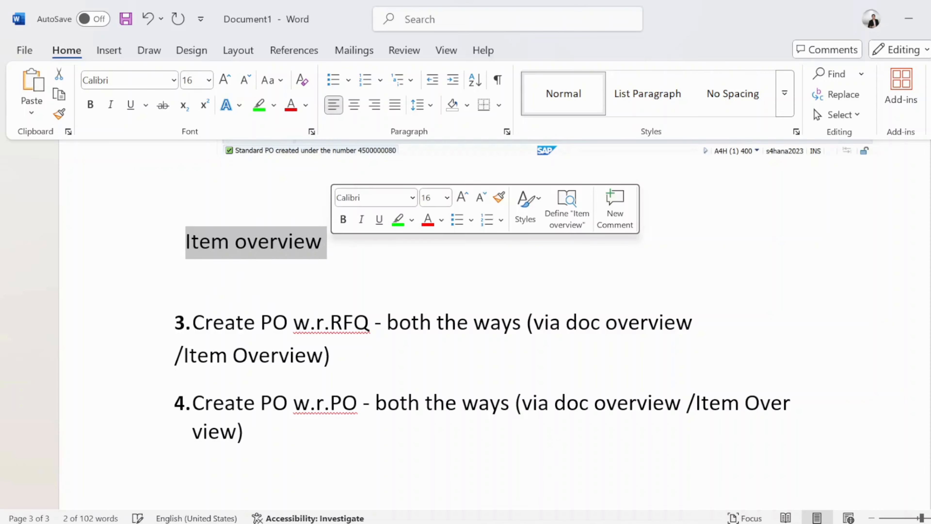
pyautogui.click(398, 219)
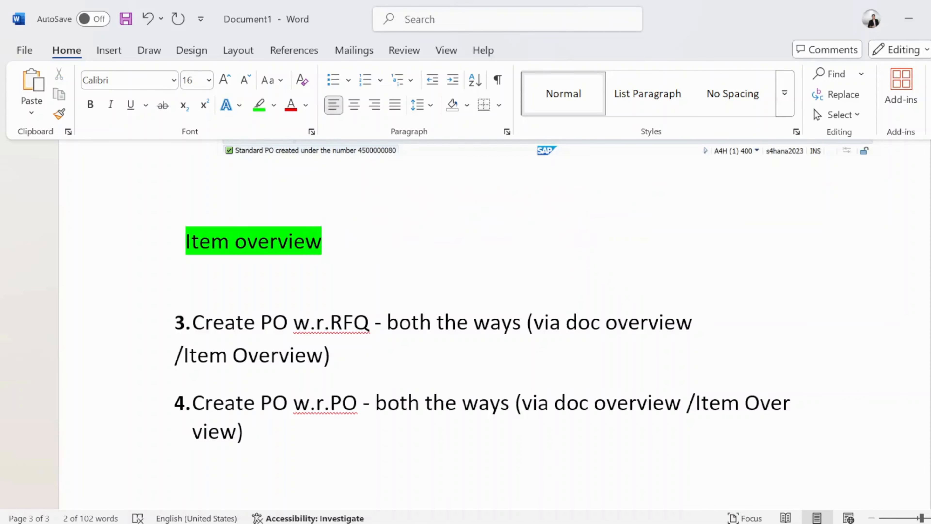
pyautogui.press('Right')
pyautogui.press('Return')
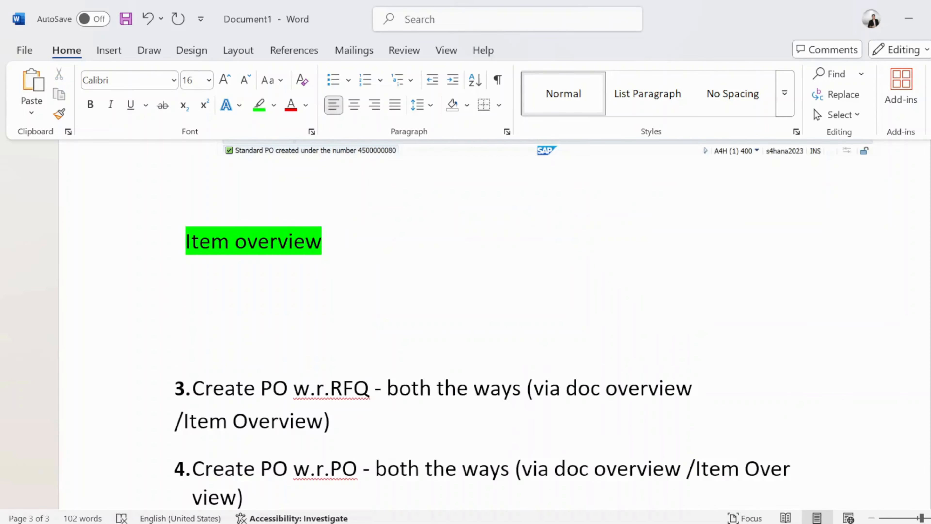
# - Switch to SAP, open the details of the purchase order creation message and copy the message text
pyautogui.hotkey('alt', 'Tab')
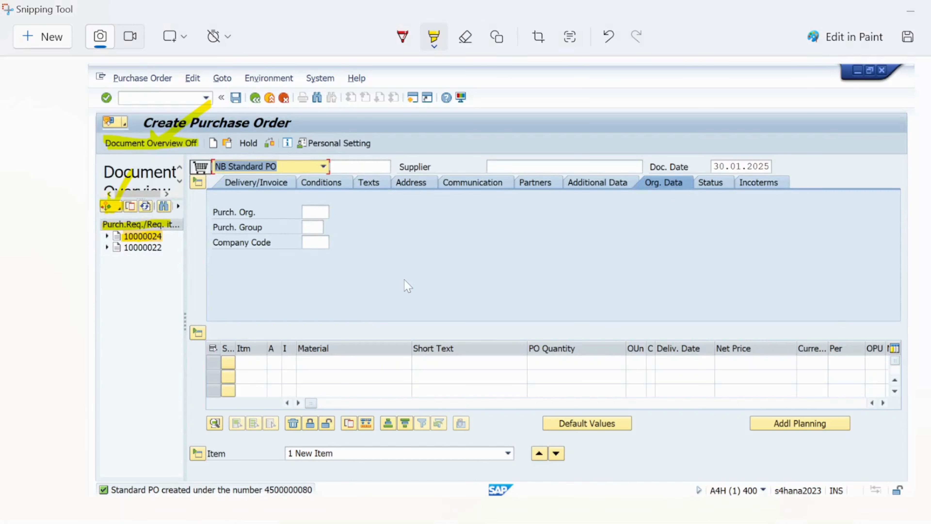
pyautogui.hotkey('alt', 'Tab')
pyautogui.hotkey('alt', 'Tab')
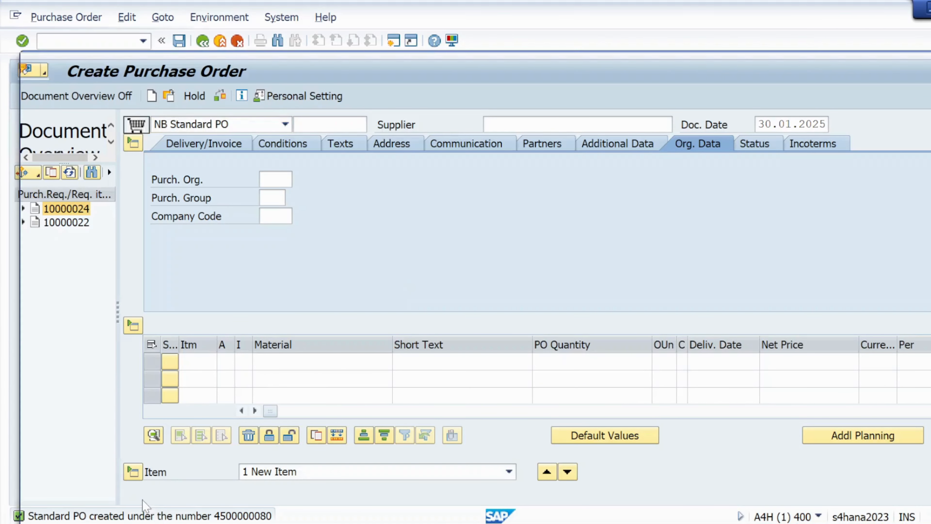
pyautogui.doubleClick(157, 515)
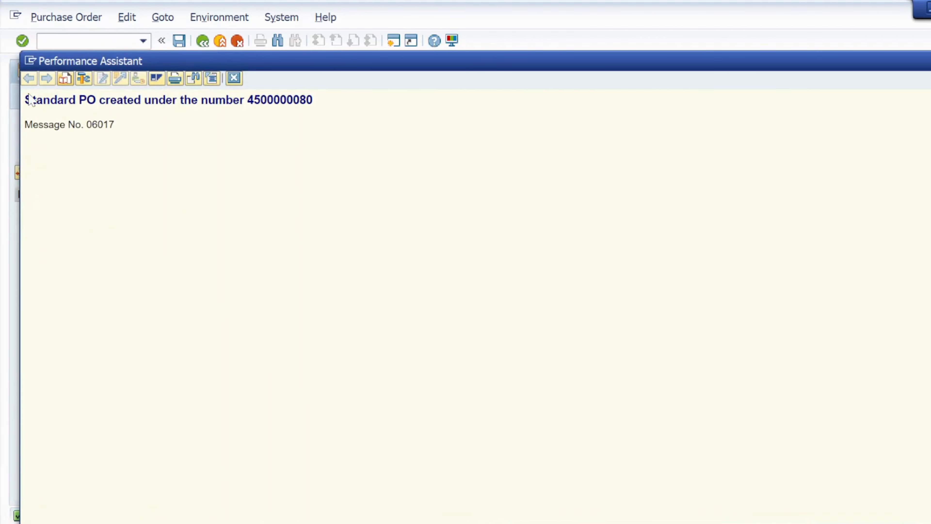
pyautogui.moveTo(25, 100); pyautogui.dragTo(312, 99)
pyautogui.hotkey('ctrl', 'c')
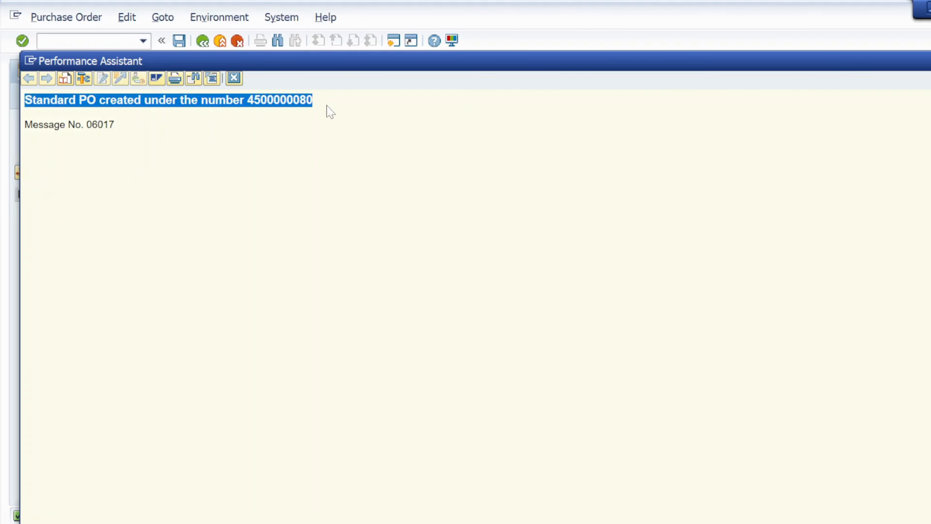
# - Switch to Notepad and paste the copied creation message below the purchase requisition note
pyautogui.hotkey('alt', 'Tab')
pyautogui.hotkey('alt', 'Tab')
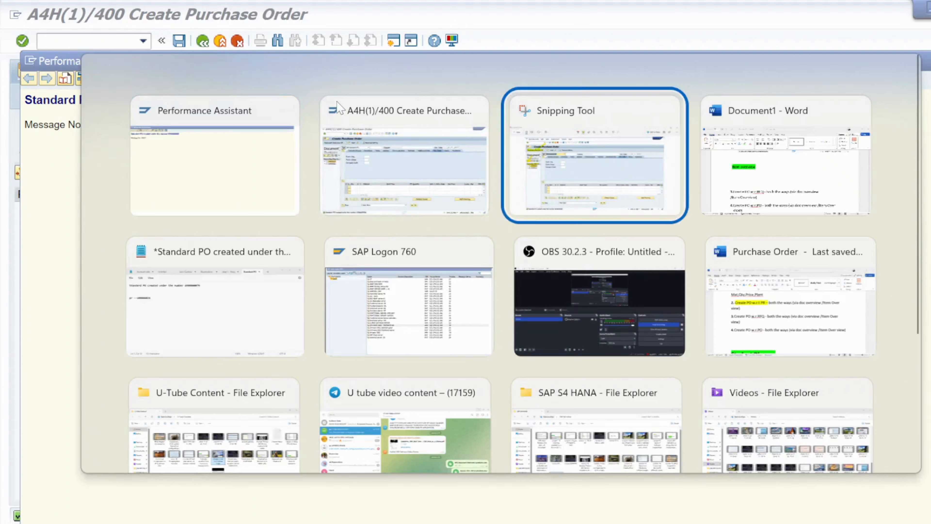
pyautogui.hotkey('alt', 'shift', 'Tab')
pyautogui.hotkey('alt', 'Tab')
pyautogui.hotkey('alt', 'shift', 'Tab')
pyautogui.hotkey('alt', 'Down')
pyautogui.hotkey('alt', 'Left')
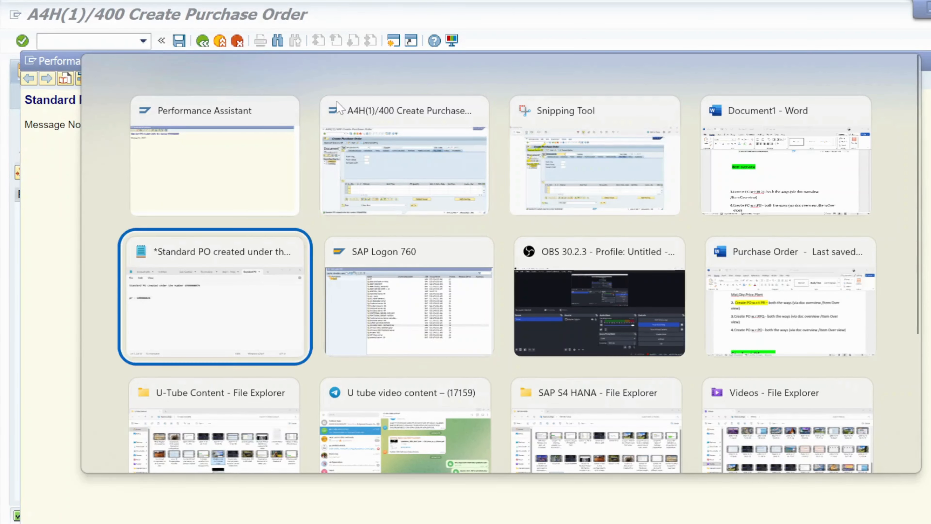
pyautogui.press('Return')
pyautogui.press('Return')
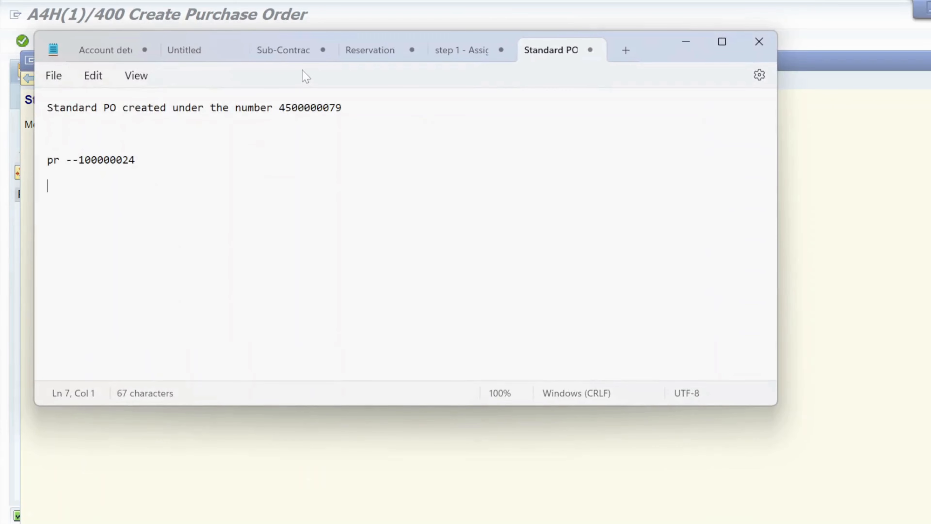
pyautogui.hotkey('ctrl', 'v')
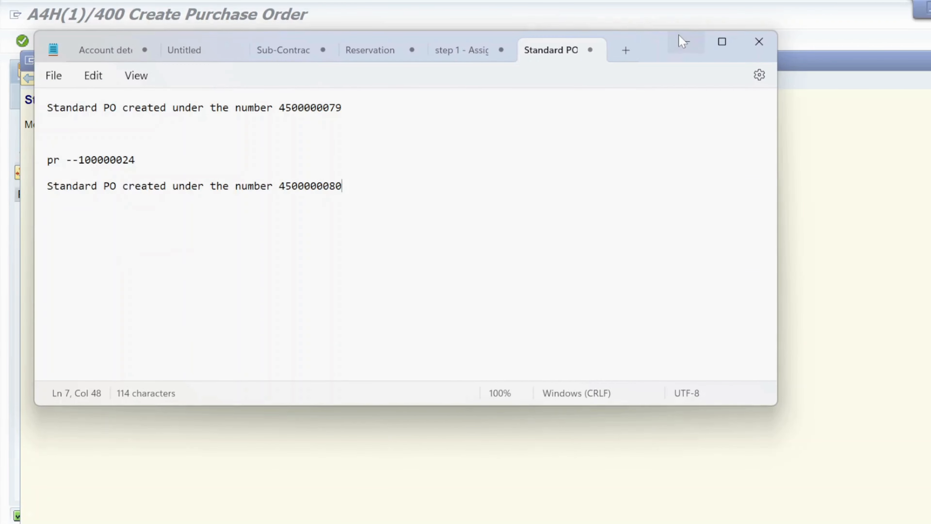
# - Return to SAP, close the message details and turn the document overview off
pyautogui.click(682, 43)
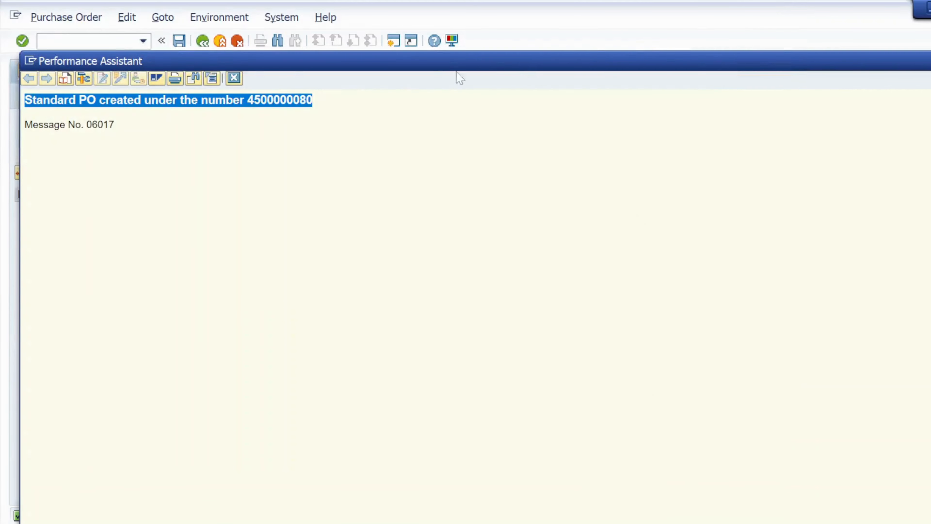
pyautogui.click(236, 78)
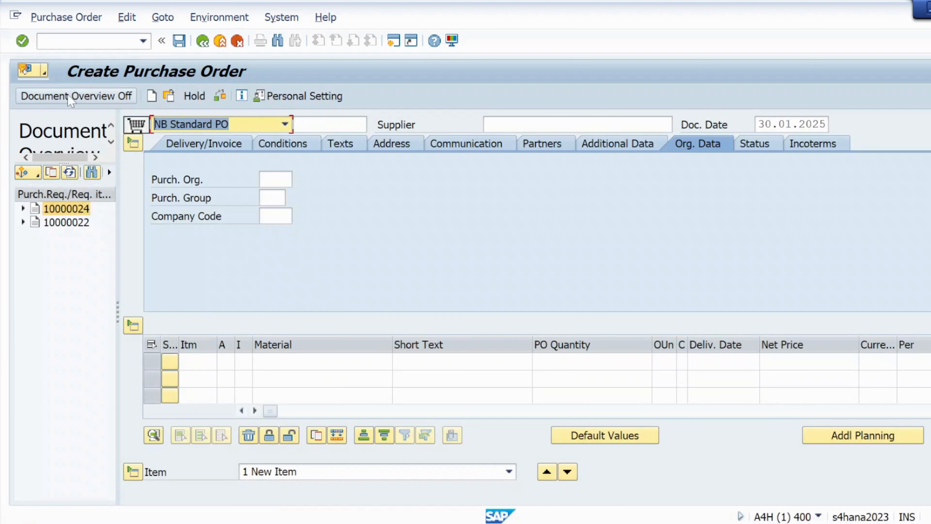
pyautogui.click(70, 98)
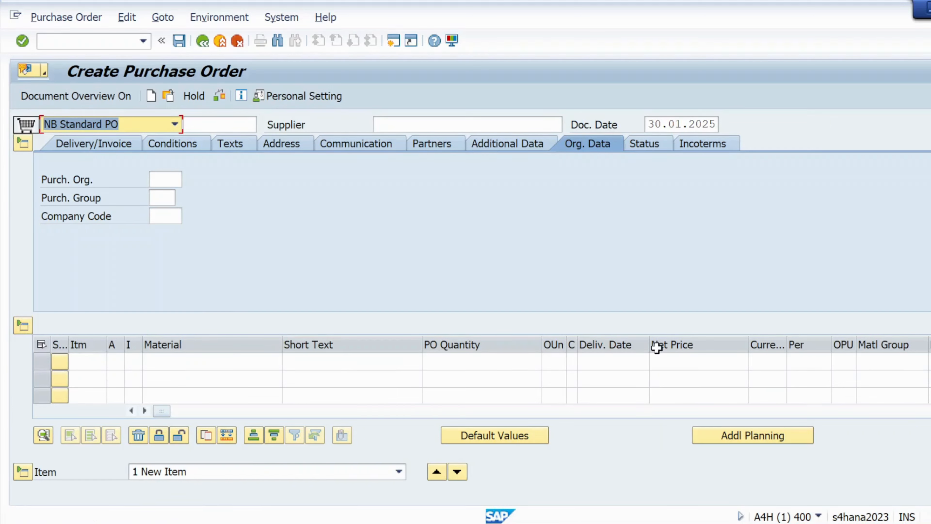
# - Copy the purchase requisition number from Notepad into the first item's Purchase Req. column in the SAP item overview and confirm it
pyautogui.moveTo(161, 411); pyautogui.dragTo(453, 411)
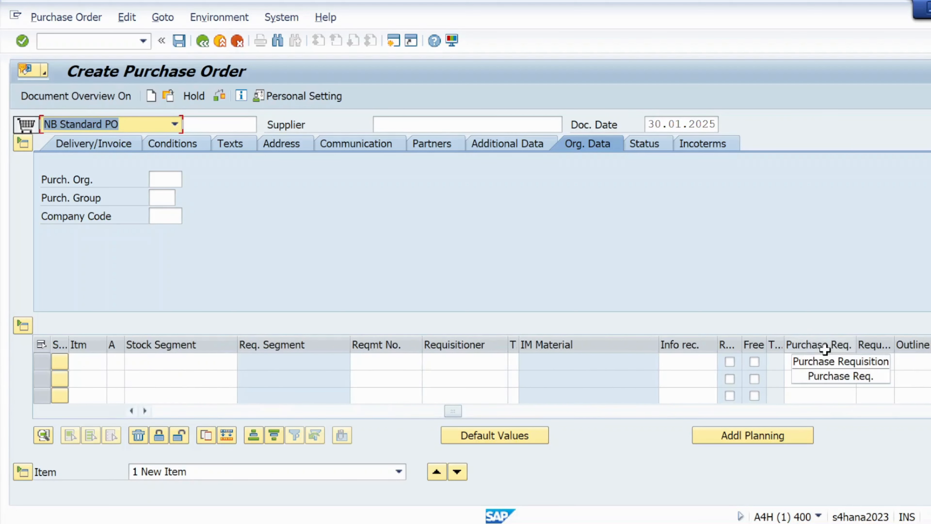
pyautogui.click(859, 361)
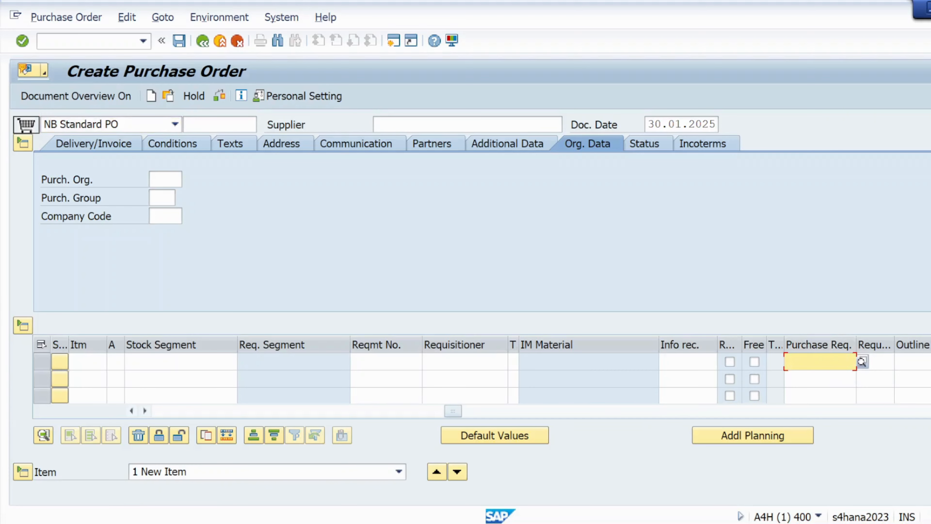
pyautogui.hotkey('alt', 'Tab')
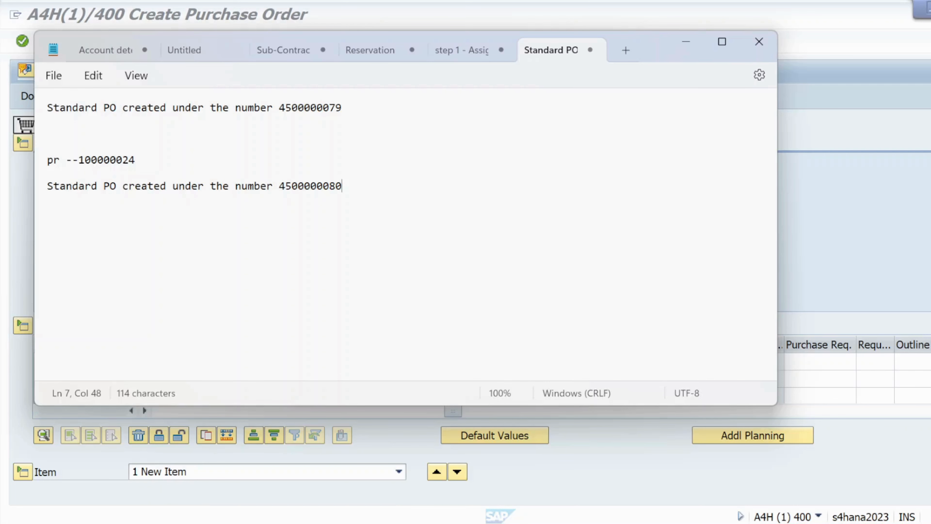
pyautogui.moveTo(79, 159); pyautogui.dragTo(134, 160)
pyautogui.hotkey('ctrl', 'c')
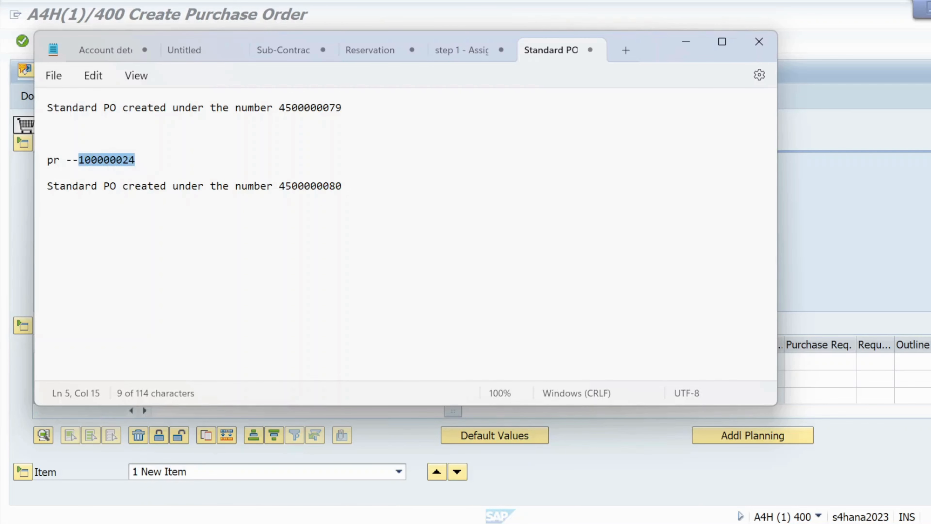
pyautogui.hotkey('alt', 'Tab')
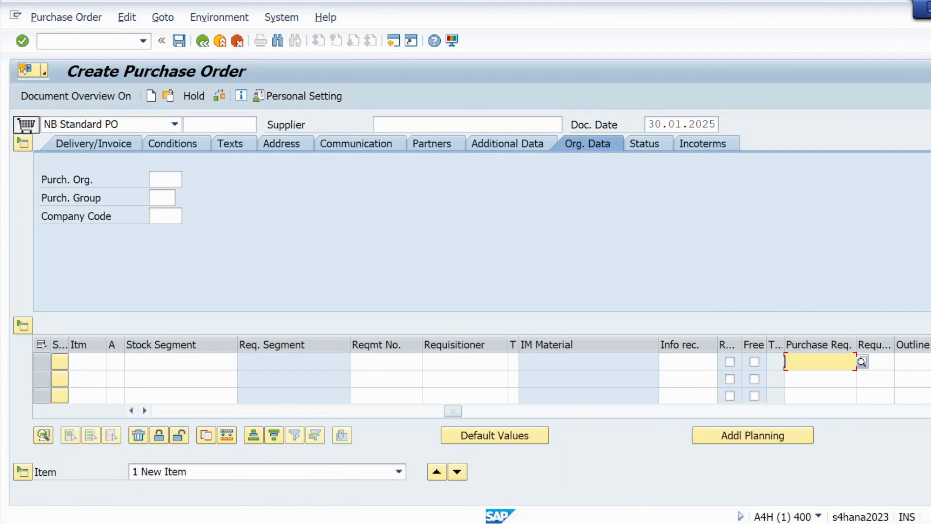
pyautogui.hotkey('ctrl', 'v')
pyautogui.press('Return')
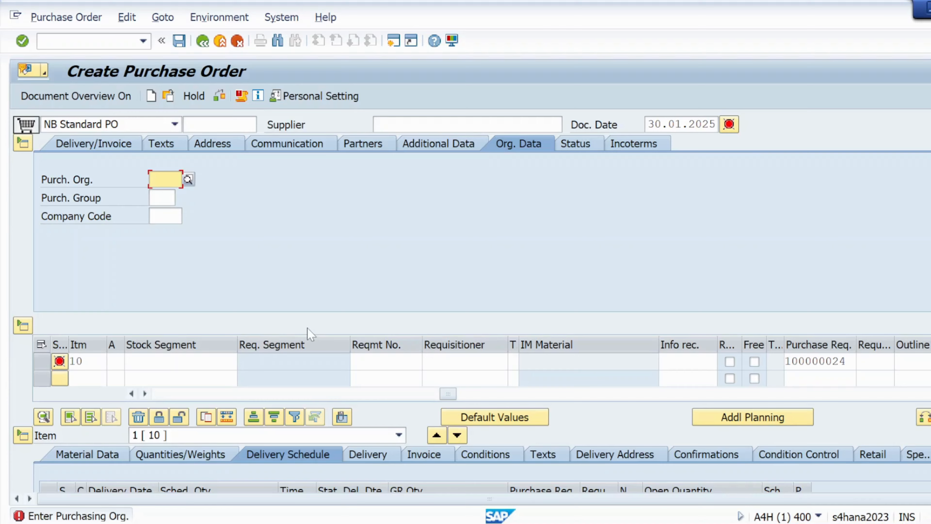
# - Capture the whole Create Purchase Order screen with Snipping Tool and highlight the item's Purchase Req. number in yellow
pyautogui.press('super')
pyautogui.write('sni')
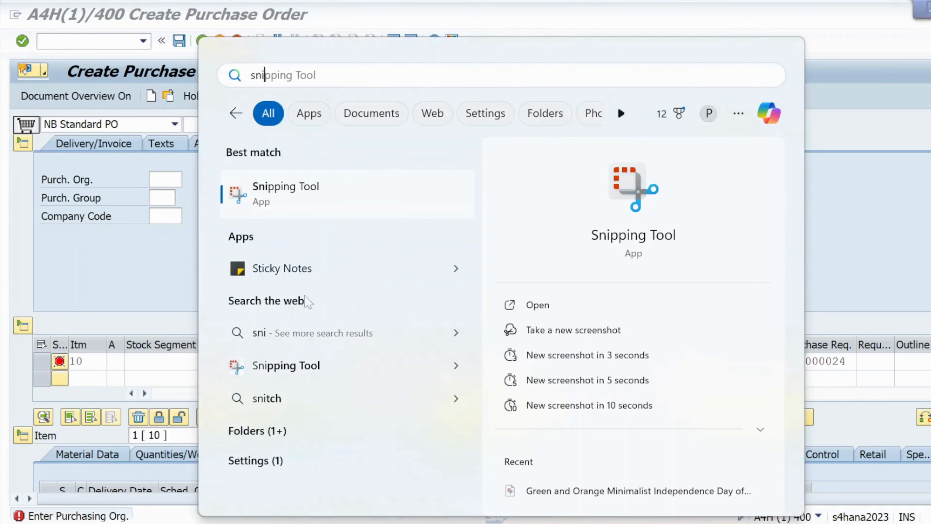
pyautogui.press('Return')
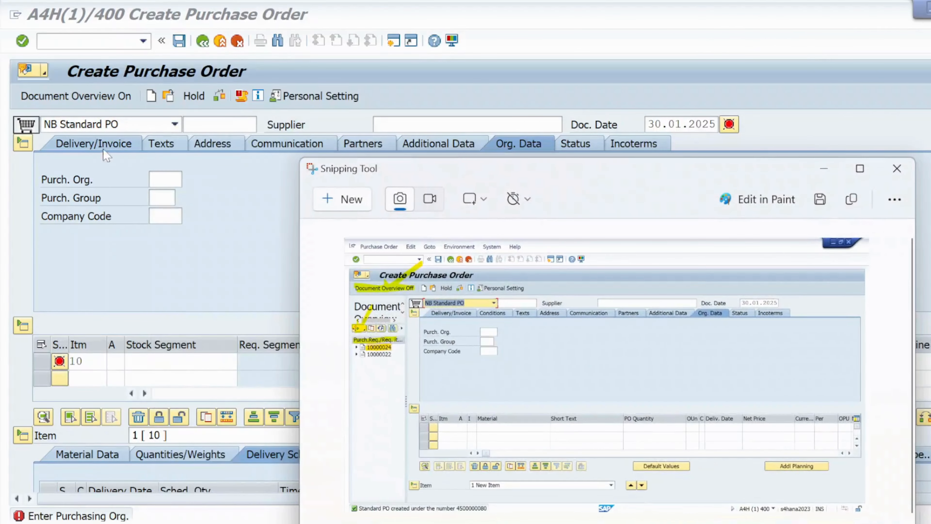
pyautogui.click(330, 204)
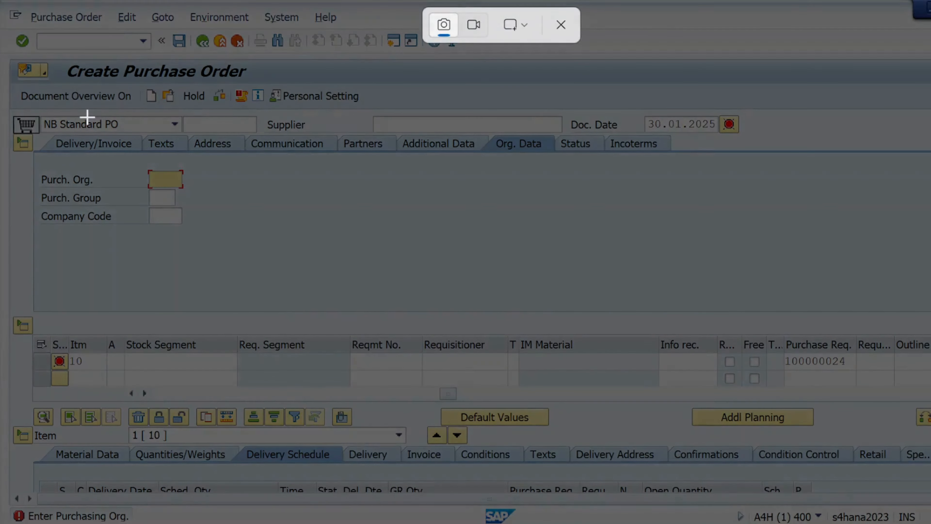
pyautogui.moveTo(2, 1); pyautogui.dragTo(930, 523)
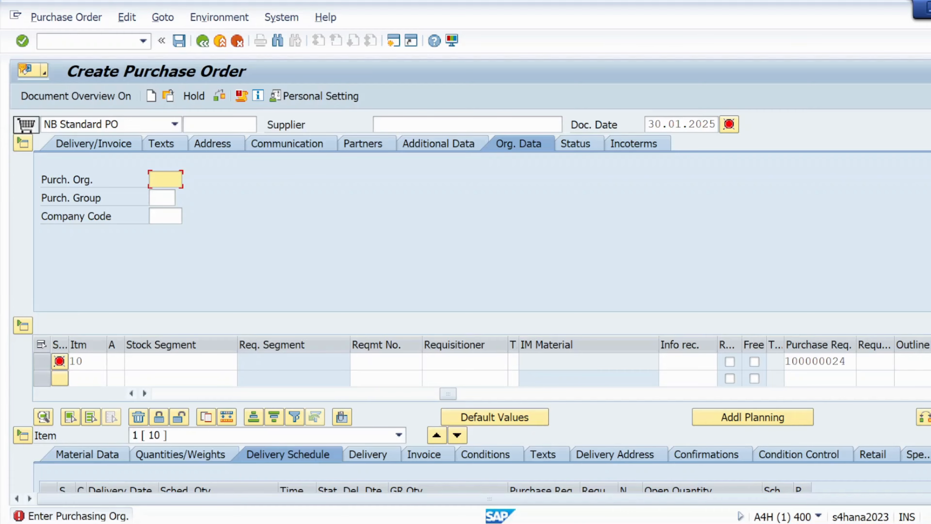
pyautogui.moveTo(930, 523); pyautogui.dragTo(930, 523)
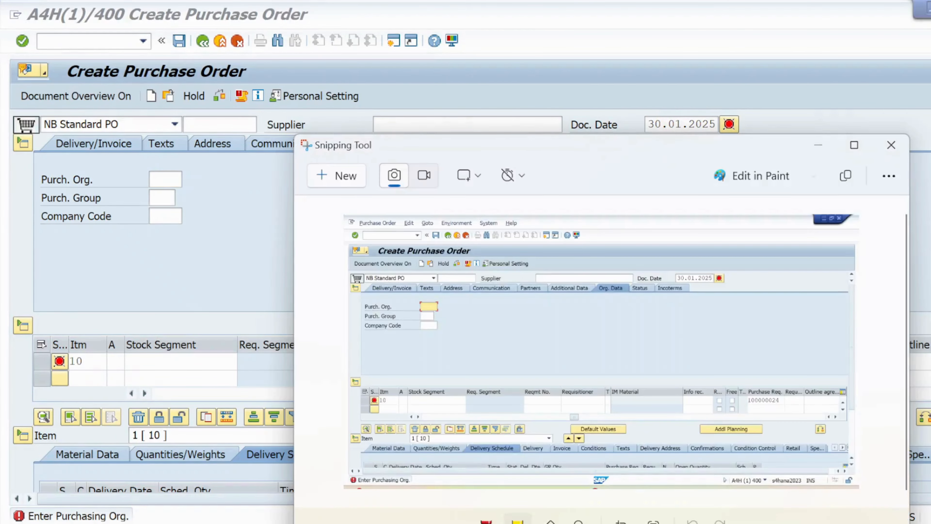
pyautogui.click(854, 145)
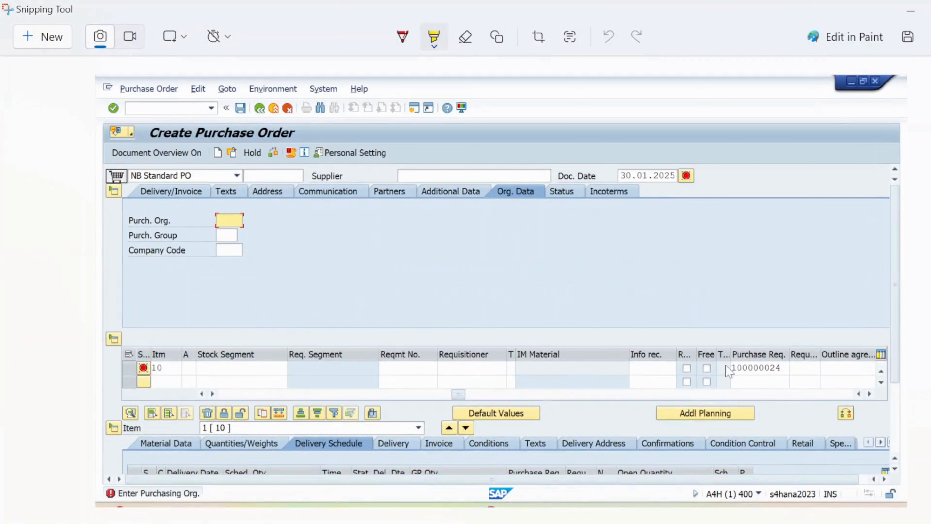
pyautogui.moveTo(732, 367); pyautogui.dragTo(785, 368)
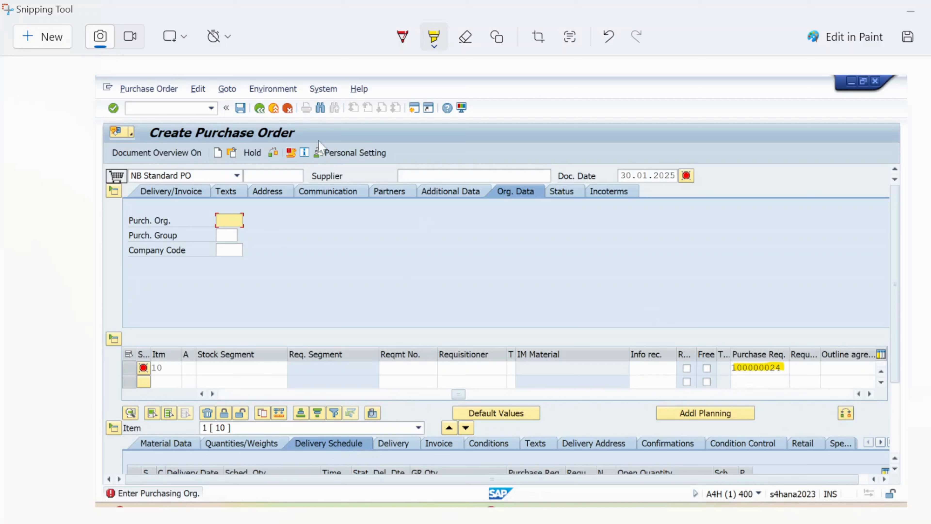
# - Mark the Check icon with a yellow tick on the capture and paste it under the Item overview heading in Word
pyautogui.moveTo(273, 149)
pyautogui.mouseDown()
pyautogui.moveTo(272, 158)
pyautogui.moveTo(295, 128)
pyautogui.mouseUp()
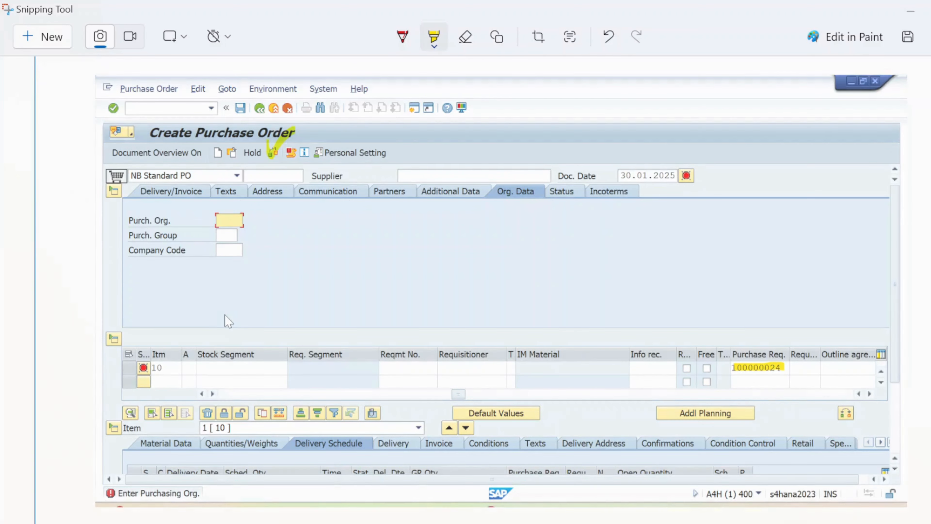
pyautogui.hotkey('alt', 'Tab')
pyautogui.hotkey('alt', 'Tab')
pyautogui.hotkey('alt', 'Tab')
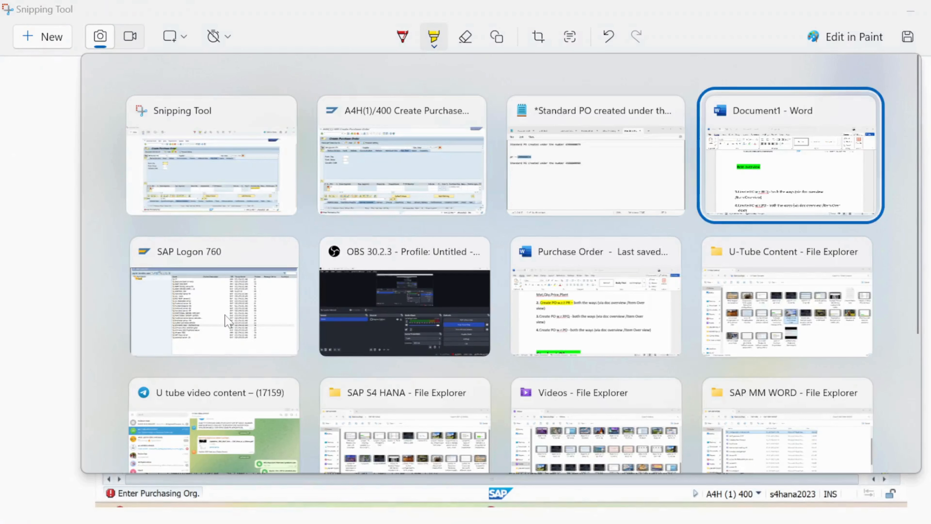
pyautogui.hotkey('ctrl', 'v')
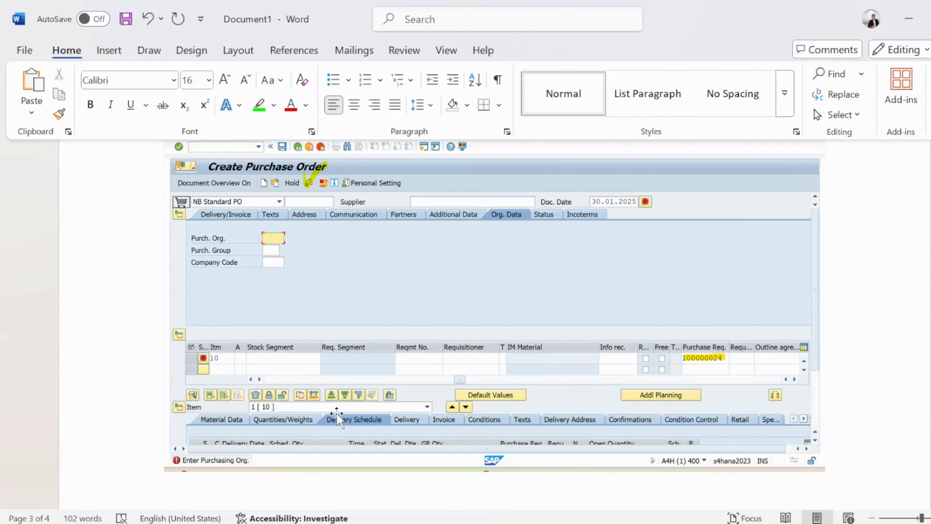
# - Add the caption "Mention PR no in Purchase requisition field and click on check icon as mention below" above the pasted screenshot
pyautogui.scroll(5, 339, 420)
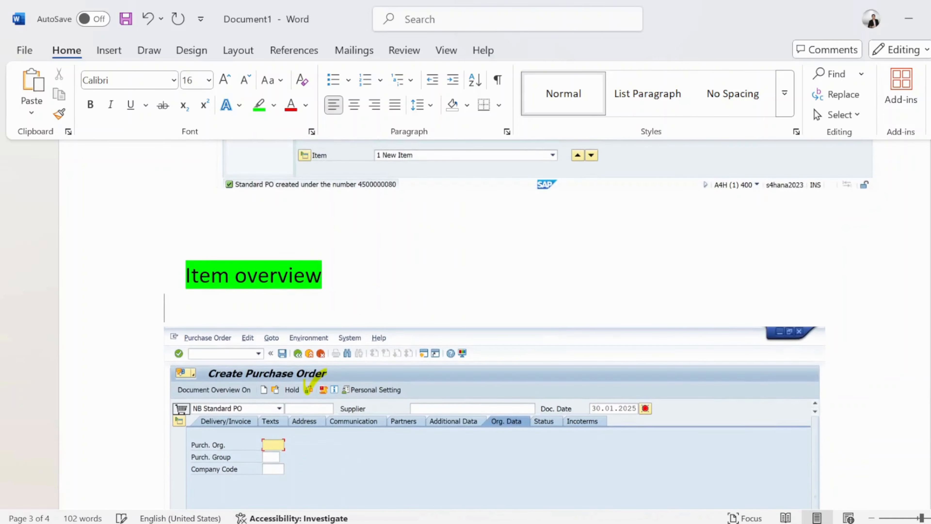
pyautogui.press('Return')
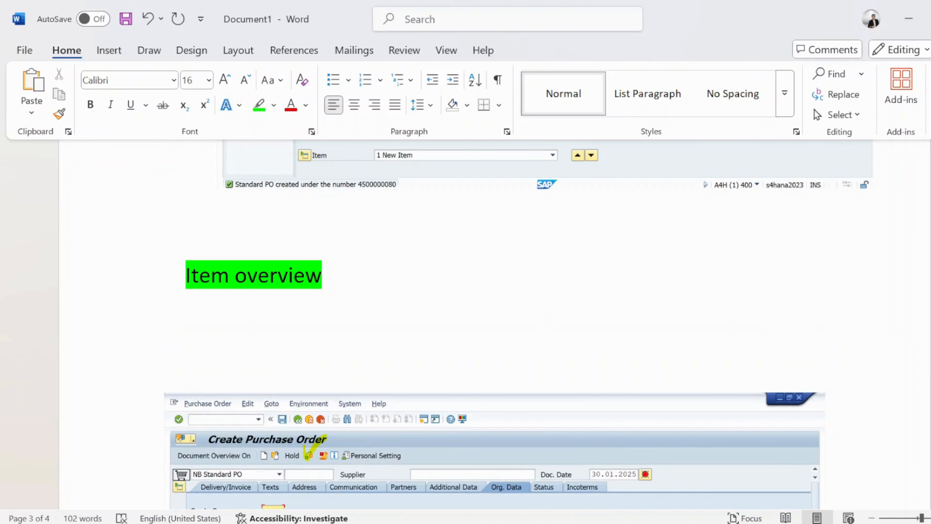
pyautogui.write('mention')
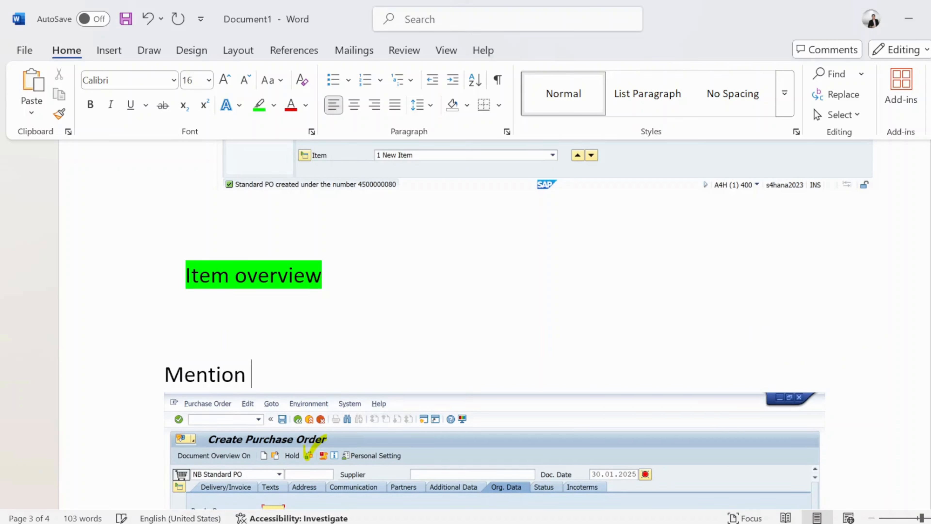
pyautogui.press('capslock')
pyautogui.write('PR')
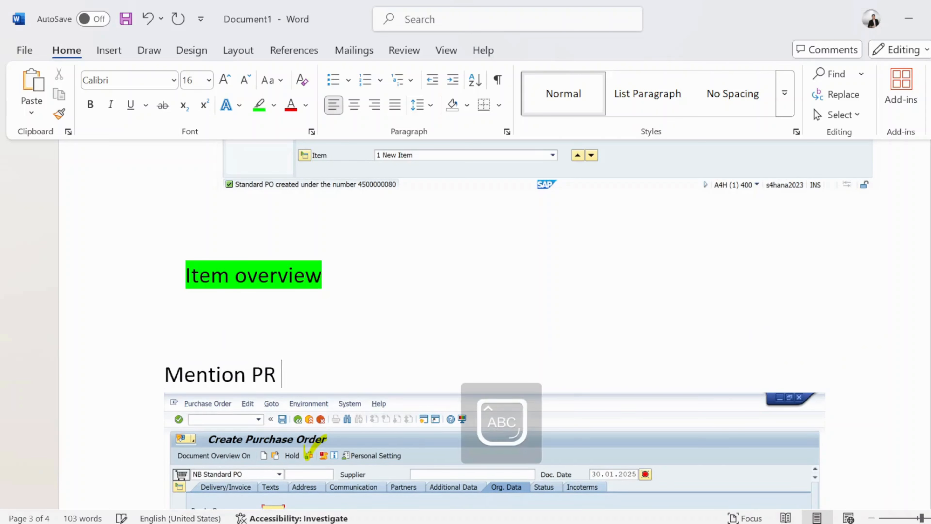
pyautogui.press('capslock')
pyautogui.write('no in')
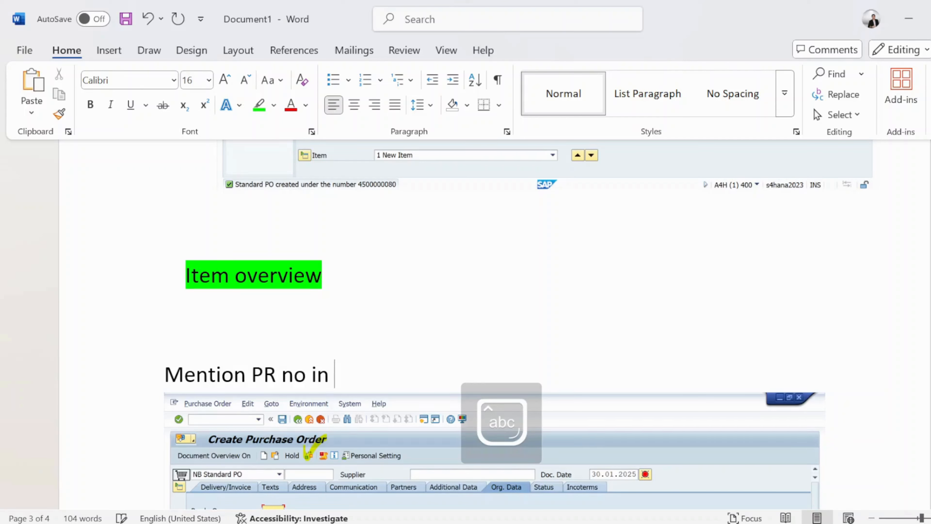
pyautogui.press('capslock')
pyautogui.write('P')
pyautogui.write('UR')
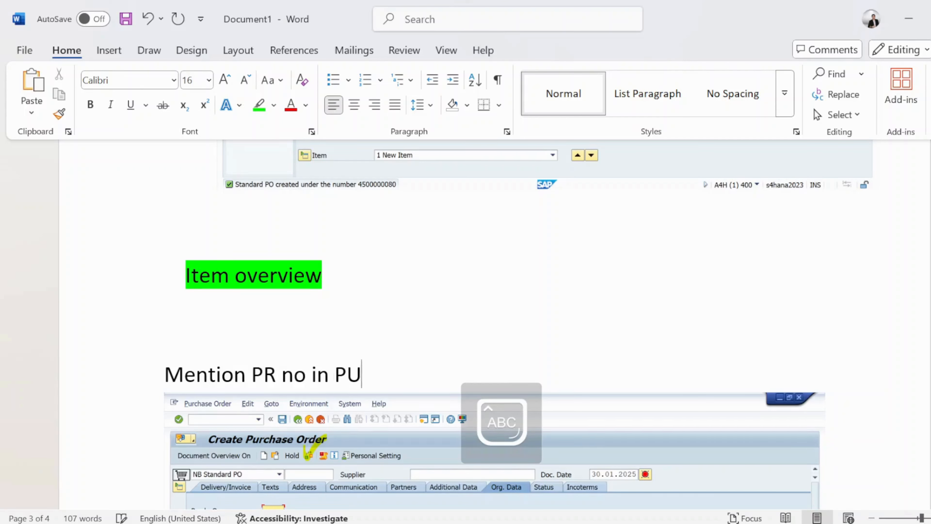
pyautogui.press('BackSpace')
pyautogui.press('BackSpace')
pyautogui.press('capslock')
pyautogui.write('urchase')
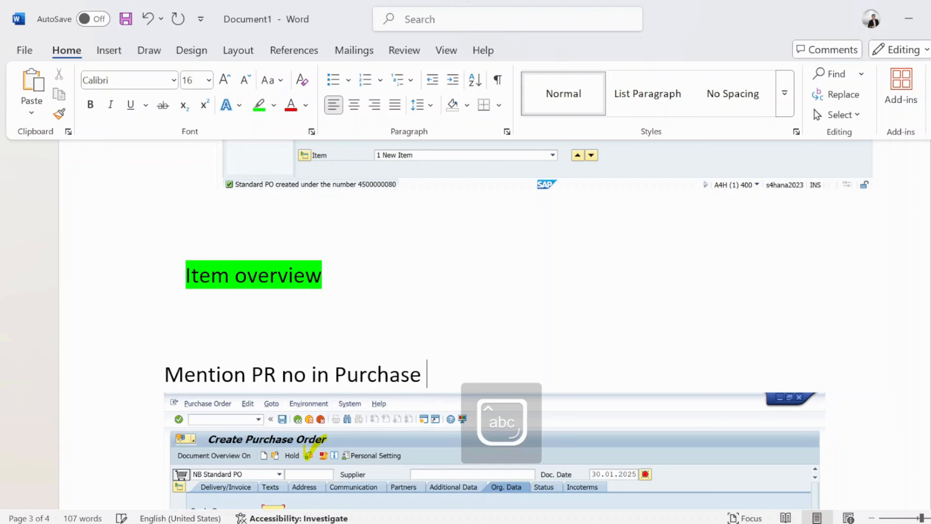
pyautogui.write(' requis')
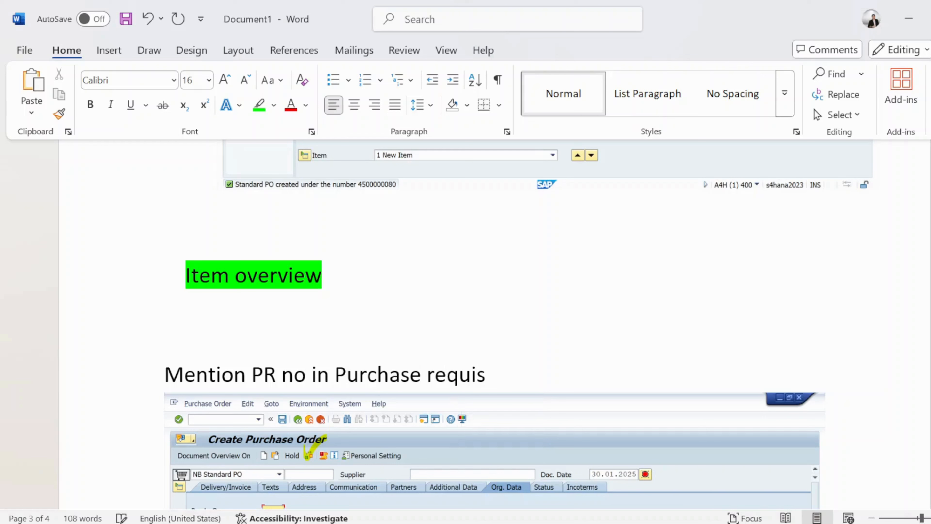
pyautogui.write('ition fe')
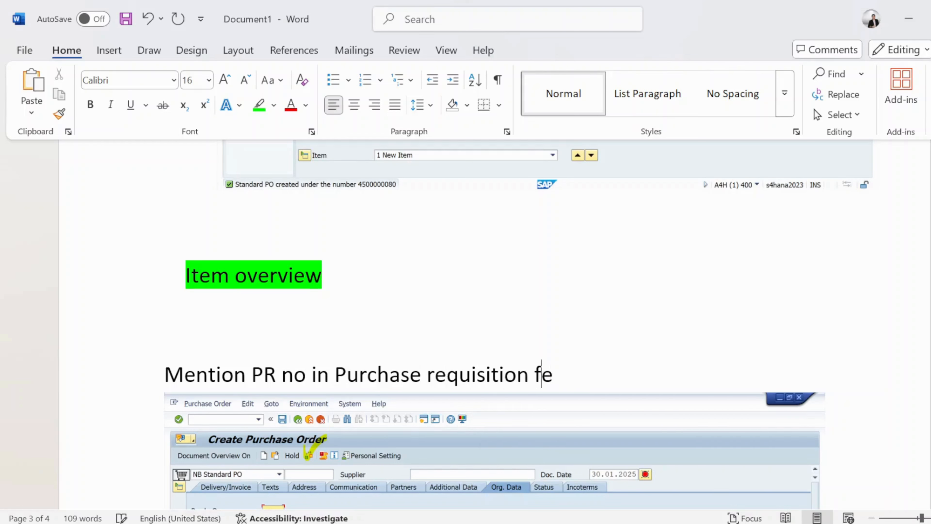
pyautogui.press('BackSpace')
pyautogui.write('ield and ')
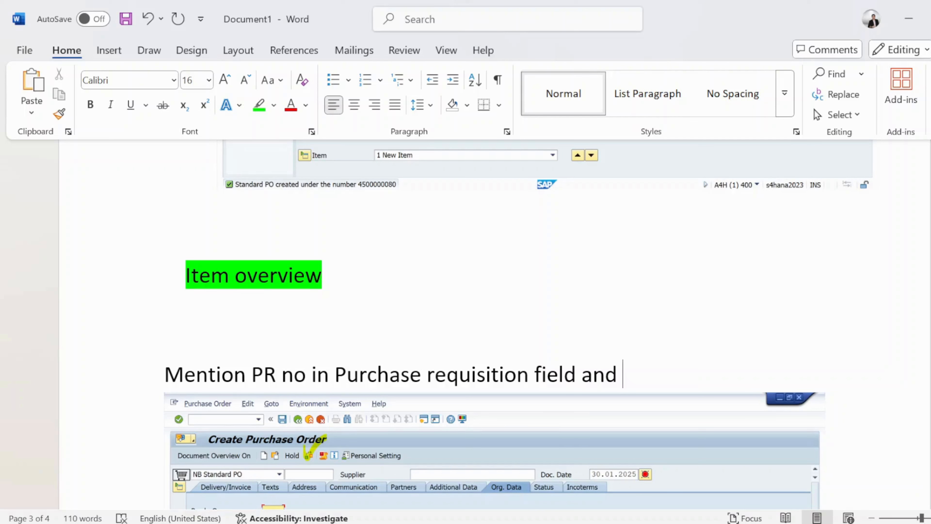
pyautogui.write('click ')
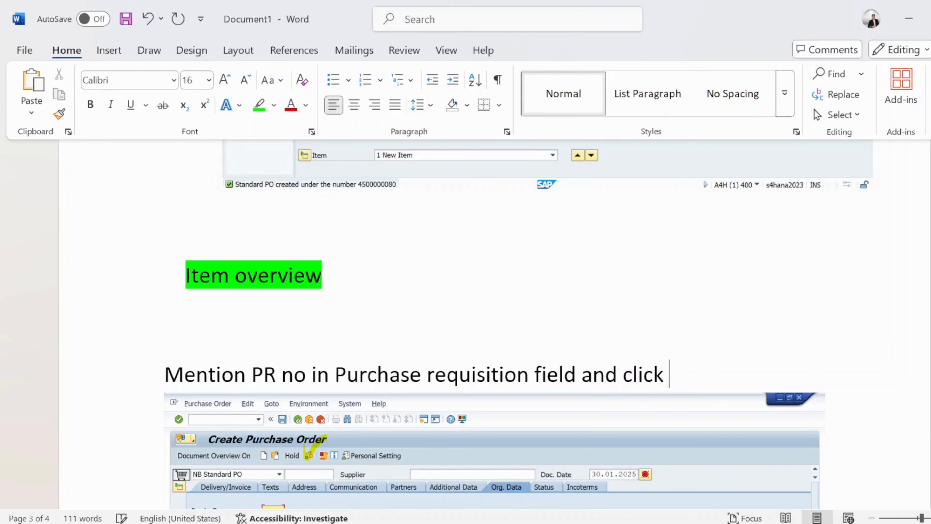
pyautogui.write('on che')
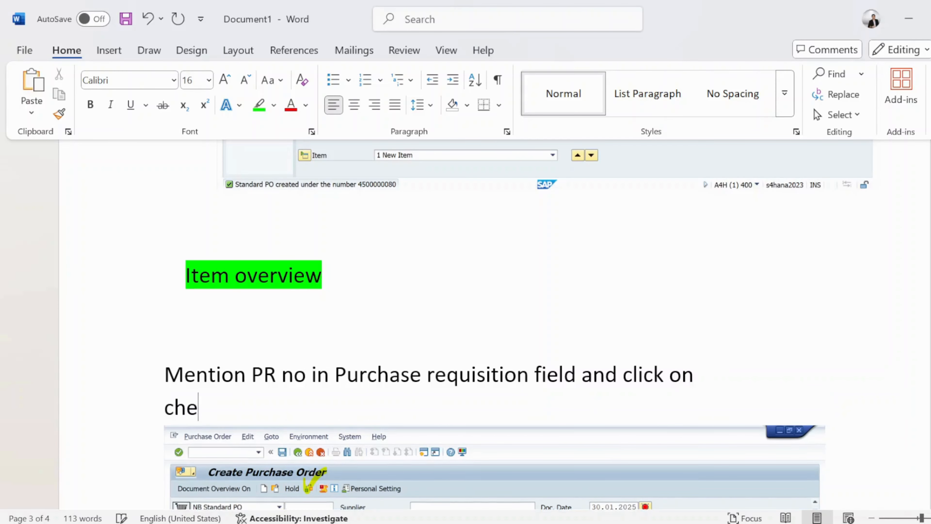
pyautogui.write('ck icon a')
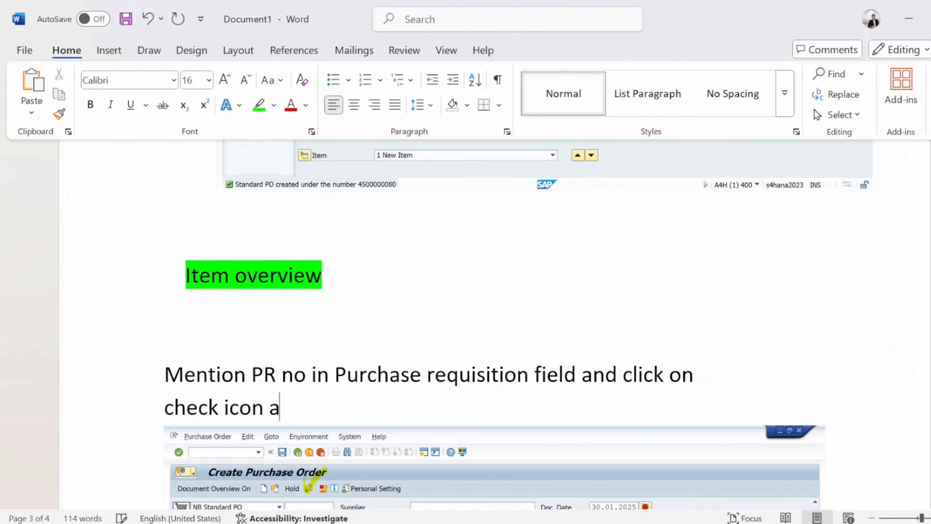
pyautogui.write('s mentio')
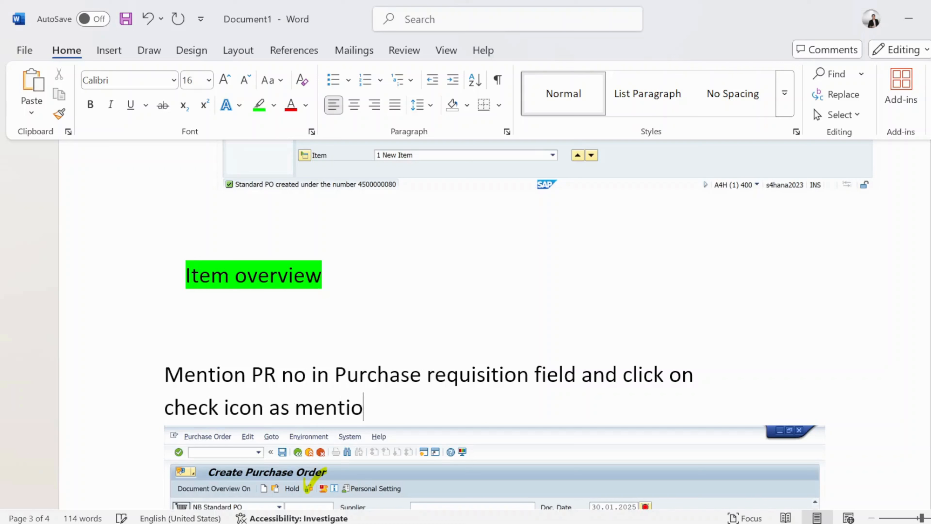
pyautogui.write('n below')
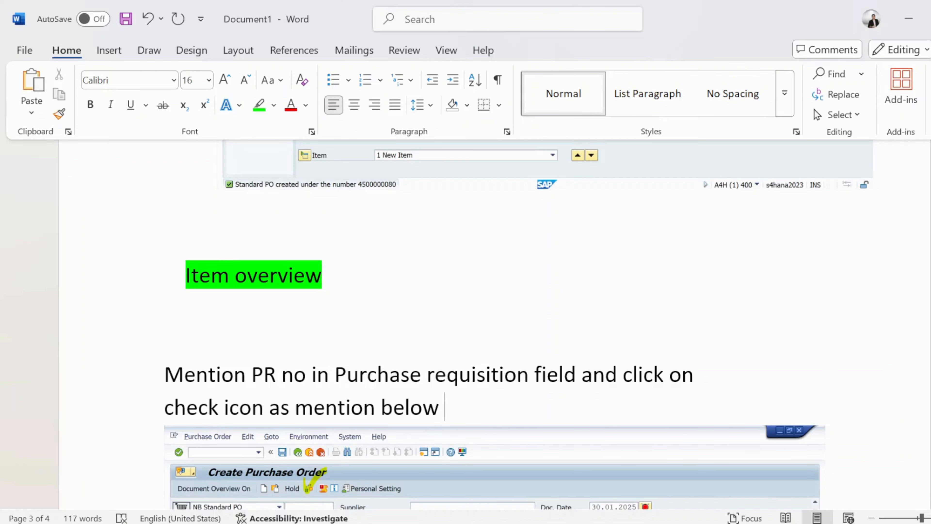
# - Insert blank lines below the screenshot, ahead of the "Create PO w.r.RFQ" list item
pyautogui.scroll(-12, 494, 301)
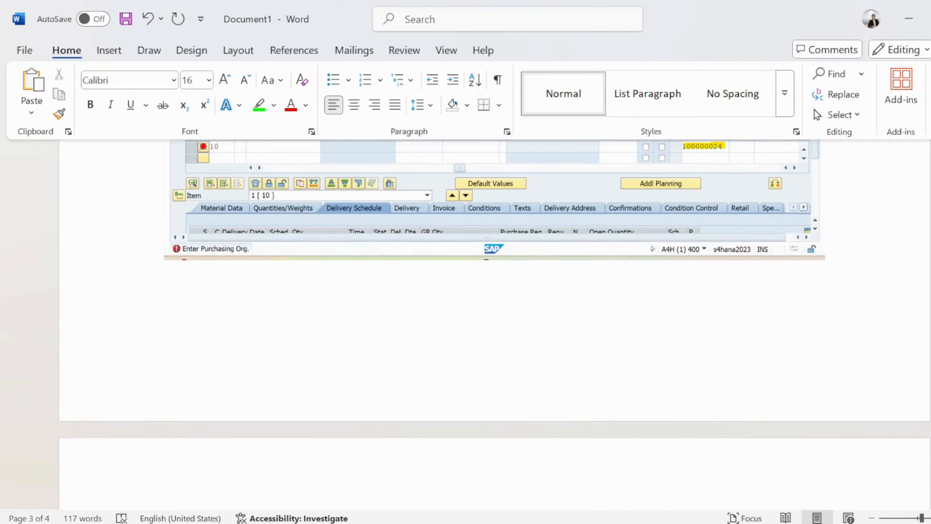
pyautogui.scroll(-3, 494, 323)
pyautogui.click(272, 455)
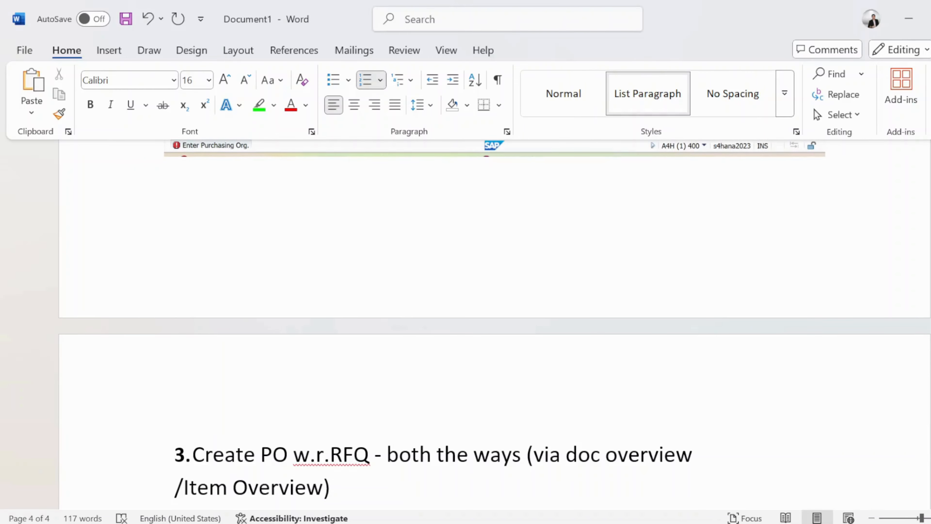
pyautogui.click(164, 176)
pyautogui.press('Return')
pyautogui.press('Return')
pyautogui.press('Return')
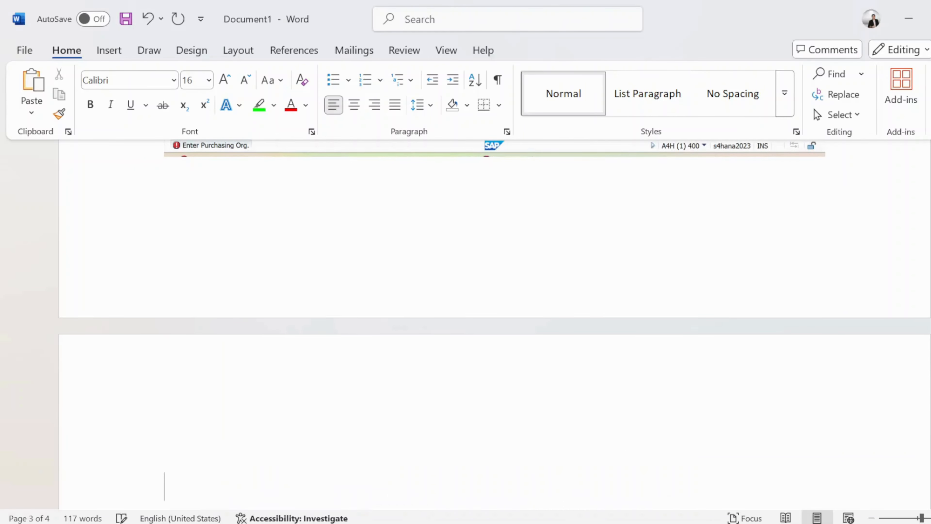
# - Switch to SAP and enter purchasing organization krp1, the supplier number, purchasing group 001 and company code krip in the order header
pyautogui.hotkey('alt', 'Tab')
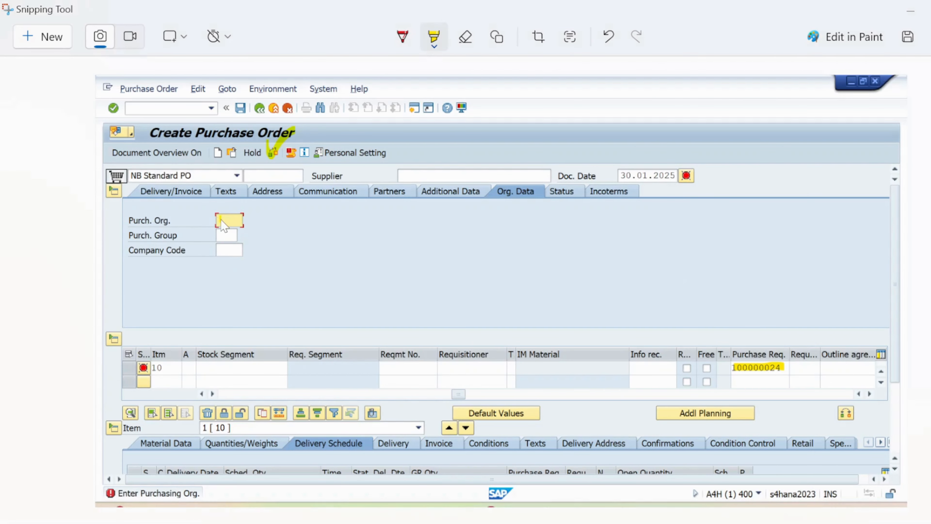
pyautogui.hotkey('alt', 'Tab')
pyautogui.hotkey('alt', 'Tab')
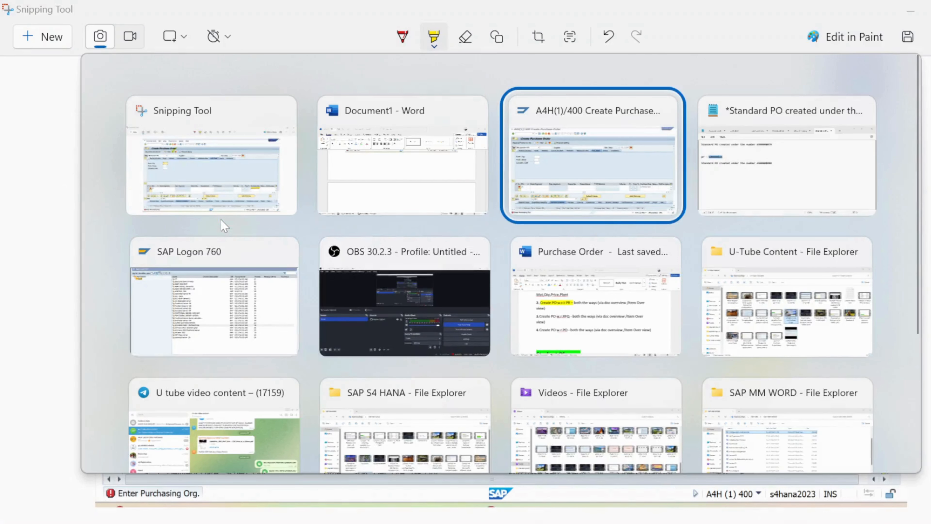
pyautogui.click(158, 180)
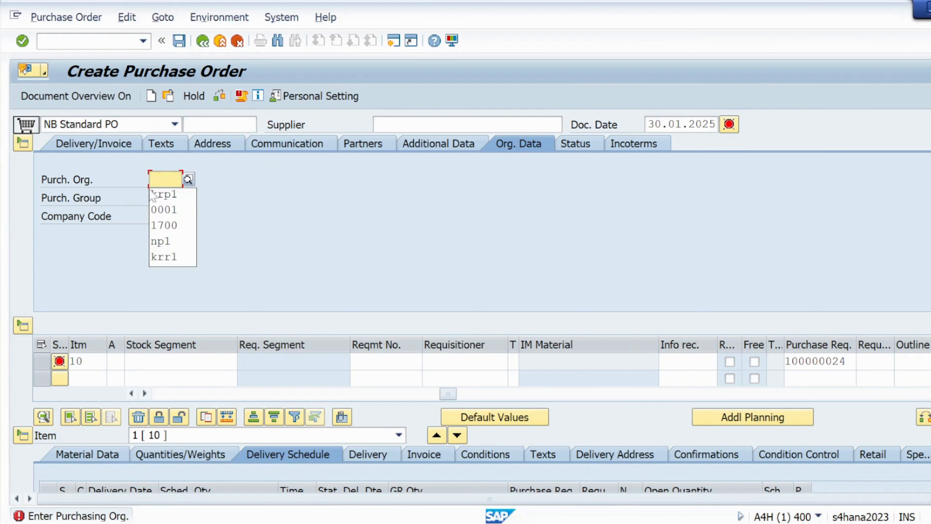
pyautogui.click(158, 194)
pyautogui.click(381, 124)
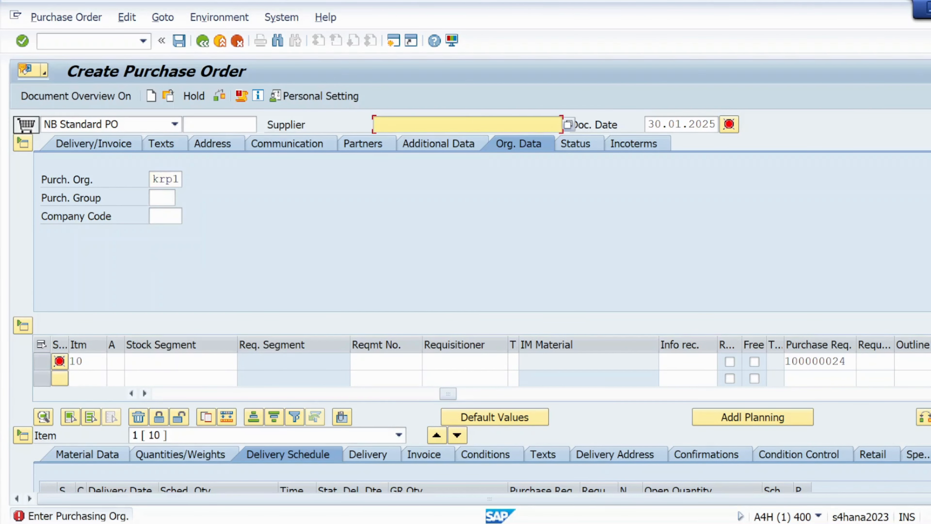
pyautogui.click(403, 155)
pyautogui.click(161, 199)
pyautogui.click(162, 211)
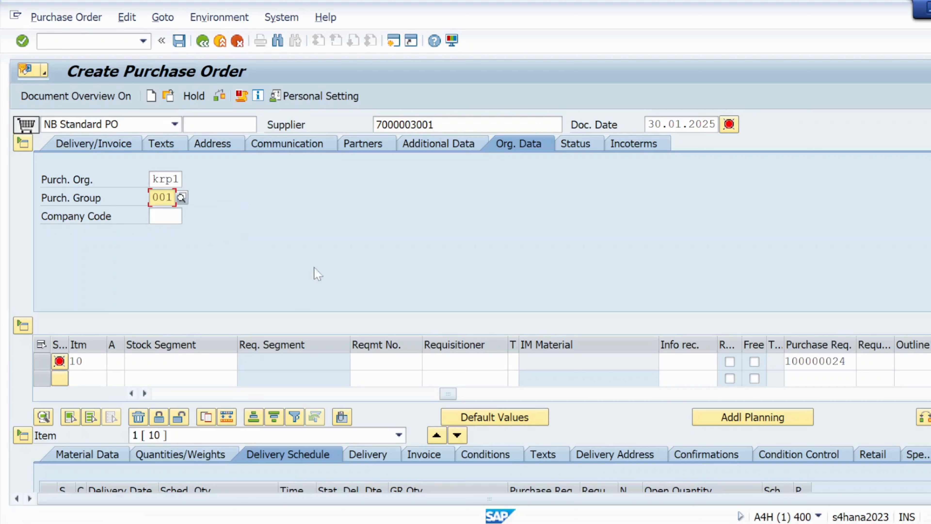
pyautogui.click(165, 216)
pyautogui.click(171, 232)
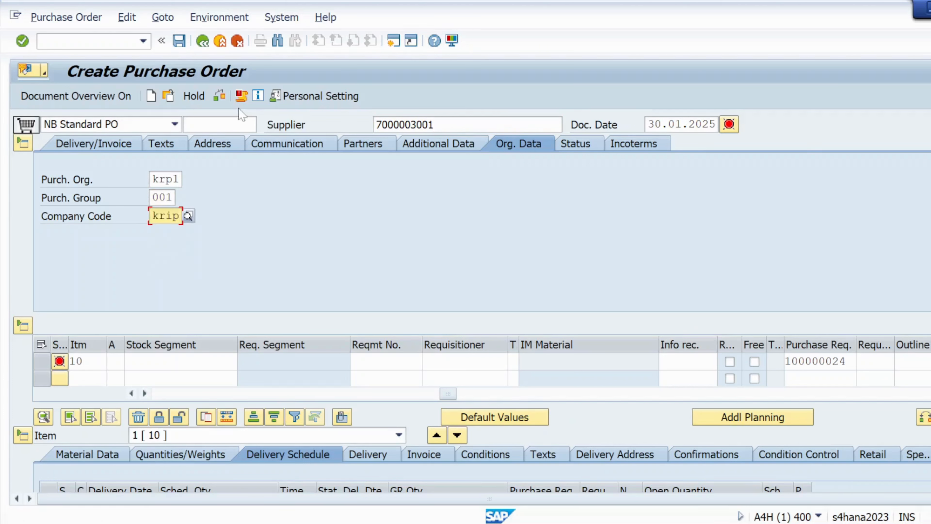
# - Check the purchase order twice, reviewing the item overview columns in between, and close the message list each time
pyautogui.click(219, 96)
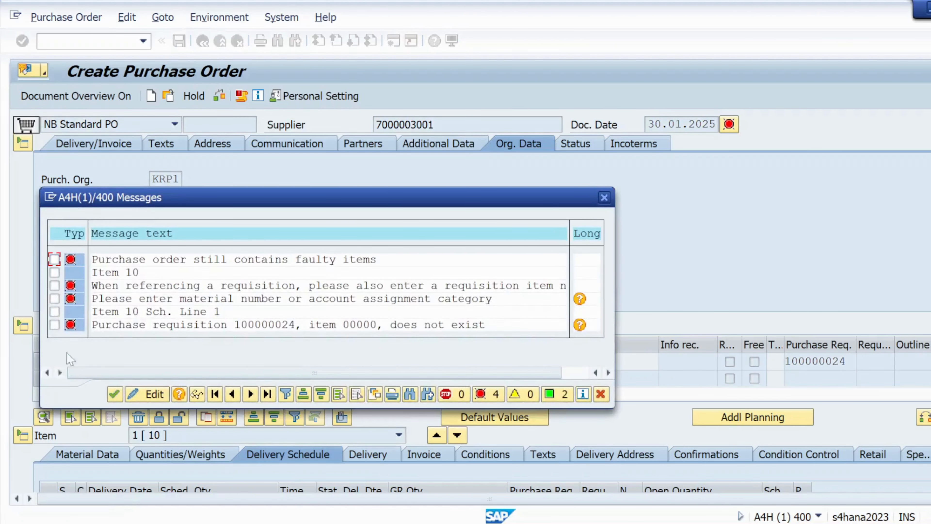
pyautogui.click(114, 393)
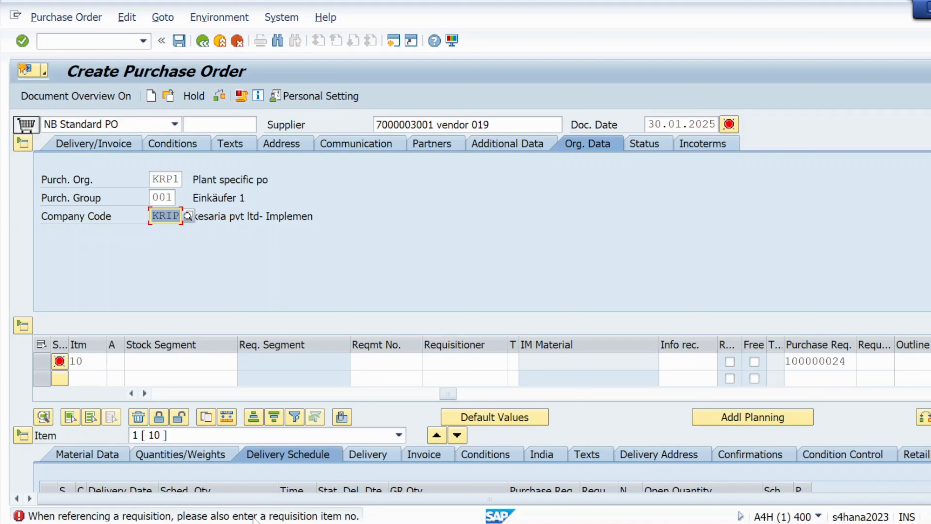
pyautogui.moveTo(452, 394); pyautogui.dragTo(111, 403)
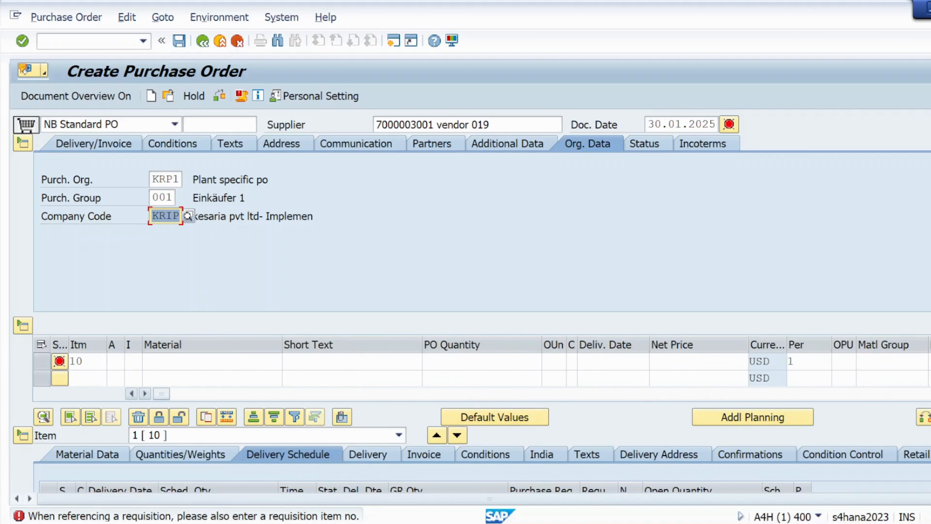
pyautogui.moveTo(161, 393); pyautogui.dragTo(448, 393)
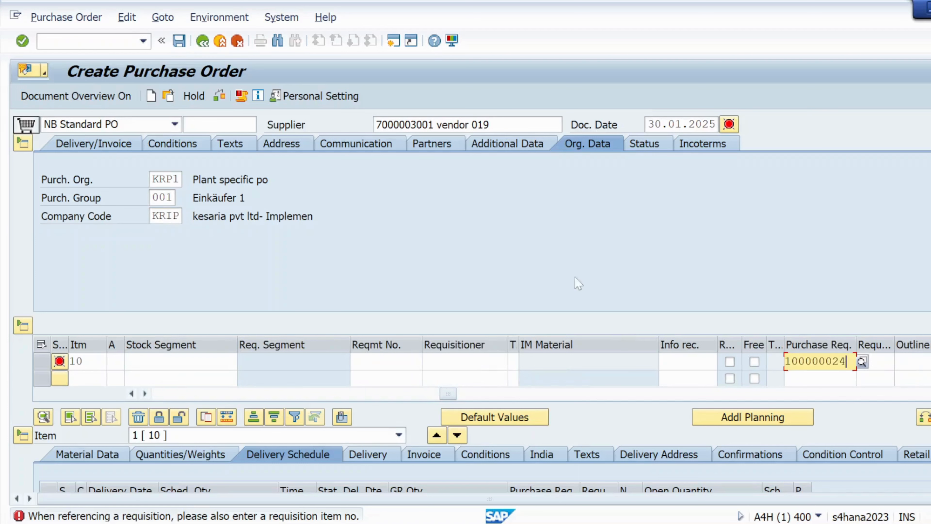
pyautogui.click(219, 98)
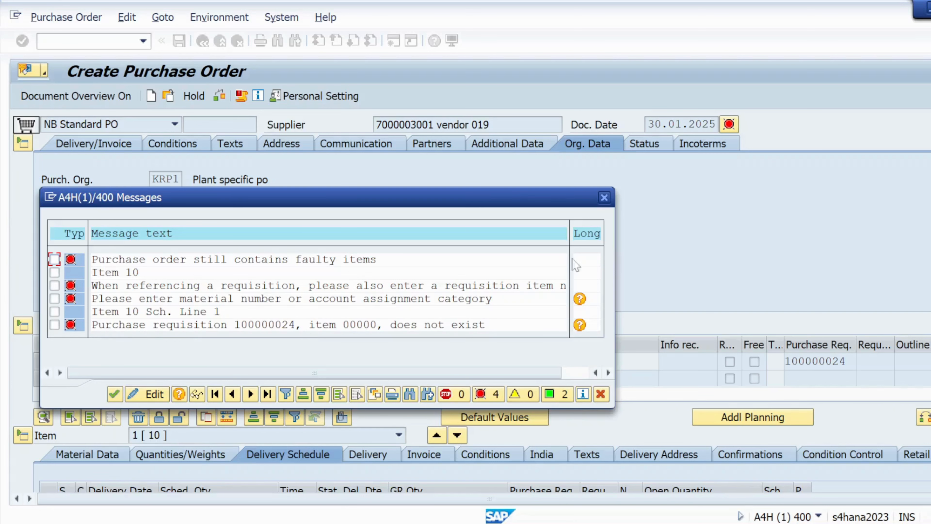
pyautogui.click(604, 197)
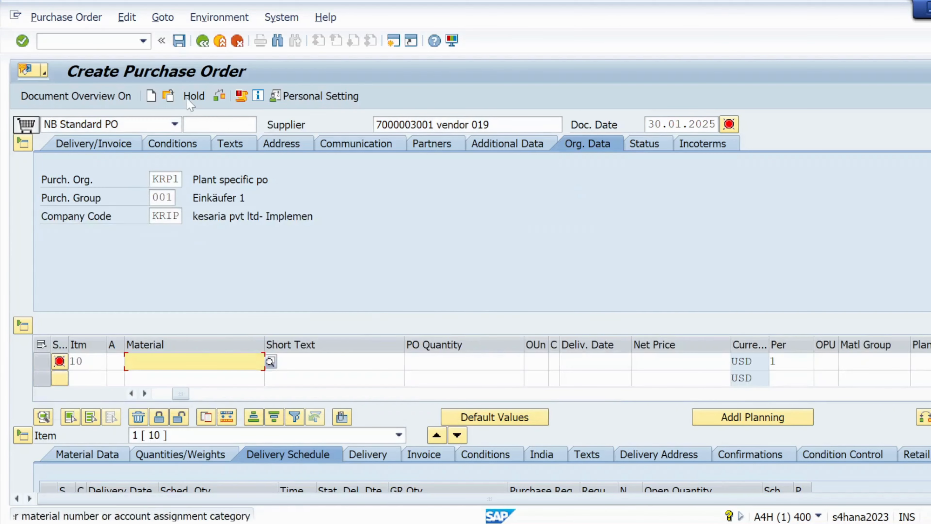
# - Show the document overview in the purchase order and select purchase requisition 10000022
pyautogui.click(95, 98)
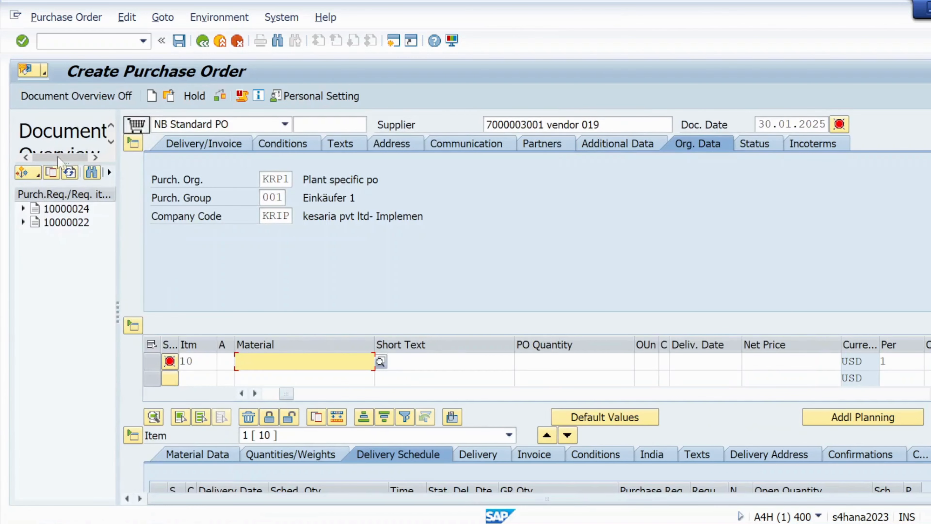
pyautogui.click(77, 222)
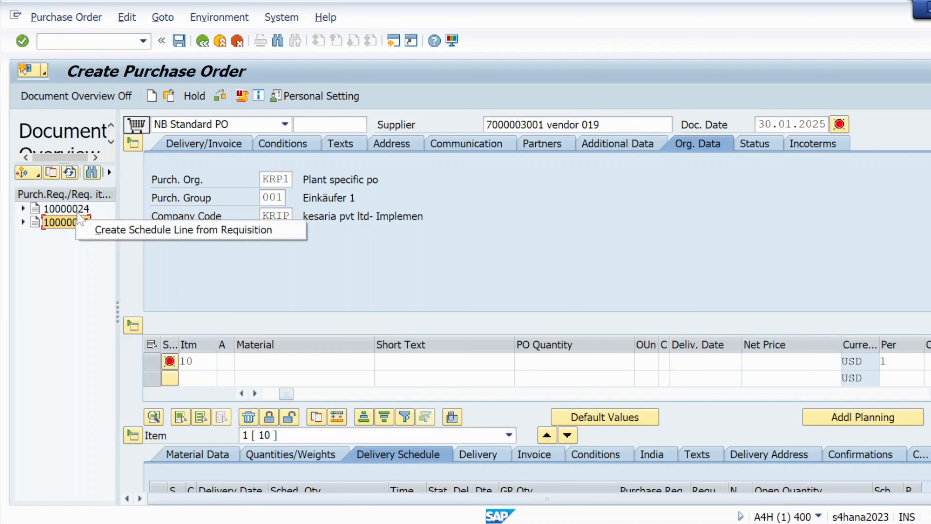
# - Switch to the Standard PO note in Notepad and add blank lines below the last purchase order entry
pyautogui.hotkey('alt', 'Tab')
pyautogui.hotkey('alt', 'Tab')
pyautogui.hotkey('alt', 'Tab')
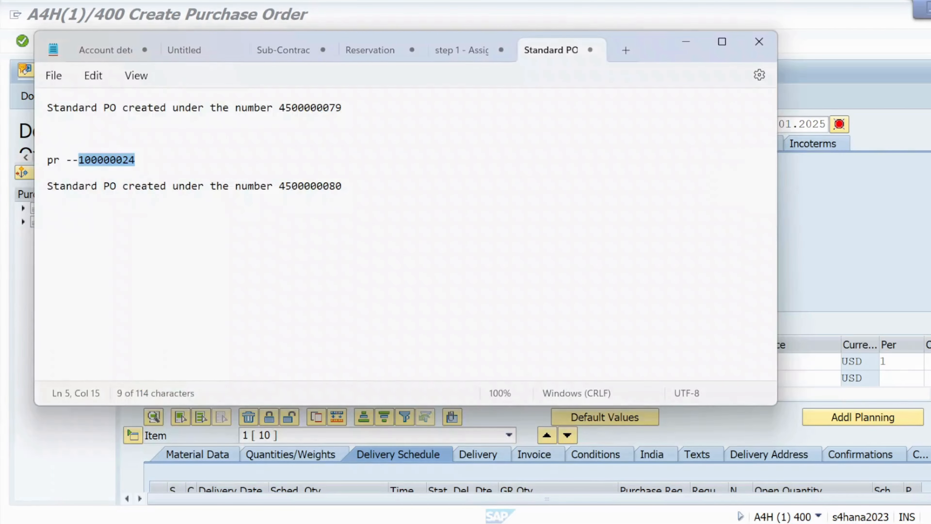
pyautogui.click(362, 183)
pyautogui.press('Return')
pyautogui.press('Return')
pyautogui.press('Return')
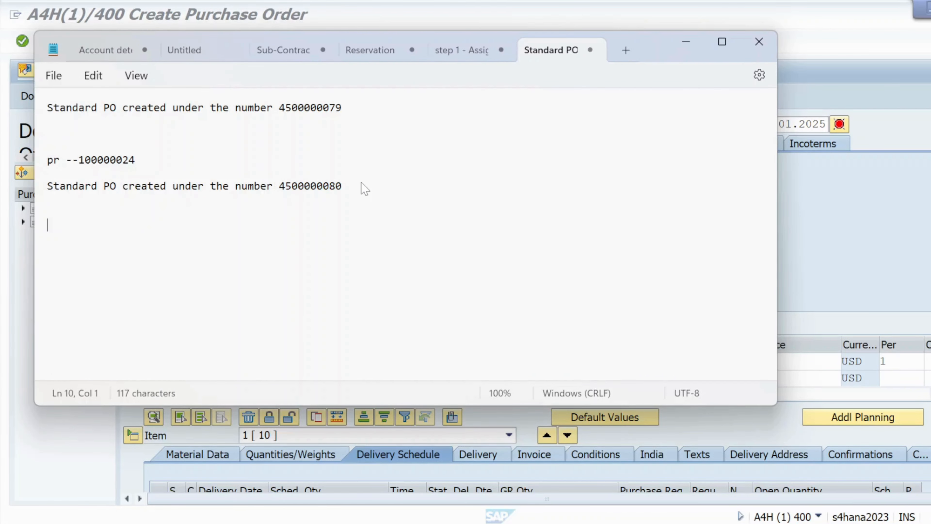
pyautogui.hotkey('alt', 'Tab')
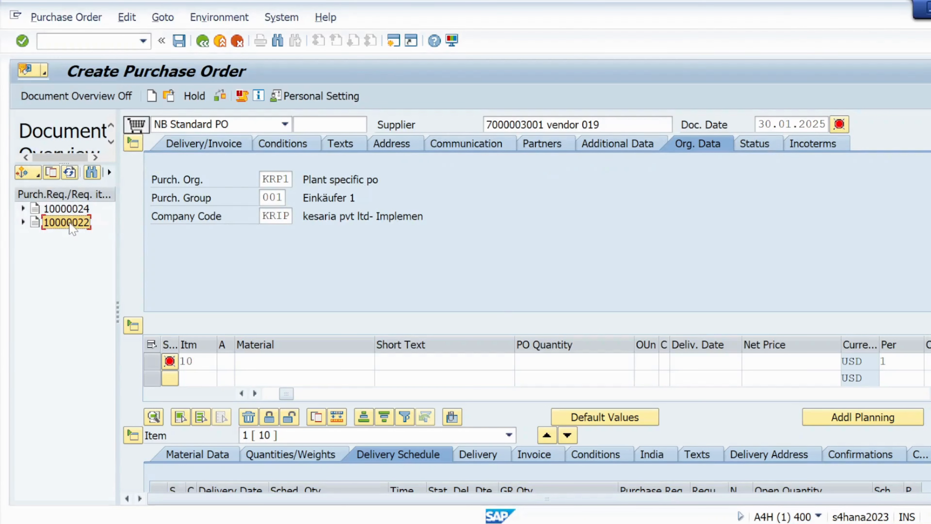
pyautogui.press('F3')
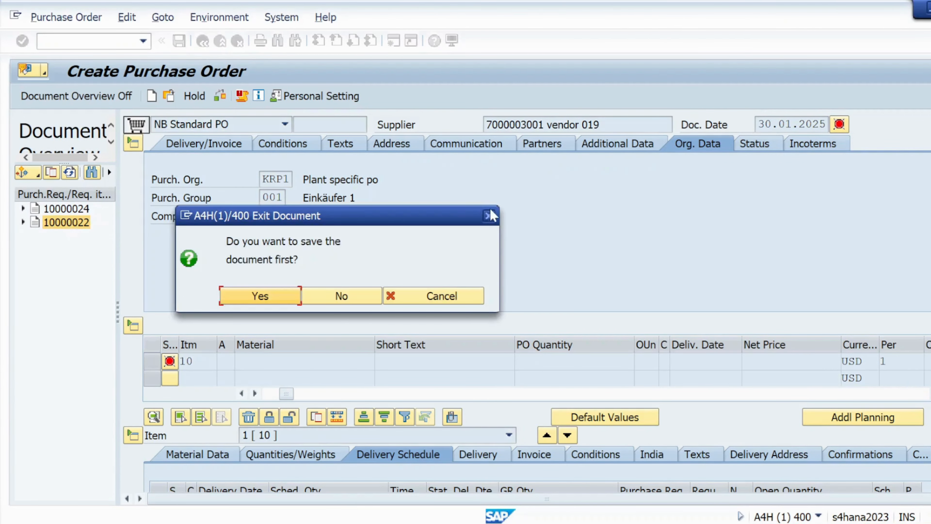
pyautogui.click(490, 216)
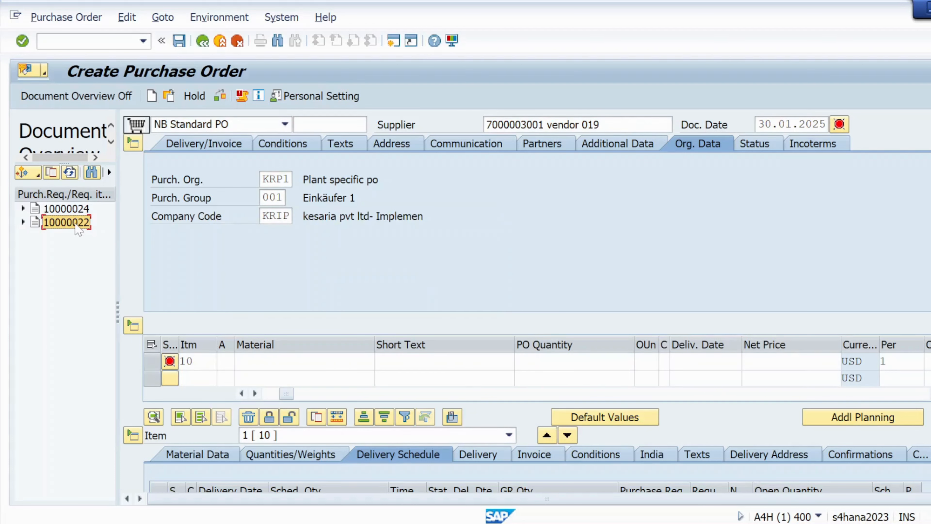
# - Record purchase requisition number 10000022 at the end of the Notepad note, and minimise Notepad
pyautogui.hotkey('alt', 'Tab')
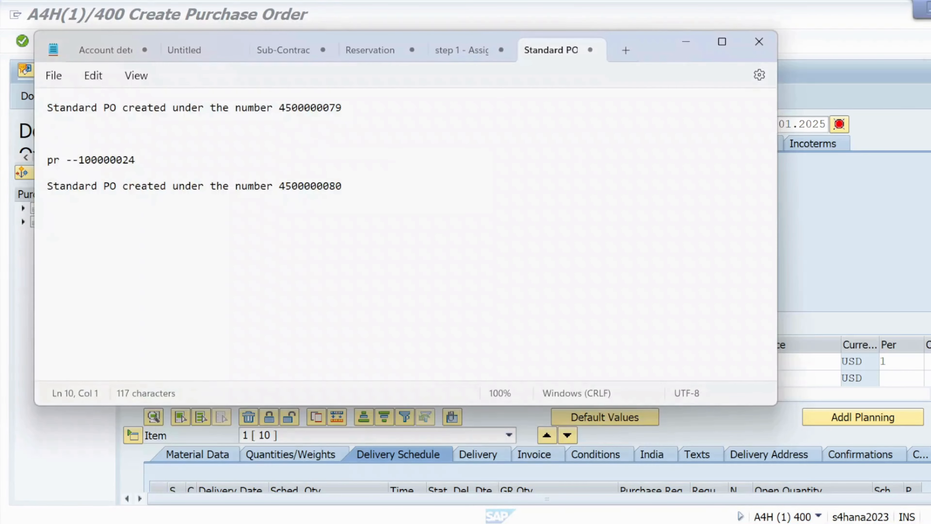
pyautogui.write('10000022')
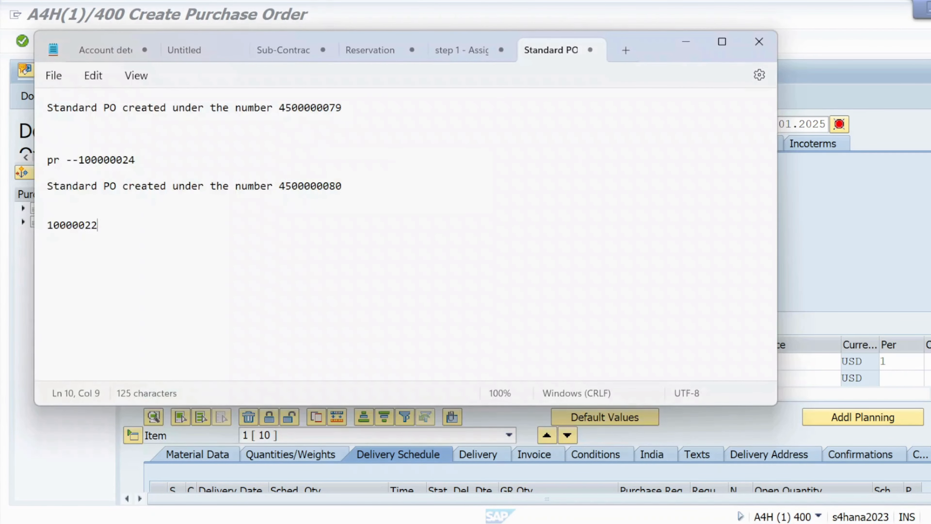
pyautogui.click(686, 41)
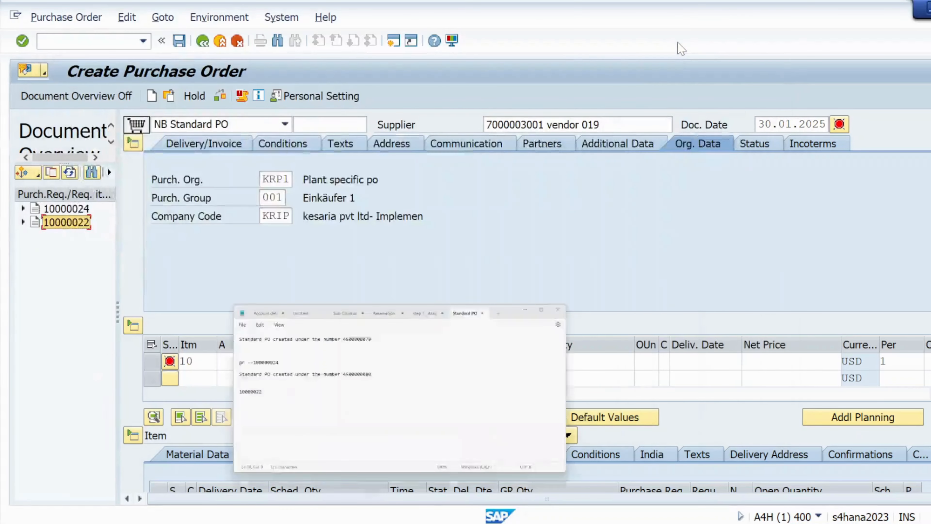
# - Abandon the current order by restarting purchase order creation with /nme21n, and close the help text
pyautogui.click(82, 41)
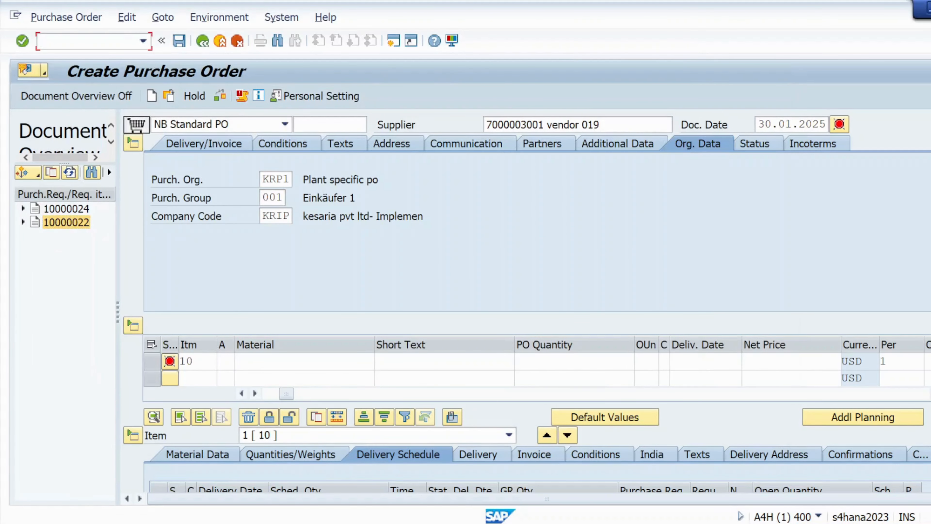
pyautogui.write('/nme21n')
pyautogui.press('Return')
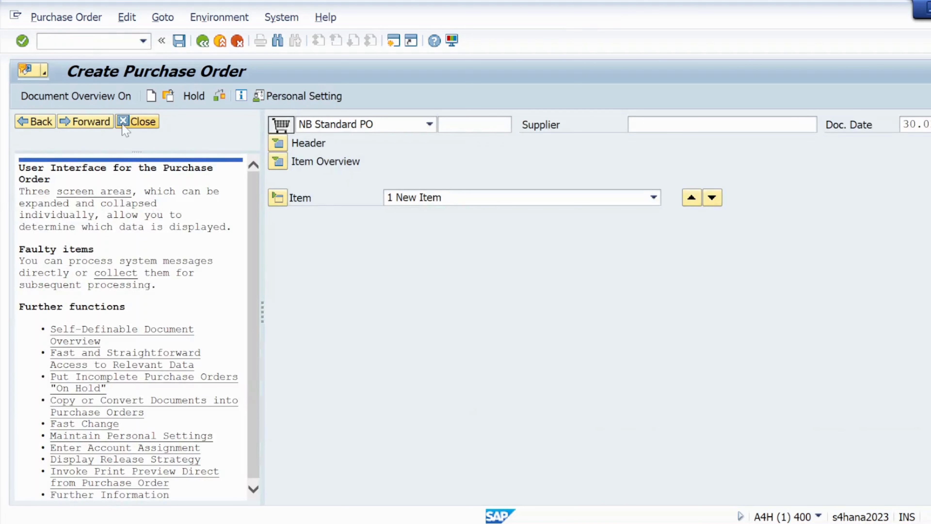
pyautogui.click(124, 125)
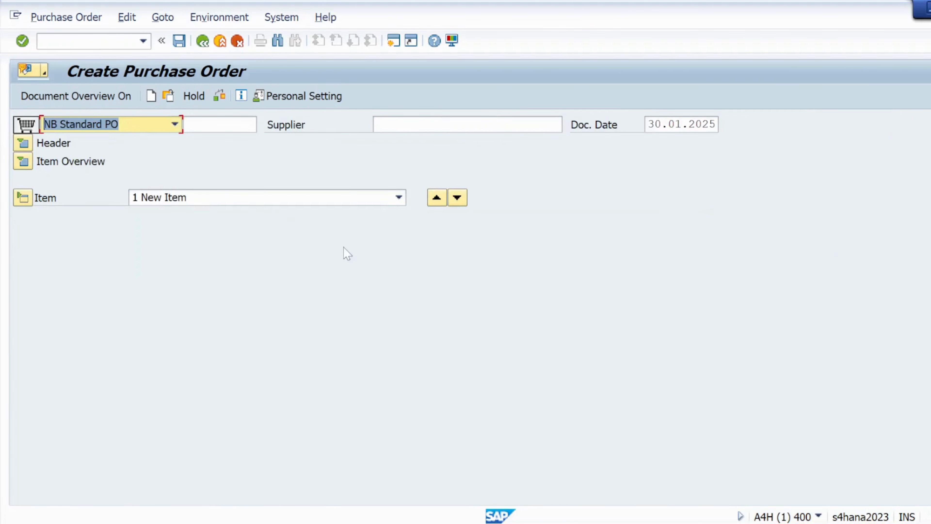
# - Reference purchase requisition 10000022 in the first row of the item overview, and check and save the purchase order
pyautogui.click(22, 162)
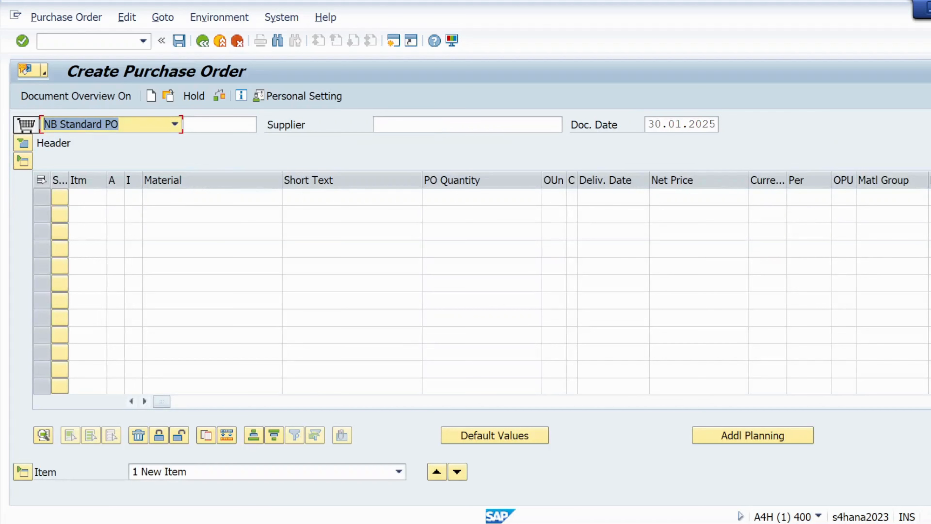
pyautogui.click(145, 401)
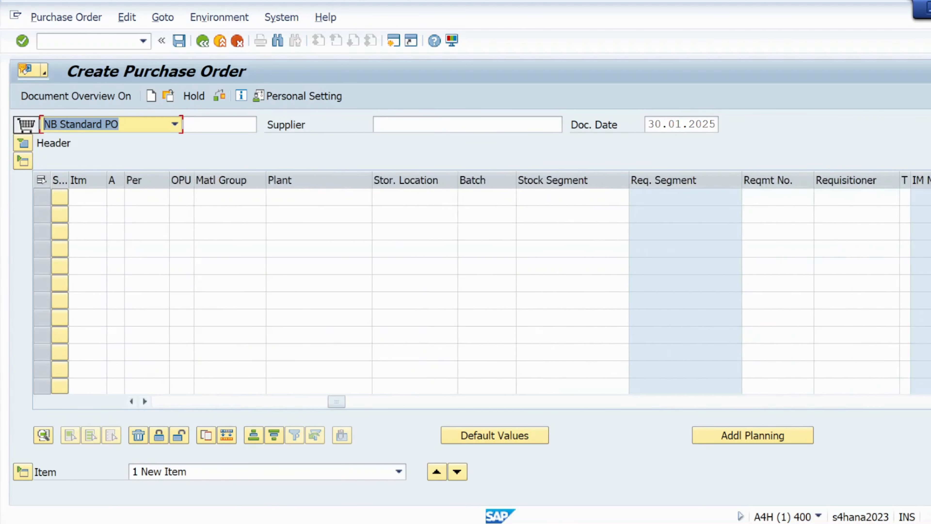
pyautogui.hscroll(10, 476, 290)
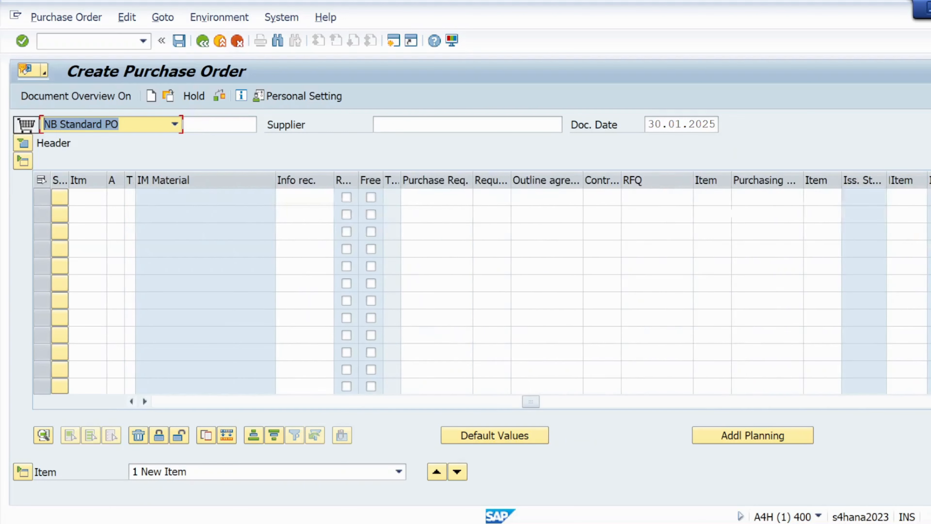
pyautogui.click(436, 197)
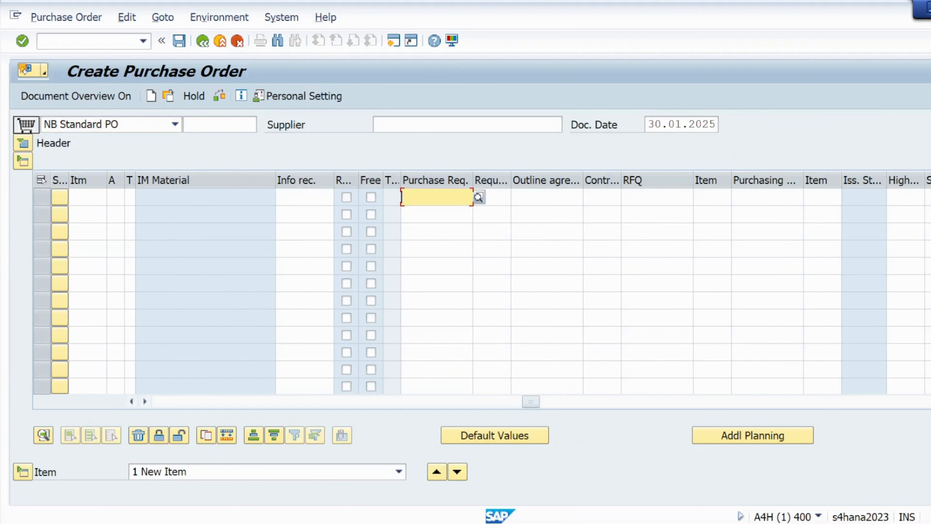
pyautogui.write('10000022')
pyautogui.press('Return')
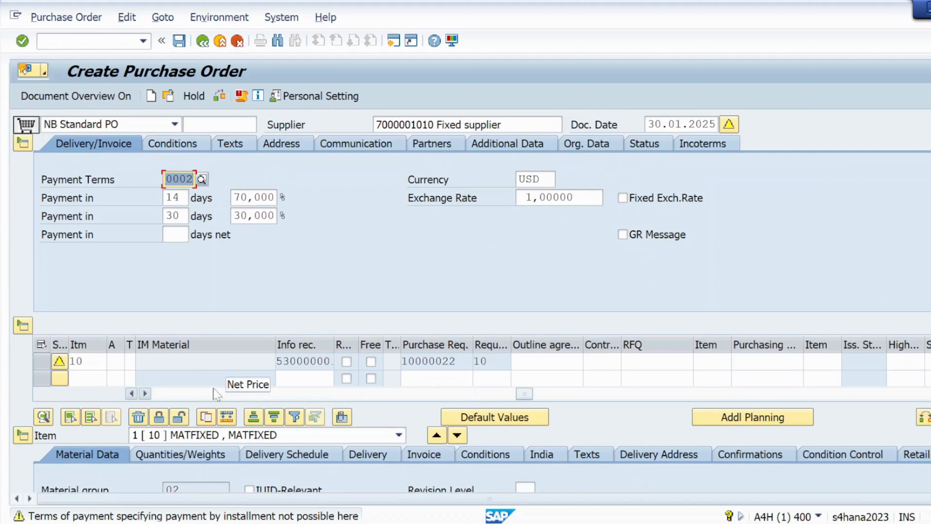
pyautogui.click(220, 96)
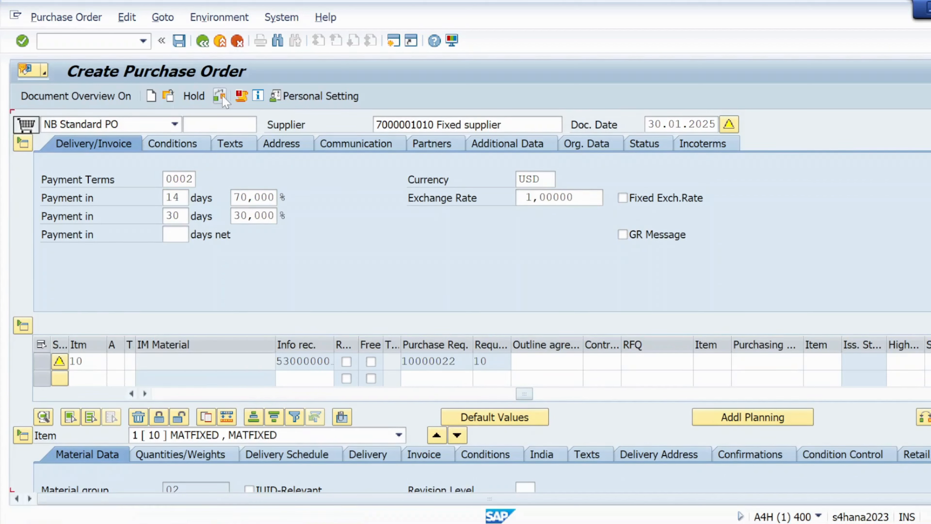
pyautogui.click(179, 41)
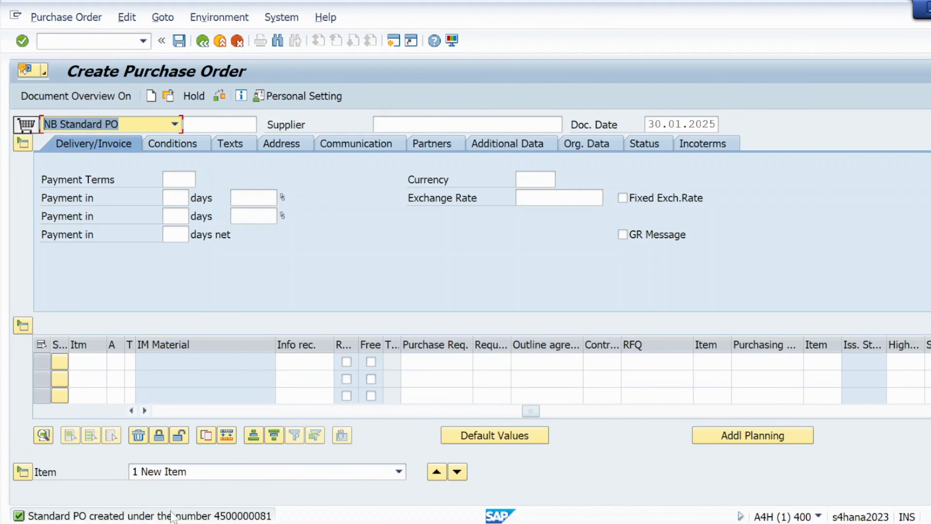
# - Open the details of the purchase order confirmation message and copy its text
pyautogui.doubleClick(169, 516)
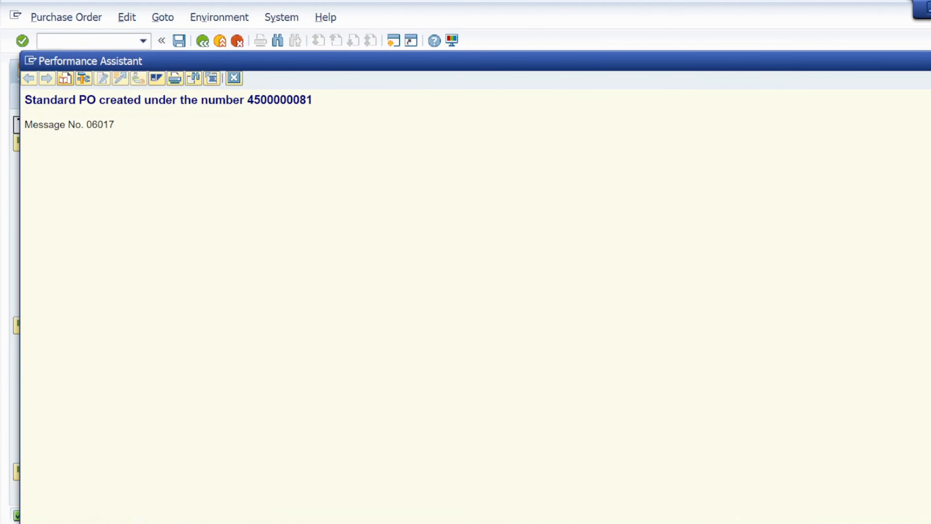
pyautogui.moveTo(24, 100); pyautogui.dragTo(312, 99)
pyautogui.hotkey('ctrl', 'c')
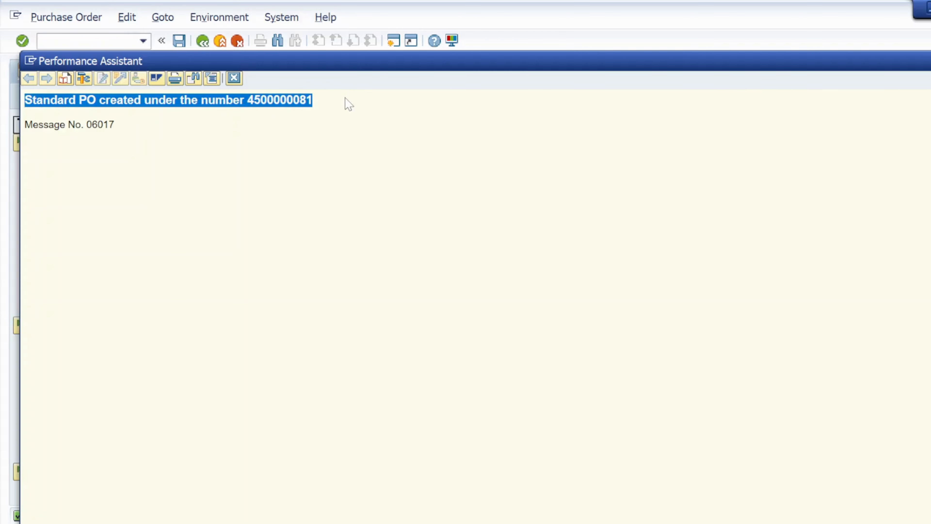
# - Paste the confirmation text below requisition 10000022 in the Notepad note, and close the message details in SAP
pyautogui.hotkey('alt', 'Tab')
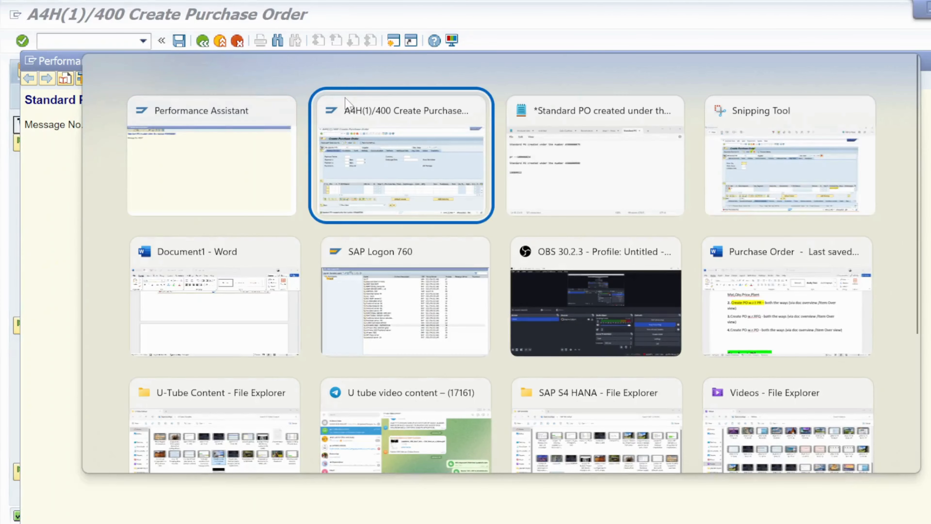
pyautogui.hotkey('alt', 'Tab')
pyautogui.hotkey('alt', 'Tab')
pyautogui.hotkey('alt', 'shift', 'Tab')
pyautogui.hotkey('alt', 'shift', 'Tab')
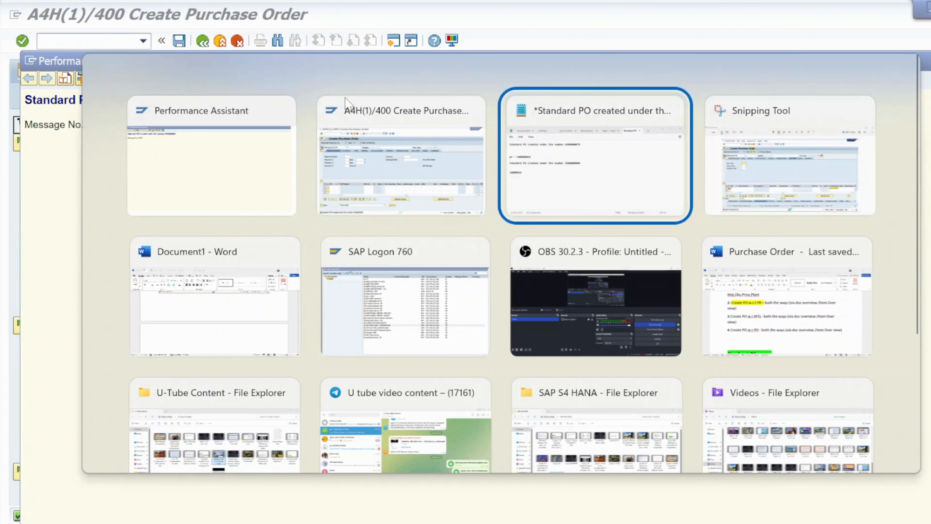
pyautogui.hotkey('alt', 'Tab')
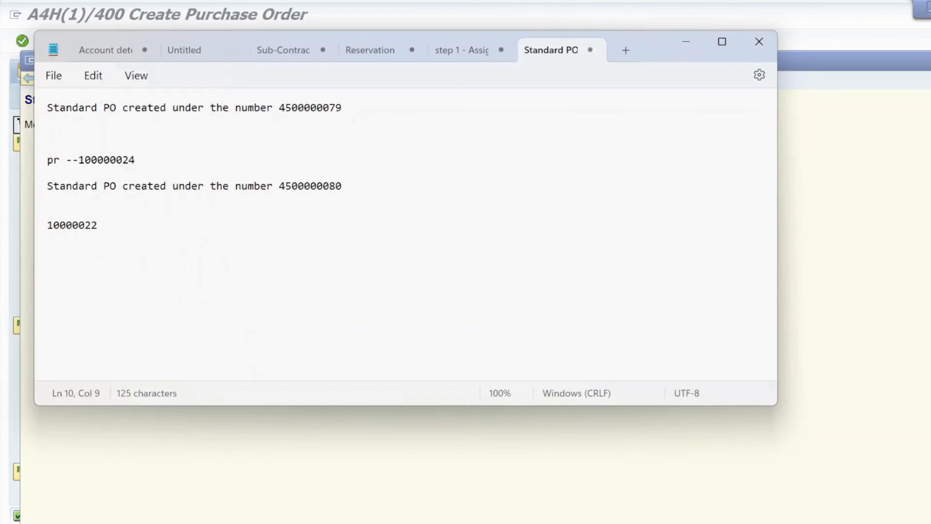
pyautogui.press('Return')
pyautogui.press('Return')
pyautogui.hotkey('ctrl', 'v')
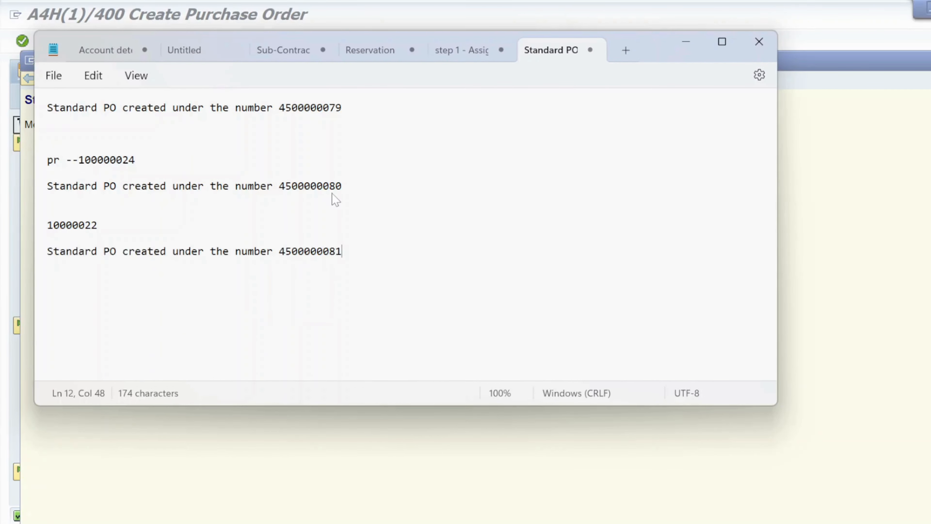
pyautogui.click(686, 44)
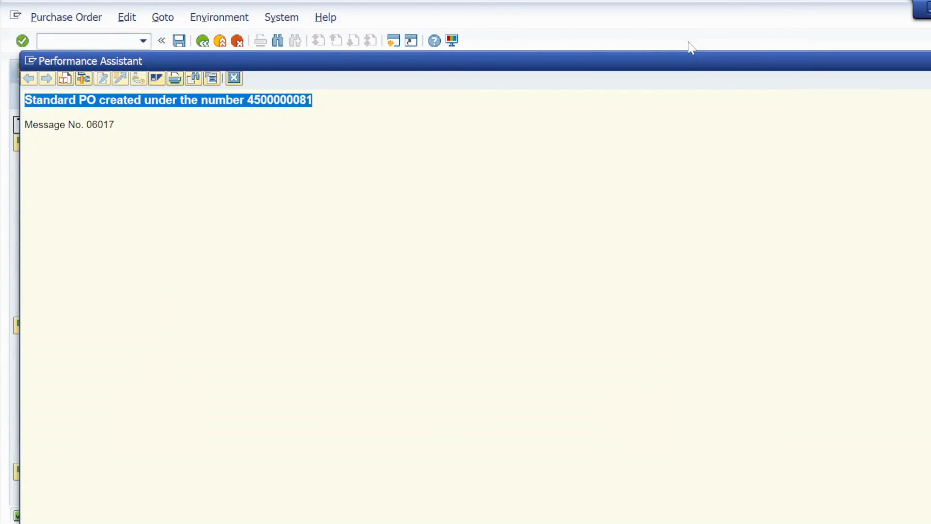
pyautogui.click(238, 82)
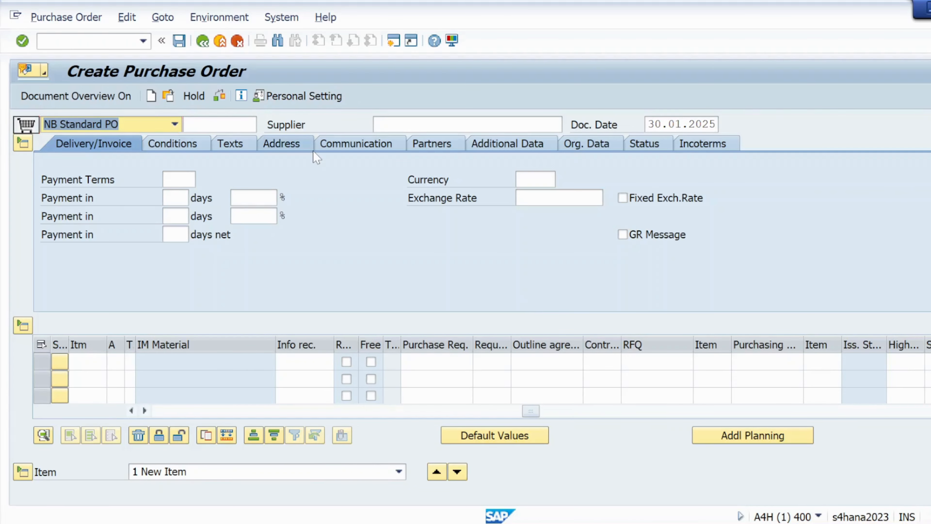
# - Switch to the Purchase Order document in Word and review the remaining topics, marking "Create PO w.r.RFQ"
pyautogui.hotkey('alt', 'Tab')
pyautogui.hotkey('alt', 'Tab')
pyautogui.hotkey('alt', 'Tab')
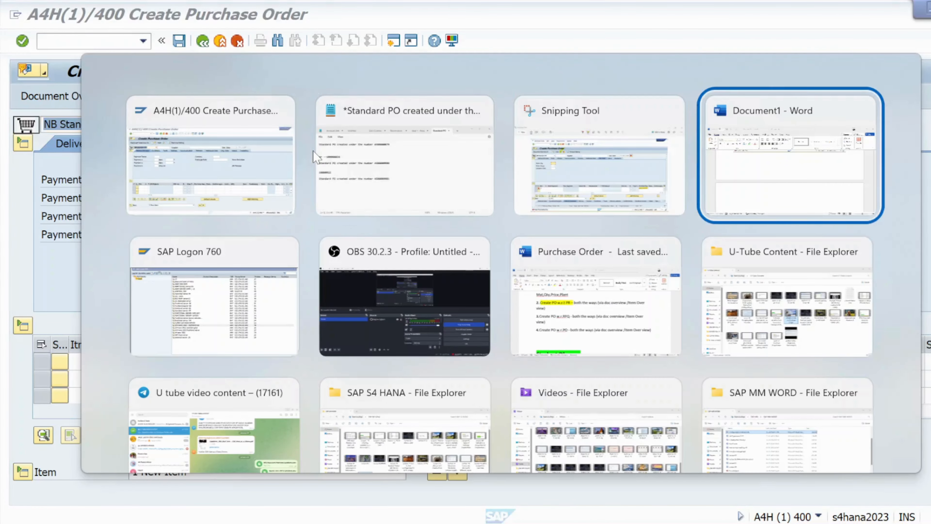
pyautogui.hotkey('alt', 'shift', 'Tab')
pyautogui.hotkey('alt', 'Down')
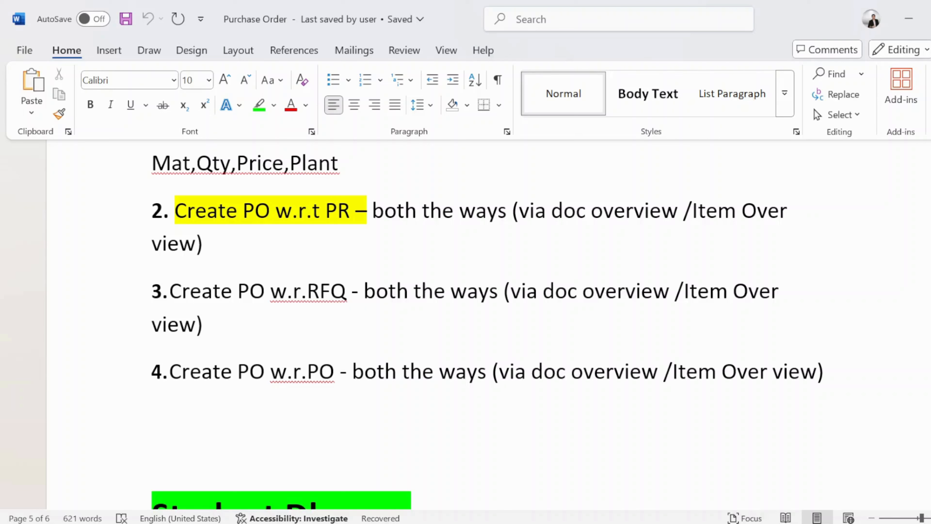
pyautogui.moveTo(347, 292); pyautogui.dragTo(194, 293)
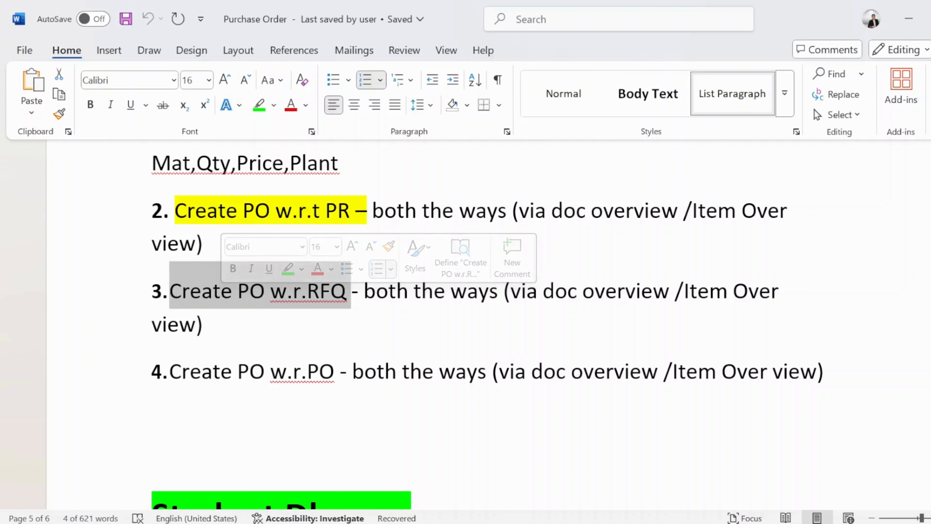
pyautogui.scroll(-5, 466, 293)
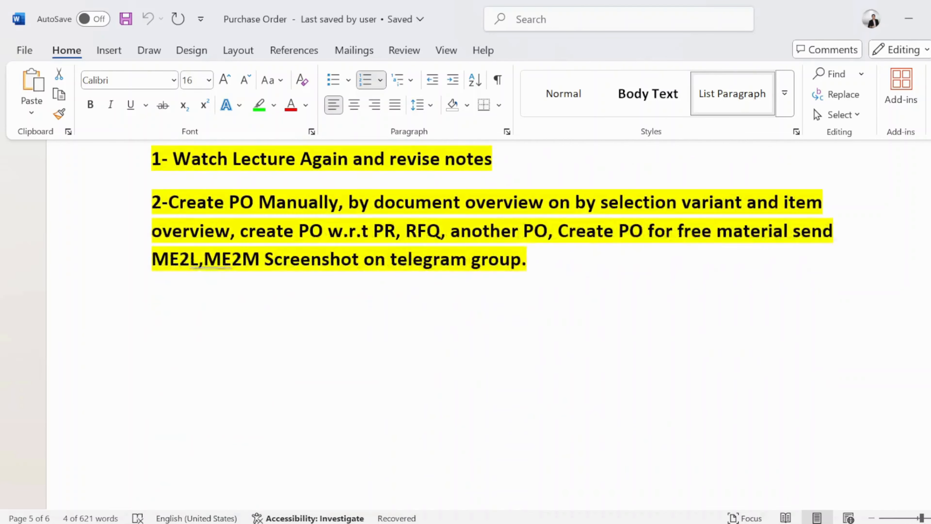
pyautogui.scroll(5, 493, 325)
# - Switch to the Word document Document1
pyautogui.hotkey('alt', 'Tab')
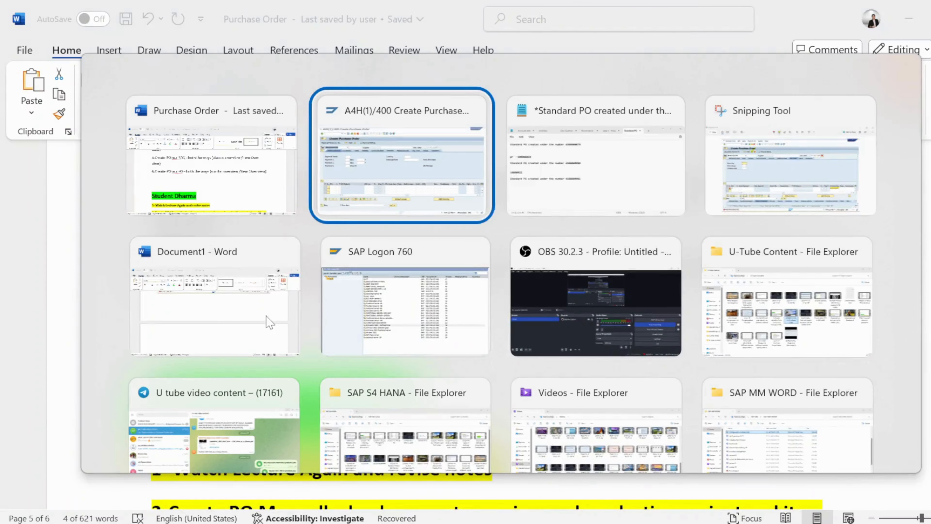
pyautogui.press('Right')
pyautogui.press('Right')
pyautogui.press('Left')
pyautogui.press('Left')
pyautogui.press('Left')
pyautogui.press('Down')
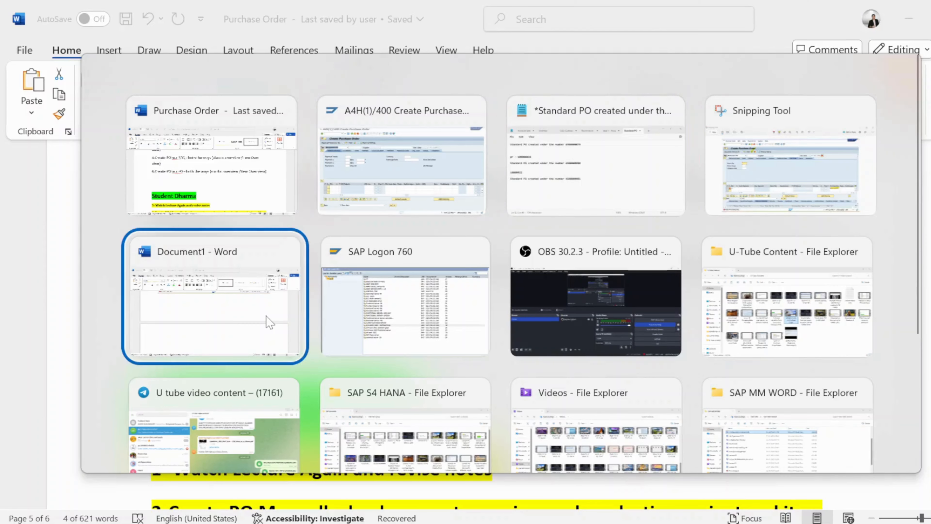
pyautogui.click(269, 322)
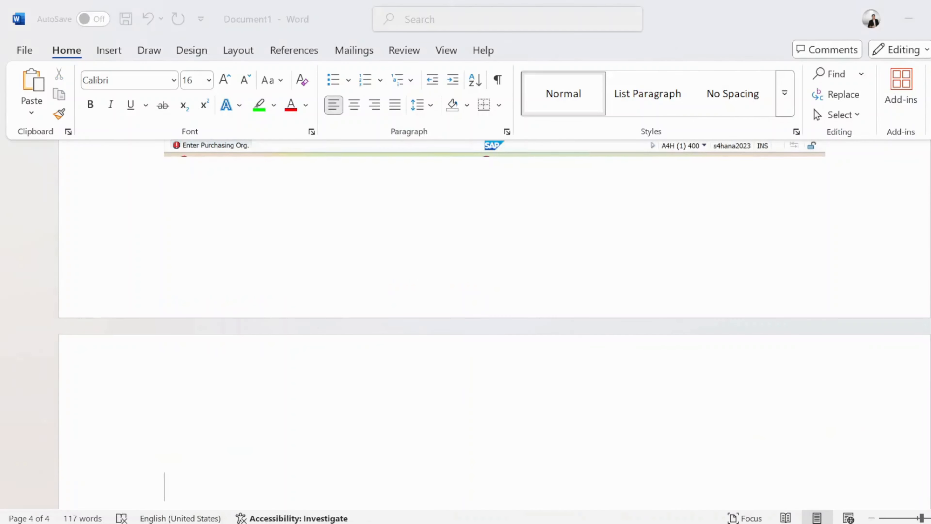
# - Review the documented procedures for creating purchase orders manually and w.r.t PR, down to the "Create PO w.r.RFQ" heading
pyautogui.hotkey('ctrl', 's')
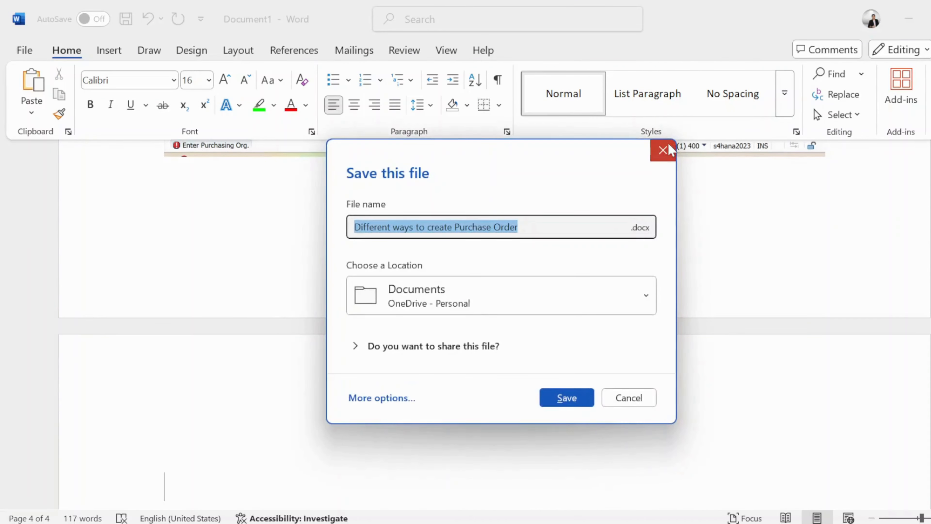
pyautogui.click(663, 150)
pyautogui.scroll(5, 560, 261)
pyautogui.scroll(15, 560, 260)
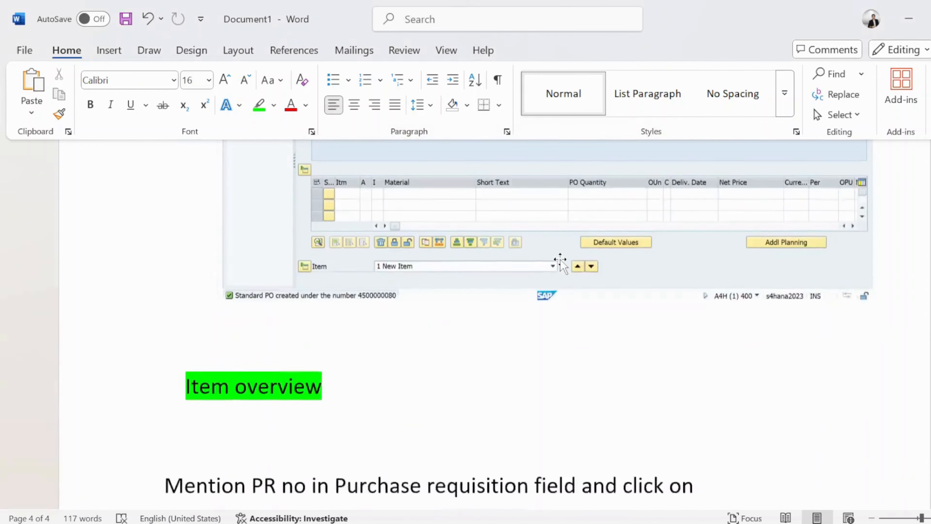
pyautogui.scroll(3, 550, 266)
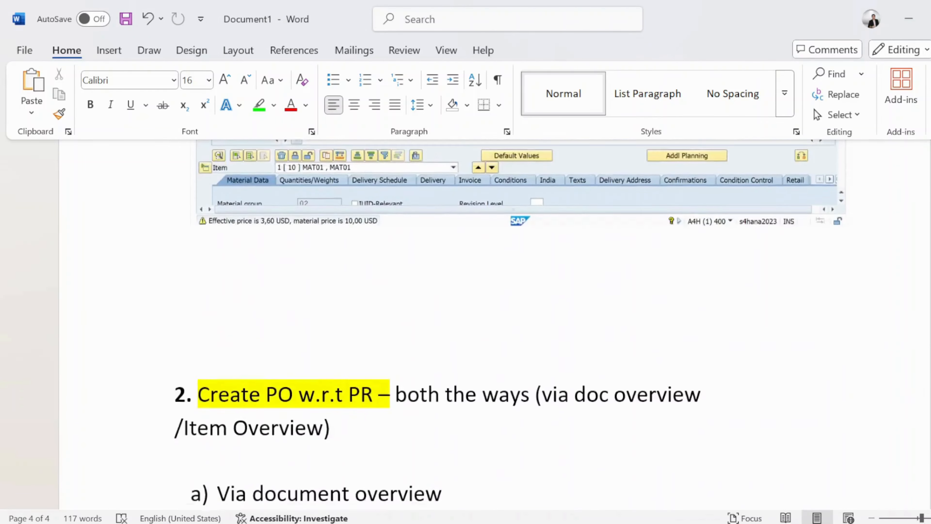
pyautogui.scroll(-10, 550, 265)
pyautogui.scroll(20, 550, 266)
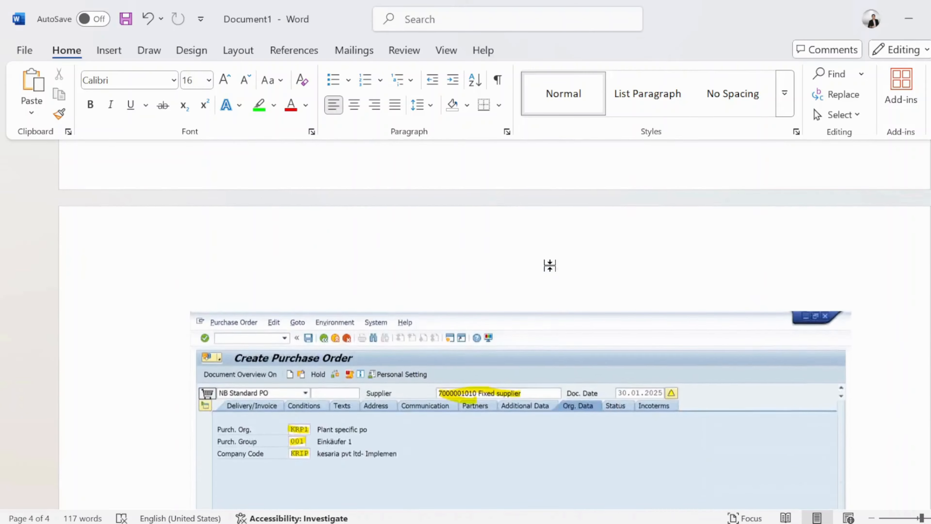
pyautogui.scroll(2, 495, 324)
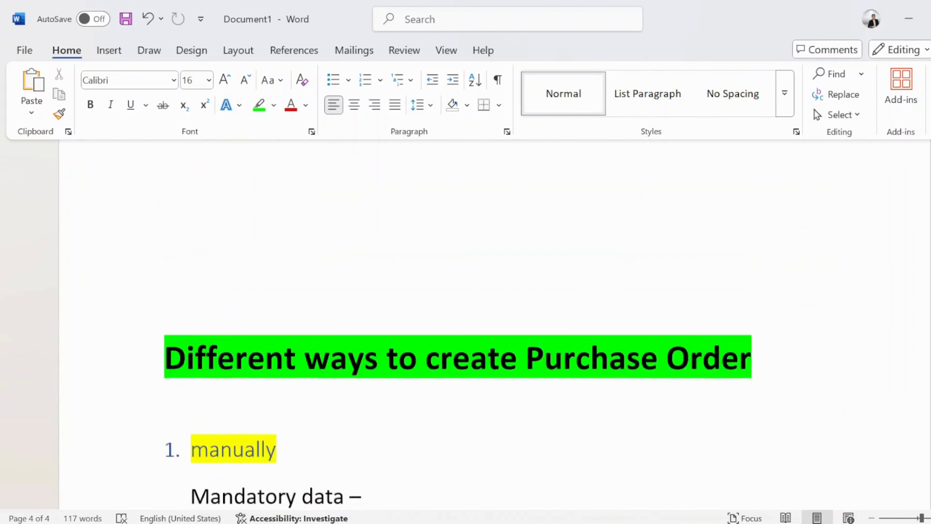
pyautogui.scroll(-8, 495, 324)
pyautogui.scroll(2, 495, 324)
pyautogui.scroll(2, 542, 279)
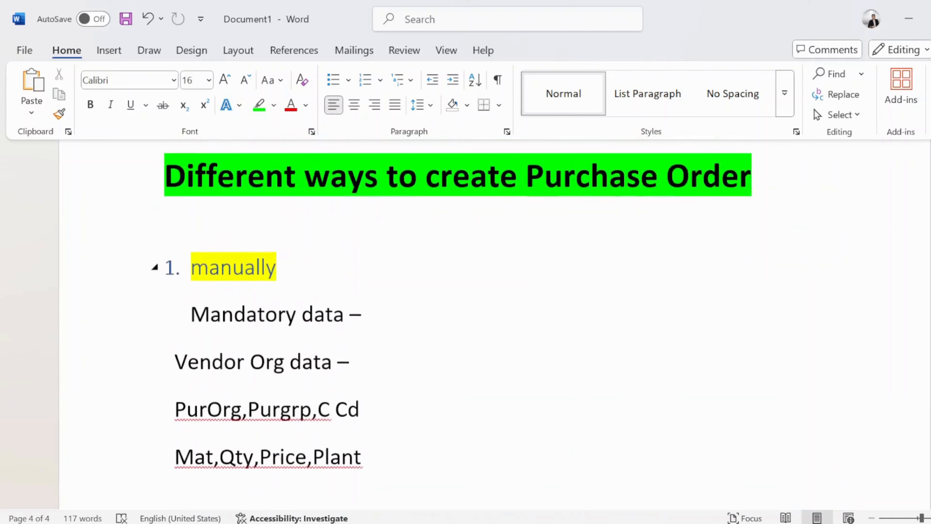
pyautogui.scroll(-12, 542, 279)
pyautogui.scroll(-4, 495, 330)
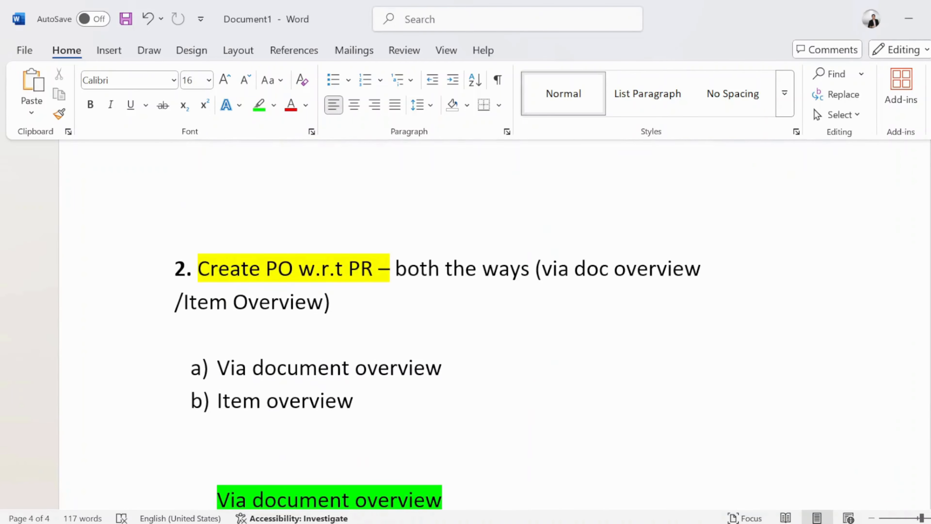
pyautogui.scroll(-20, 494, 324)
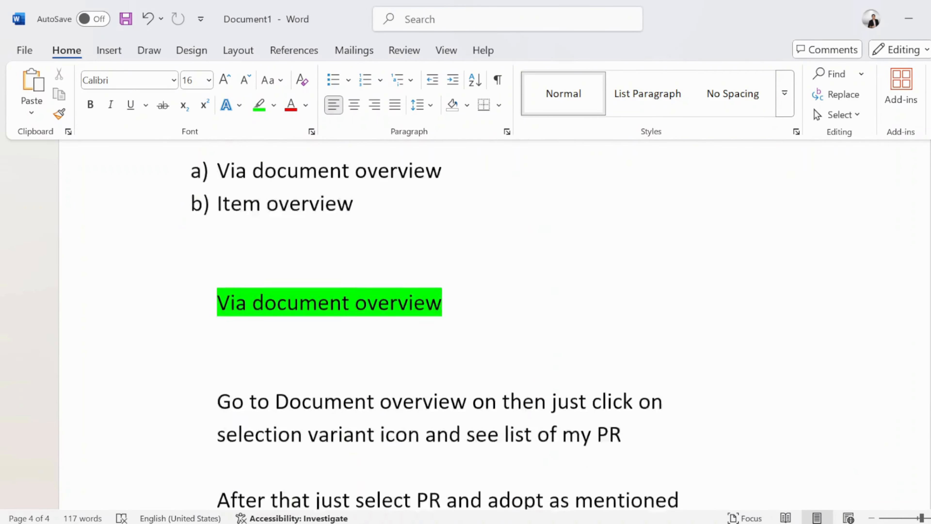
pyautogui.scroll(-20, 495, 324)
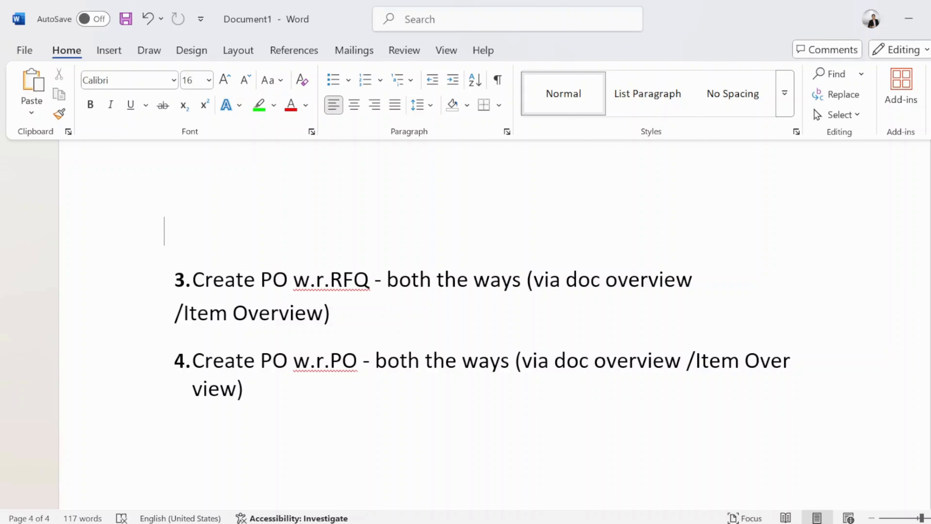
# - Highlight heading 3, "Create PO w.r.RFQ - both the ways (via doc overview /Item Overview)", in yellow
pyautogui.moveTo(182, 281)
pyautogui.mouseDown()
pyautogui.moveTo(270, 280)
pyautogui.moveTo(197, 280)
pyautogui.mouseUp()
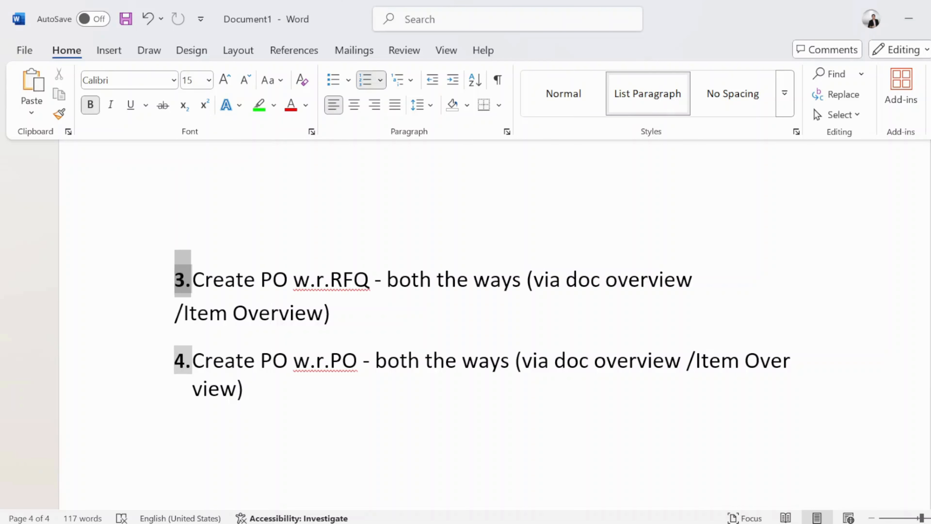
pyautogui.moveTo(332, 314); pyautogui.dragTo(192, 280)
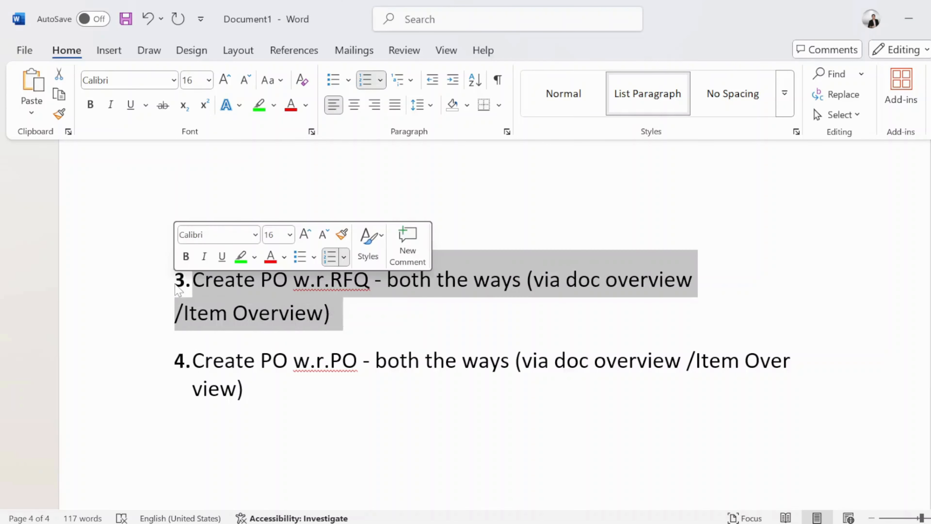
pyautogui.click(254, 257)
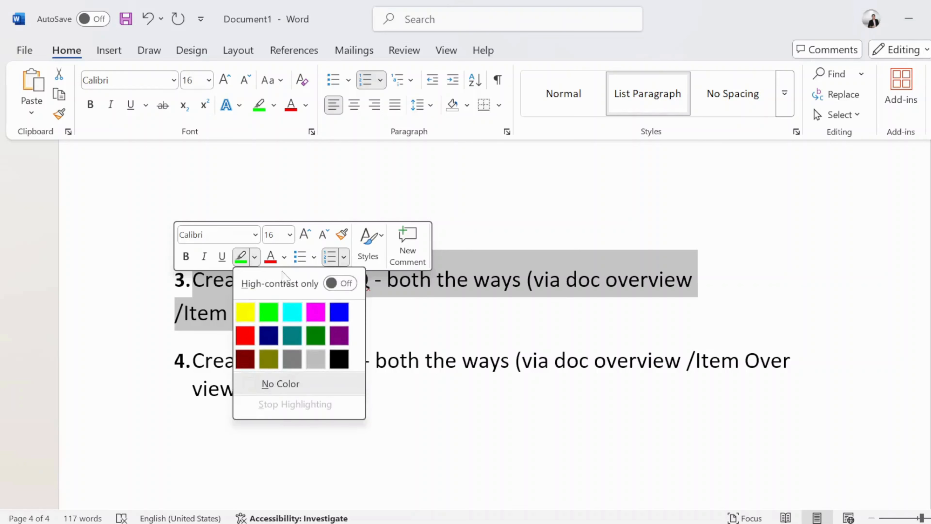
pyautogui.click(246, 312)
pyautogui.click(331, 313)
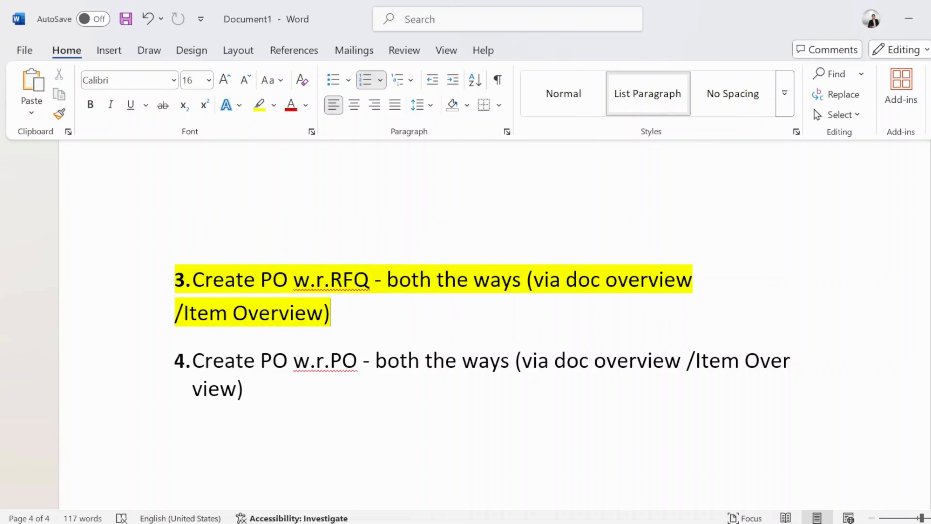
# - Add blank space below heading 3 and start a lettered list with "a)"
pyautogui.press('Return')
pyautogui.press('Return')
pyautogui.press('Return')
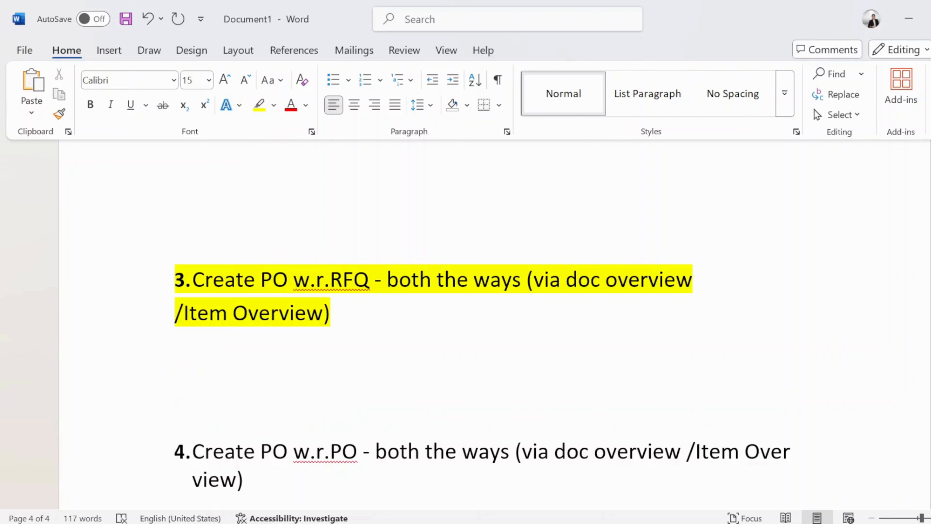
pyautogui.write('a)')
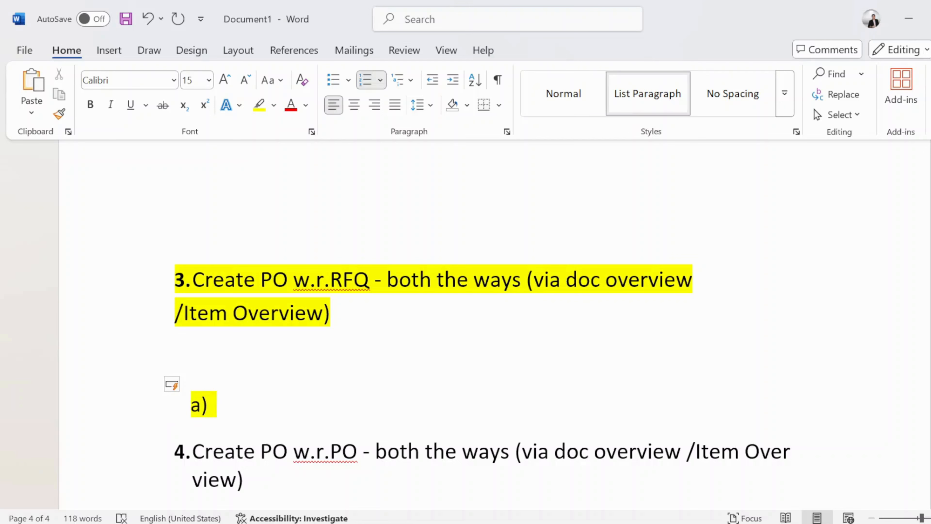
# - Enter "Create PO wrt RFQ Via doc overview" as item a), then end the list without an item b)
pyautogui.press('capslock')
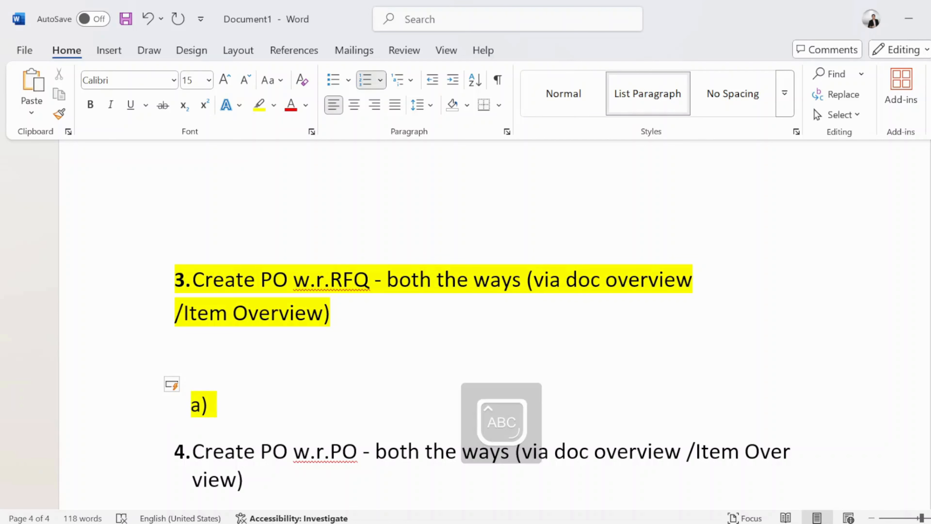
pyautogui.write('C')
pyautogui.press('capslock')
pyautogui.write('reate')
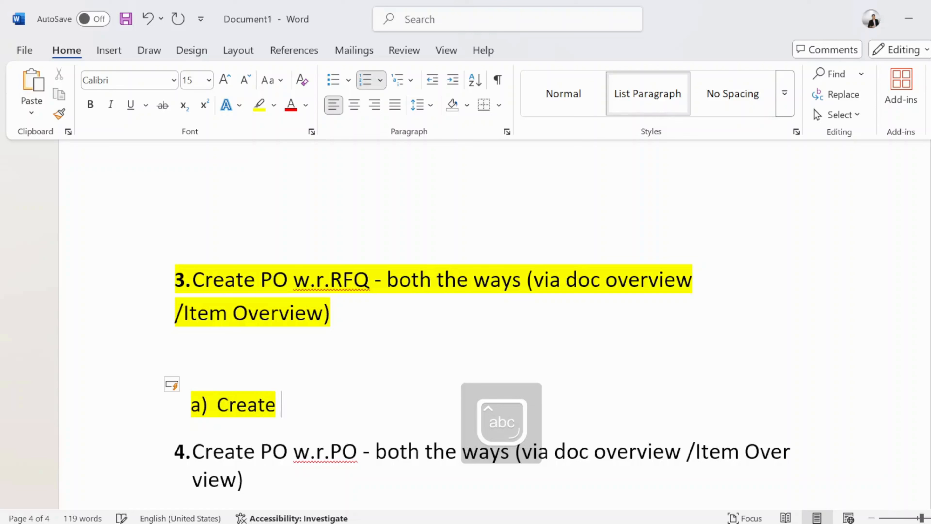
pyautogui.press('capslock')
pyautogui.write('PO')
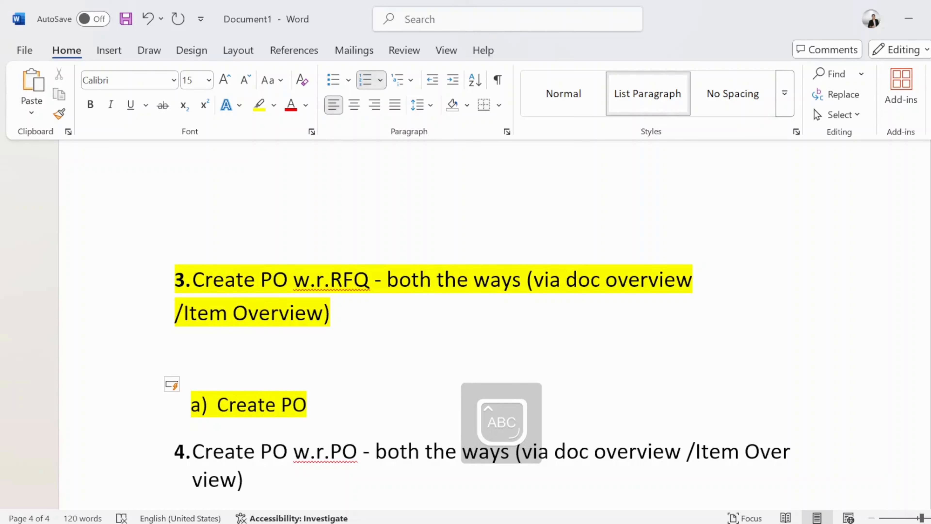
pyautogui.write('WR')
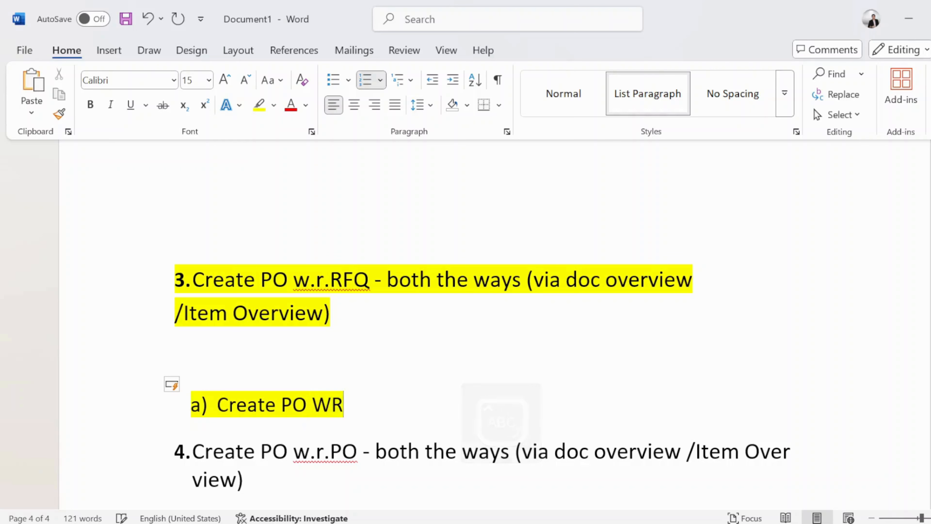
pyautogui.press('BackSpace')
pyautogui.press('BackSpace')
pyautogui.press('capslock')
pyautogui.write('wrt')
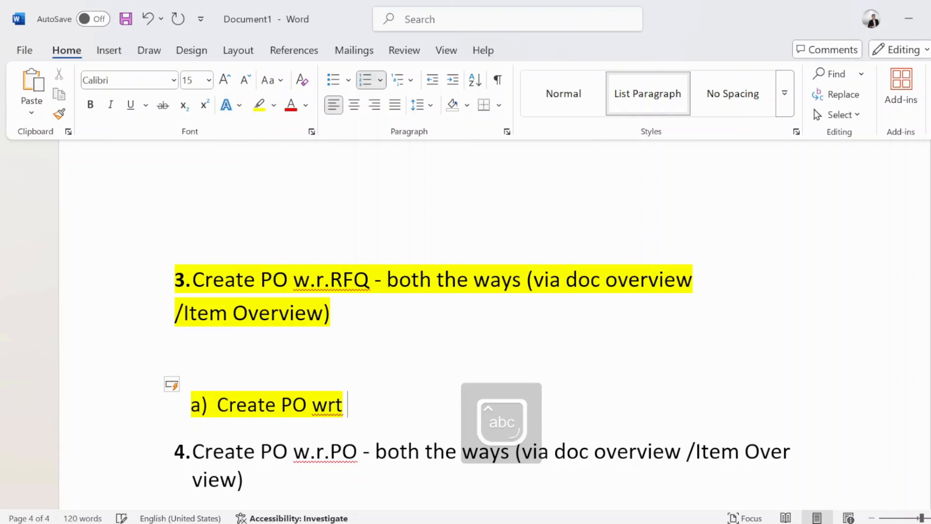
pyautogui.press('capslock')
pyautogui.write('RFQ ')
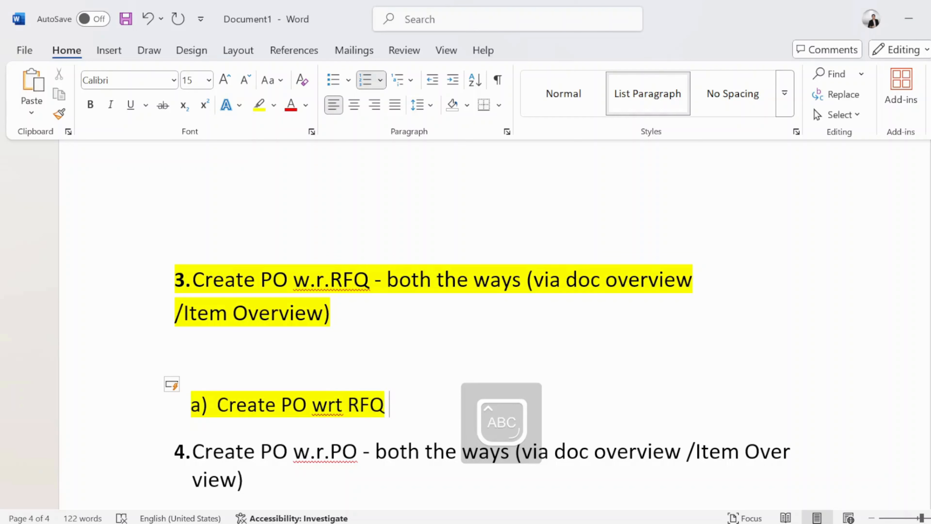
pyautogui.write('V')
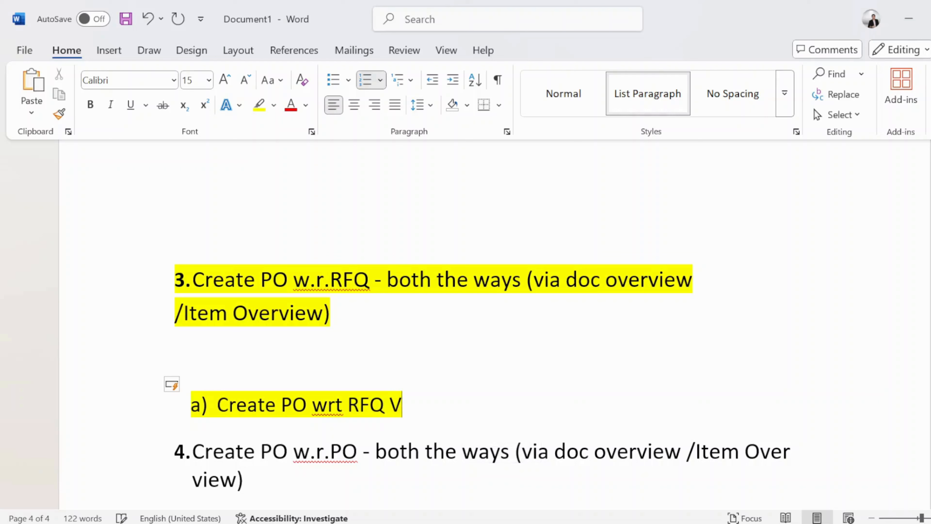
pyautogui.press('capslock')
pyautogui.write('ai')
pyautogui.press('BackSpace')
pyautogui.press('BackSpace')
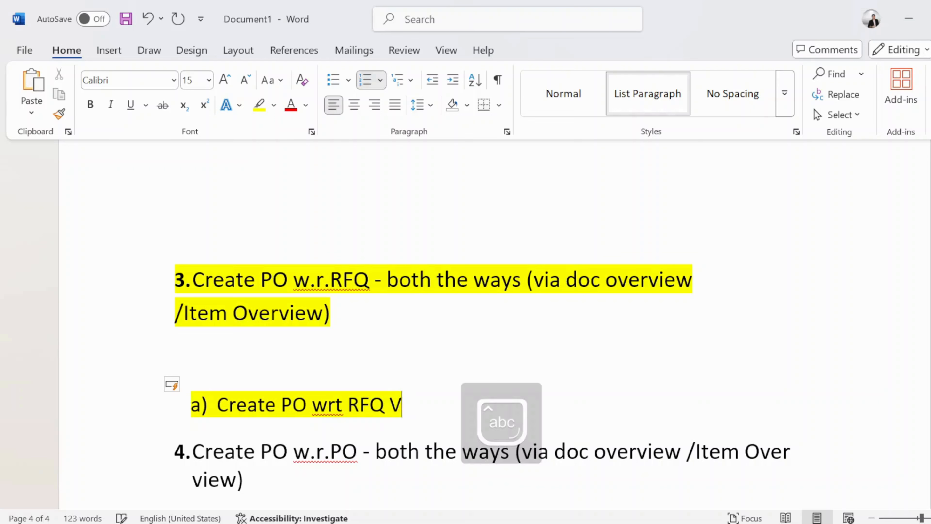
pyautogui.write('ia do')
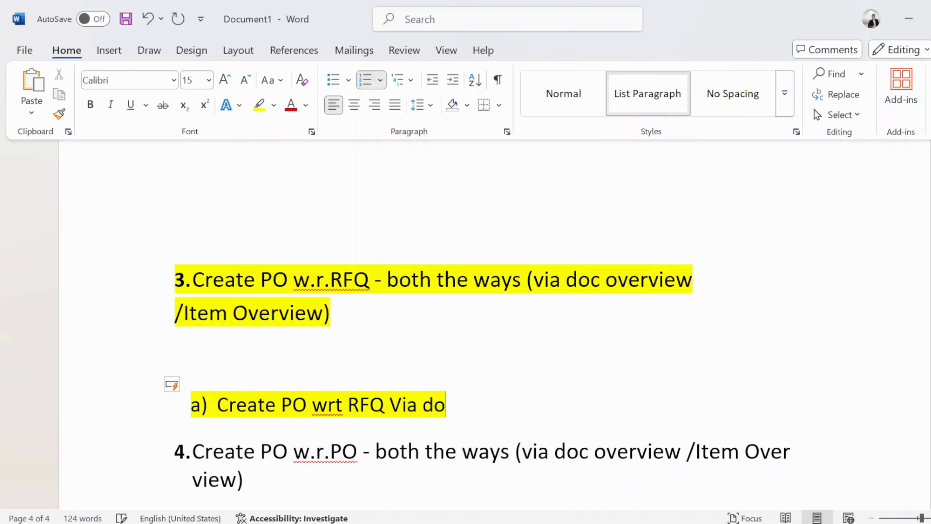
pyautogui.write('c o')
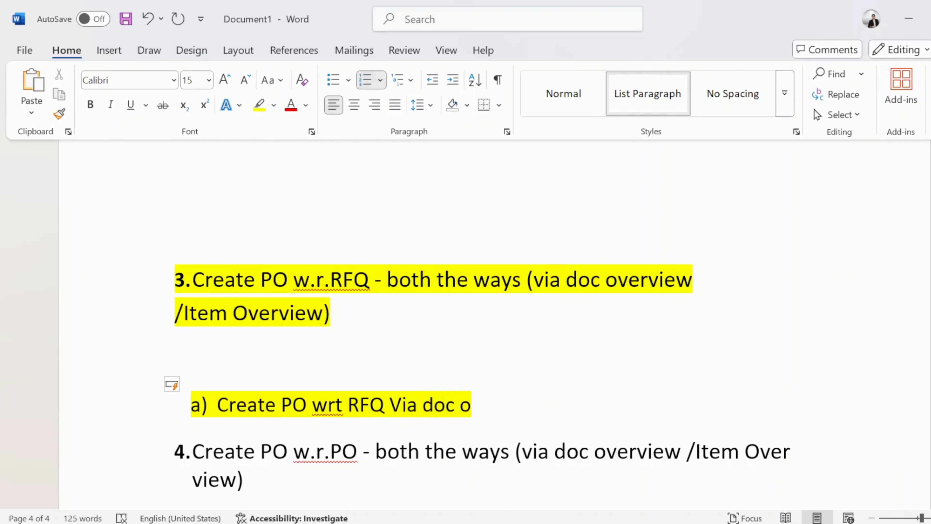
pyautogui.write('verv')
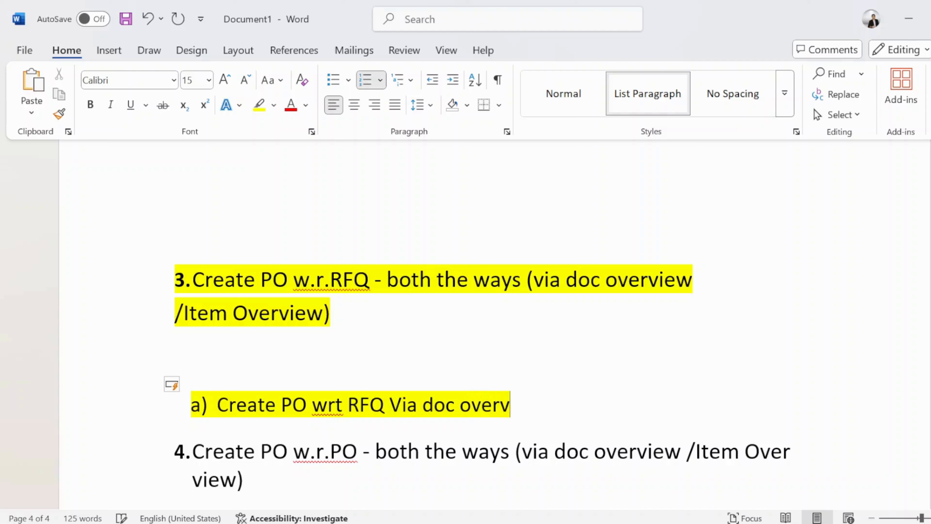
pyautogui.write('iew')
pyautogui.press('Return')
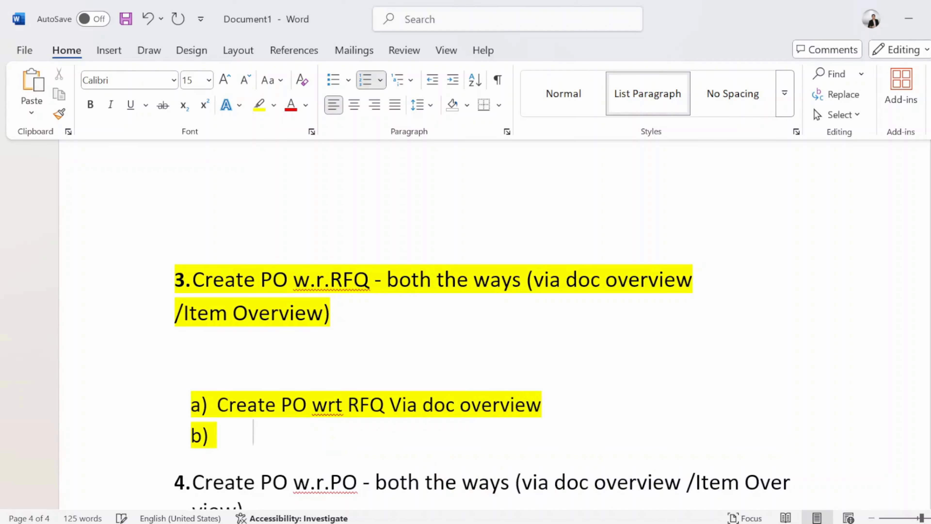
pyautogui.press('BackSpace')
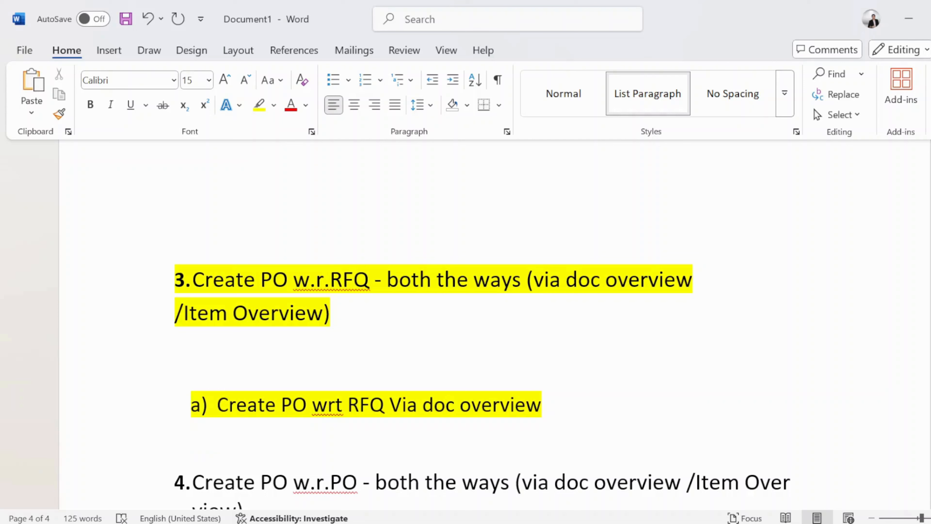
# - Change the highlight of item a) "Create PO wrt RFQ Via doc overview" to bright green
pyautogui.moveTo(561, 403); pyautogui.dragTo(217, 403)
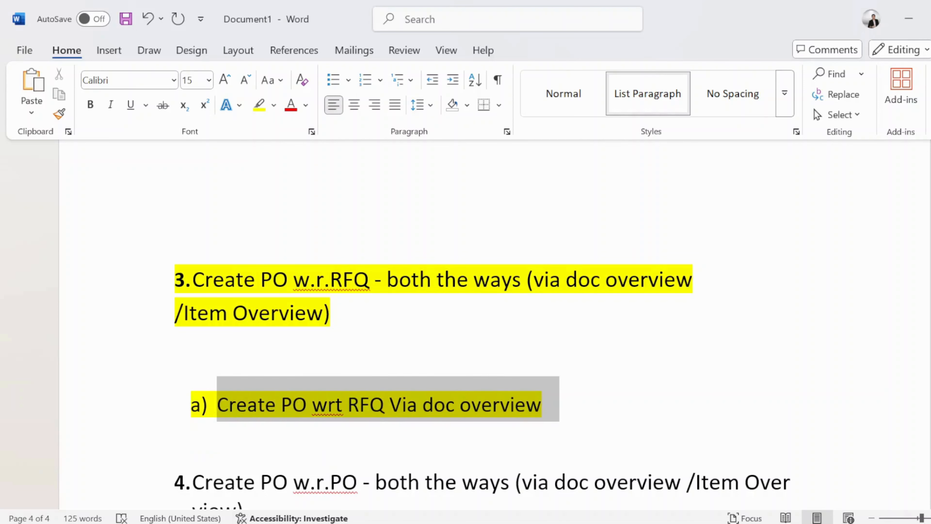
pyautogui.click(253, 372)
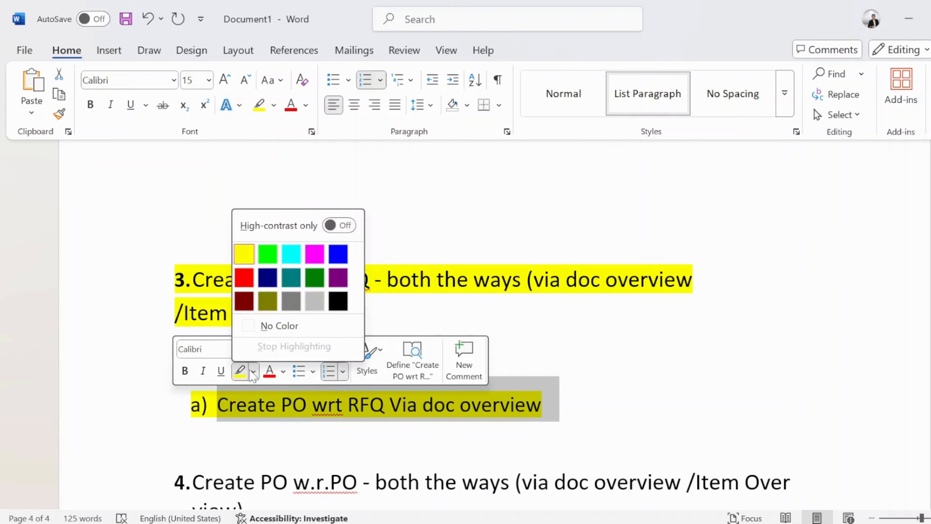
pyautogui.click(270, 257)
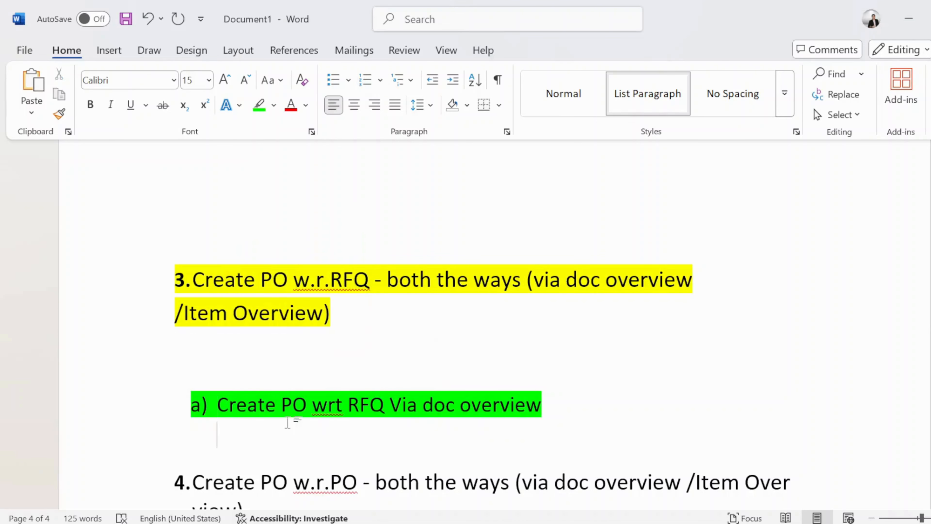
pyautogui.click(615, 418)
# - Make the text of item a) bold and start a new paragraph below it
pyautogui.moveTo(557, 403); pyautogui.dragTo(209, 407)
pyautogui.hotkey('ctrl', 'b')
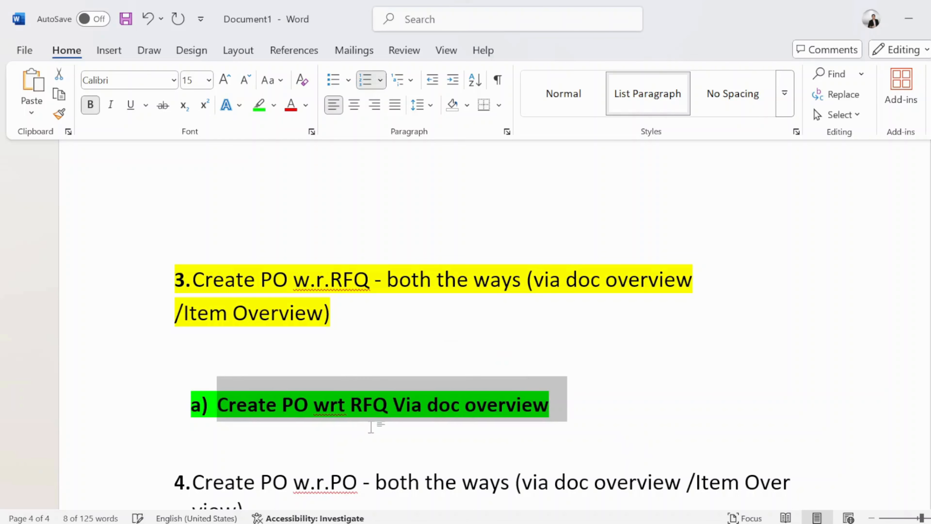
pyautogui.click(557, 420)
pyautogui.press('Return')
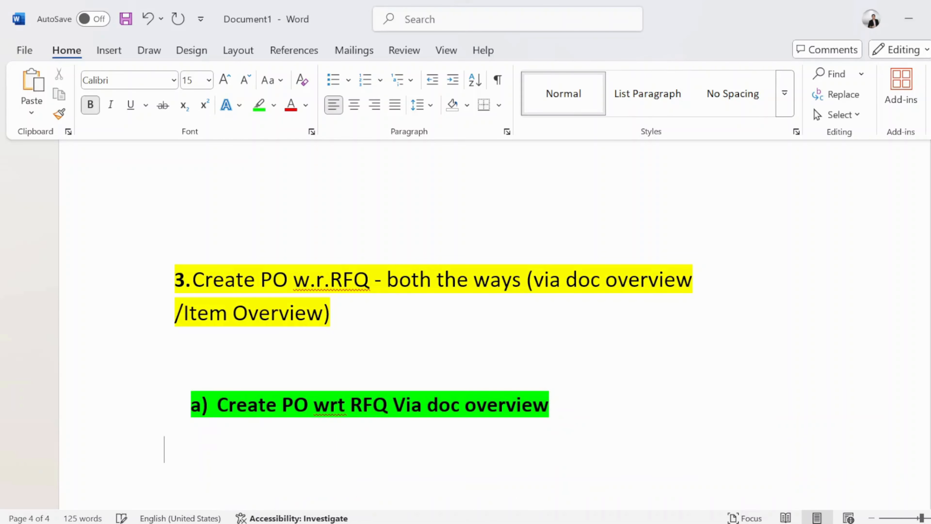
# - Switch to the Create Purchase Order window in SAP
pyautogui.hotkey('alt', 'Tab')
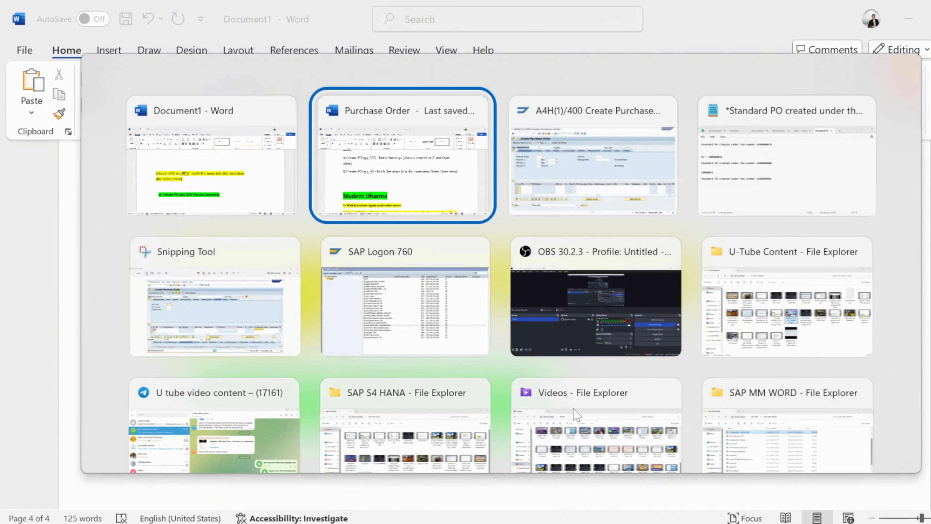
pyautogui.hotkey('alt', 'Tab')
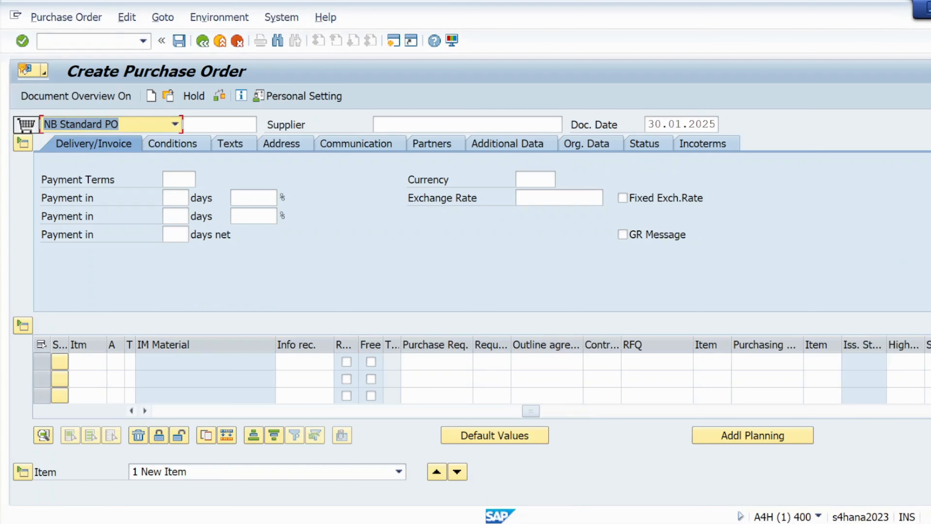
# - Restart the purchase order creation transaction with /nme21n and close the interface help pane
pyautogui.click(90, 41)
pyautogui.write('/nme2')
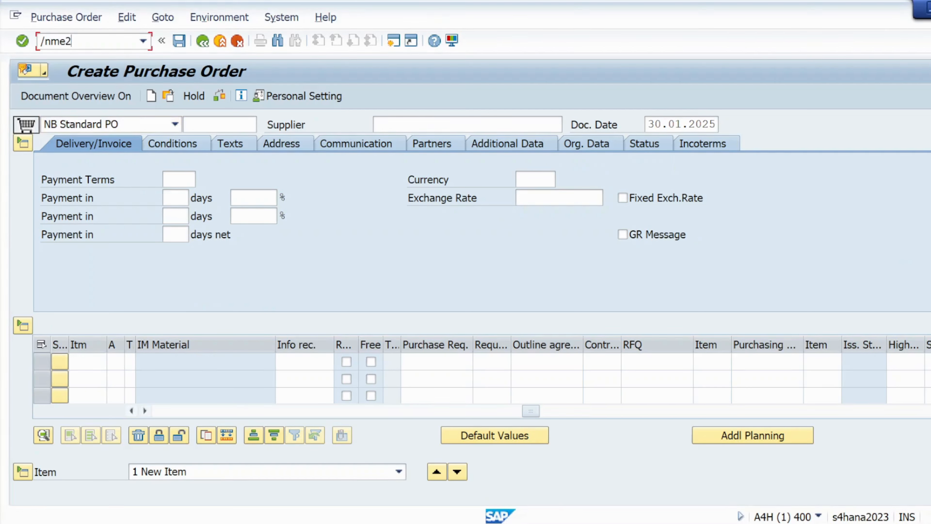
pyautogui.write('1n')
pyautogui.press('Return')
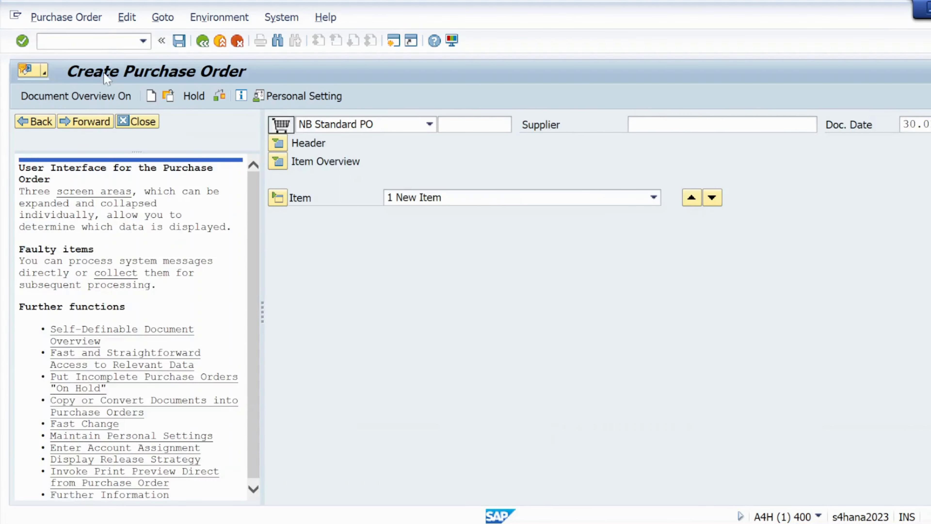
pyautogui.click(144, 121)
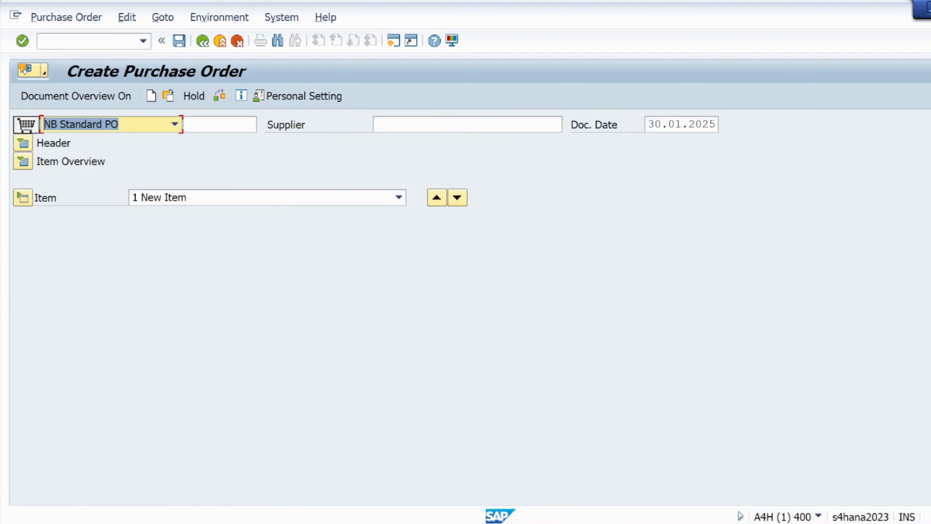
# - Show the document overview and choose Requests for quotations as its selection variant
pyautogui.click(78, 97)
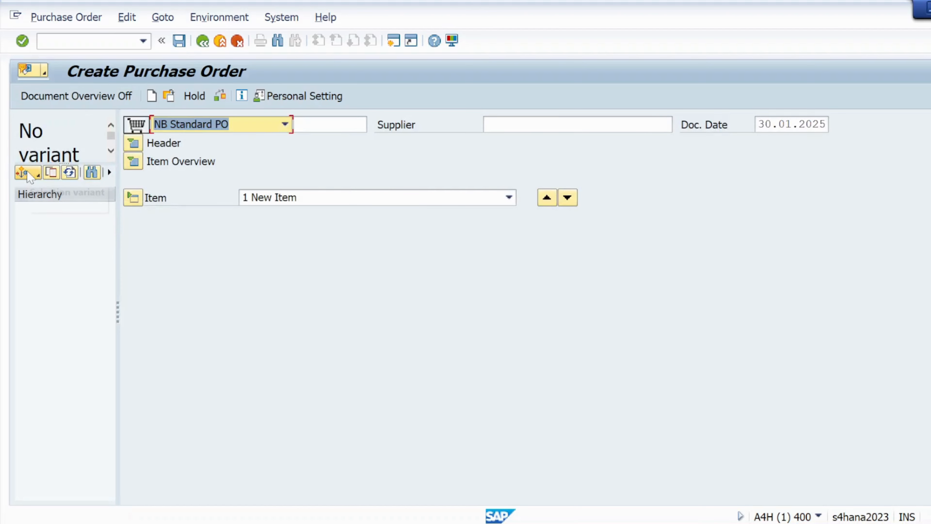
pyautogui.click(28, 173)
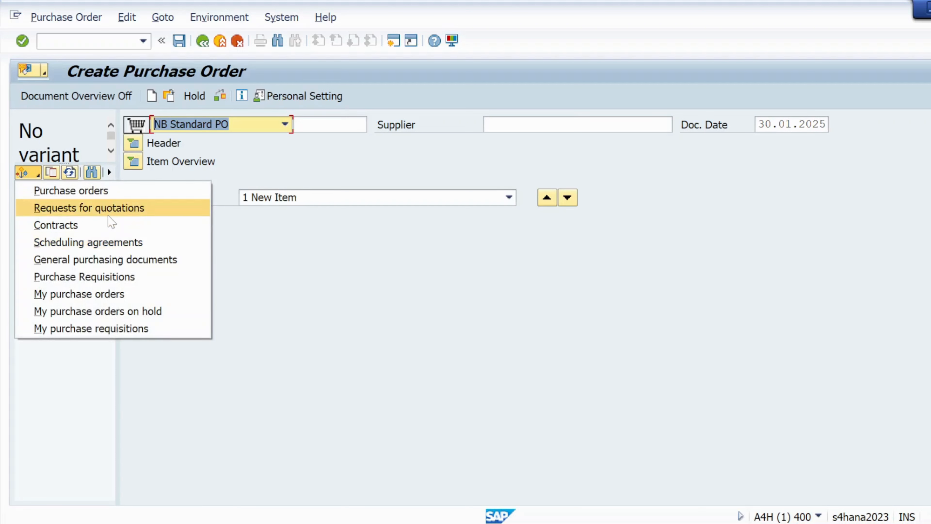
pyautogui.click(88, 212)
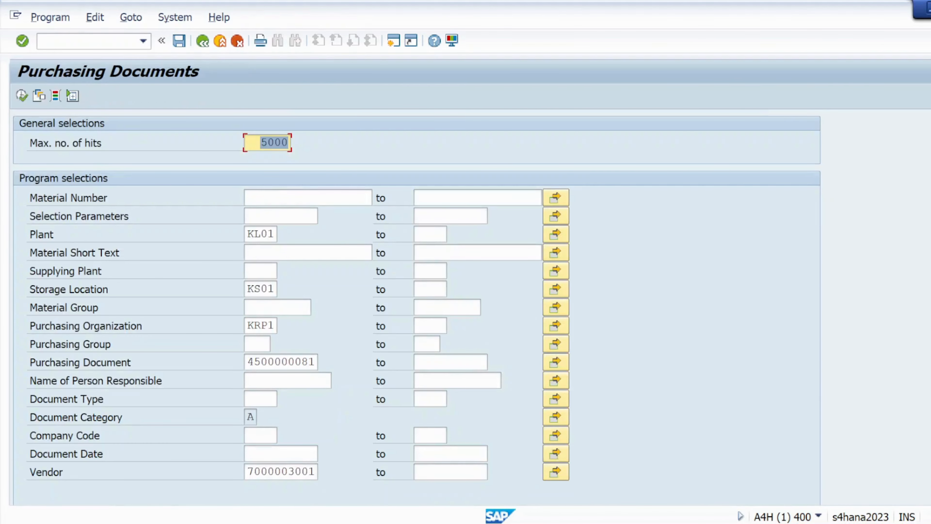
# - Clear the Purchasing Document and Vendor values from the purchasing documents selection criteria
pyautogui.click(319, 361)
pyautogui.press('BackSpace')
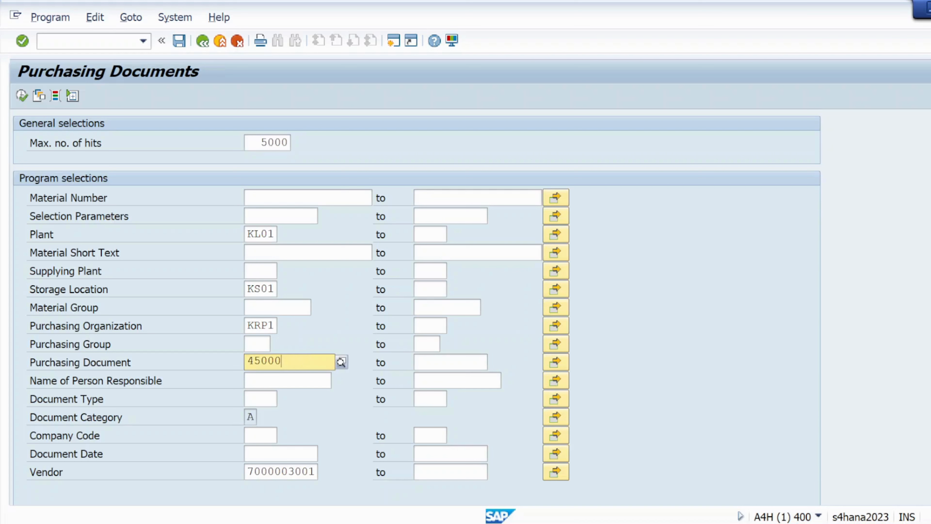
pyautogui.press('BackSpace')
pyautogui.press('BackSpace')
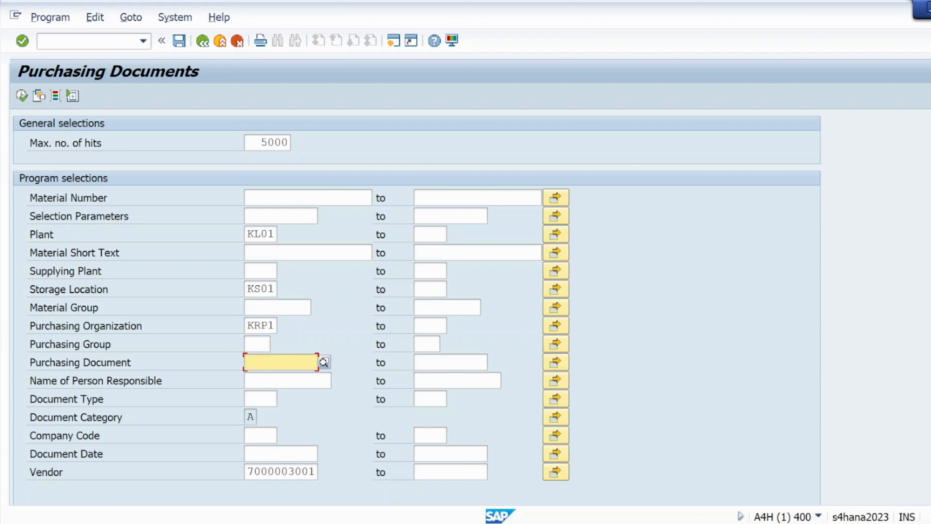
pyautogui.click(316, 471)
pyautogui.press('BackSpace')
pyautogui.press('BackSpace')
pyautogui.press('BackSpace')
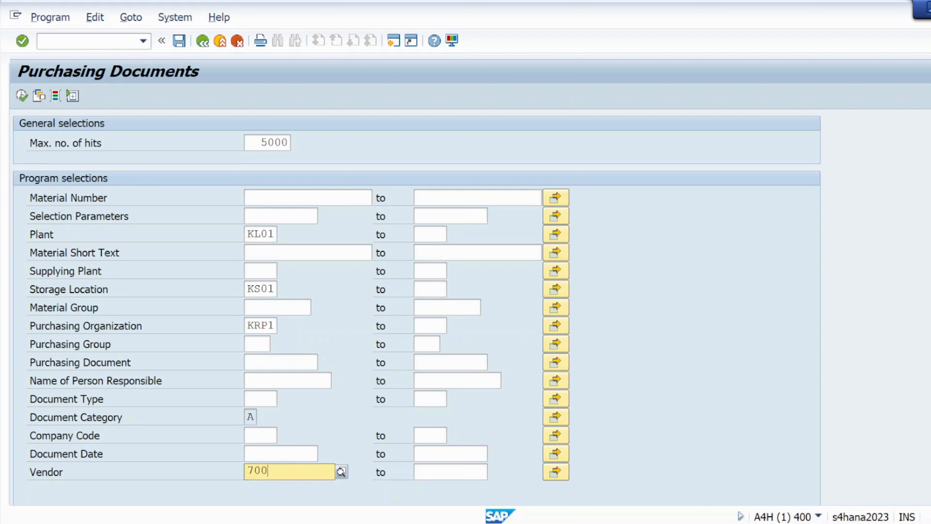
pyautogui.press('BackSpace')
pyautogui.press('BackSpace')
pyautogui.press('BackSpace')
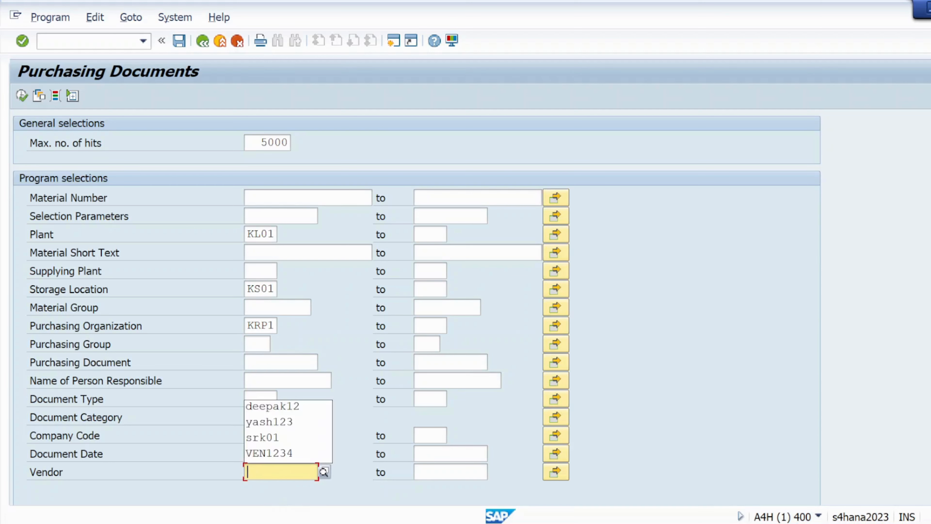
pyautogui.press('Down')
pyautogui.press('Escape')
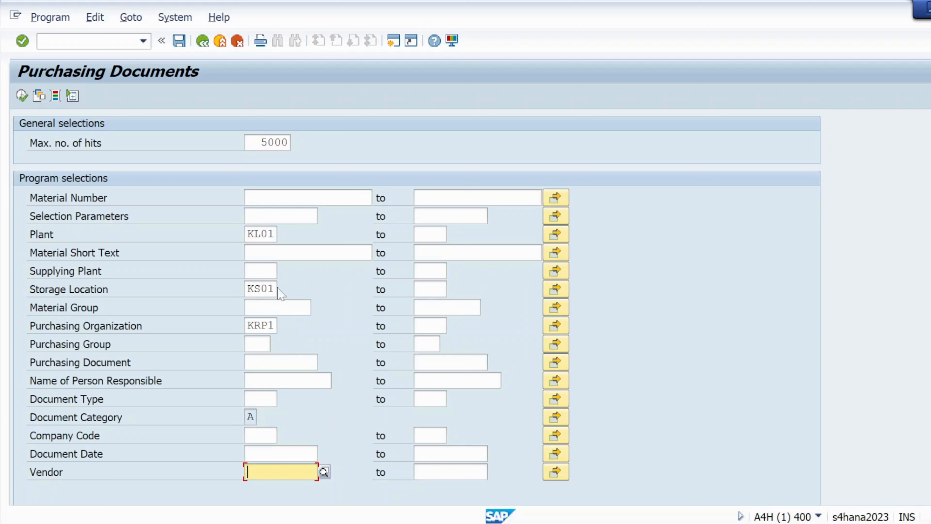
# - Clear the Storage Location criterion and execute the RFQ selection
pyautogui.click(273, 289)
pyautogui.press('BackSpace')
pyautogui.press('BackSpace')
pyautogui.press('BackSpace')
pyautogui.press('BackSpace')
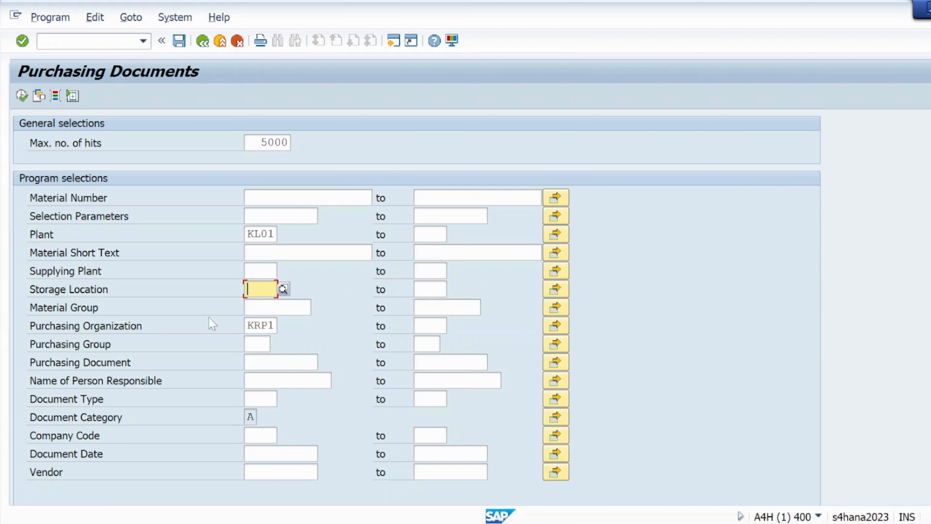
pyautogui.click(22, 96)
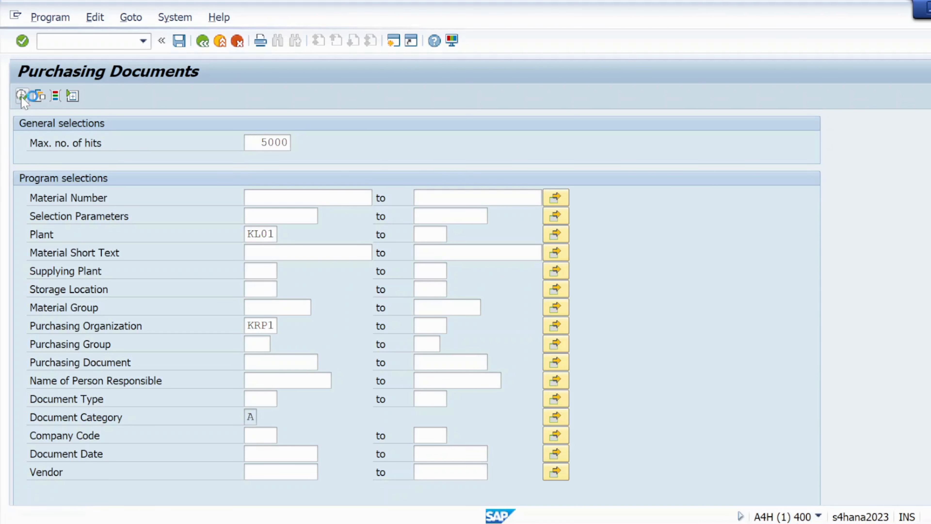
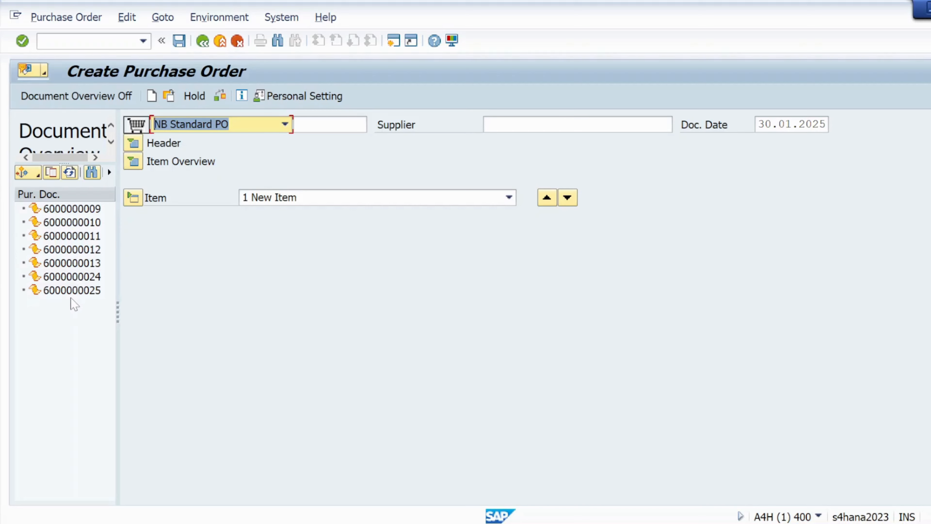
pyautogui.click(71, 290)
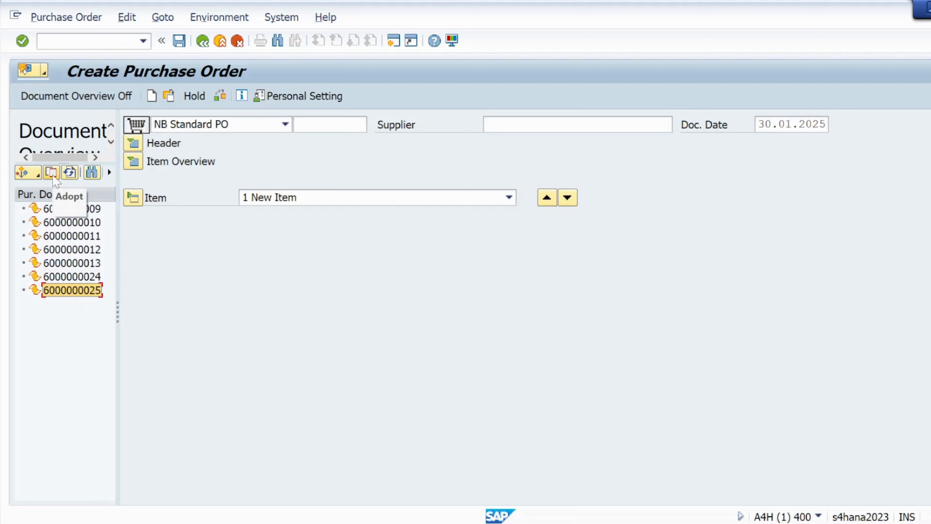
pyautogui.click(53, 175)
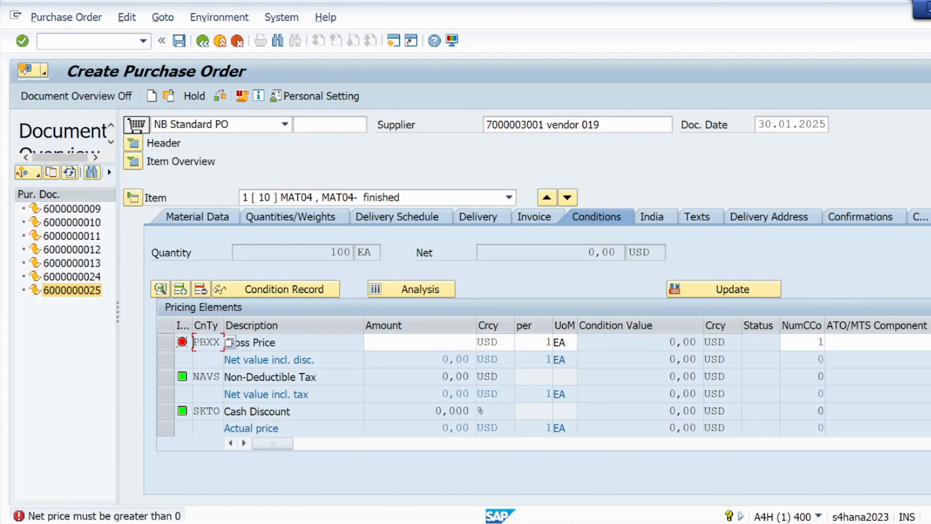
pyautogui.click(133, 144)
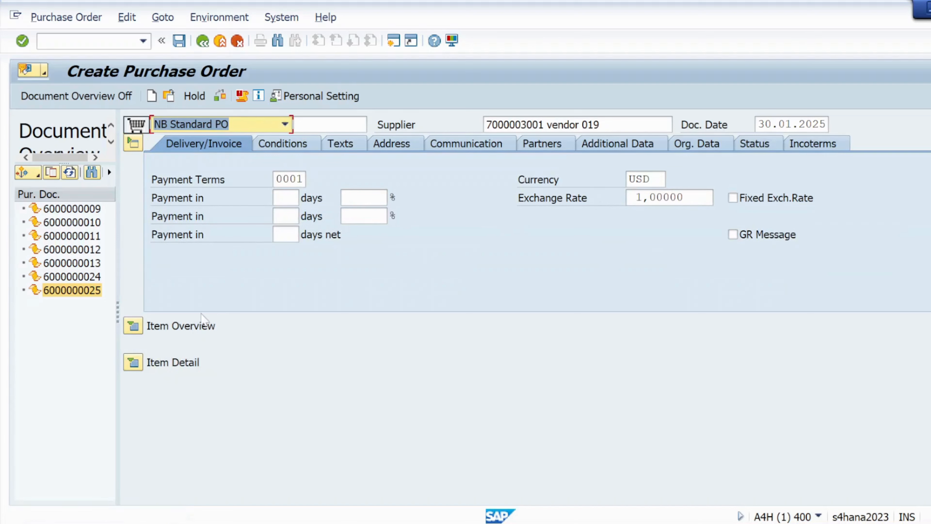
pyautogui.click(133, 325)
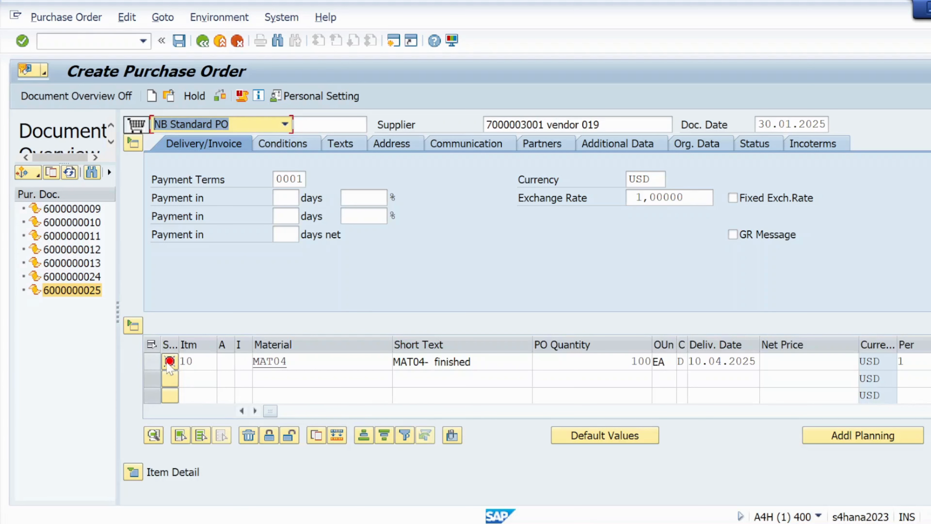
# - Review the messages for item 10, close them, and set the item's net price to 100
pyautogui.click(169, 361)
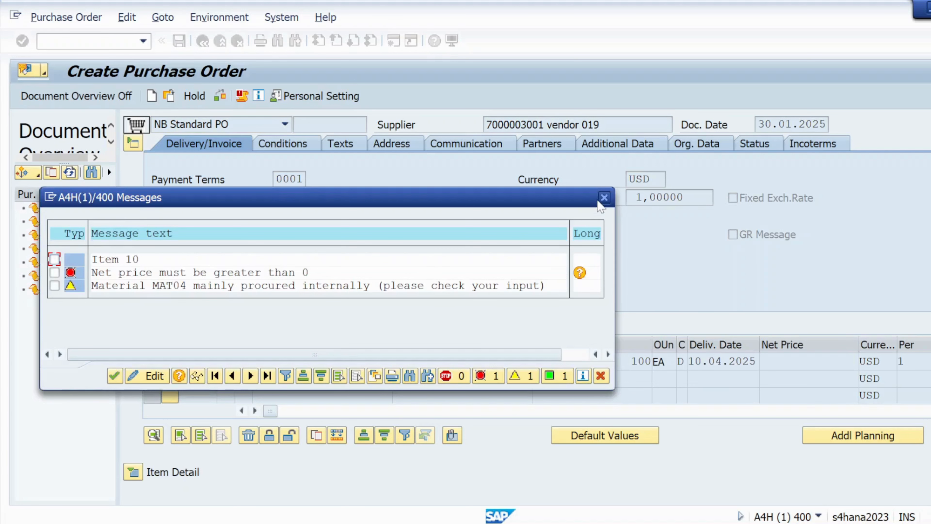
pyautogui.click(604, 198)
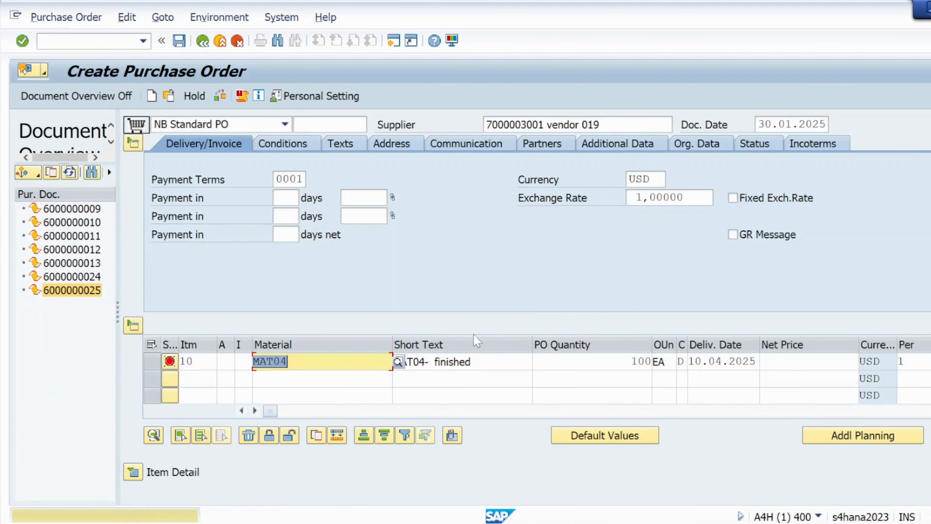
pyautogui.click(800, 362)
pyautogui.write('1')
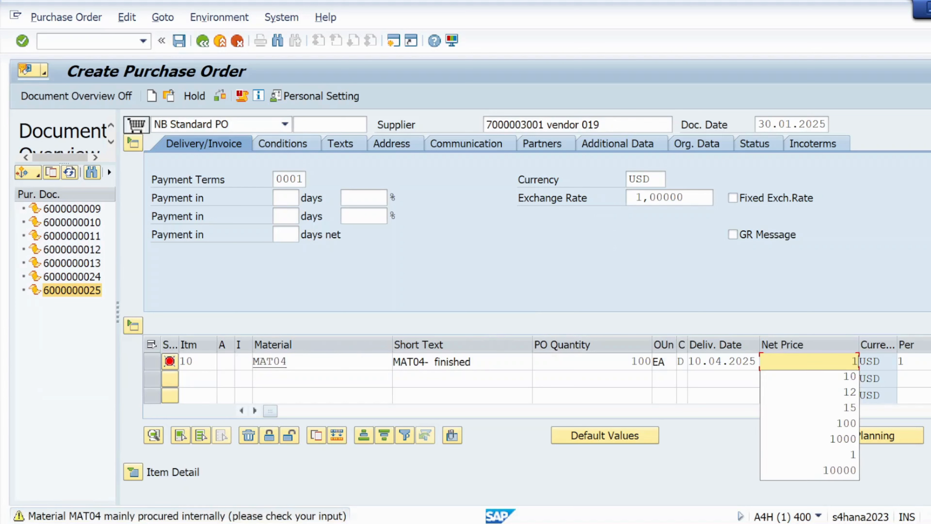
pyautogui.write('00')
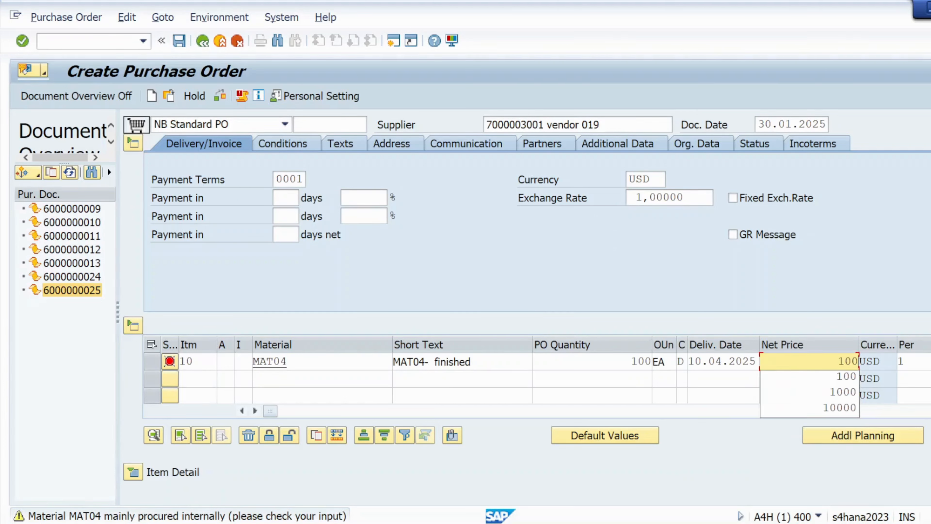
pyautogui.press('Return')
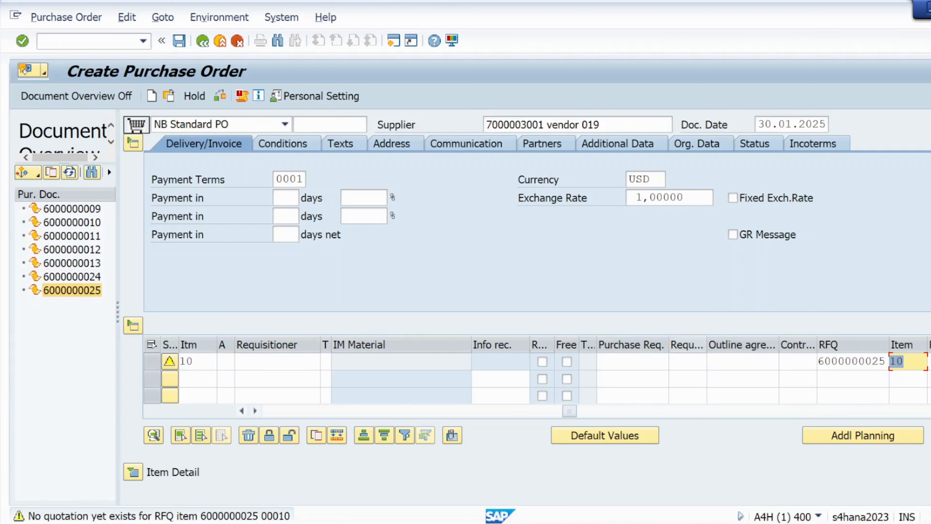
# - Display the header's organizational data, then run the document check and save the purchase order
pyautogui.moveTo(572, 421); pyautogui.dragTo(273, 422)
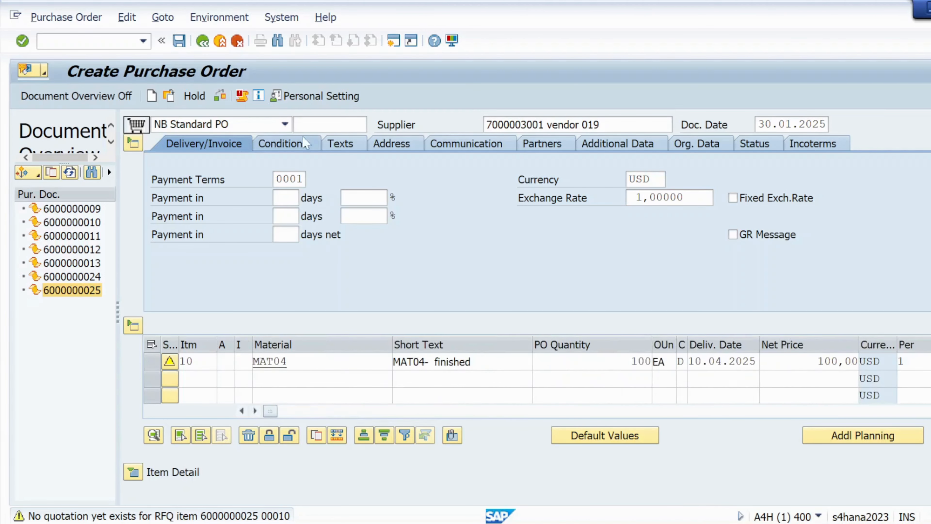
pyautogui.click(696, 143)
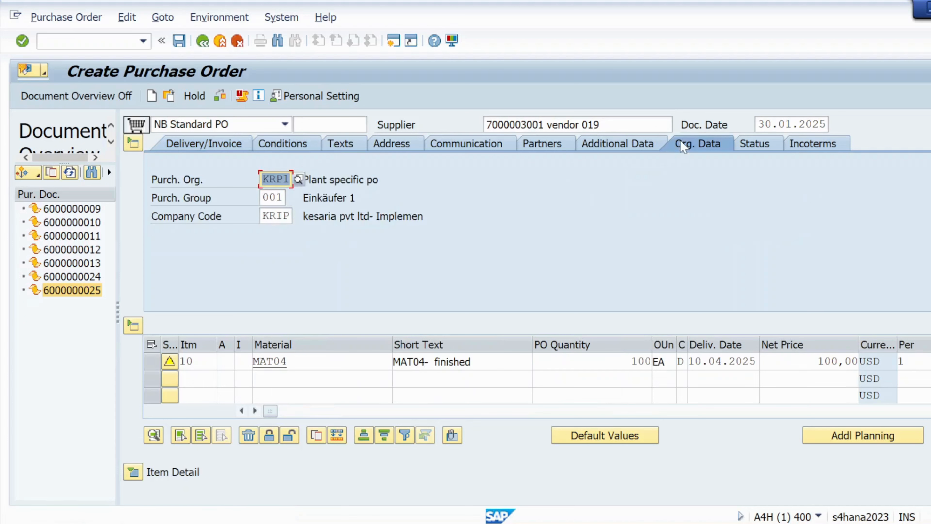
pyautogui.click(220, 97)
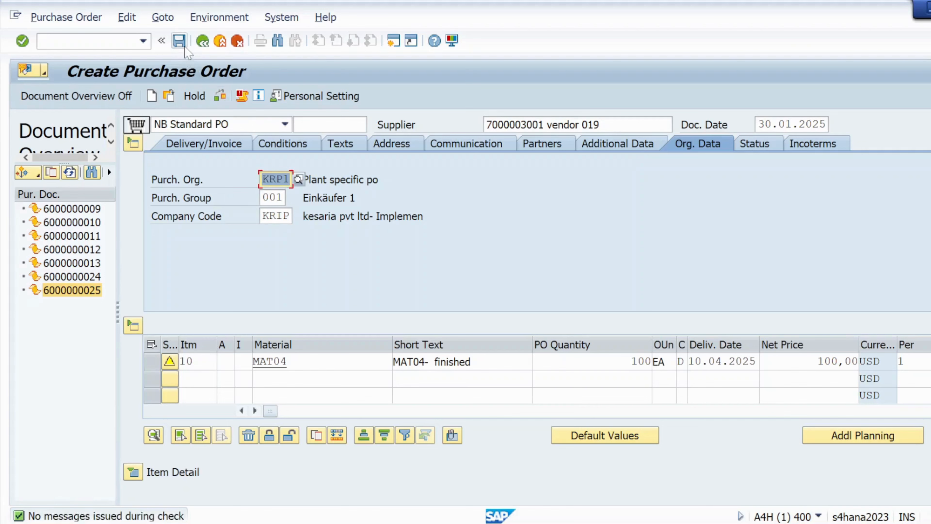
pyautogui.click(180, 42)
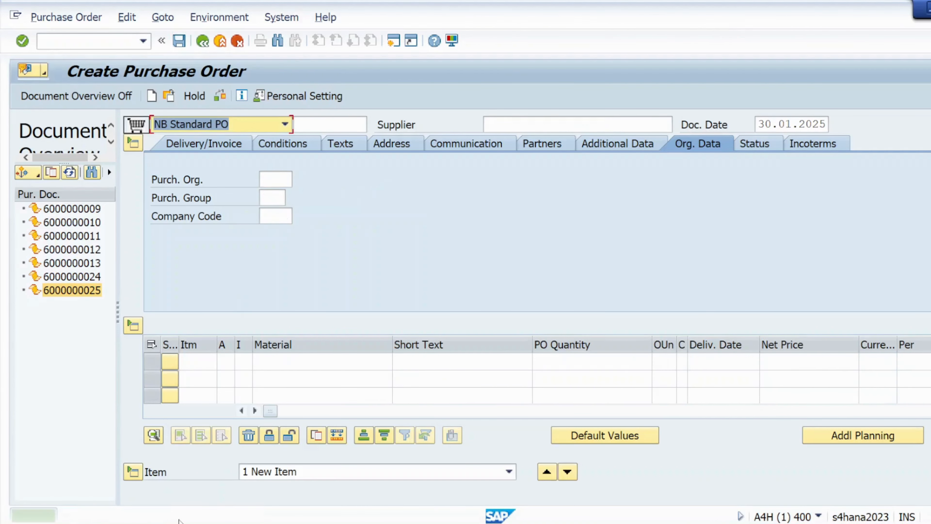
# - Open the details of the PO creation status message and copy its heading line
pyautogui.doubleClick(152, 515)
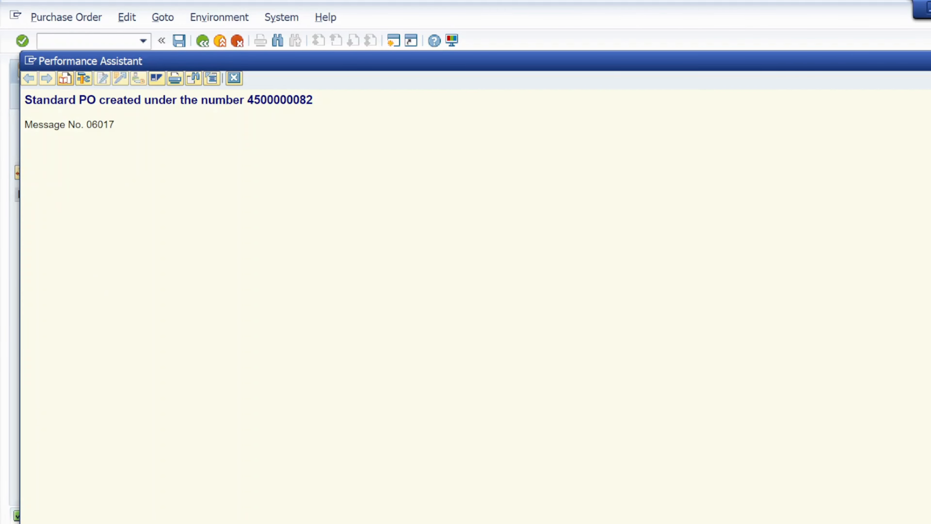
pyautogui.moveTo(25, 99); pyautogui.dragTo(312, 99)
pyautogui.hotkey('ctrl', 'c')
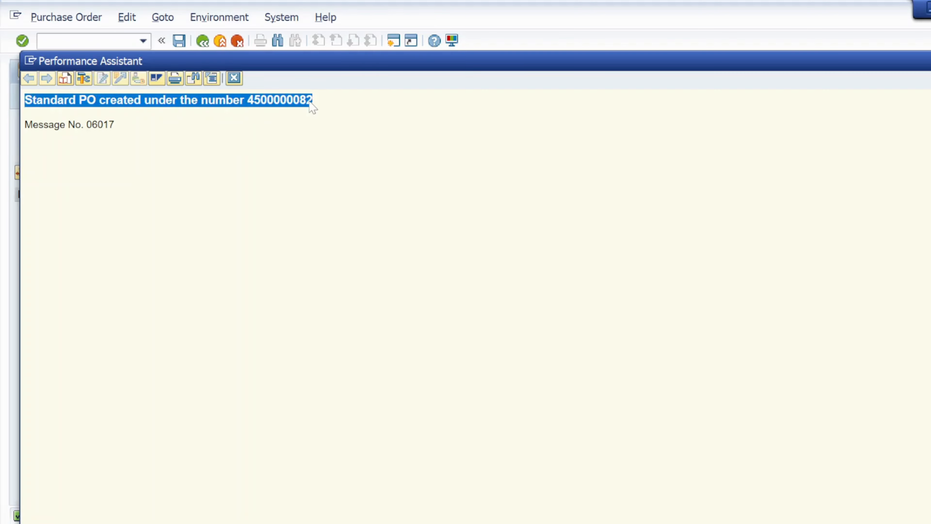
# - Paste the copied PO creation message on a new line below the last Notepad entry, then return to SAP and close the message details
pyautogui.hotkey('alt', 'Tab')
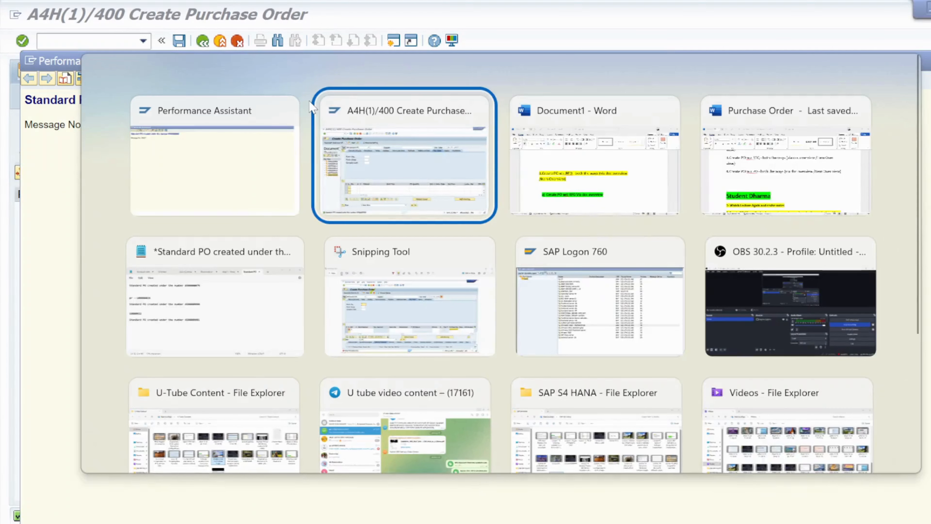
pyautogui.hotkey('alt', 'Tab')
pyautogui.hotkey('alt', 'shift', 'Tab')
pyautogui.hotkey('alt', 'Tab')
pyautogui.hotkey('alt', 'shift', 'Tab')
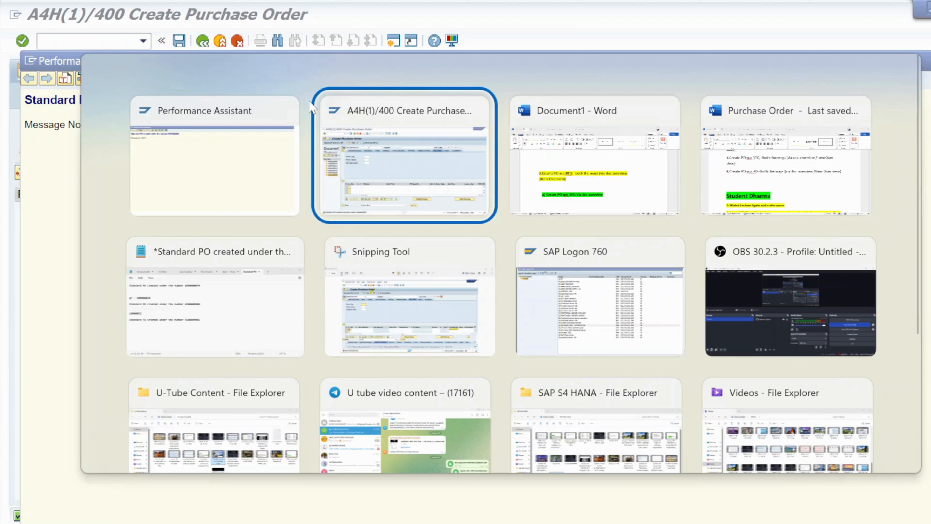
pyautogui.hotkey('alt', 'Tab')
pyautogui.hotkey('alt', 'Tab')
pyautogui.hotkey('alt', 'Tab')
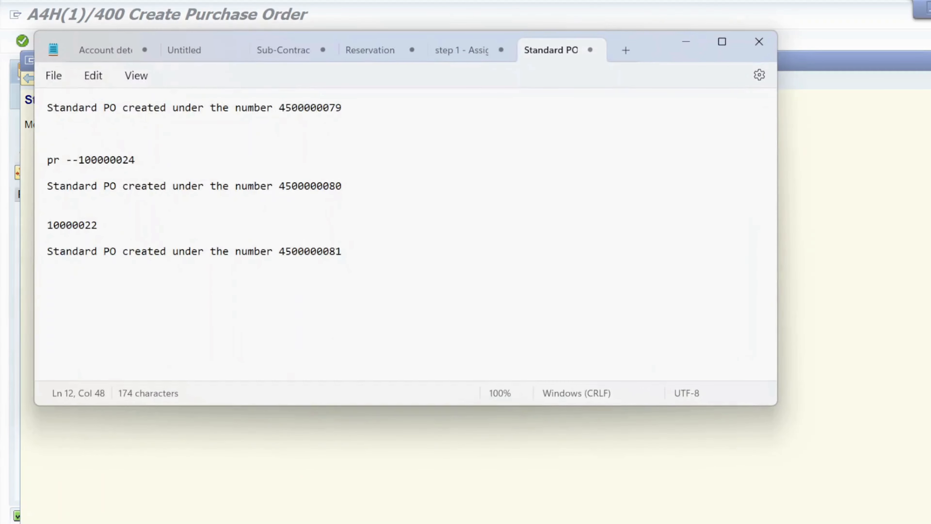
pyautogui.press('Return')
pyautogui.hotkey('ctrl', 'v')
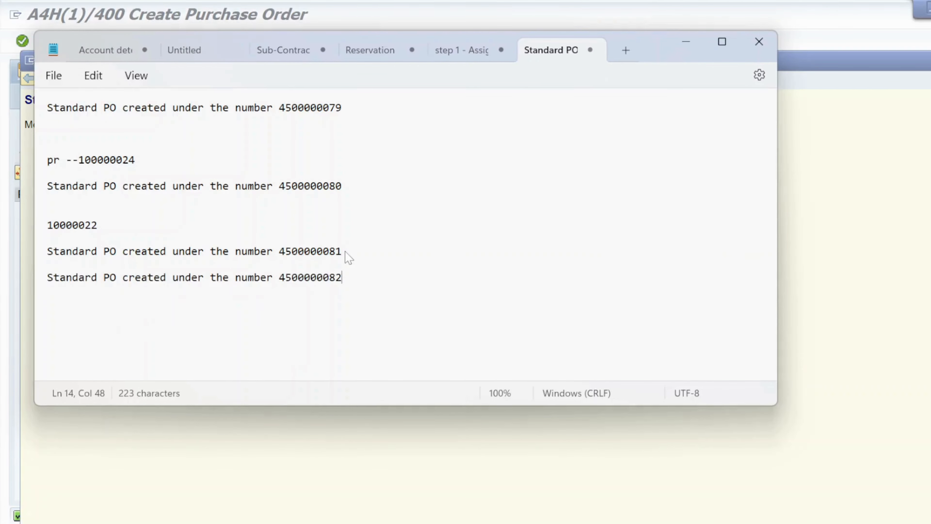
pyautogui.click(684, 42)
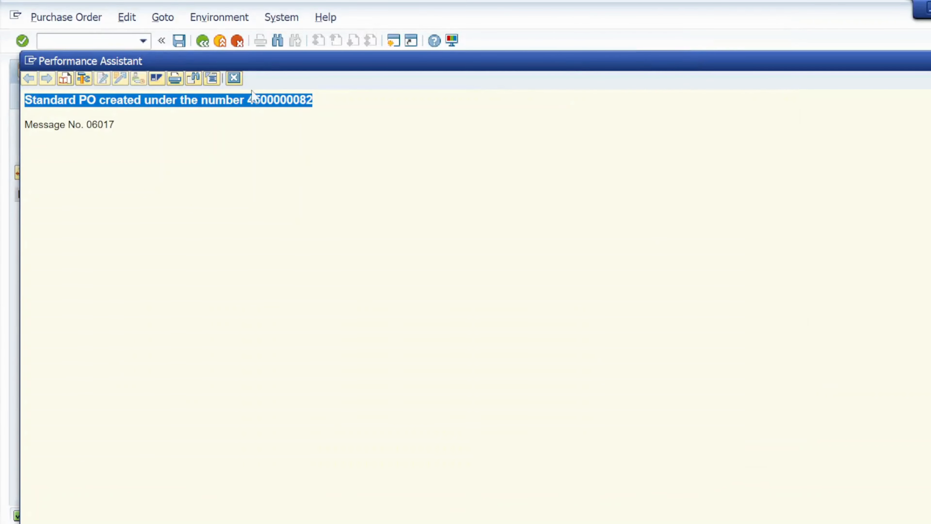
pyautogui.click(234, 78)
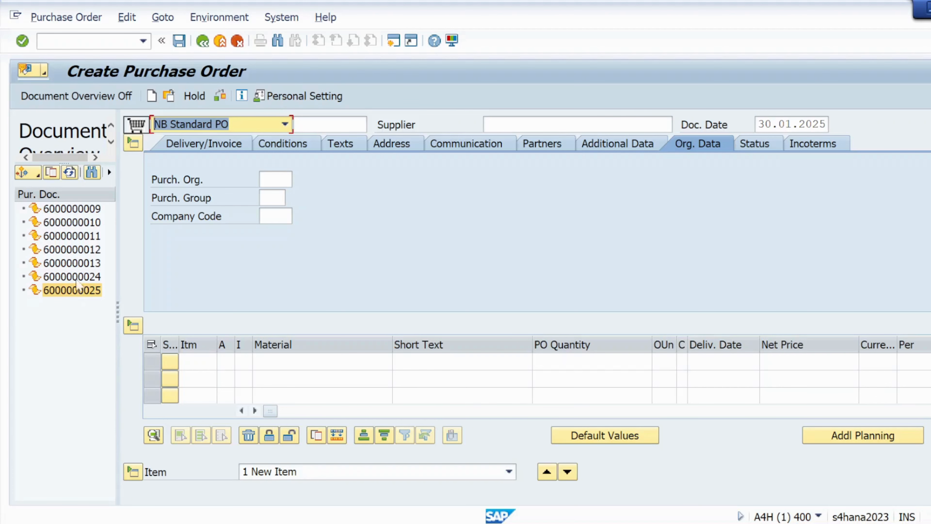
# - Adopt the selected RFQ from the document overview into the purchase order, review the item's pricing conditions, and run the document check
pyautogui.click(54, 174)
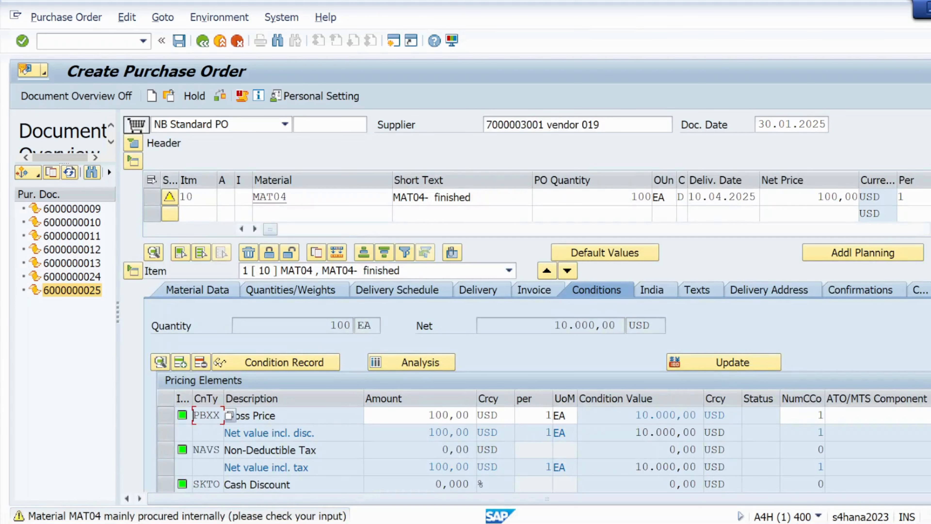
pyautogui.scroll(-2, 575, 374)
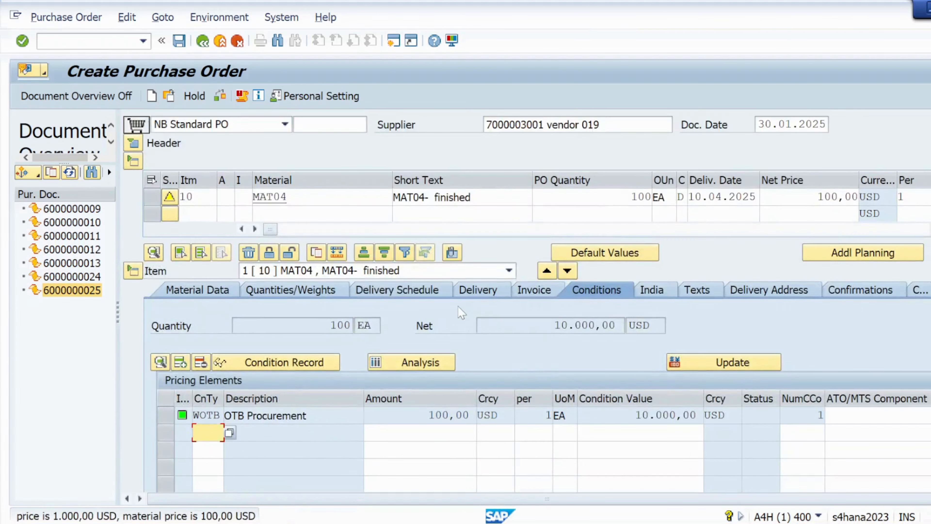
pyautogui.scroll(1, 457, 305)
pyautogui.scroll(2, 456, 303)
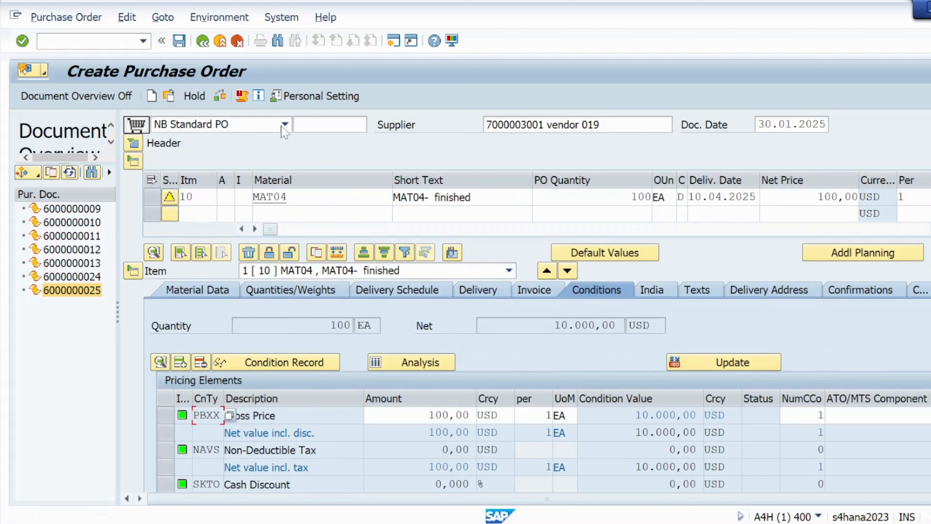
pyautogui.click(224, 96)
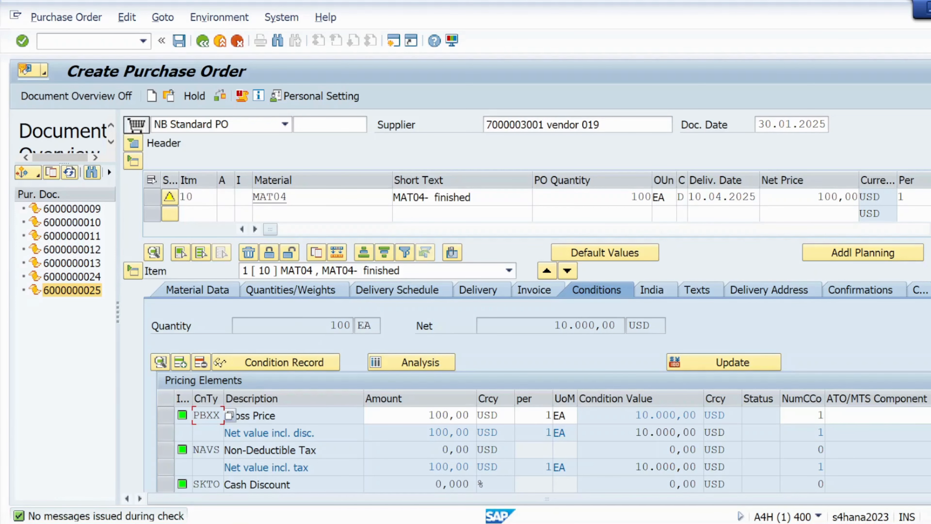
# - Open Snipping Tool and capture a full-screen screenshot of the Create Purchase Order screen
pyautogui.press('super')
pyautogui.write('sn')
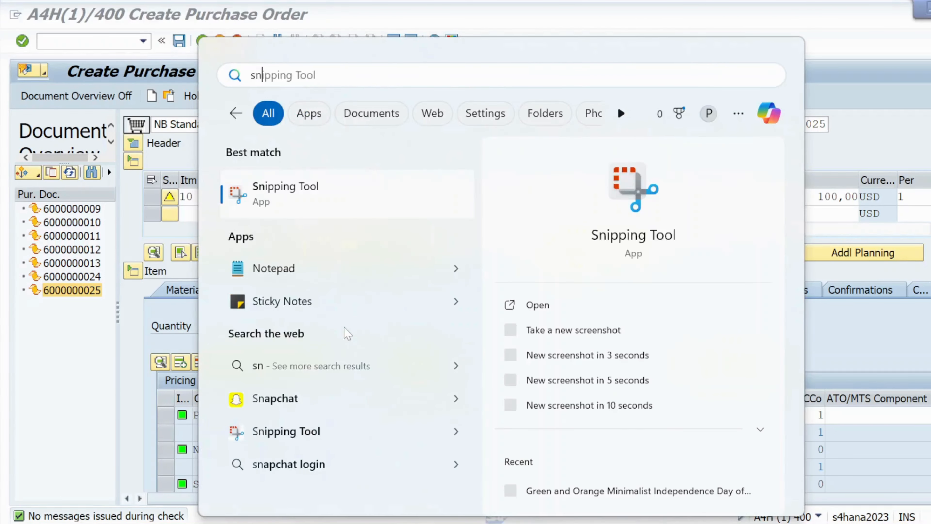
pyautogui.write('ip')
pyautogui.click(293, 202)
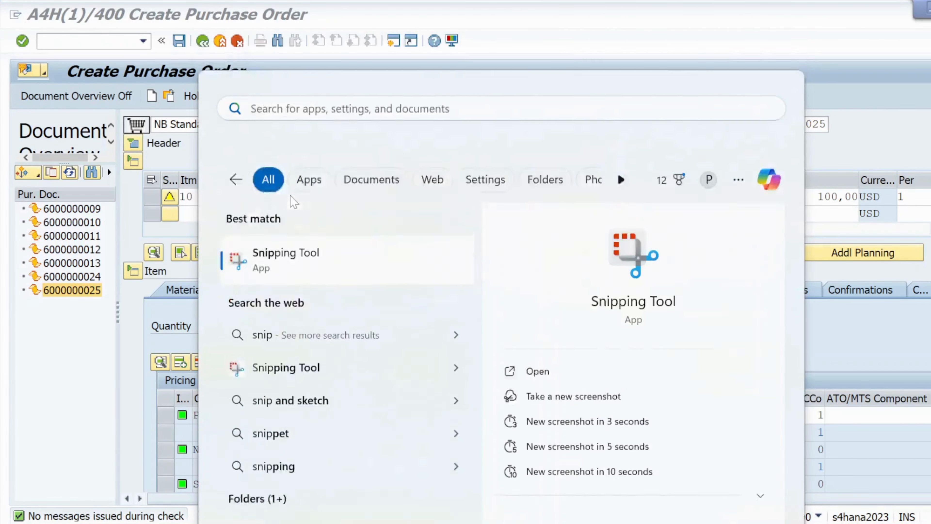
pyautogui.click(332, 175)
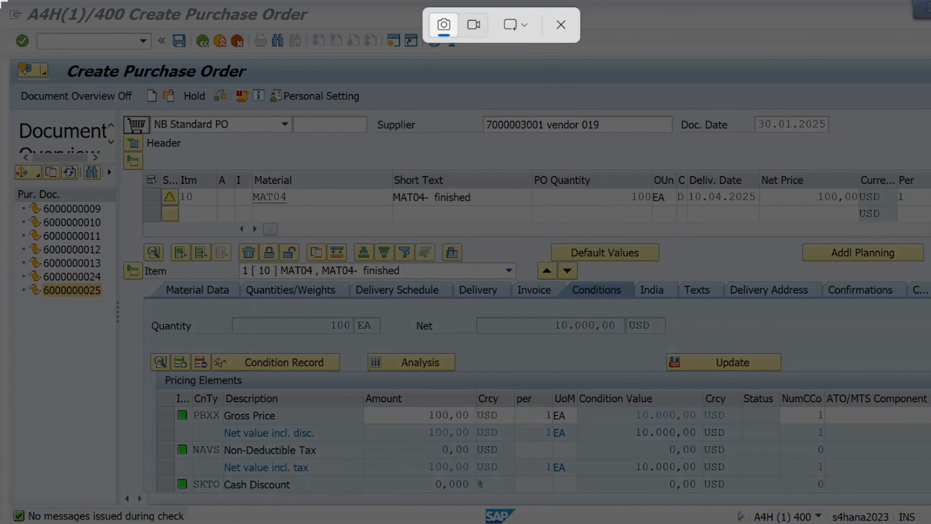
pyautogui.moveTo(0, 0); pyautogui.dragTo(930, 523)
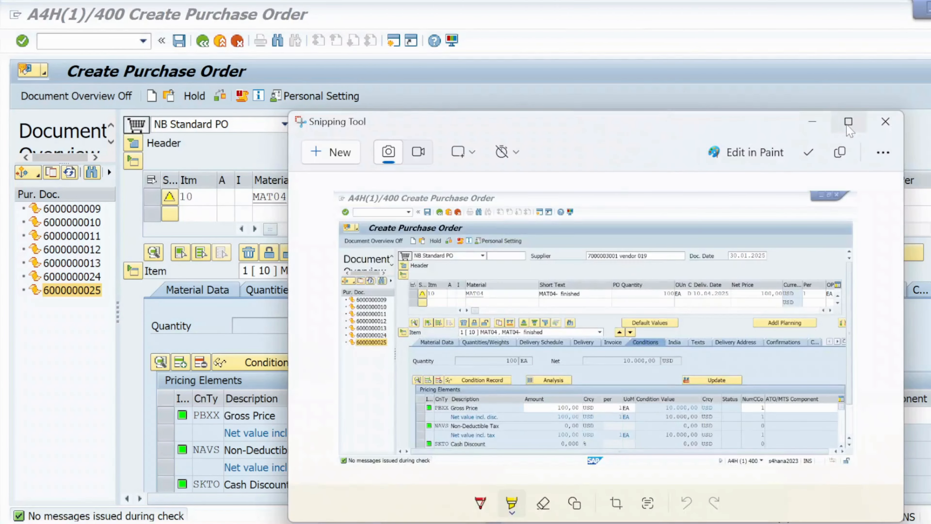
# - Highlight Document Overview Off, the selection variant, adopt and check icons, and the selected RFQ number in yellow on the enlarged screenshot
pyautogui.click(848, 123)
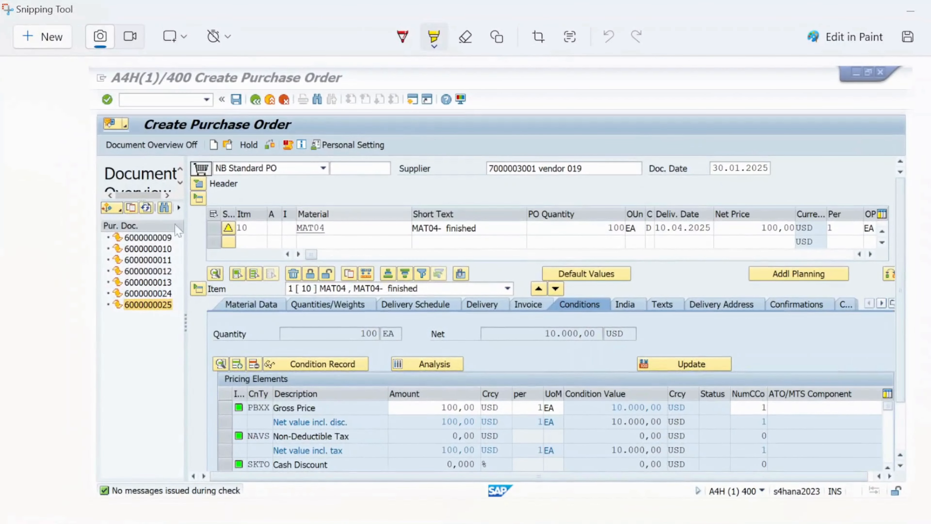
pyautogui.moveTo(116, 211); pyautogui.dragTo(123, 185)
pyautogui.moveTo(110, 145); pyautogui.dragTo(198, 144)
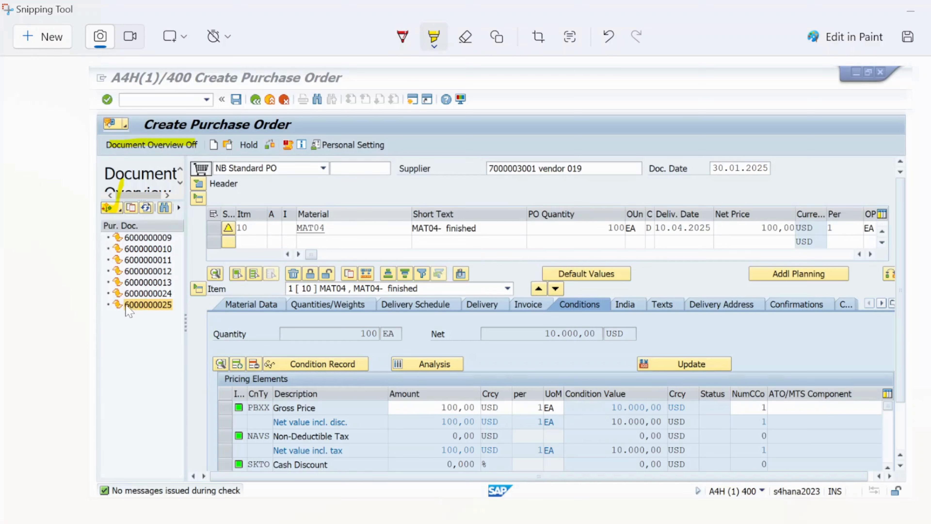
pyautogui.moveTo(125, 307); pyautogui.dragTo(178, 308)
pyautogui.moveTo(129, 204); pyautogui.dragTo(143, 197)
pyautogui.moveTo(276, 134)
pyautogui.mouseDown()
pyautogui.moveTo(273, 126)
pyautogui.moveTo(269, 161)
pyautogui.moveTo(279, 147)
pyautogui.moveTo(269, 138)
pyautogui.moveTo(270, 156)
pyautogui.moveTo(323, 105)
pyautogui.mouseUp()
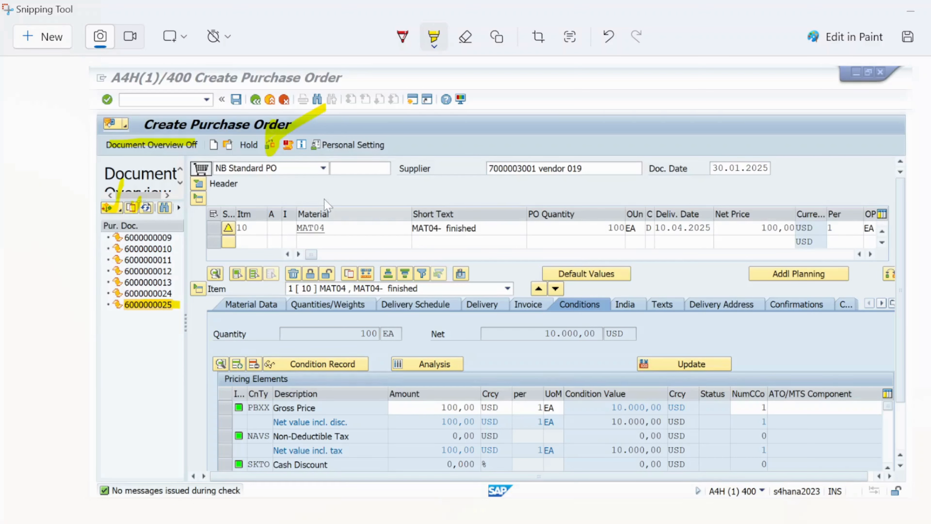
# - Switch to the Word document, paste the annotated screenshot under "Create PO wrt RFQ Via doc overview", and add a blank line above it
pyautogui.hotkey('alt', 'Tab')
pyautogui.hotkey('alt', 'Tab')
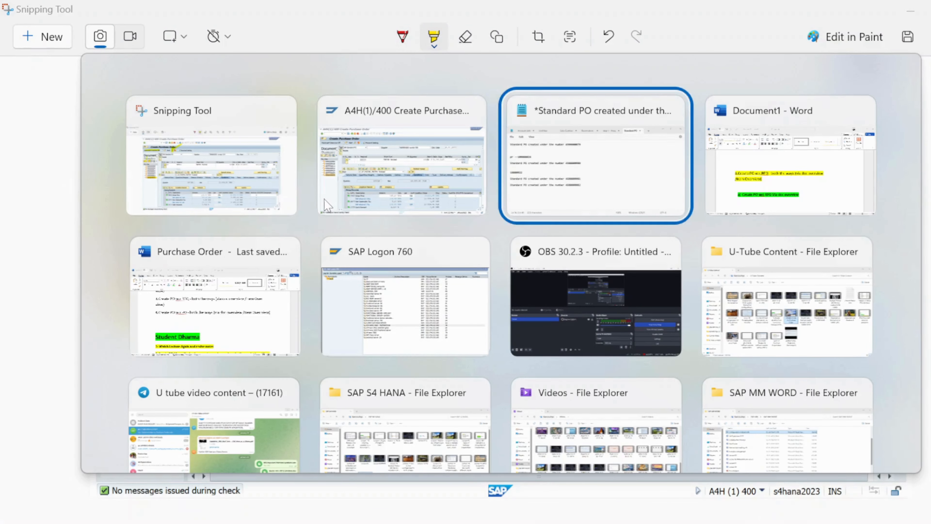
pyautogui.hotkey('alt', 'Tab')
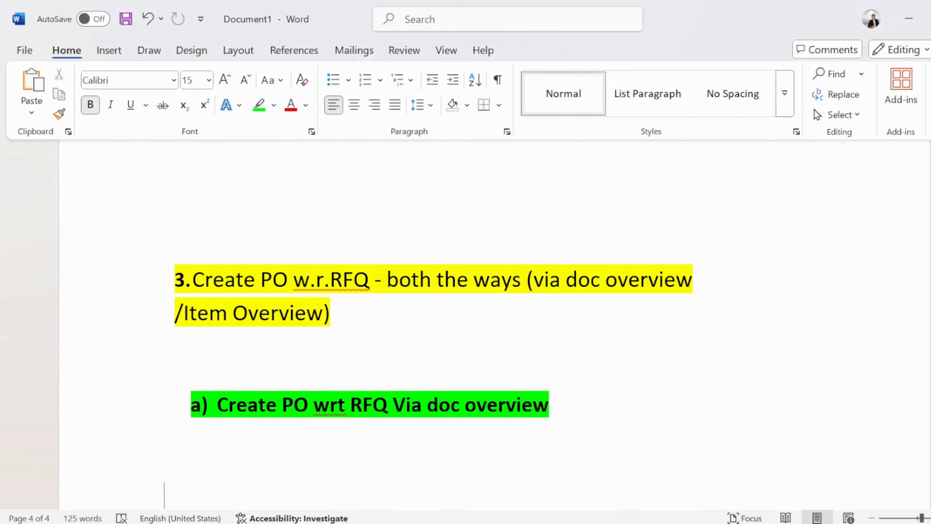
pyautogui.hotkey('ctrl', 'v')
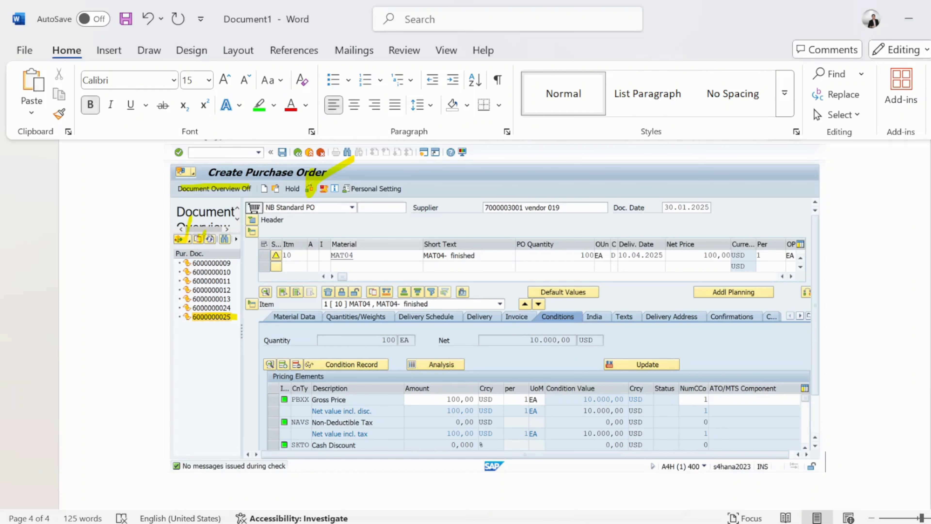
pyautogui.moveTo(930, 457); pyautogui.dragTo(930, 449)
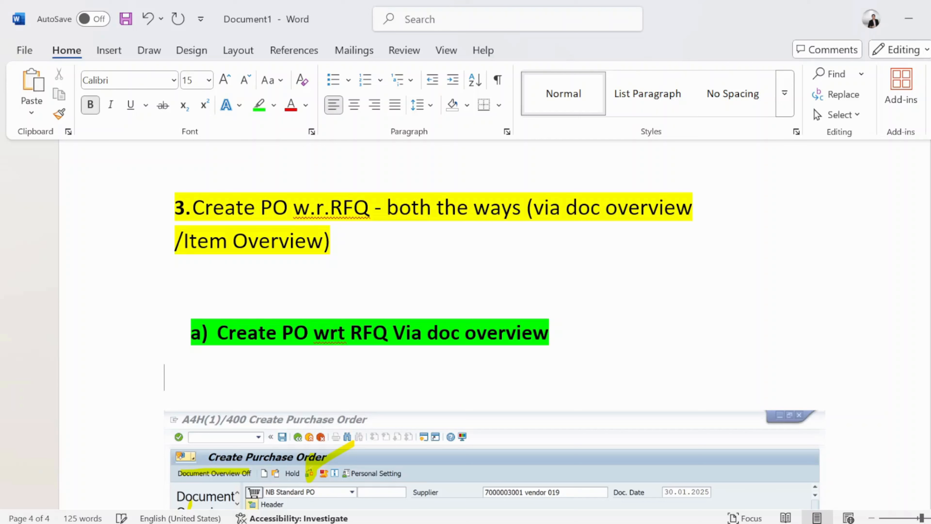
pyautogui.press('Return')
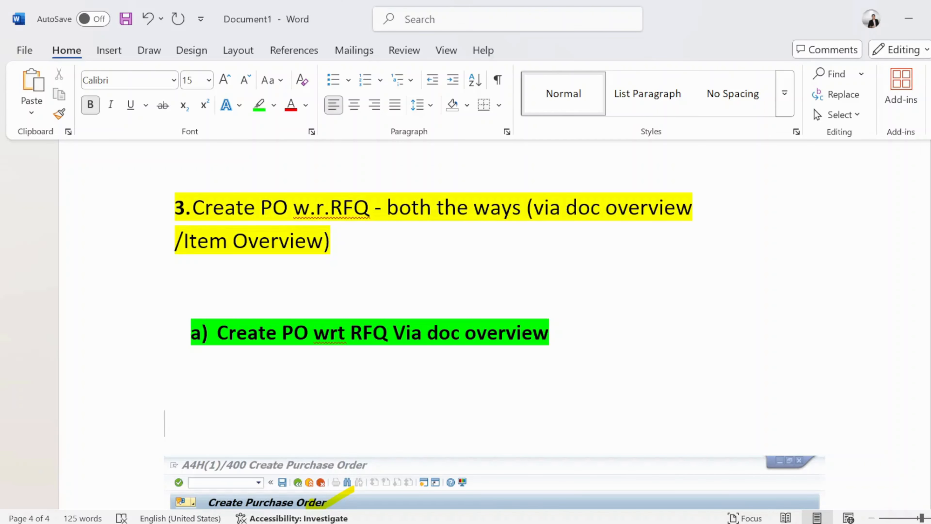
# - Copy the two instruction paragraphs, from "Go to Document overview on" to "highlighted yellow colour", in the "Via document overview" section
pyautogui.scroll(20, 275, 377)
pyautogui.scroll(-5, 517, 325)
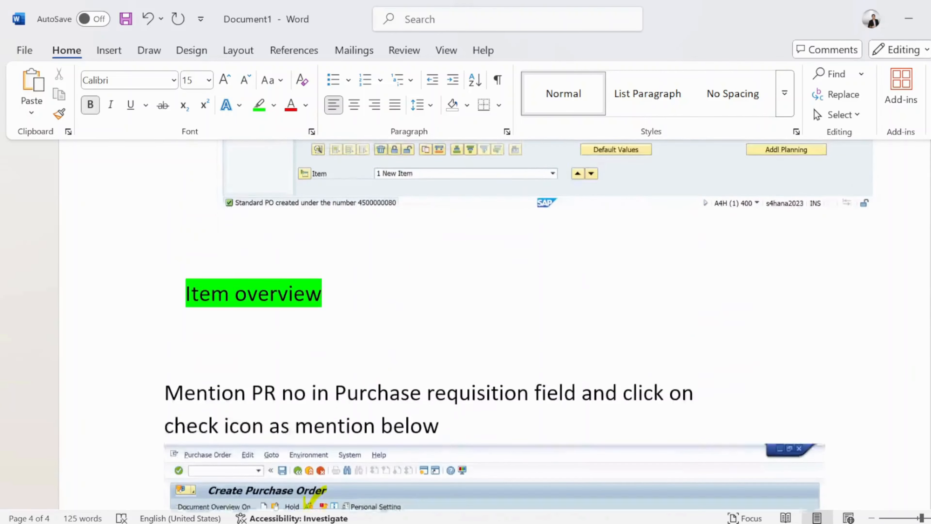
pyautogui.scroll(-20, 495, 326)
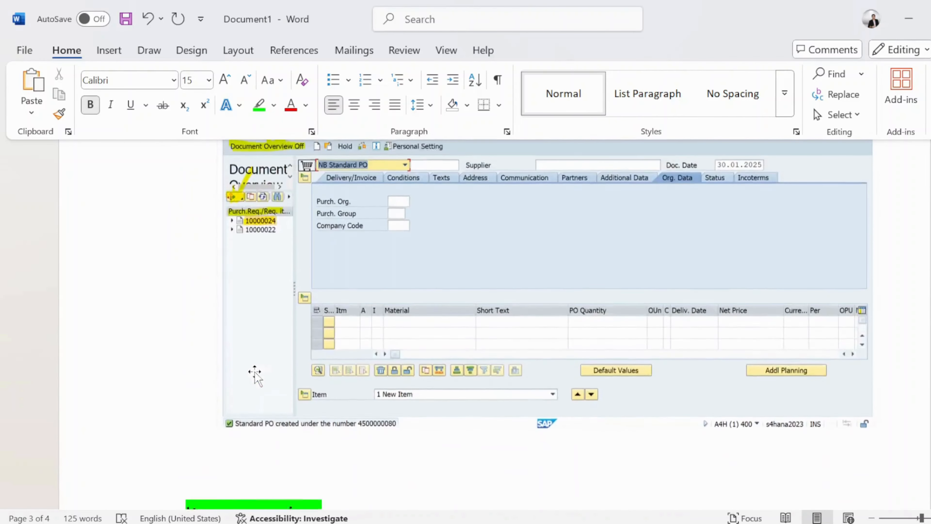
pyautogui.scroll(1, 495, 326)
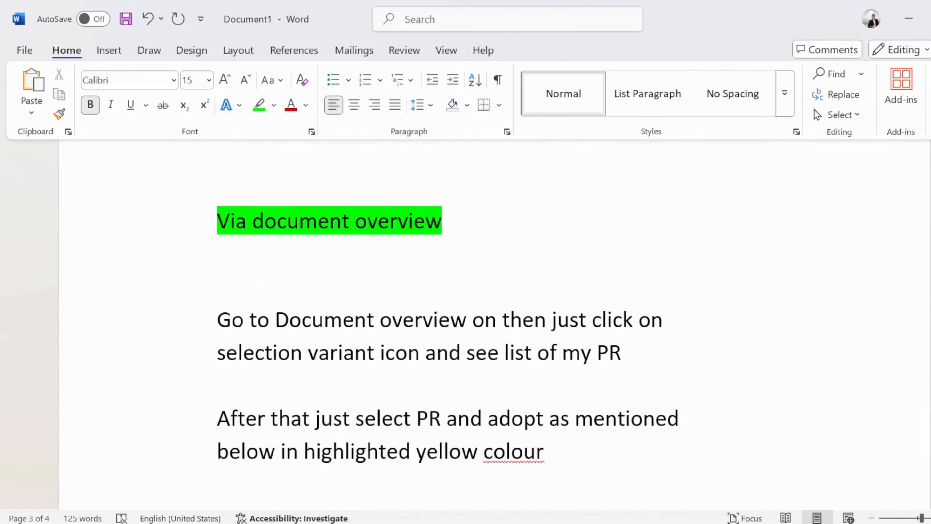
pyautogui.moveTo(217, 319); pyautogui.dragTo(541, 453)
pyautogui.hotkey('ctrl', 'c')
# - Paste the copied instructions between the "Create PO wrt RFQ Via doc overview" heading and its screenshot
pyautogui.scroll(-15, 469, 382)
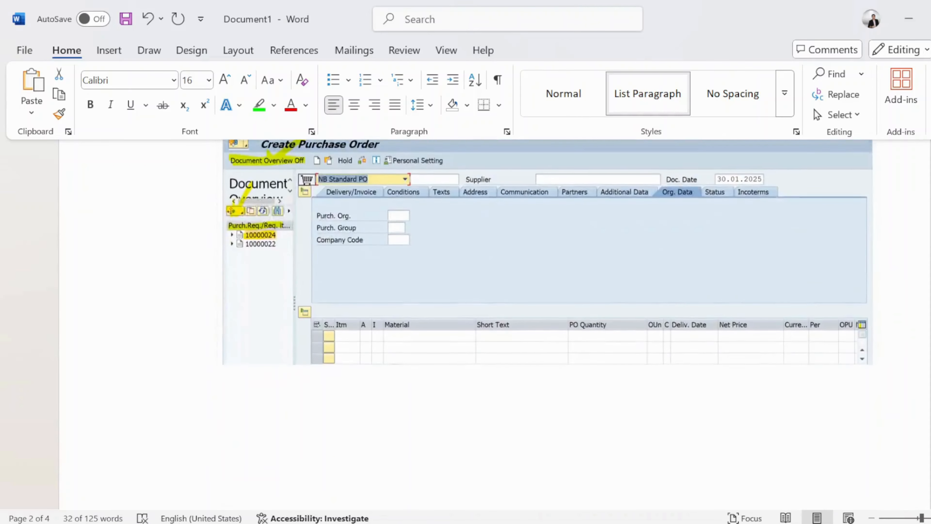
pyautogui.scroll(-2, 469, 330)
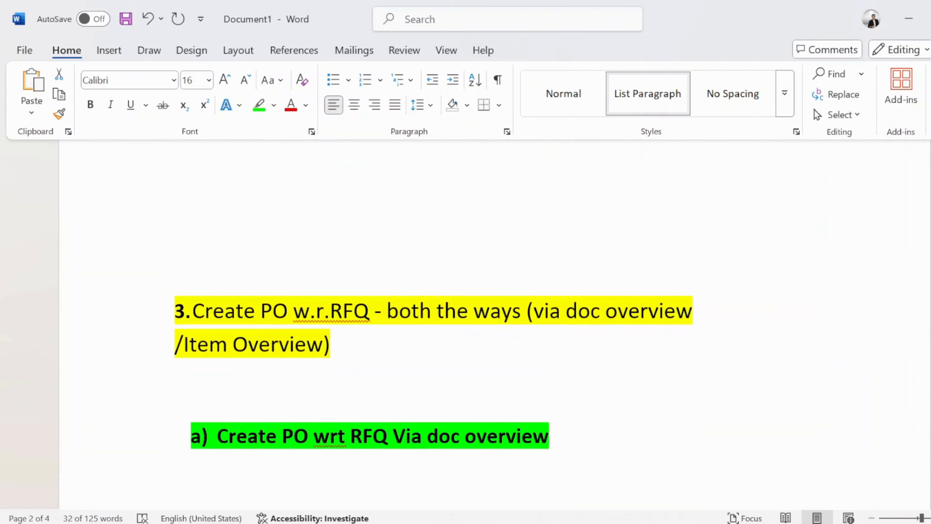
pyautogui.scroll(-7, 469, 330)
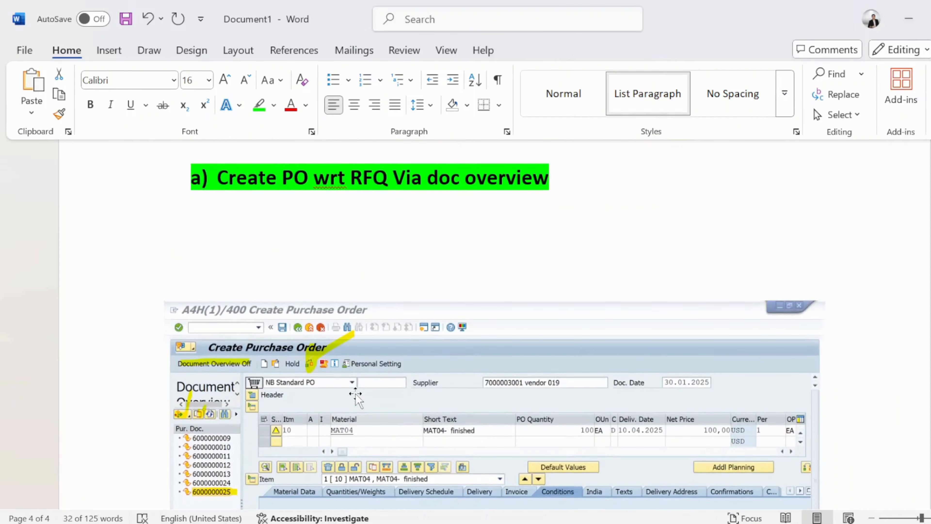
pyautogui.click(270, 252)
pyautogui.hotkey('ctrl', 'v')
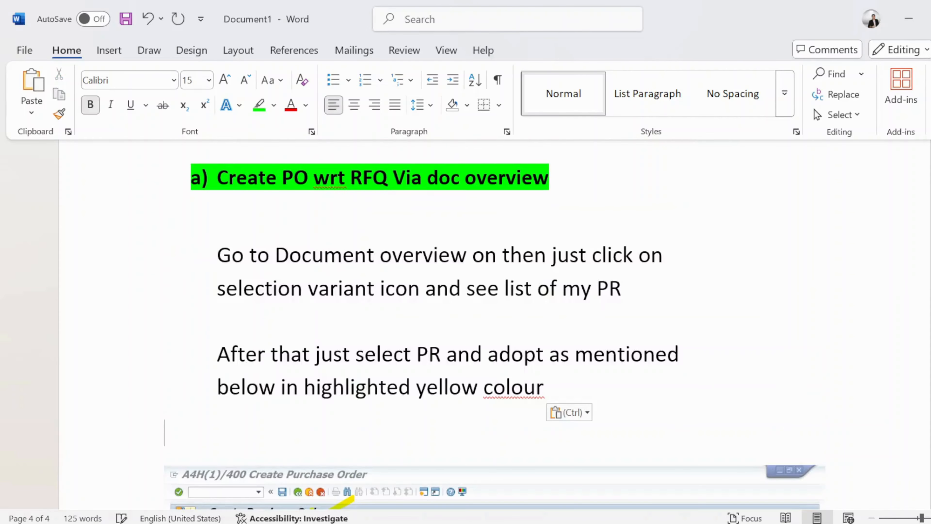
# - Replace "PR" with "RFQ" at the end of the first pasted instruction paragraph
pyautogui.scroll(-1, 469, 330)
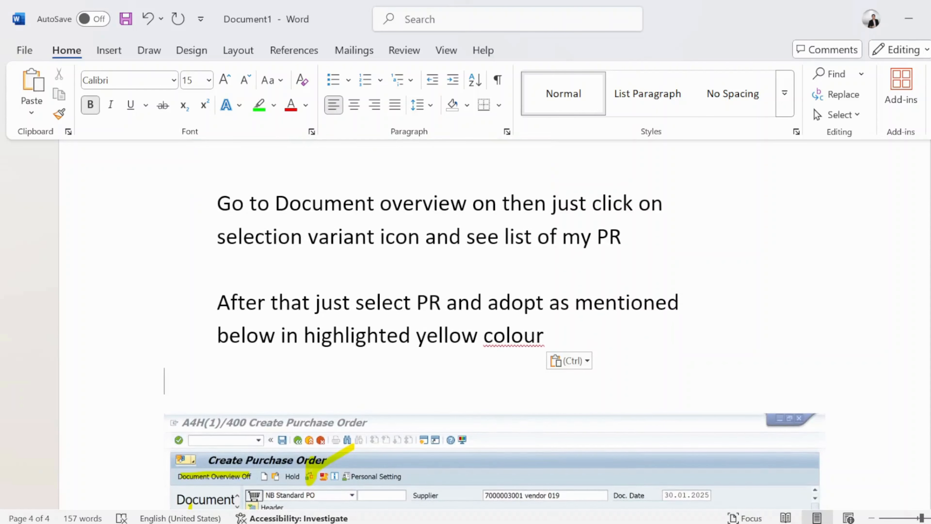
pyautogui.click(627, 237)
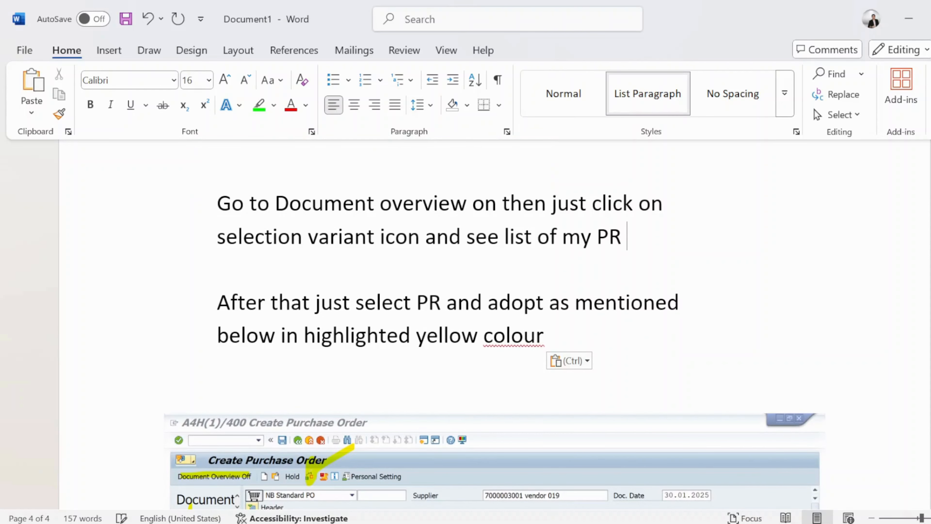
pyautogui.press('BackSpace')
pyautogui.press('BackSpace')
pyautogui.press('BackSpace')
pyautogui.press('capslock')
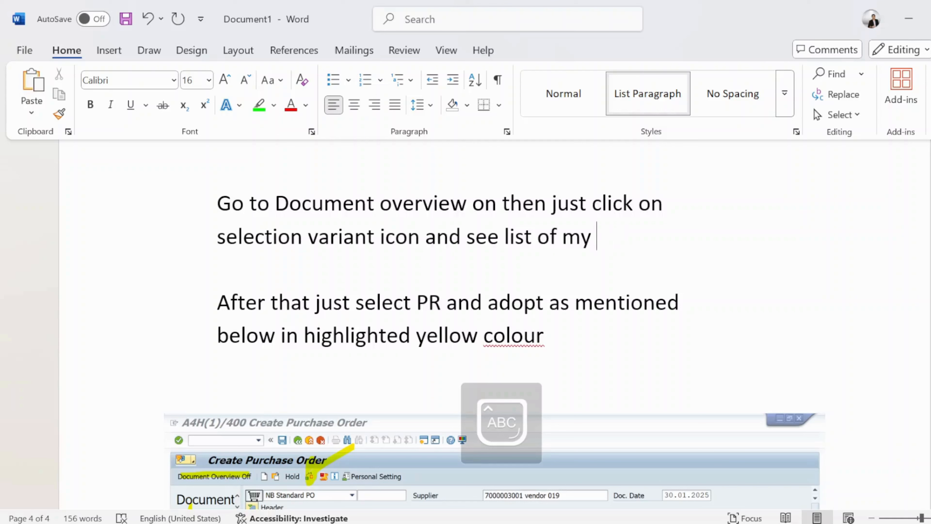
pyautogui.write('RFQ')
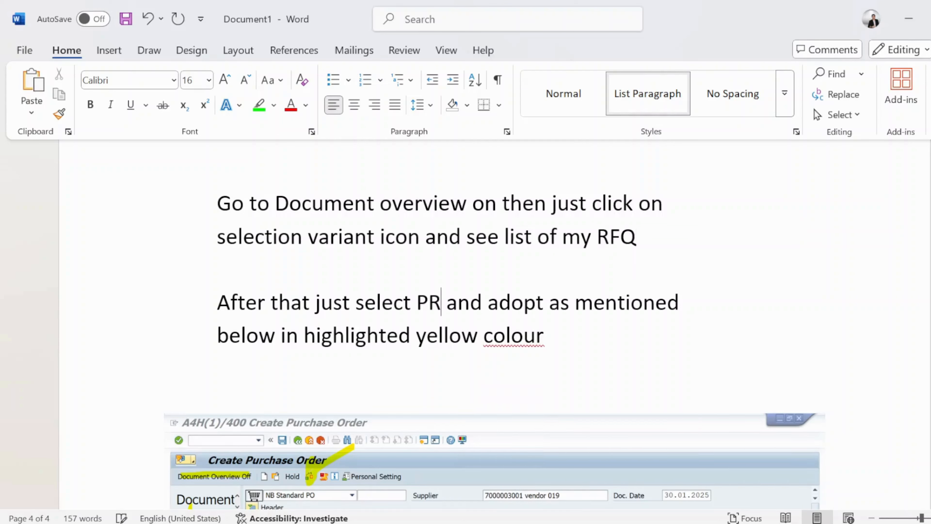
# - Replace "PR" with "RFQ Number" in the second pasted paragraph, after "After that just select"
pyautogui.press('BackSpace')
pyautogui.press('BackSpace')
pyautogui.write('RFQ')
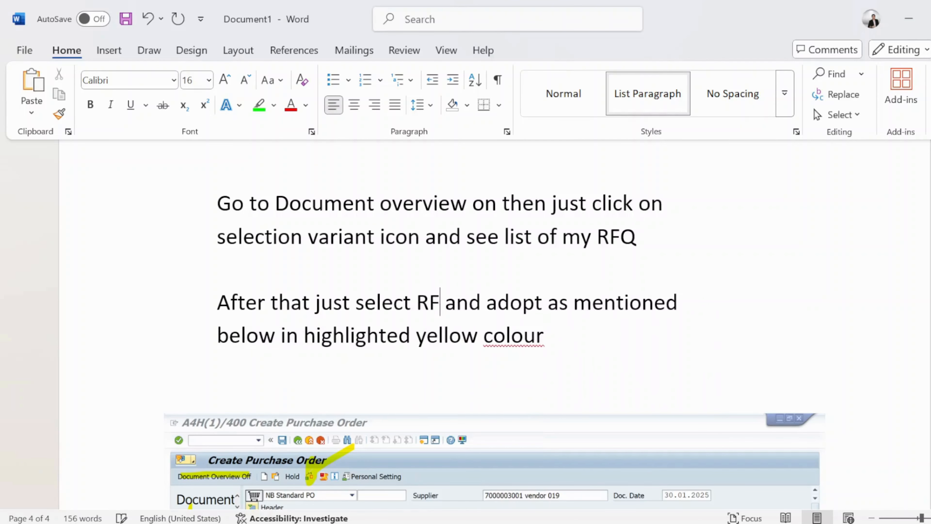
pyautogui.write(' N')
pyautogui.press('capslock')
pyautogui.write('u')
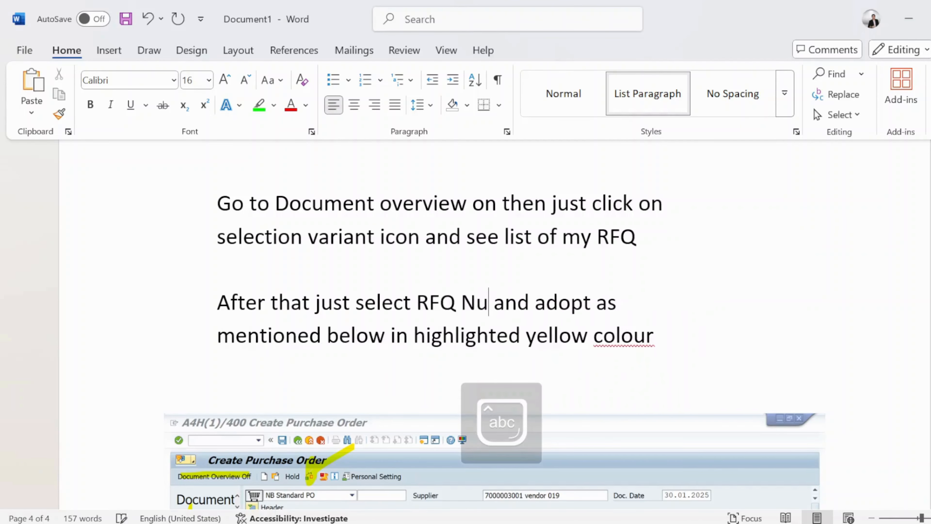
pyautogui.write('m')
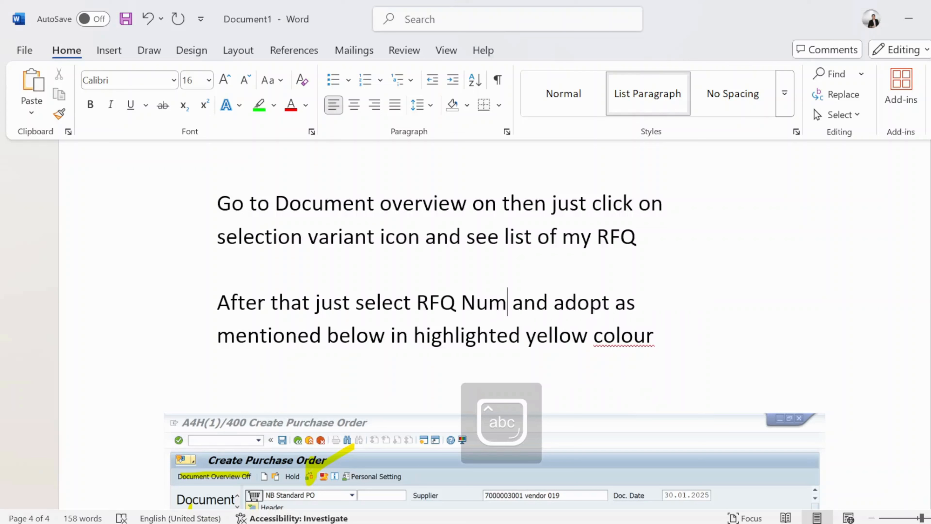
pyautogui.write('ber')
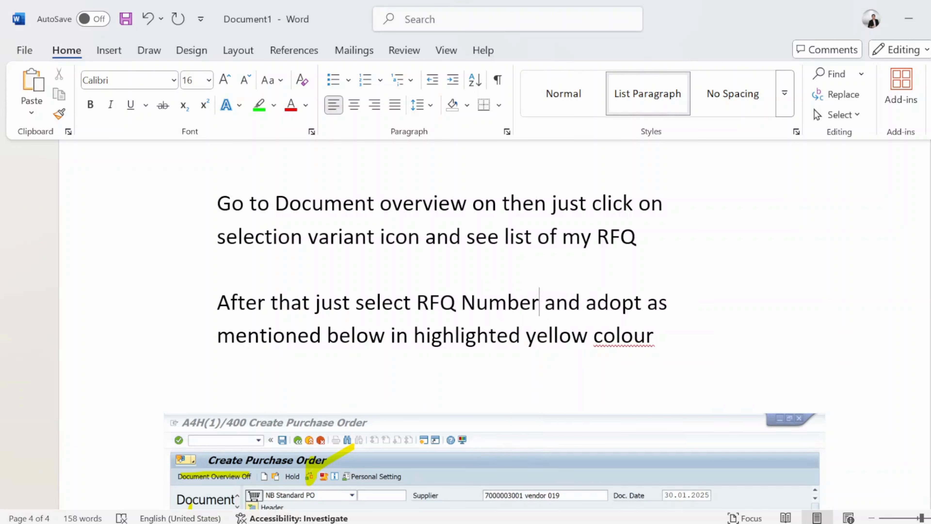
# - Copy the green heading "Create PO wrt RFQ Via doc overview" and paste it on a new line below its screenshot, above heading 4
pyautogui.scroll(-10, 494, 323)
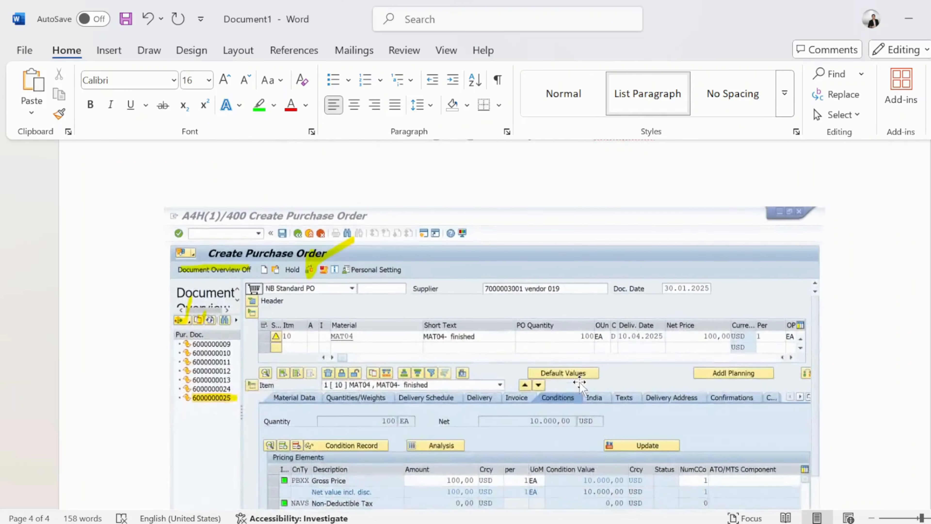
pyautogui.scroll(1, 495, 323)
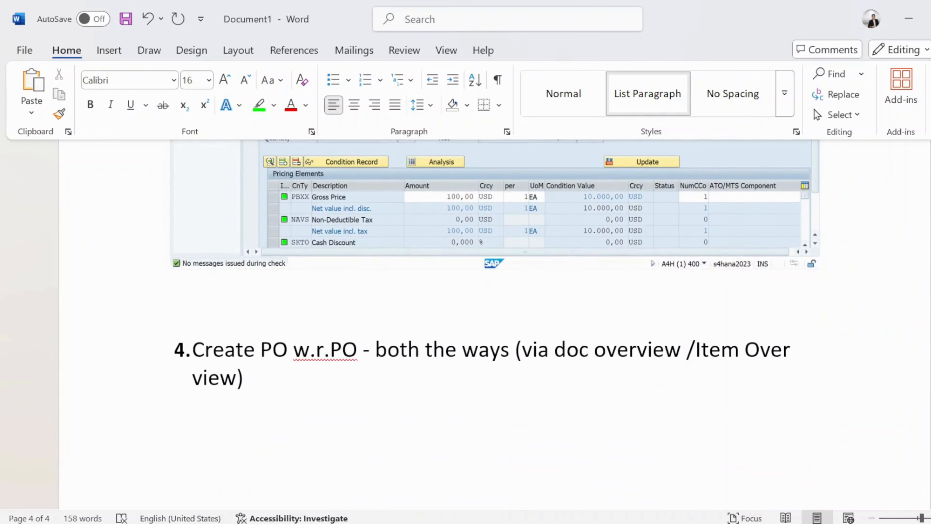
pyautogui.click(216, 302)
pyautogui.scroll(15, 495, 323)
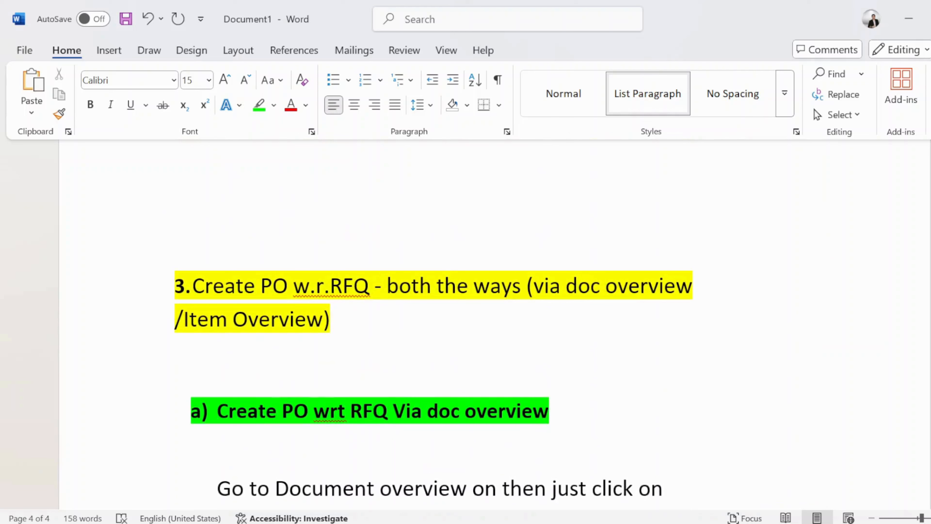
pyautogui.moveTo(558, 411); pyautogui.dragTo(220, 418)
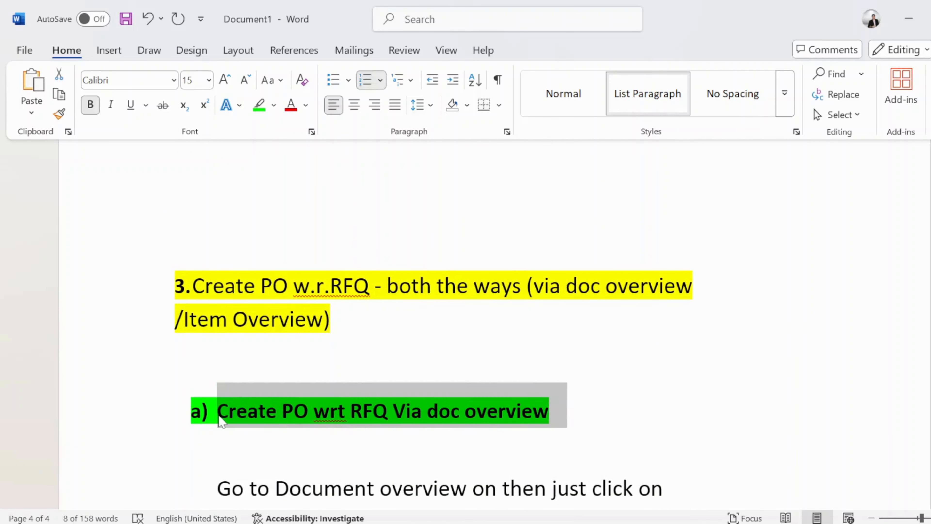
pyautogui.scroll(-15, 358, 388)
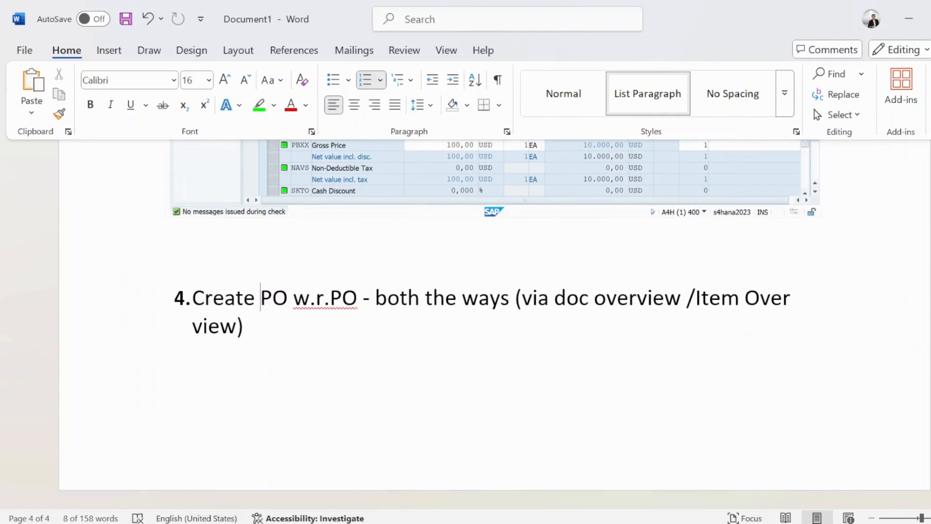
pyautogui.click(217, 251)
pyautogui.press('Return')
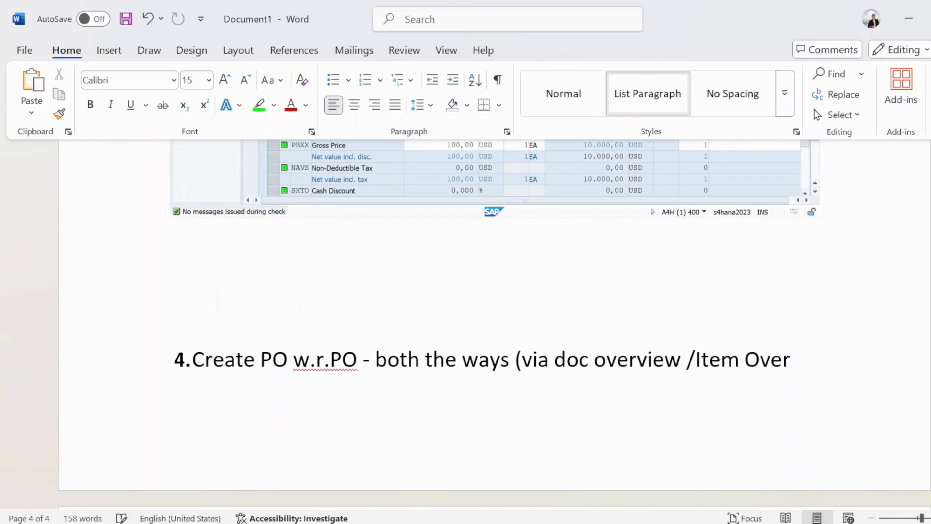
pyautogui.write('a)  Create PO wrt RFQ Via doc overview')
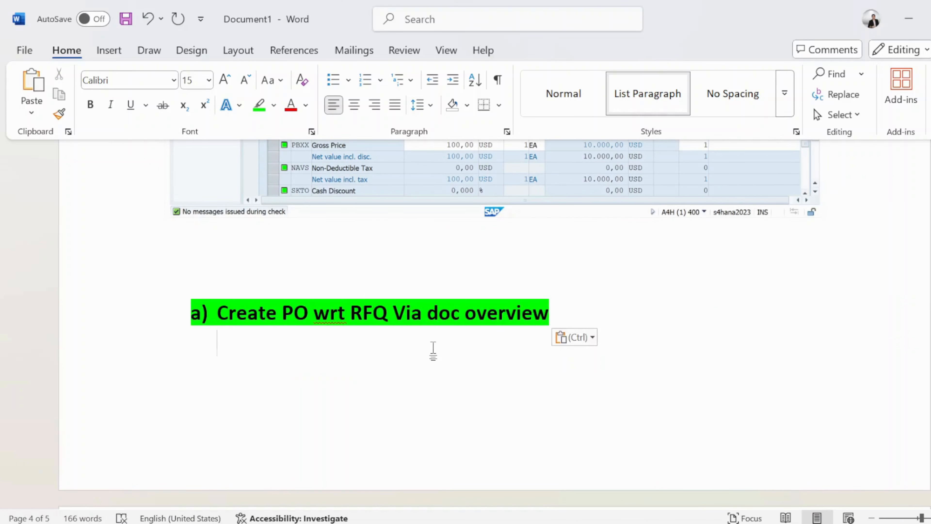
# - Change the pasted heading's ending to "Via Item overview" and insert a page break below it
pyautogui.press('BackSpace')
pyautogui.press('BackSpace')
pyautogui.press('BackSpace')
pyautogui.press('BackSpace')
pyautogui.press('BackSpace')
pyautogui.press('BackSpace')
pyautogui.press('BackSpace')
pyautogui.press('BackSpace')
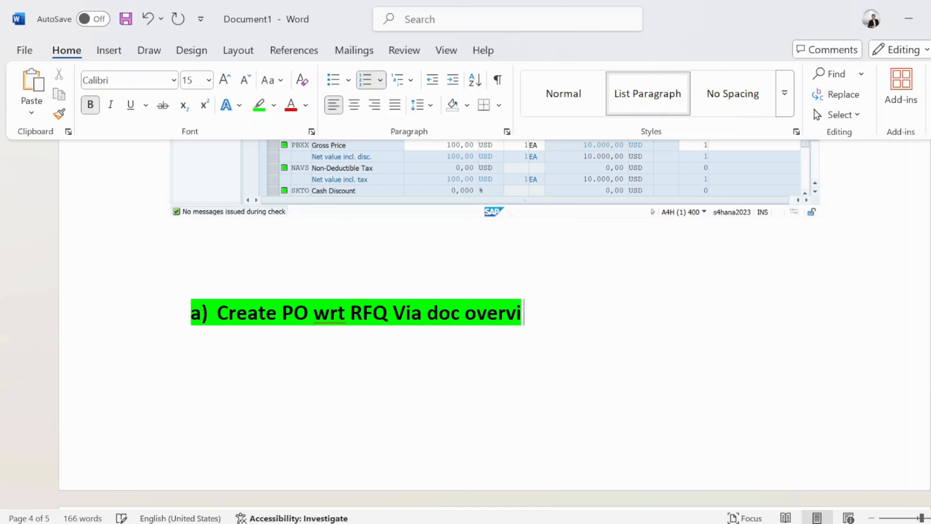
pyautogui.press('BackSpace')
pyautogui.press('BackSpace')
pyautogui.press('BackSpace')
pyautogui.press('BackSpace')
pyautogui.press('BackSpace')
pyautogui.press('BackSpace')
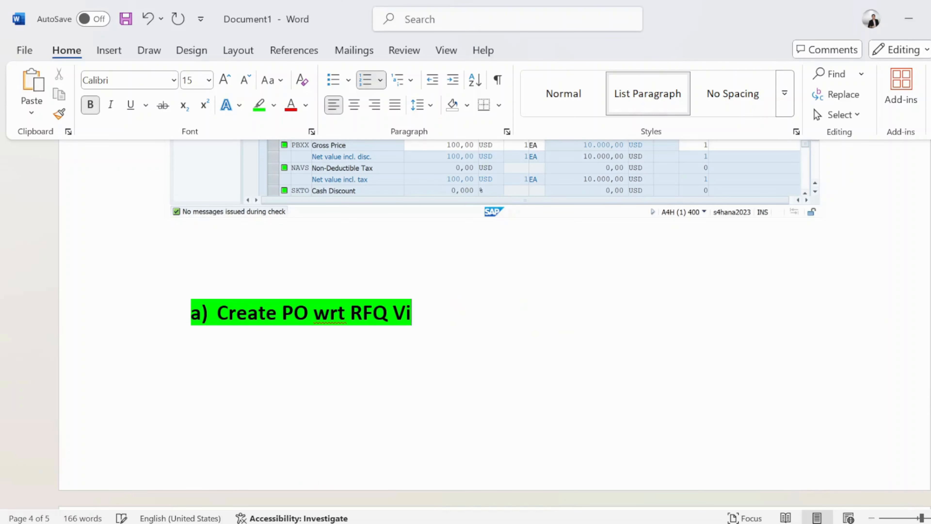
pyautogui.write('a')
pyautogui.press('capslock')
pyautogui.write('IL')
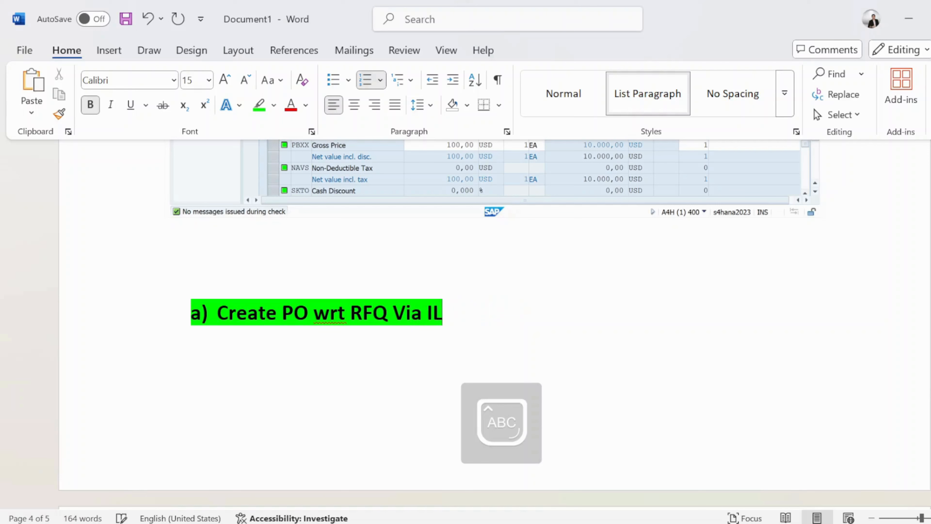
pyautogui.press('BackSpace')
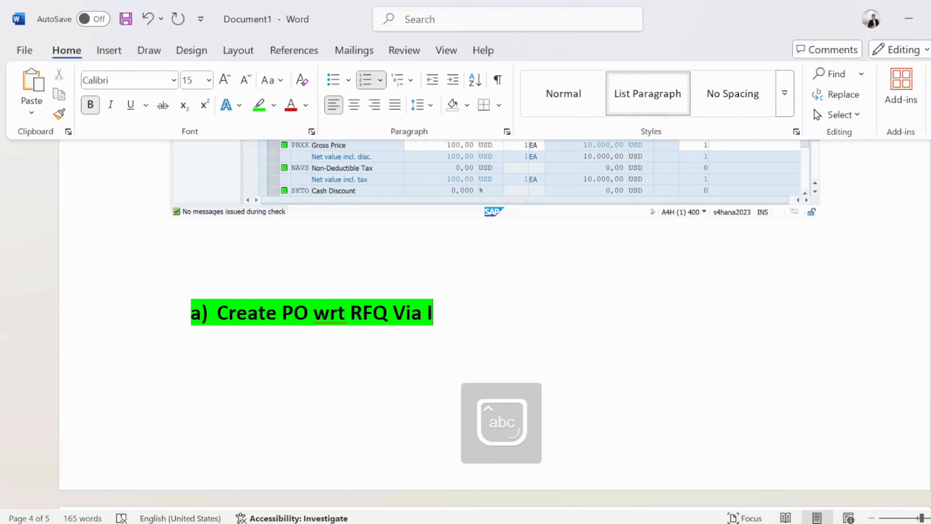
pyautogui.write('tem ov')
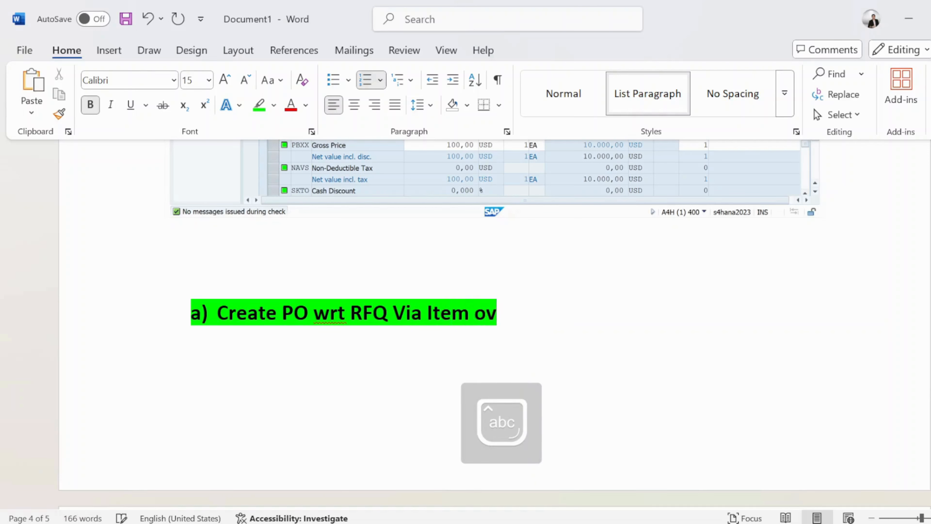
pyautogui.write('erview')
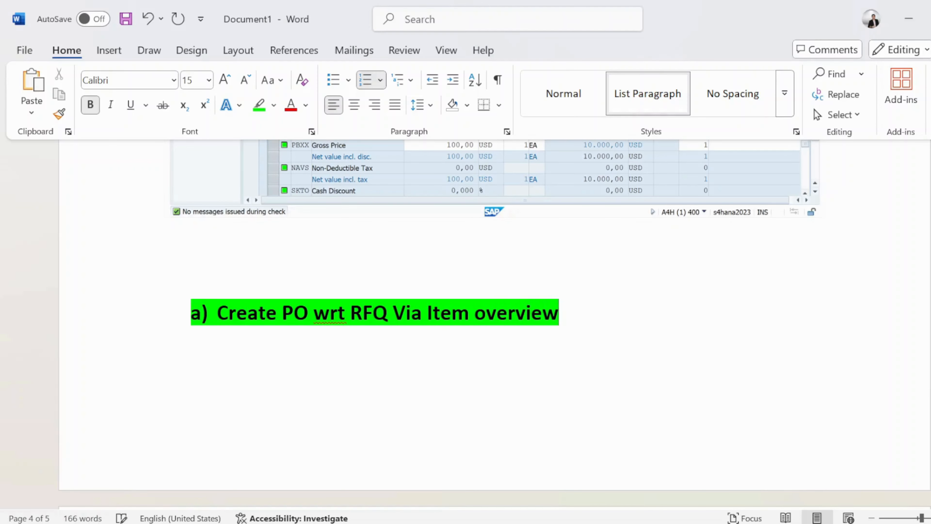
pyautogui.press('Return')
pyautogui.press('BackSpace')
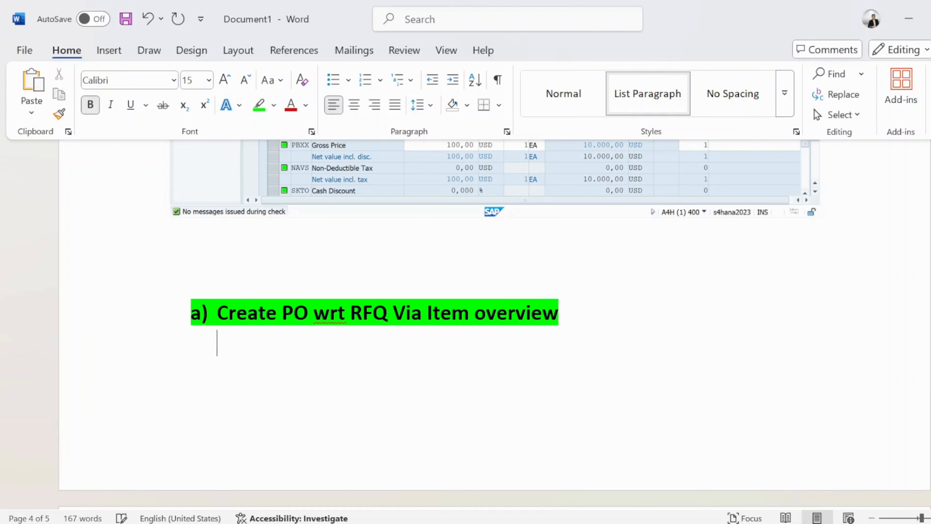
pyautogui.hotkey('ctrl', 'Return')
pyautogui.hotkey('alt', 'Tab')
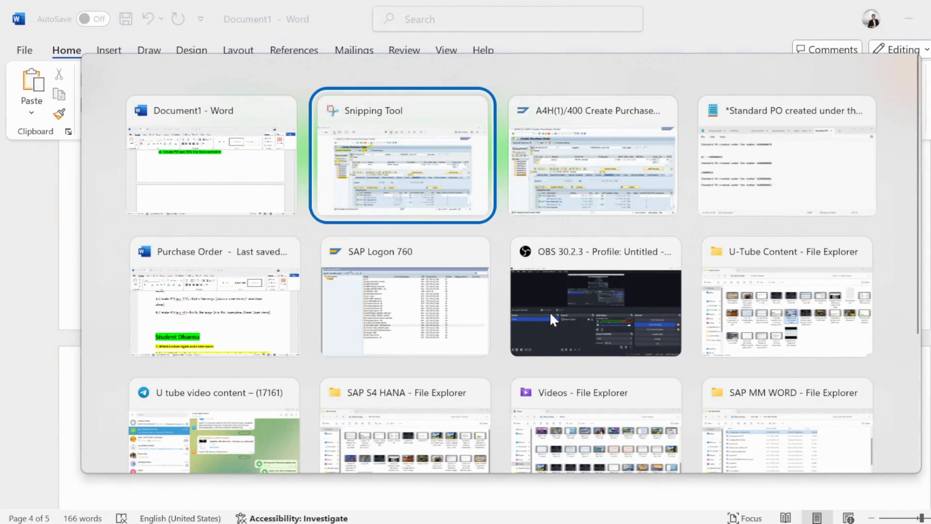
pyautogui.hotkey('alt', 'Tab')
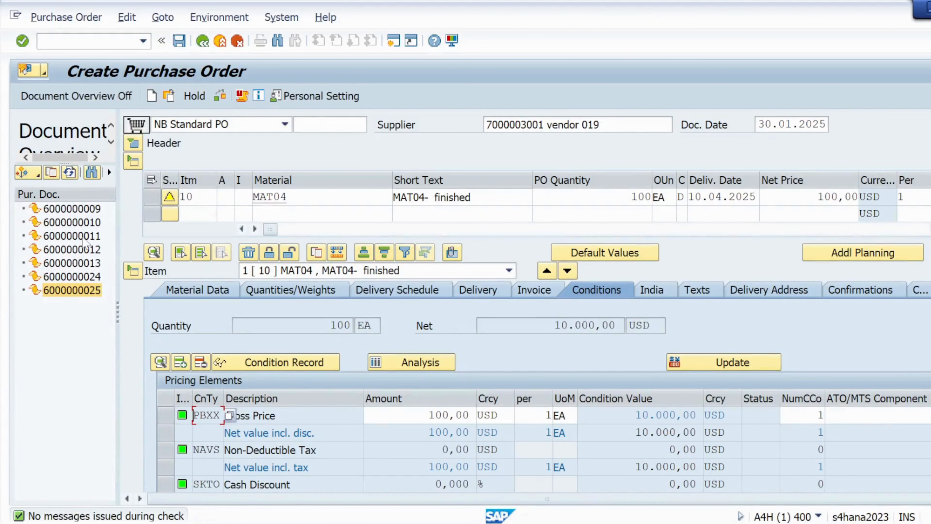
pyautogui.click(85, 41)
pyautogui.write('/nme')
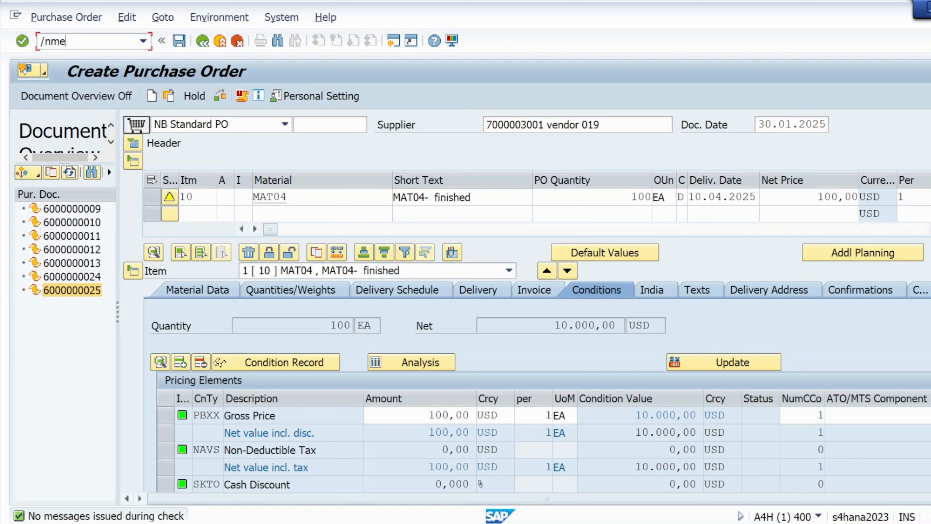
pyautogui.click(90, 278)
pyautogui.doubleClick(90, 278)
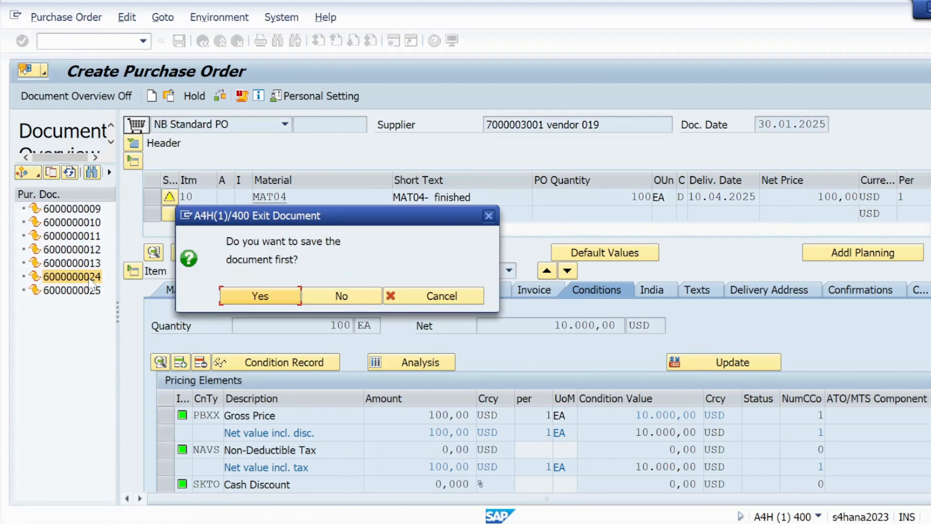
pyautogui.click(490, 217)
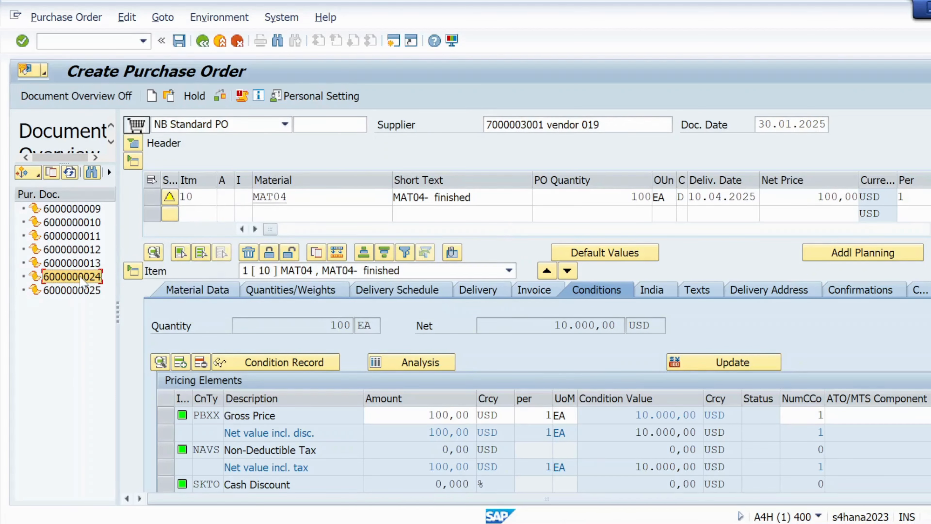
pyautogui.hotkey('alt', 'Tab')
pyautogui.hotkey('alt', 'Tab')
pyautogui.hotkey('alt', 'Tab')
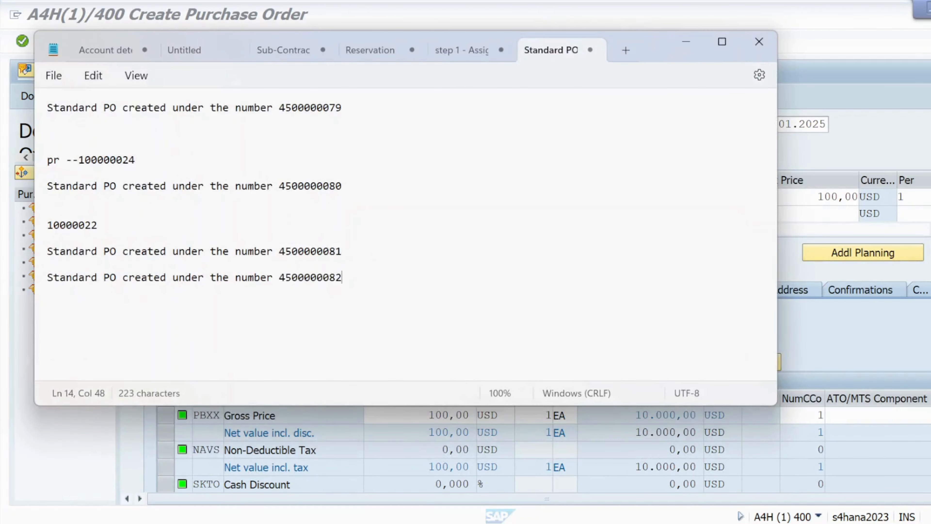
pyautogui.press('Return')
pyautogui.press('Return')
pyautogui.press('Return')
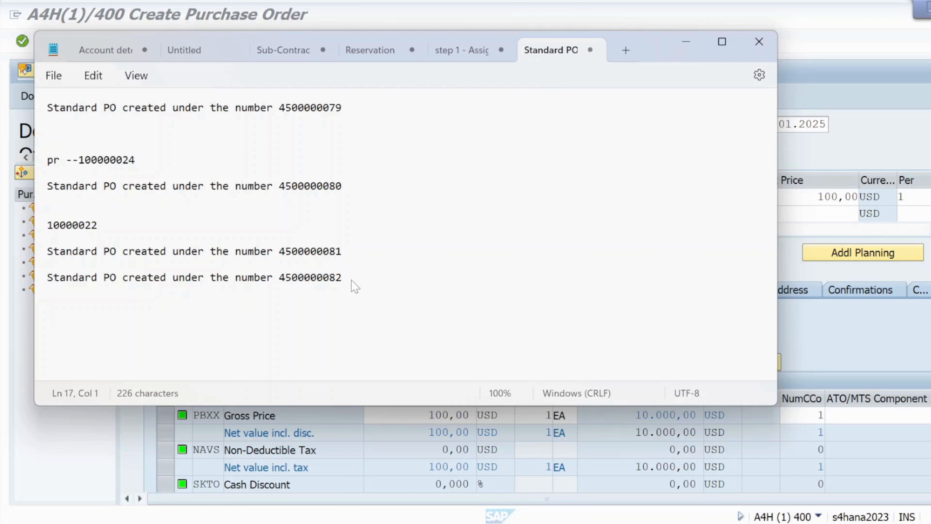
pyautogui.write('rfq---6000000024')
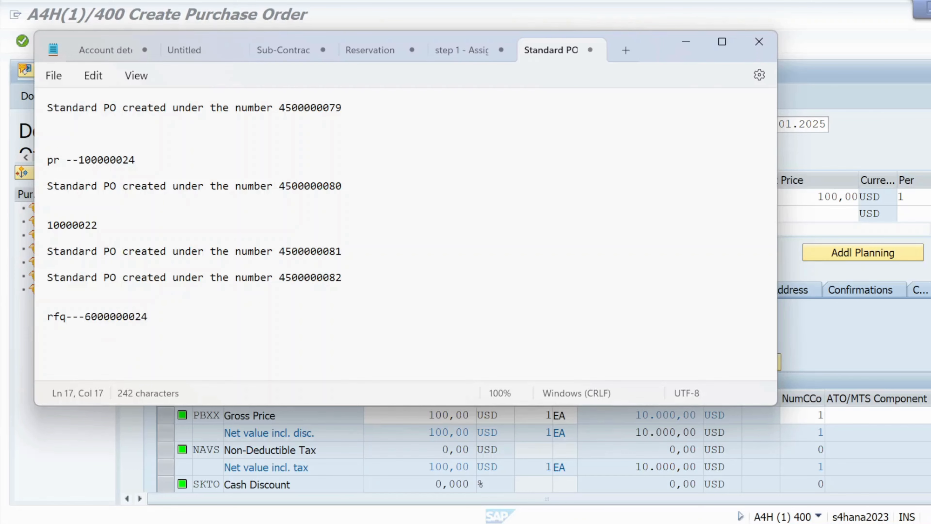
pyautogui.click(686, 42)
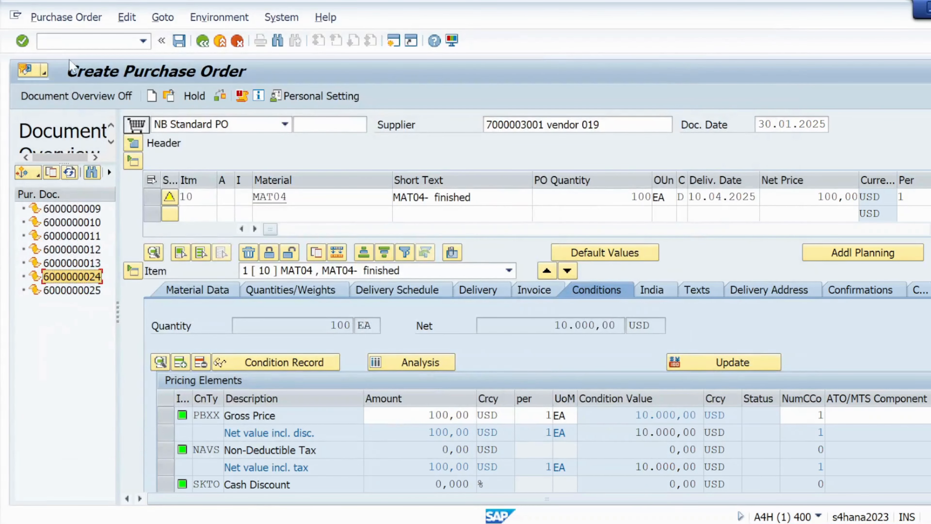
# - Start a fresh purchase order with transaction /nme21n and expand its item overview
pyautogui.click(69, 41)
pyautogui.write('/nme')
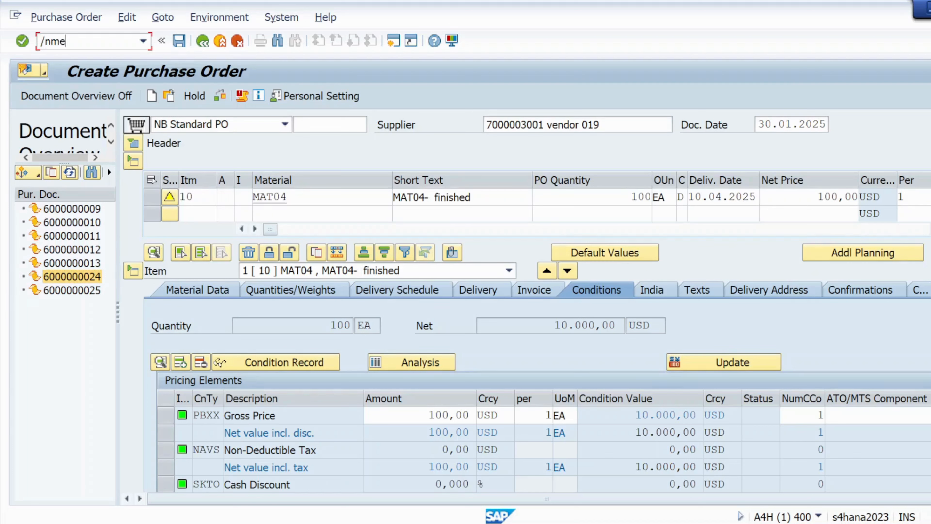
pyautogui.write('21n')
pyautogui.press('Return')
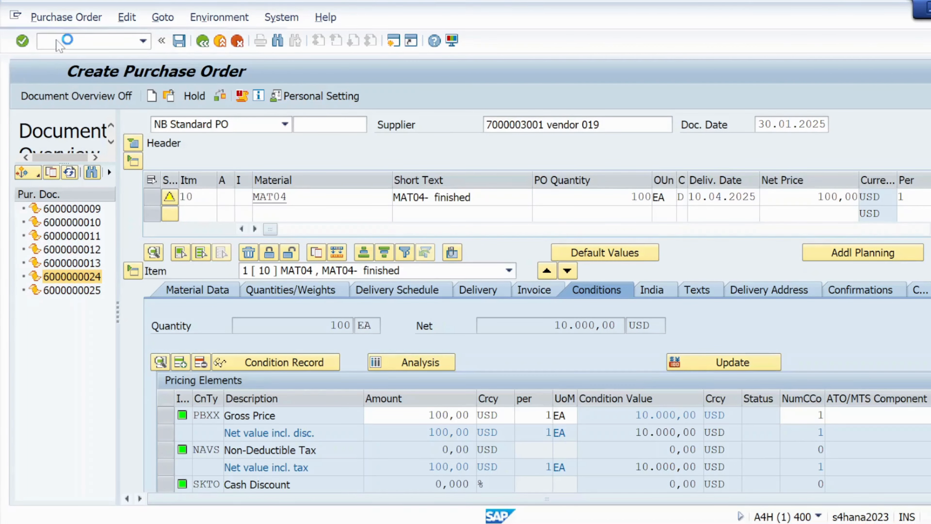
pyautogui.click(134, 122)
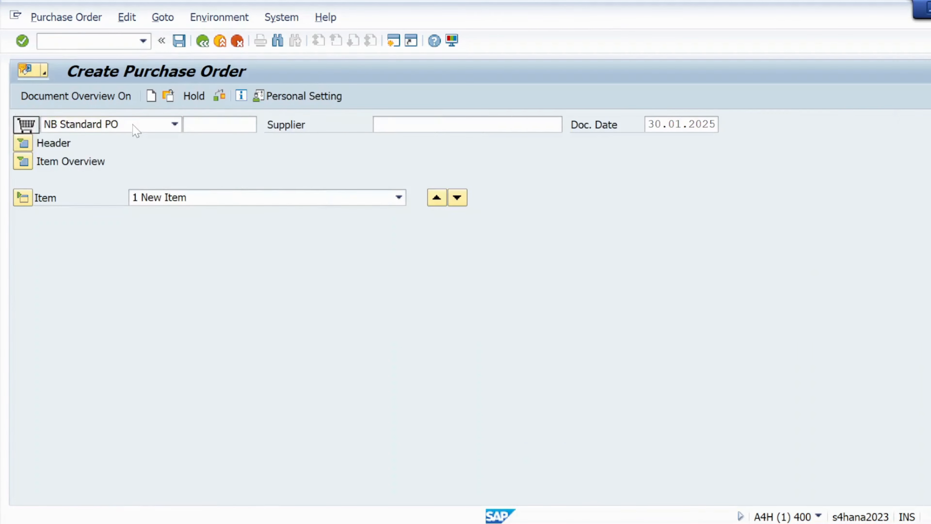
pyautogui.click(23, 162)
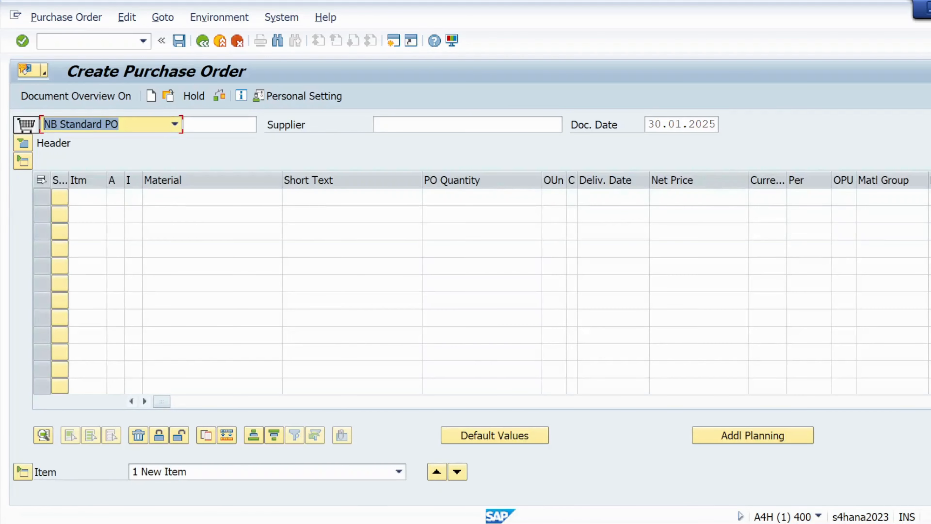
pyautogui.click(145, 401)
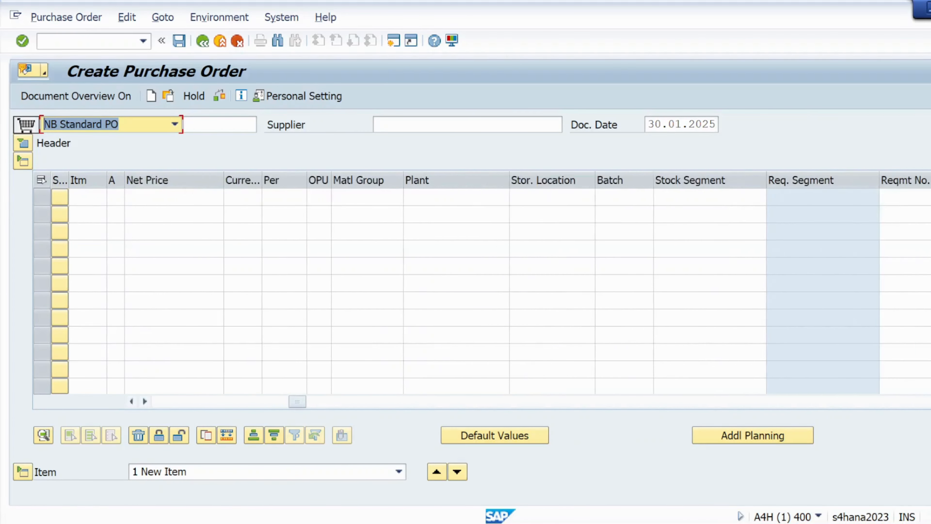
pyautogui.click(145, 401)
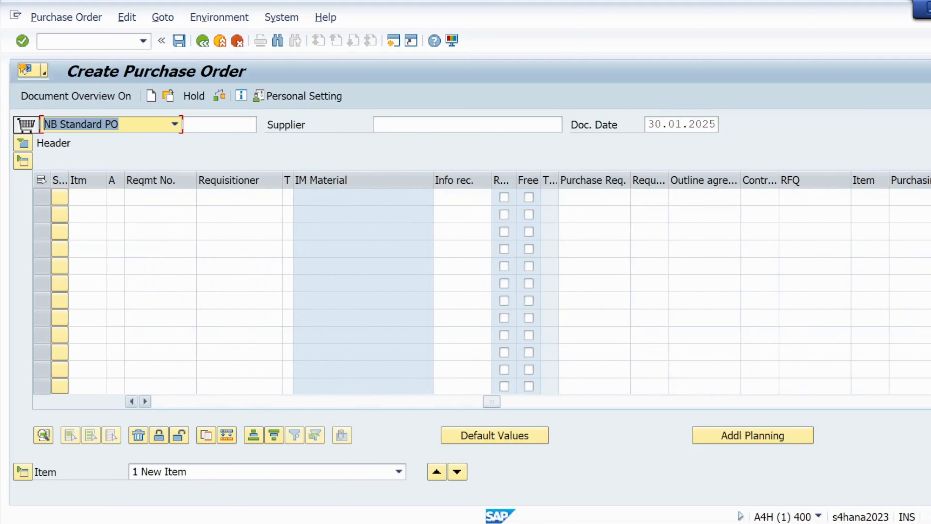
pyautogui.click(145, 402)
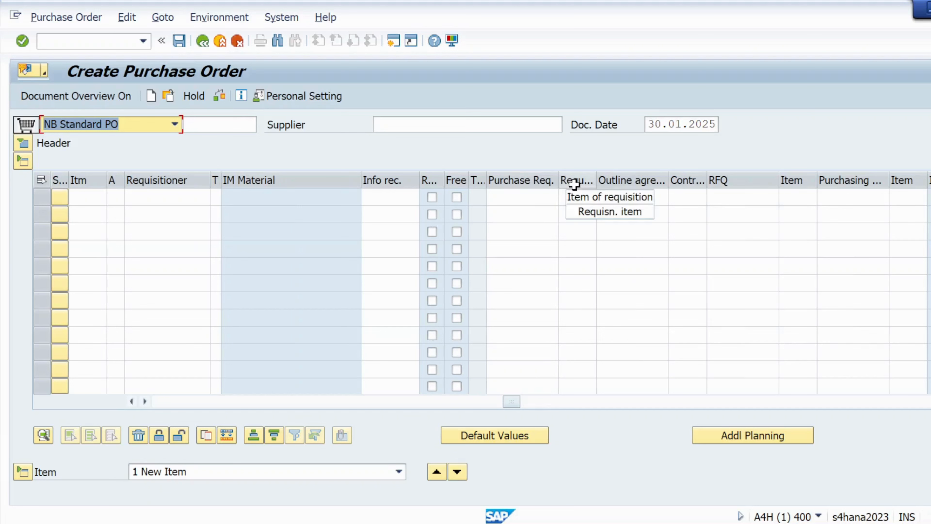
pyautogui.click(724, 180)
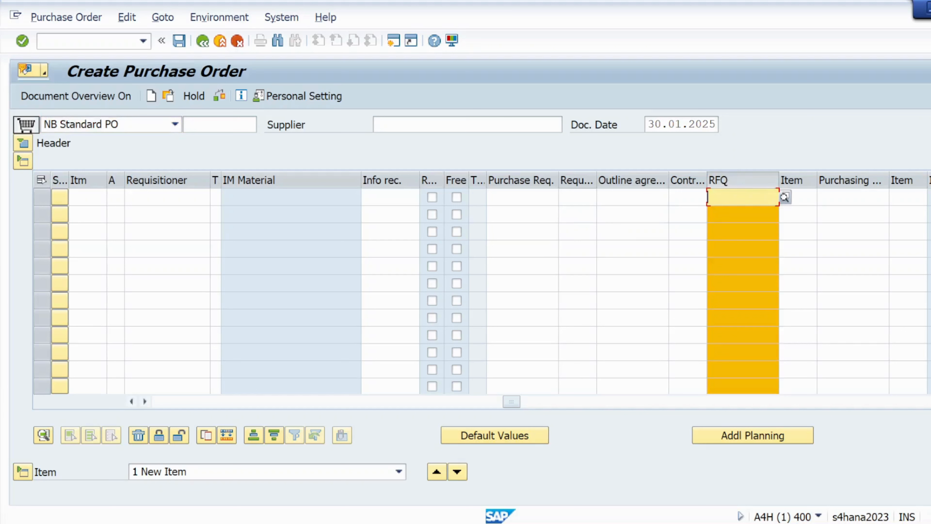
pyautogui.write('6000000024')
pyautogui.press('Return')
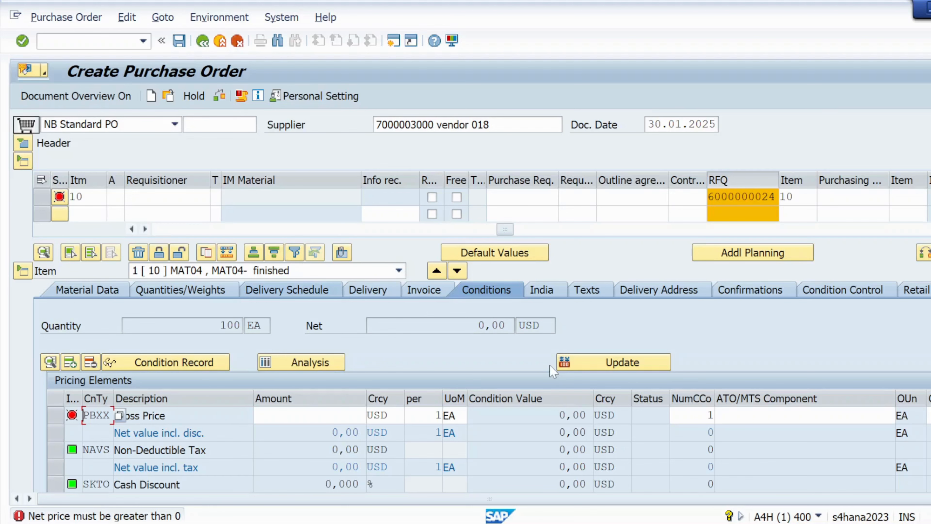
# - Capture a new Snipping Tool screenshot of the Create Purchase Order screen and maximize the snip's window
pyautogui.press('super')
pyautogui.write('sni')
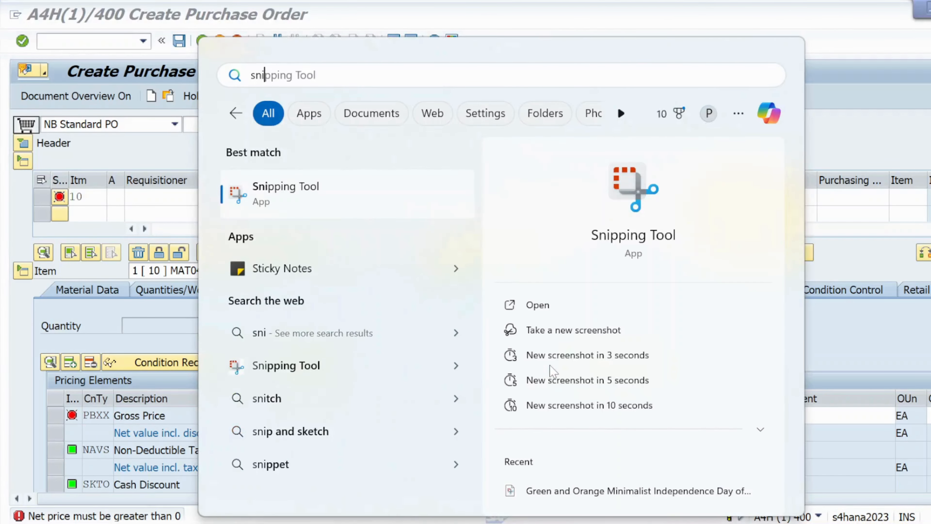
pyautogui.click(362, 205)
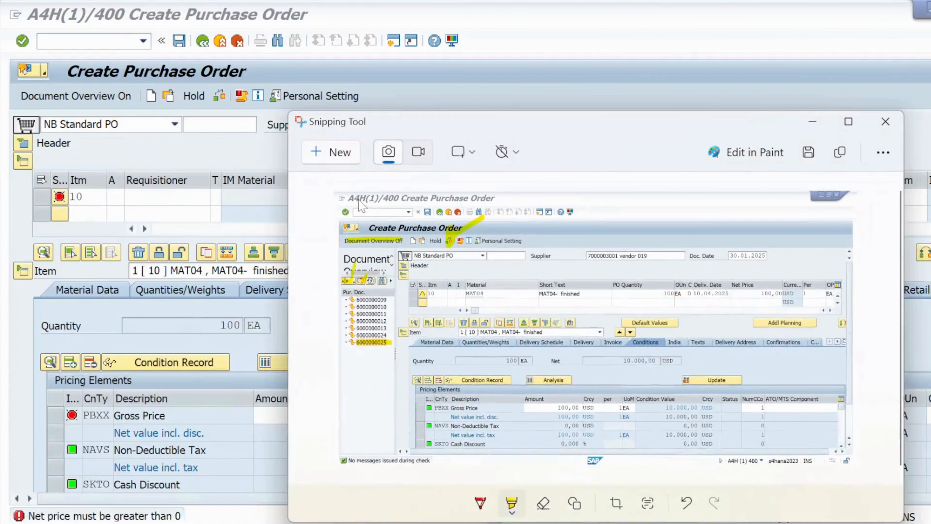
pyautogui.click(331, 152)
pyautogui.moveTo(2, 2); pyautogui.dragTo(633, 523)
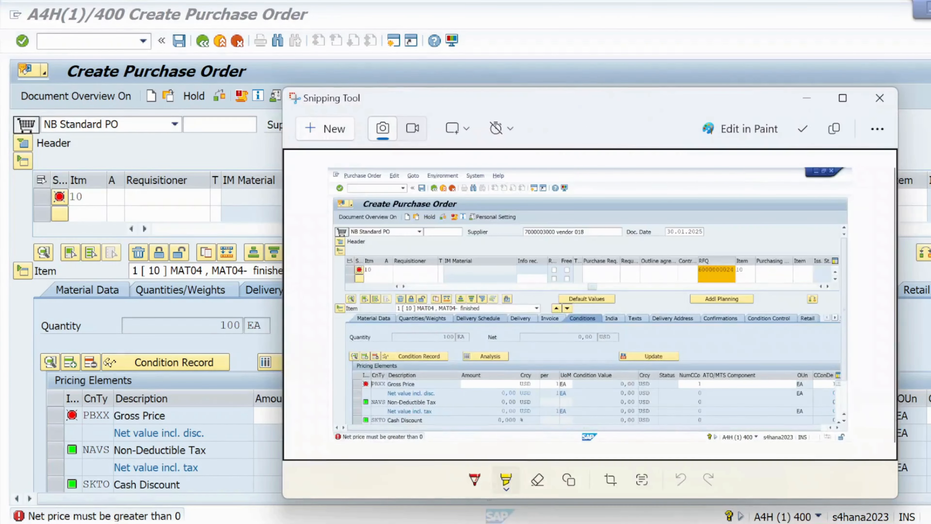
pyautogui.click(843, 97)
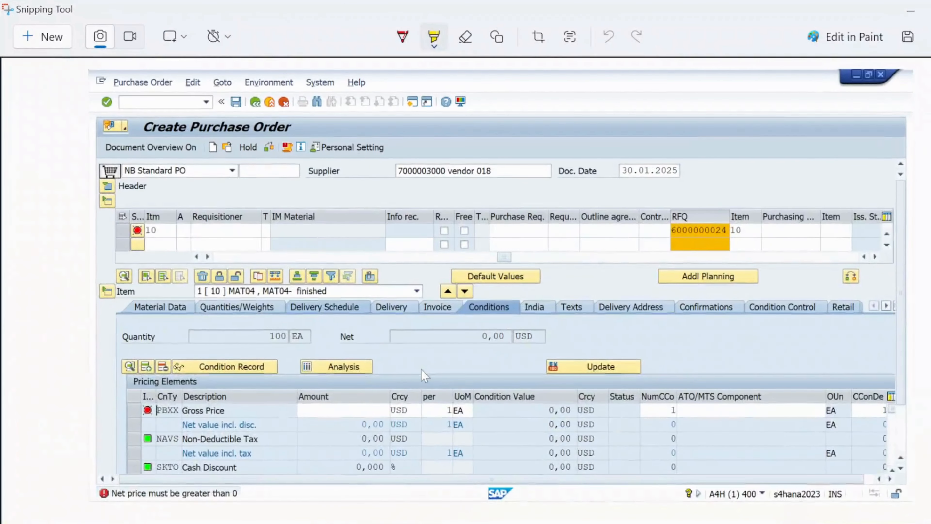
# - Switch to Word and paste the screenshot below the heading "Create PO wrt RFQ Via Item overview"
pyautogui.hotkey('alt', 'Tab')
pyautogui.hotkey('alt', 'Tab')
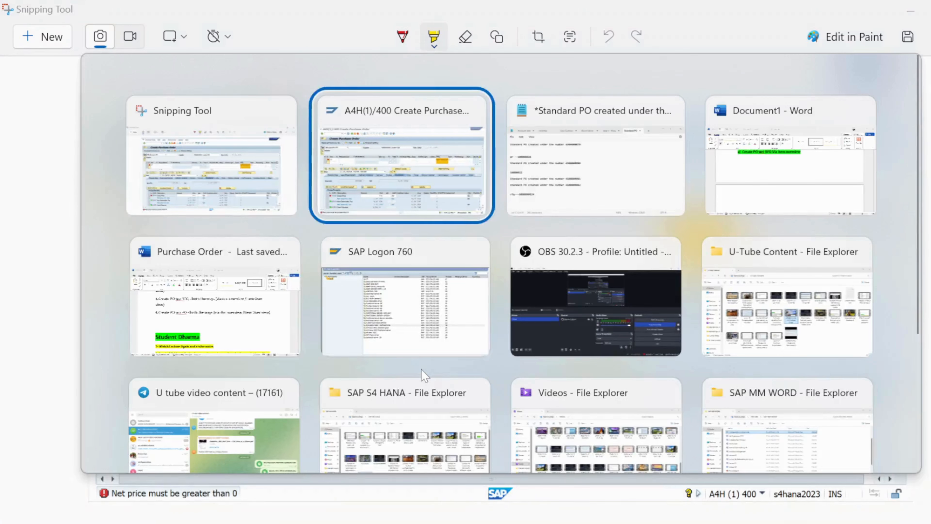
pyautogui.hotkey('alt', 'Tab')
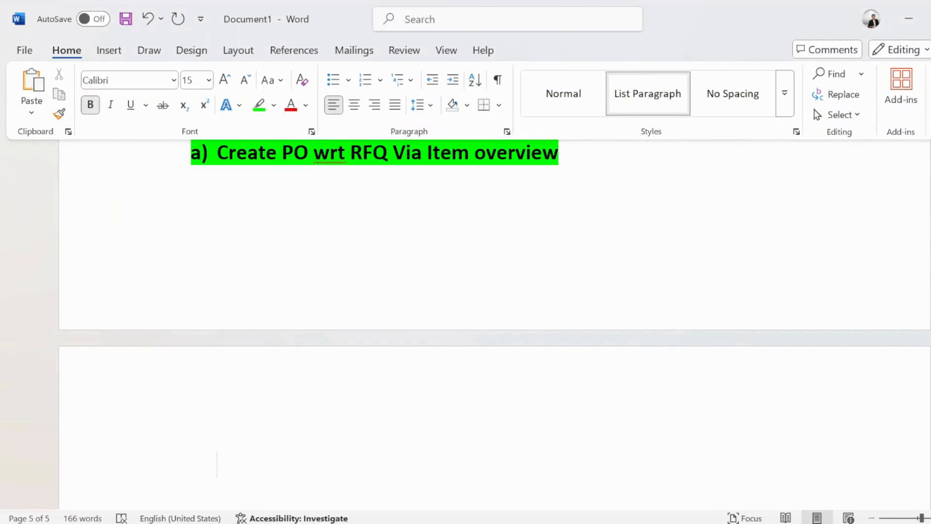
pyautogui.hotkey('ctrl', 'v')
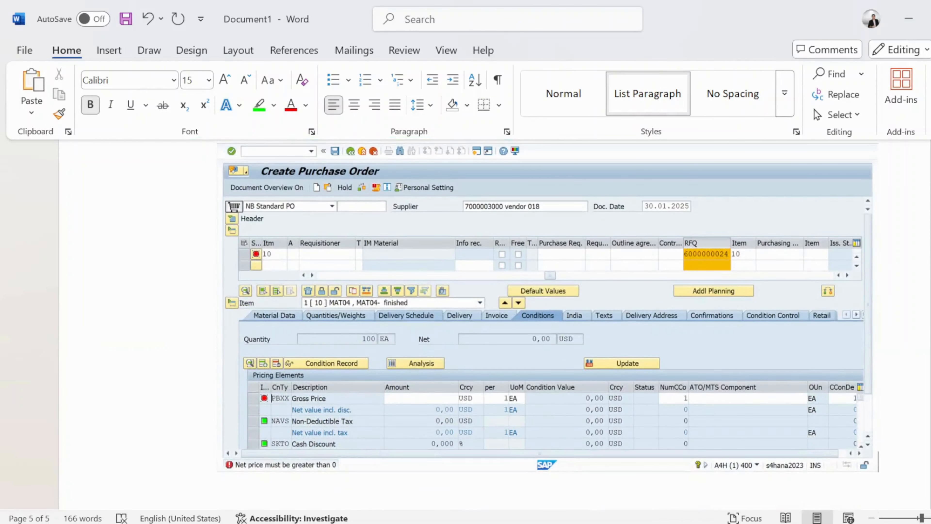
# - Copy the "Mention PR no in Purchase requisition field" instruction from the Item overview section and paste it above the new RFQ screenshot, after blank lines
pyautogui.moveTo(930, 440); pyautogui.dragTo(930, 339)
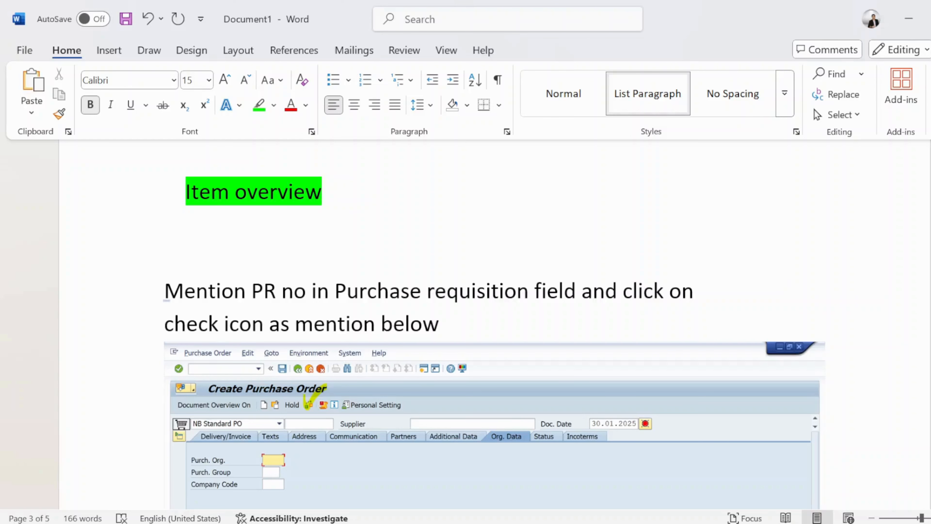
pyautogui.moveTo(165, 291); pyautogui.dragTo(518, 334)
pyautogui.hotkey('ctrl', 'c')
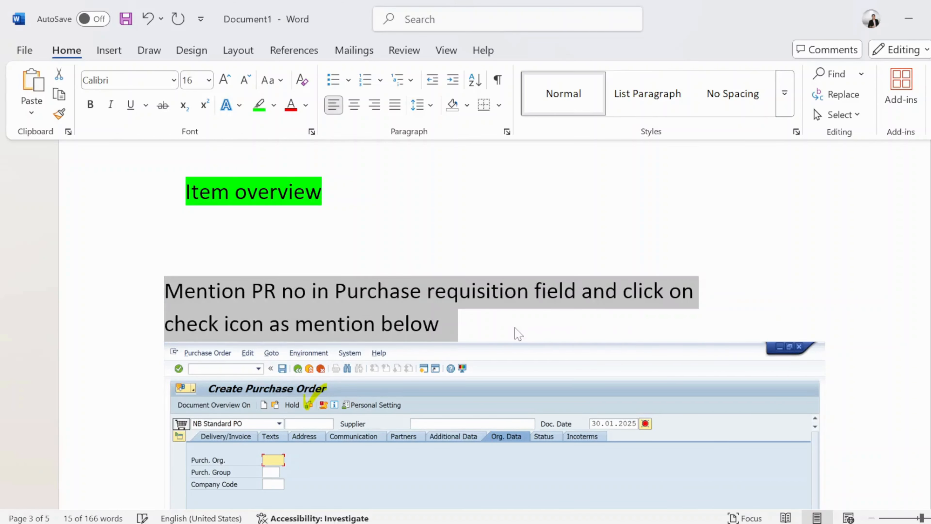
pyautogui.scroll(-15, 347, 176)
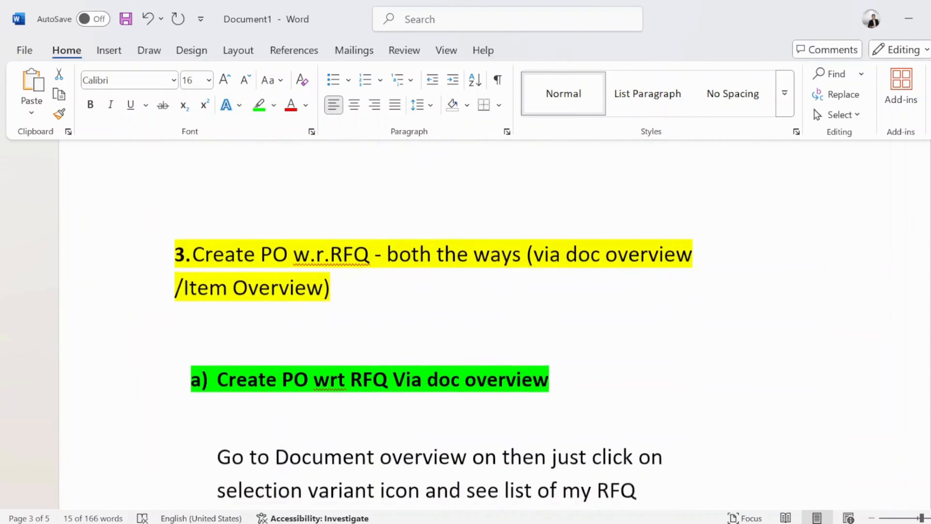
pyautogui.scroll(-12, 465, 322)
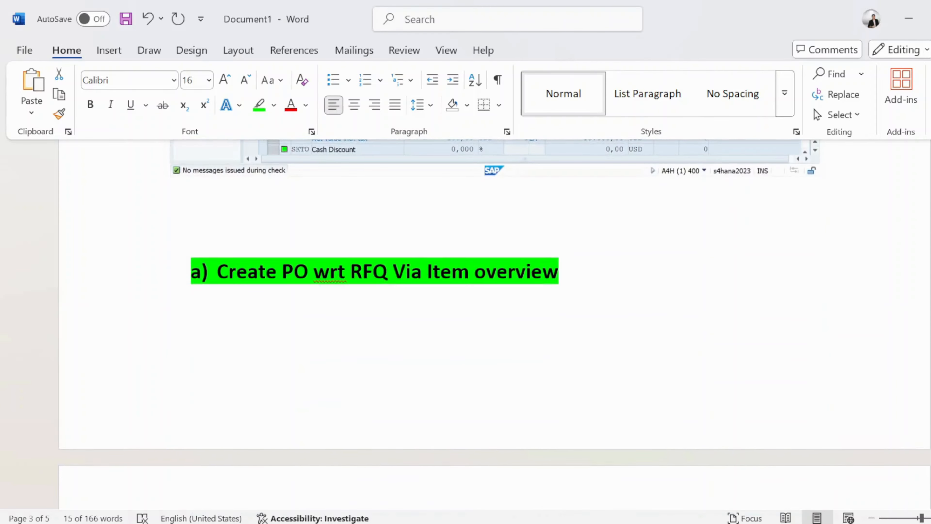
pyautogui.scroll(-8, 353, 342)
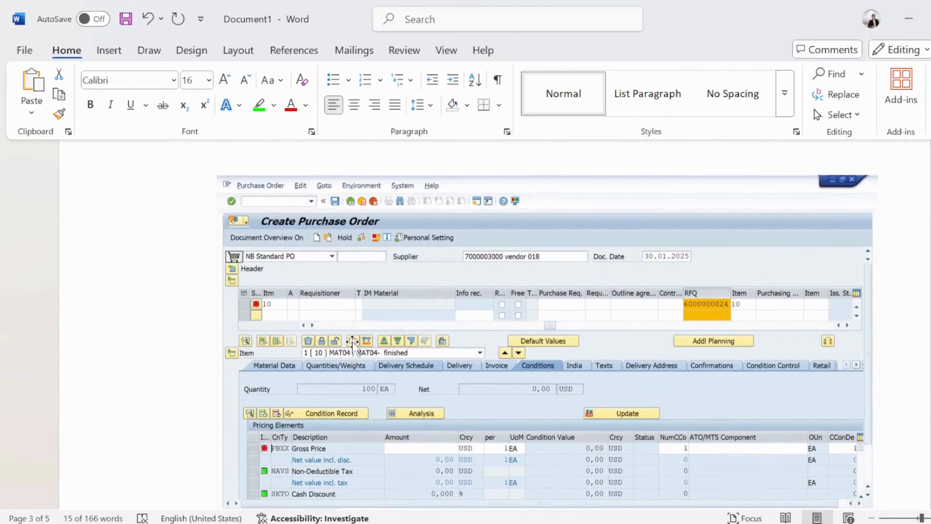
pyautogui.scroll(6, 353, 342)
pyautogui.scroll(1, 494, 325)
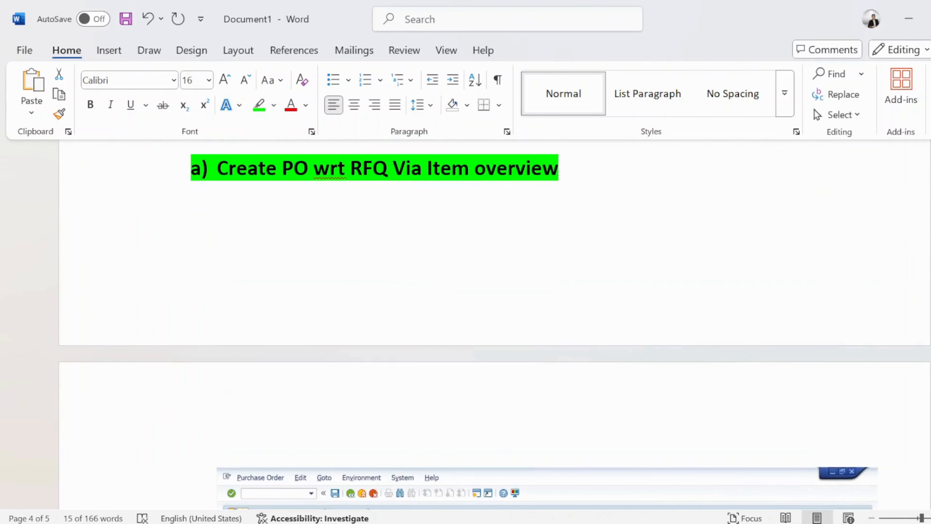
pyautogui.click(217, 198)
pyautogui.press('Return')
pyautogui.press('Return')
pyautogui.press('Return')
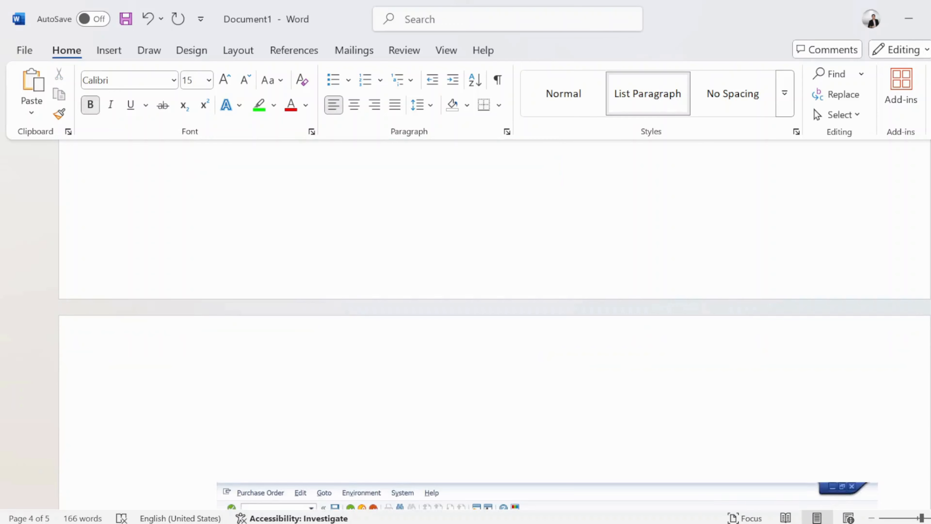
pyautogui.hotkey('ctrl', 'v')
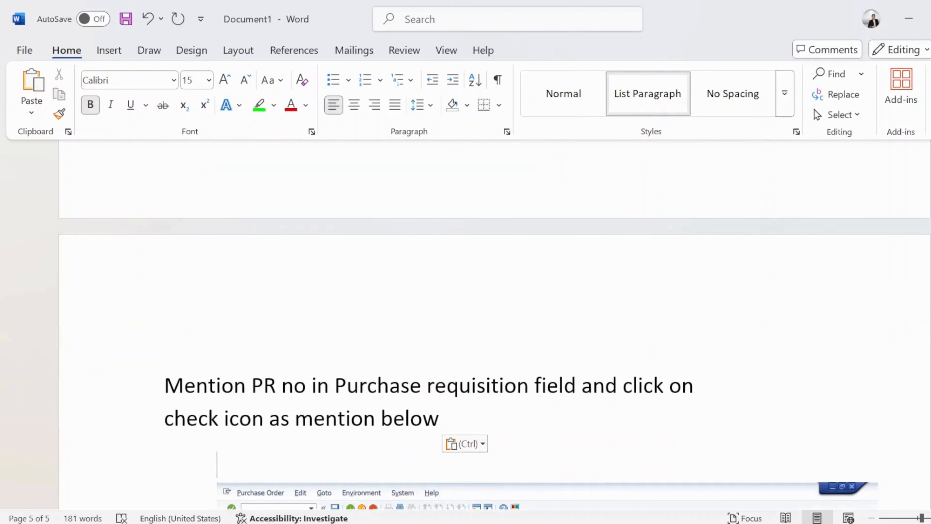
# - Replace "PR" with "RFQ" in the pasted instruction above the screenshot
pyautogui.click(277, 385)
pyautogui.press('BackSpace')
pyautogui.press('BackSpace')
pyautogui.press('capslock')
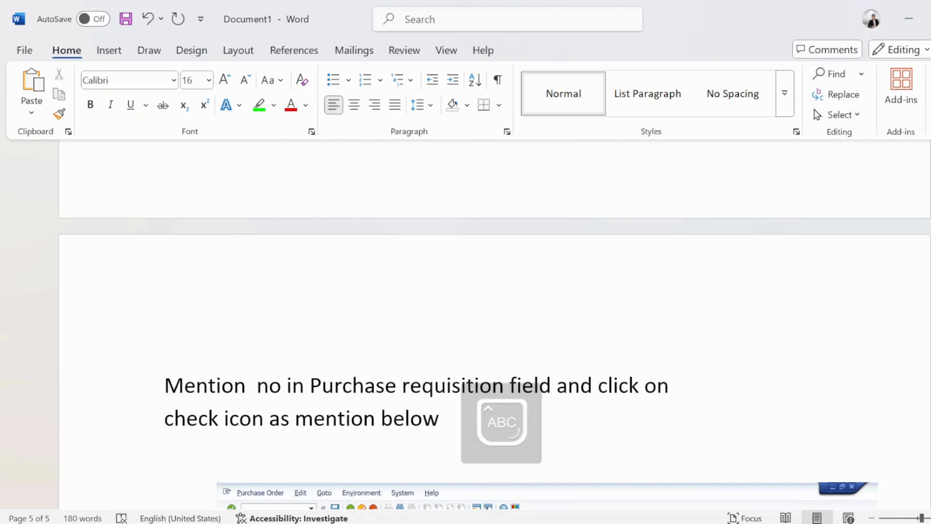
pyautogui.write('RFQ')
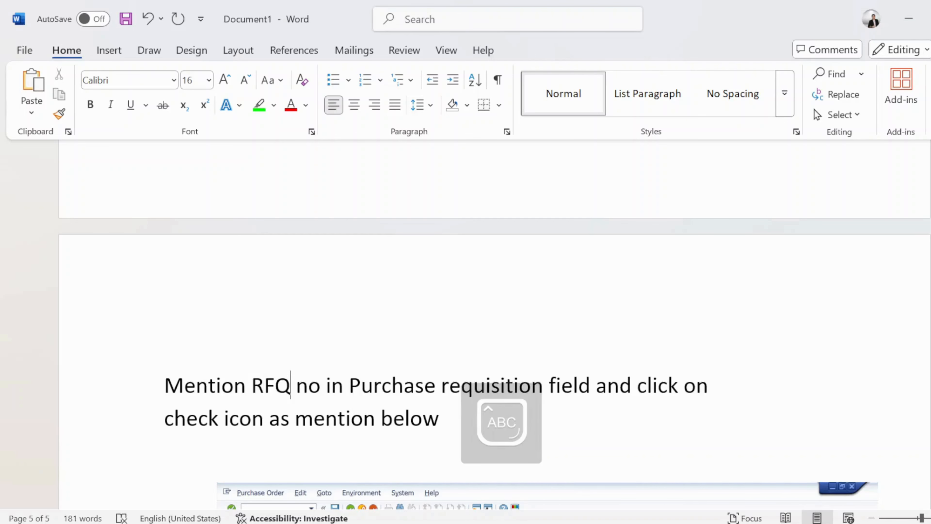
# - Replace "Purchase requisition" with "Request for quotation" as the field name in the pasted instruction
pyautogui.click(543, 385)
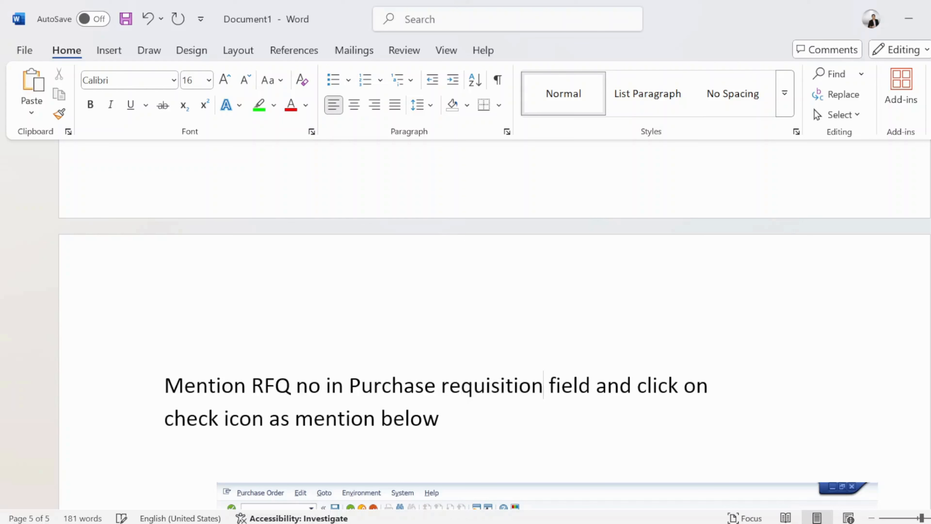
pyautogui.press('BackSpace')
pyautogui.press('BackSpace')
pyautogui.press('BackSpace')
pyautogui.press('BackSpace')
pyautogui.press('BackSpace')
pyautogui.press('BackSpace')
pyautogui.press('BackSpace')
pyautogui.press('BackSpace')
pyautogui.press('BackSpace')
pyautogui.press('BackSpace')
pyautogui.press('BackSpace')
pyautogui.press('BackSpace')
pyautogui.press('BackSpace')
pyautogui.press('BackSpace')
pyautogui.press('BackSpace')
pyautogui.press('BackSpace')
pyautogui.press('BackSpace')
pyautogui.press('BackSpace')
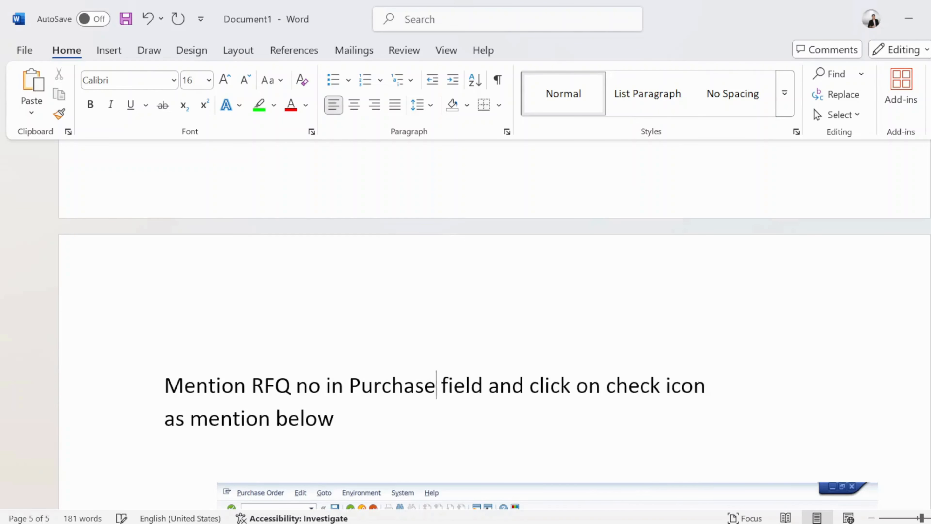
pyautogui.press('BackSpace')
pyautogui.press('BackSpace')
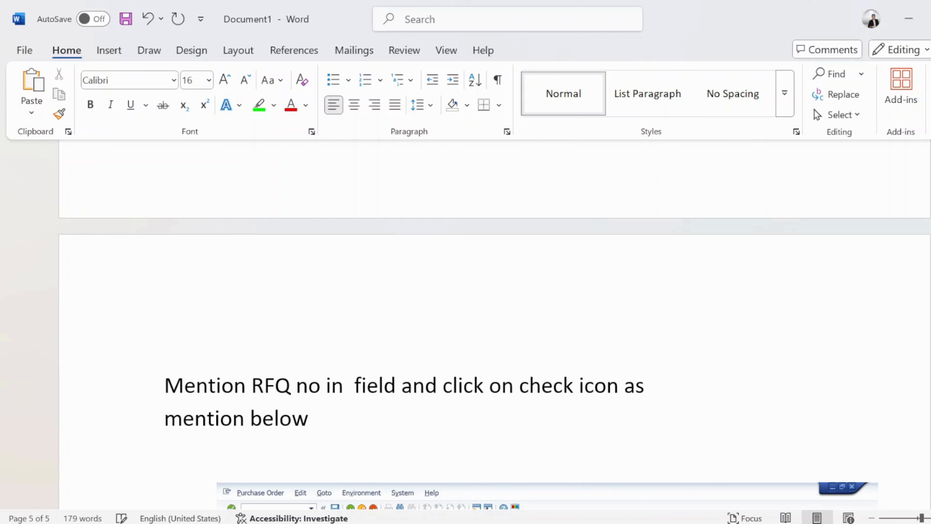
pyautogui.write('RE')
pyautogui.press('BackSpace')
pyautogui.press('capslock')
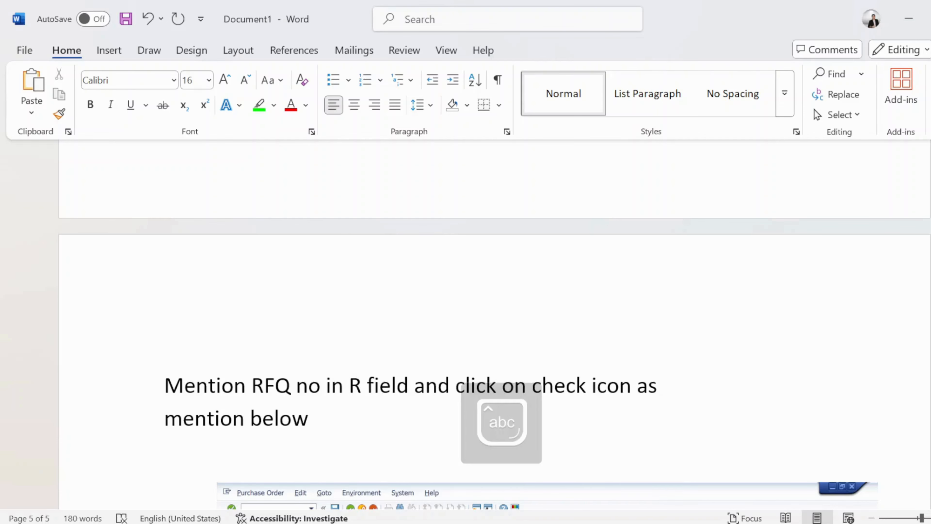
pyautogui.write('equest')
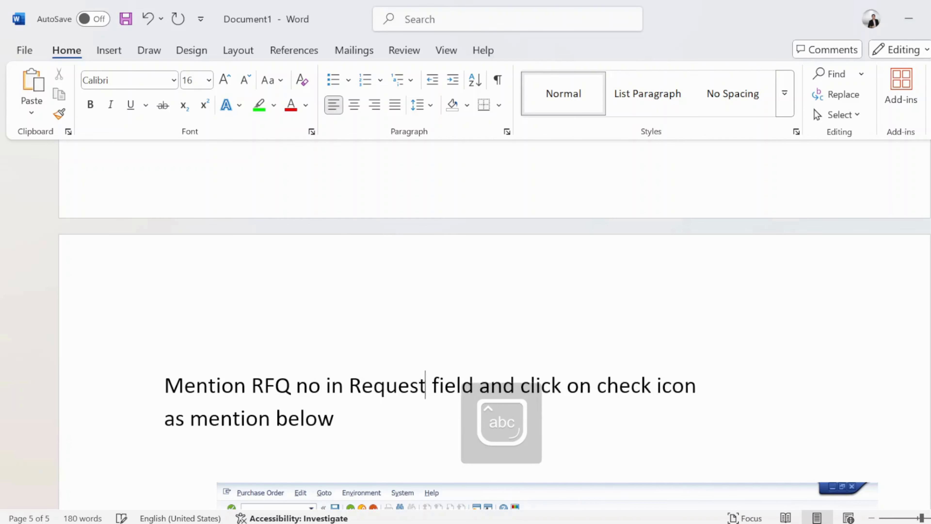
pyautogui.write(' for qui f')
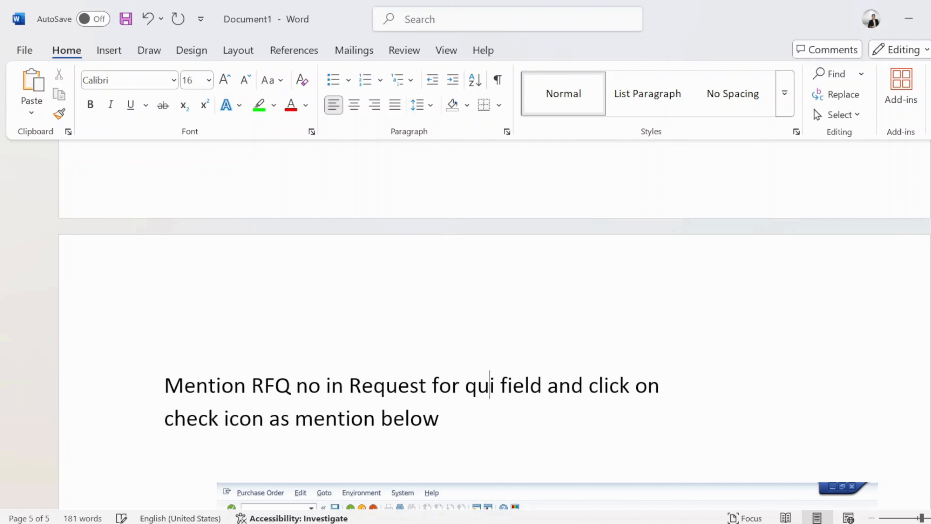
pyautogui.press('BackSpace')
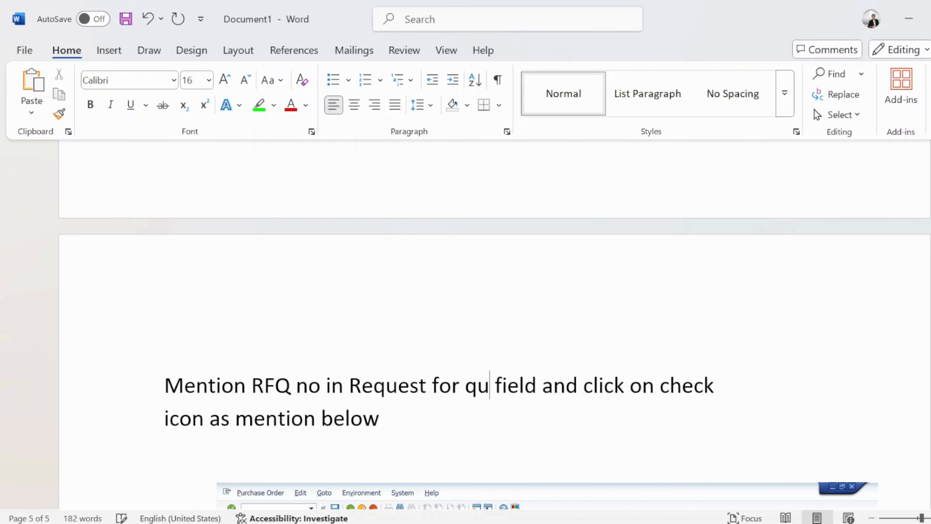
pyautogui.write('otation')
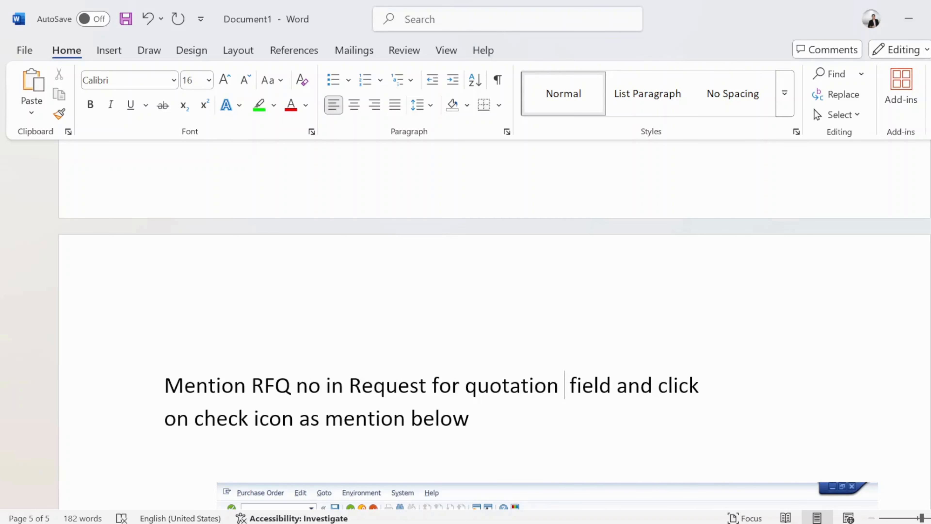
# - Insert an empty line between the RFQ screenshot and heading 4, "Create PO w.r.PO"
pyautogui.scroll(-15, 565, 371)
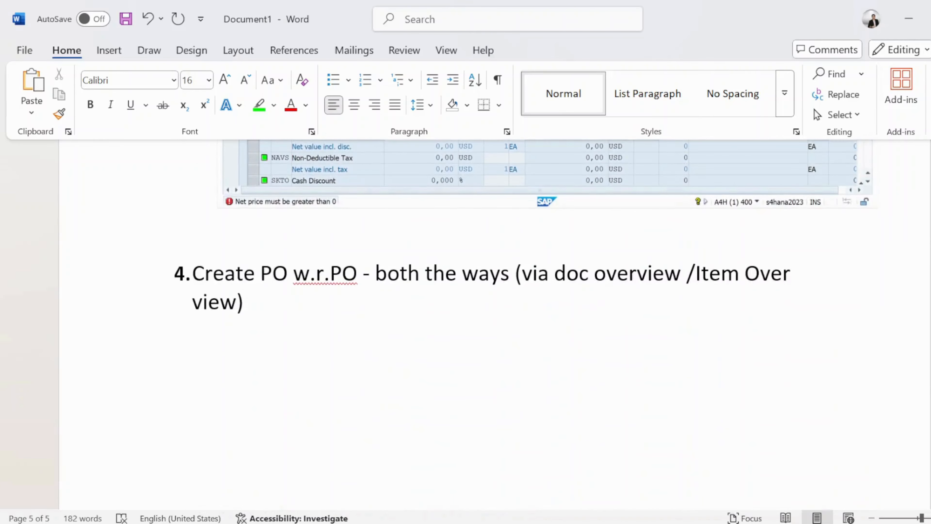
pyautogui.click(261, 232)
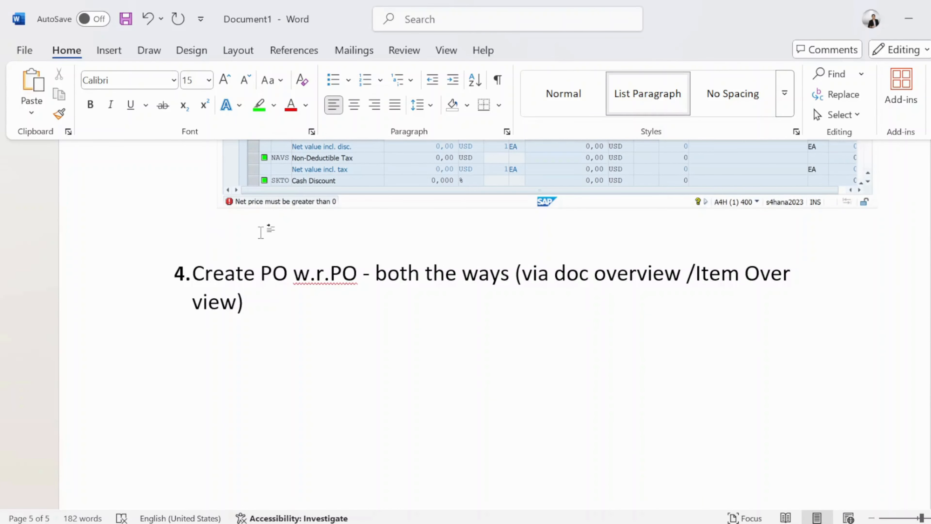
pyautogui.press('Return')
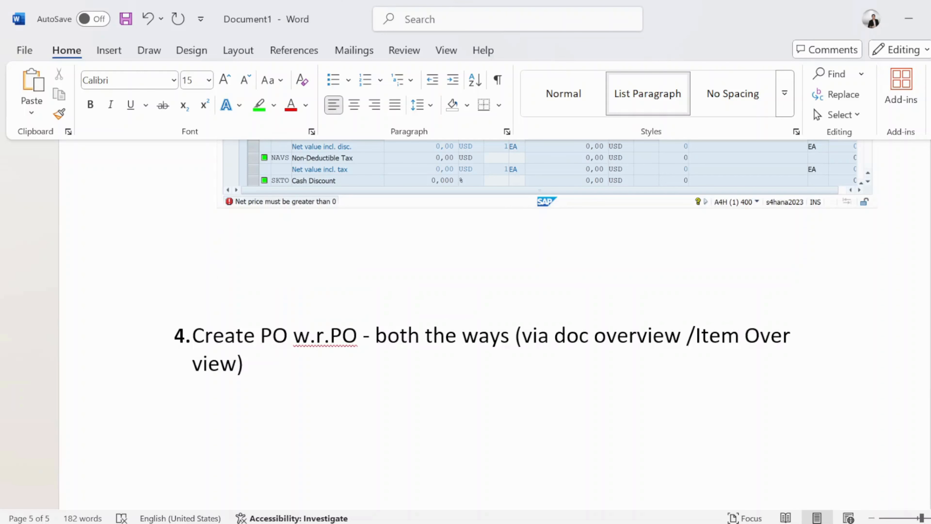
# - Switch to the SAP purchase order and set the net price of item 10 to 100 USD
pyautogui.hotkey('alt', 'Tab')
pyautogui.hotkey('alt', 'Tab')
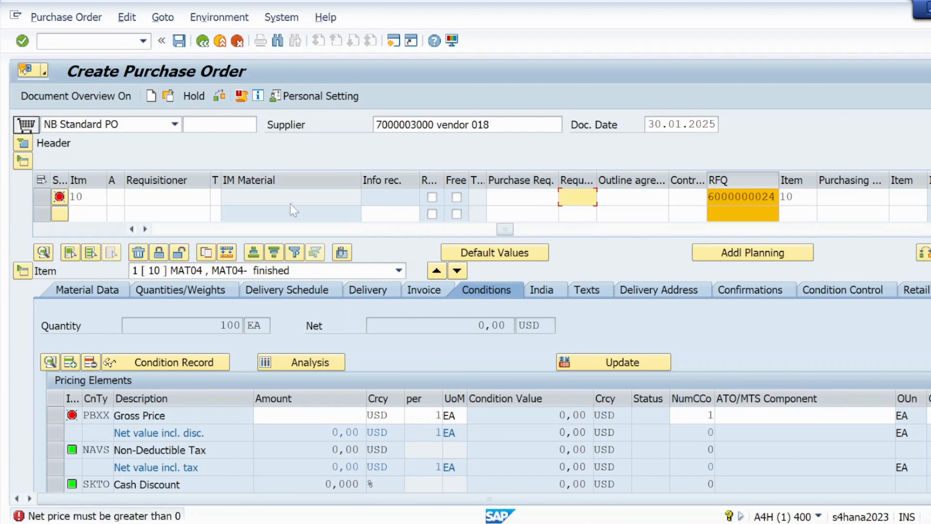
pyautogui.click(131, 229)
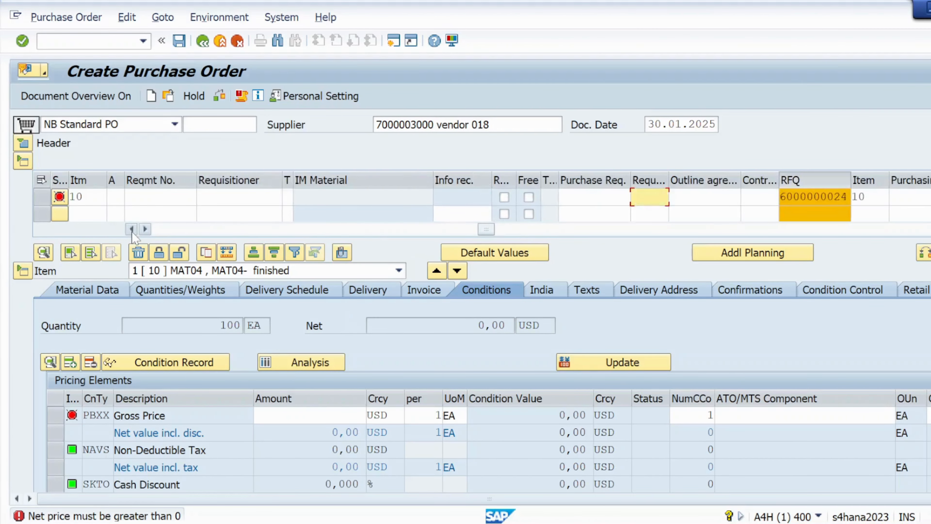
pyautogui.click(132, 229)
pyautogui.click(131, 229)
pyautogui.click(132, 229)
pyautogui.click(132, 229)
pyautogui.click(131, 229)
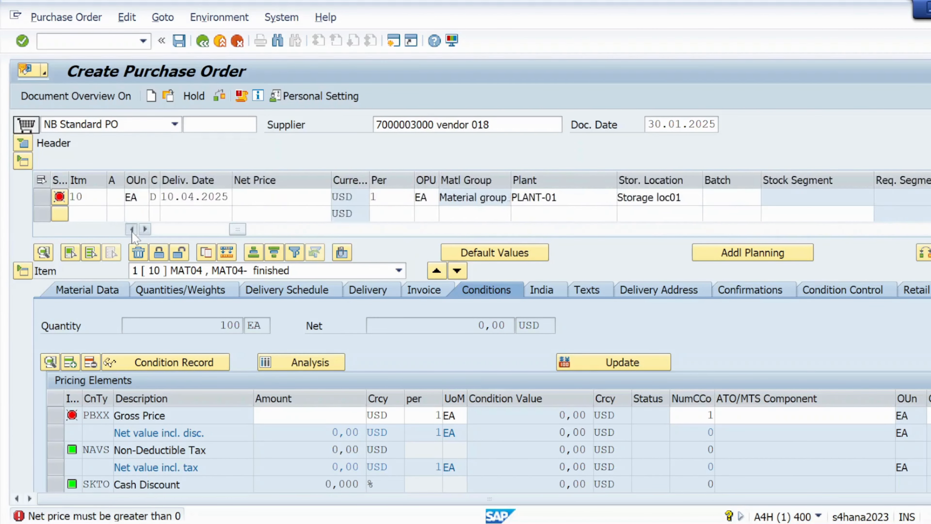
pyautogui.click(132, 229)
pyautogui.click(541, 198)
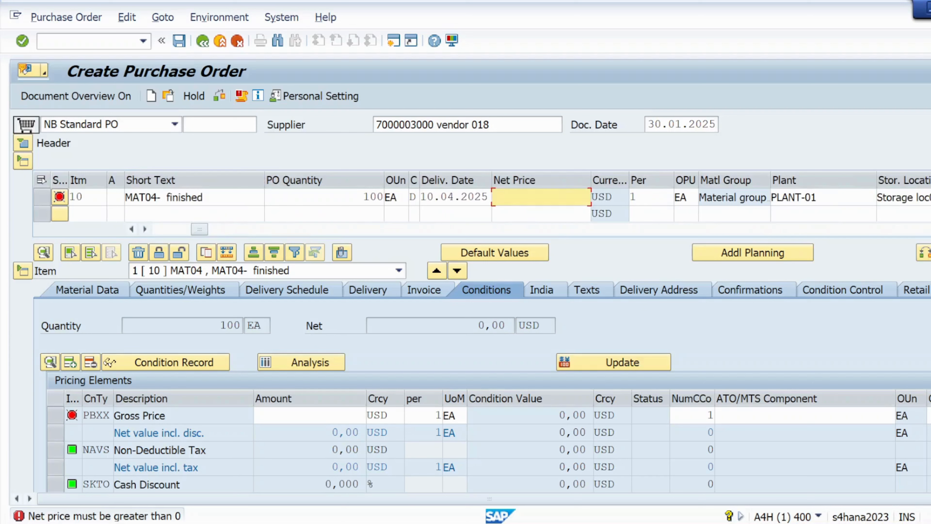
pyautogui.write('100')
pyautogui.press('Return')
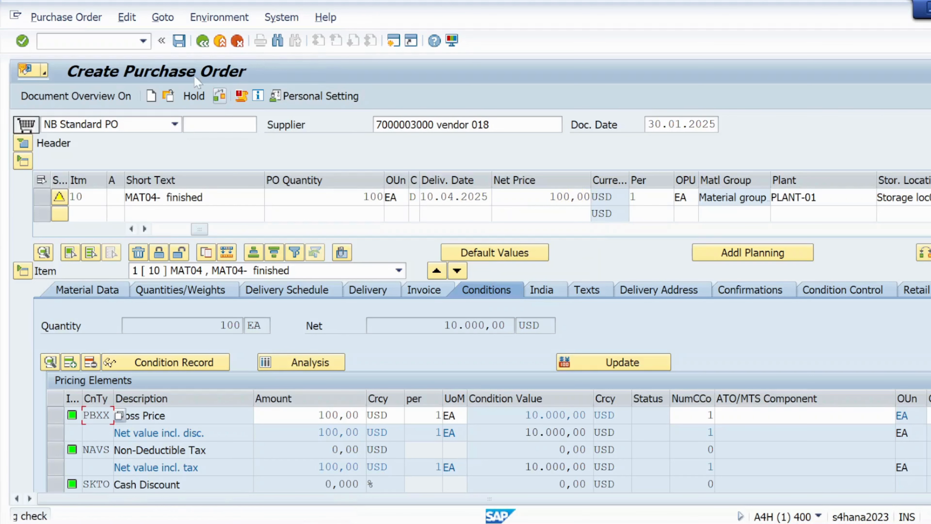
# - Save the purchase order and switch back to the Word document
pyautogui.click(179, 40)
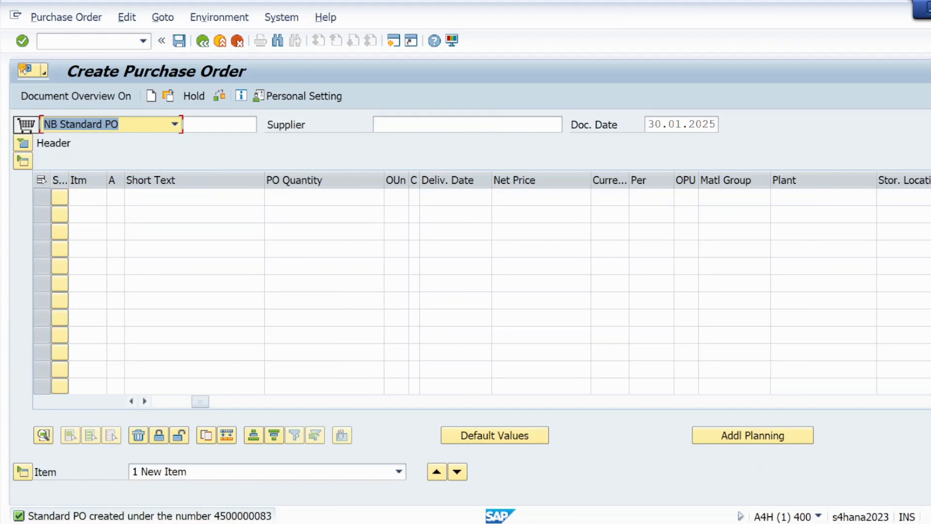
pyautogui.hotkey('alt', 'Tab')
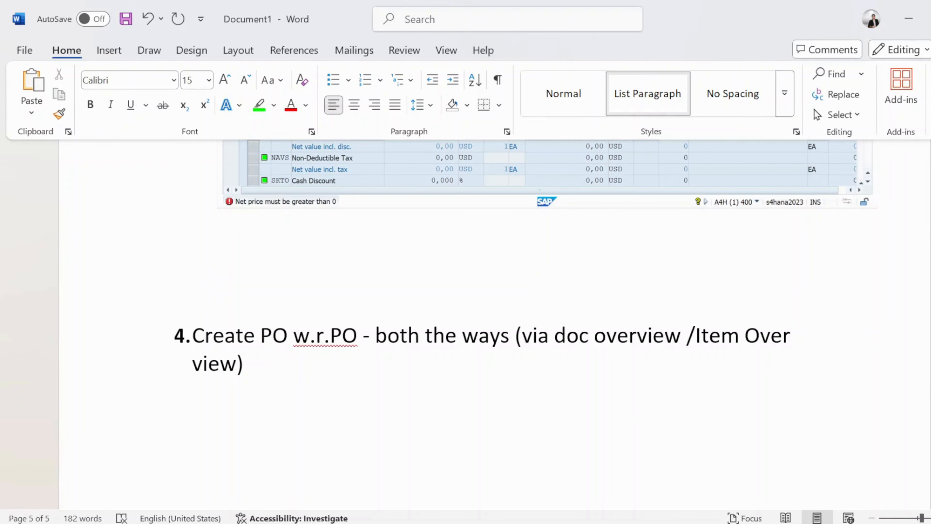
# - Copy heading 4's text up to "via doc overview" and paste it as list item a) below the heading
pyautogui.scroll(-3, 494, 294)
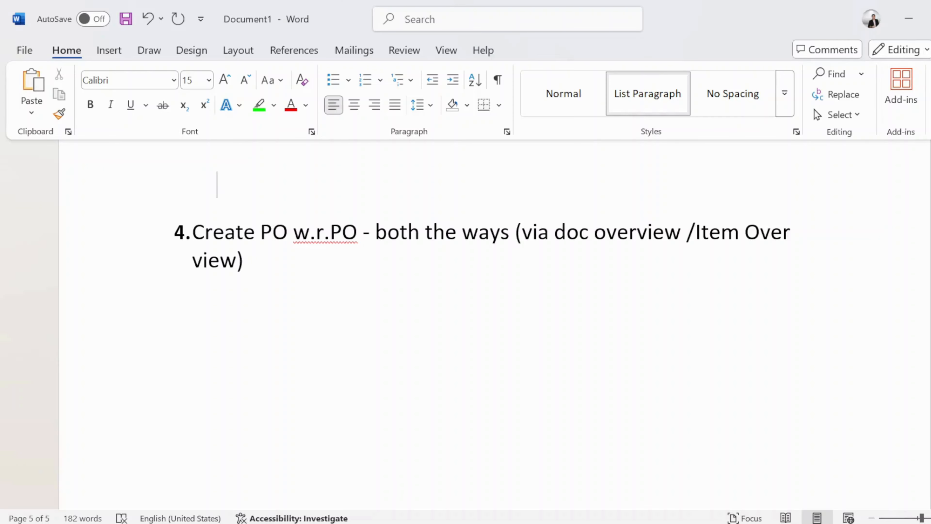
pyautogui.scroll(-3, 495, 294)
pyautogui.scroll(5, 495, 293)
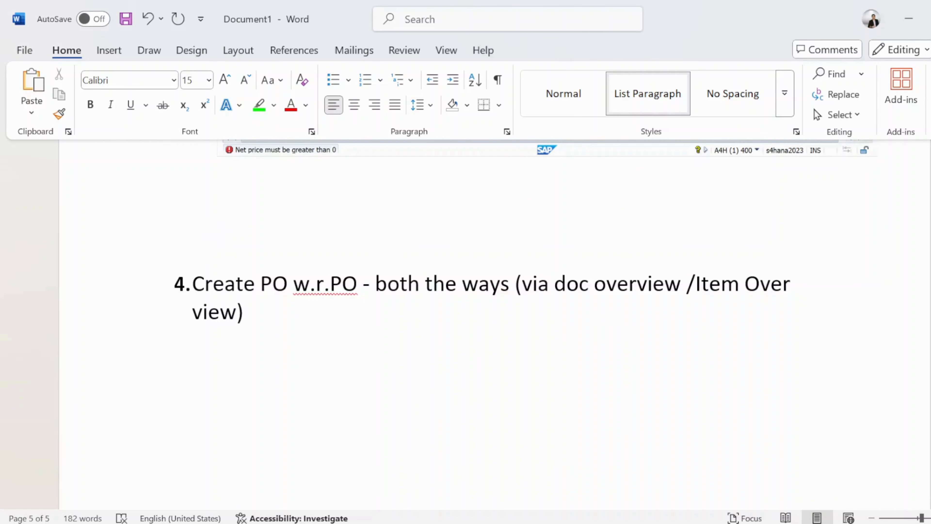
pyautogui.moveTo(681, 284); pyautogui.dragTo(217, 295)
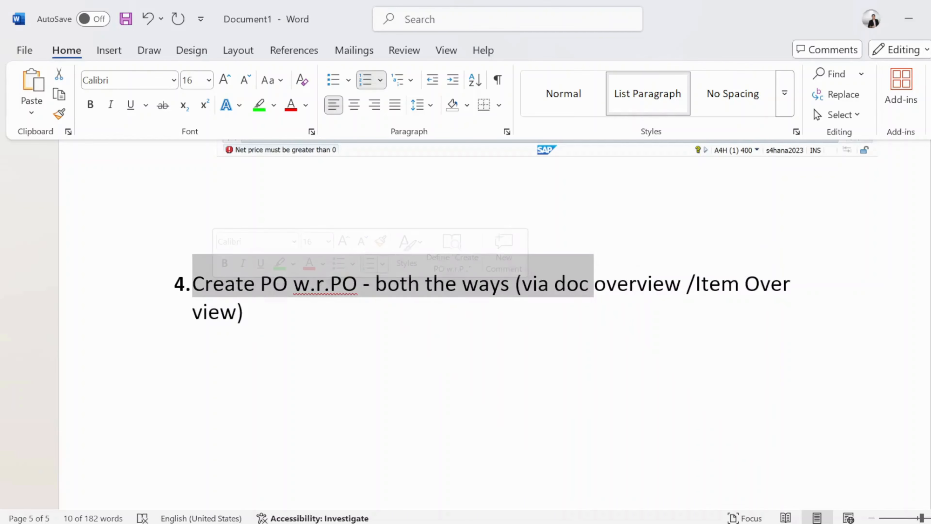
pyautogui.click(682, 284)
pyautogui.moveTo(685, 284); pyautogui.dragTo(208, 301)
pyautogui.hotkey('ctrl', 'c')
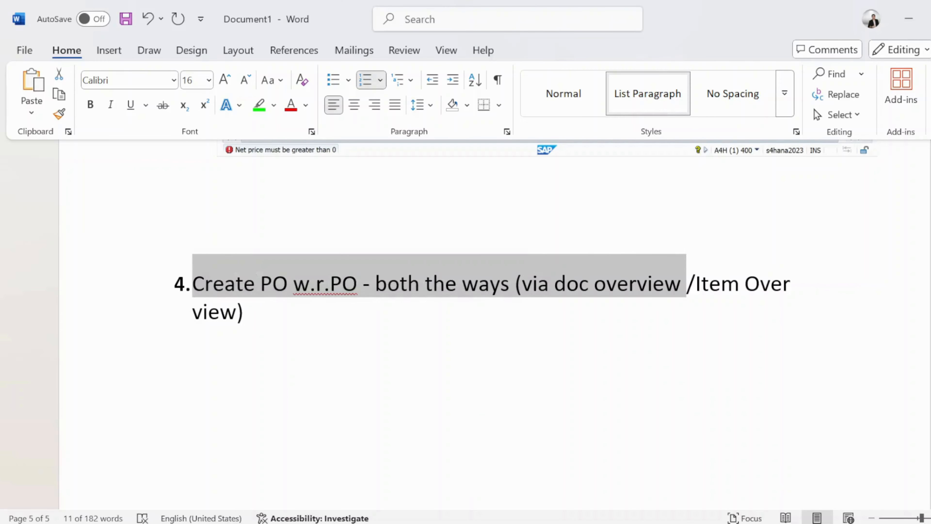
pyautogui.click(248, 370)
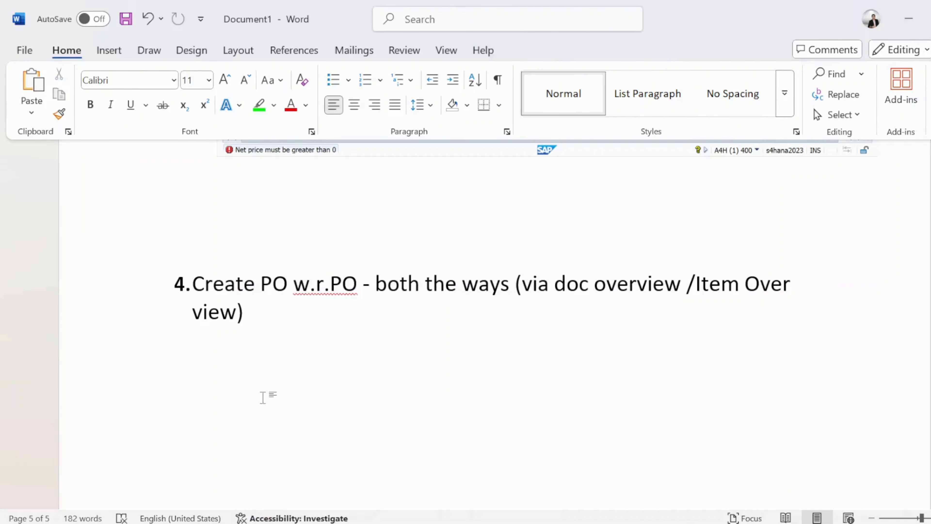
pyautogui.press('Return')
pyautogui.write('a)')
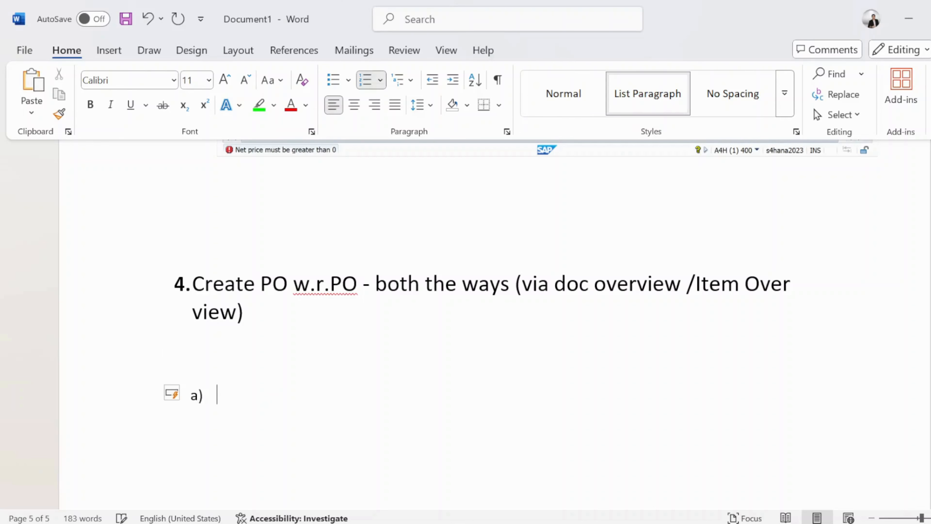
pyautogui.hotkey('ctrl', 'v')
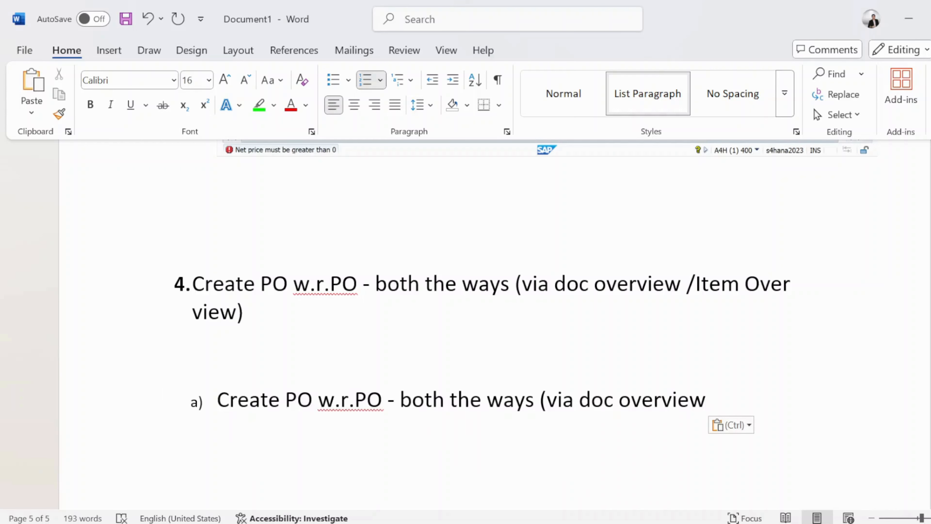
# - Shorten the pasted item a) to "Create PO w.r.PO - via doc overview" by deleting "both the ways ("
pyautogui.press('BackSpace')
pyautogui.press('BackSpace')
pyautogui.press('BackSpace')
pyautogui.press('BackSpace')
pyautogui.press('BackSpace')
pyautogui.press('BackSpace')
pyautogui.press('BackSpace')
pyautogui.press('BackSpace')
pyautogui.press('BackSpace')
pyautogui.press('BackSpace')
pyautogui.press('BackSpace')
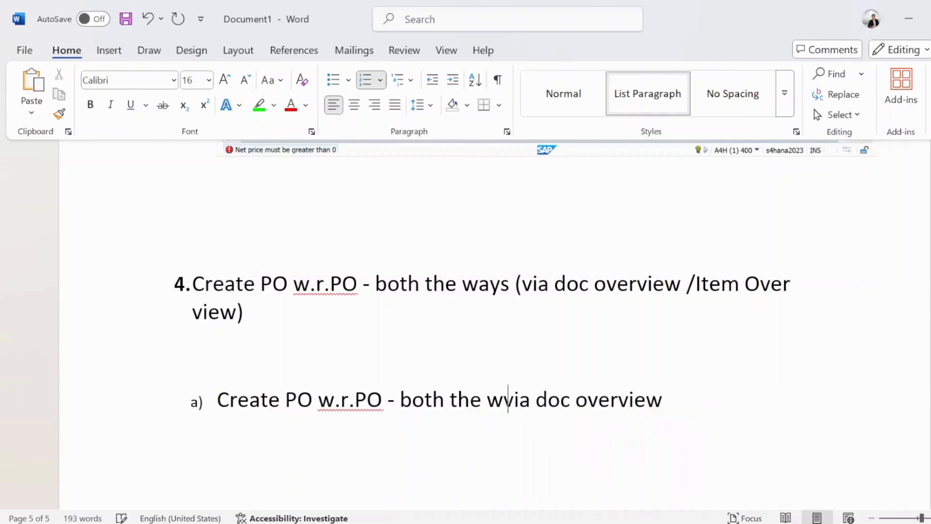
pyautogui.press('BackSpace')
pyautogui.press('BackSpace')
pyautogui.press('BackSpace')
pyautogui.press('BackSpace')
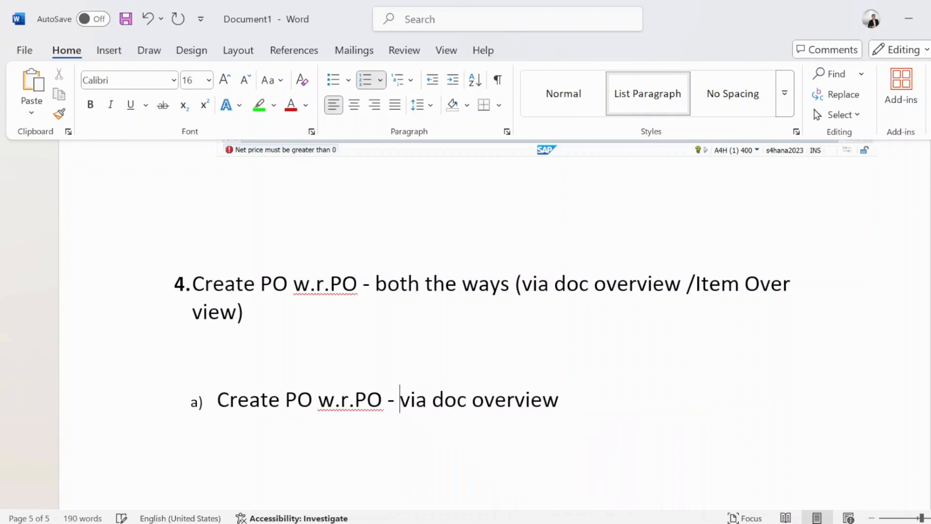
# - Format item a) as bold with bright green highlighting and add empty lines below it
pyautogui.moveTo(560, 400); pyautogui.dragTo(196, 403)
pyautogui.hotkey('ctrl', 'b')
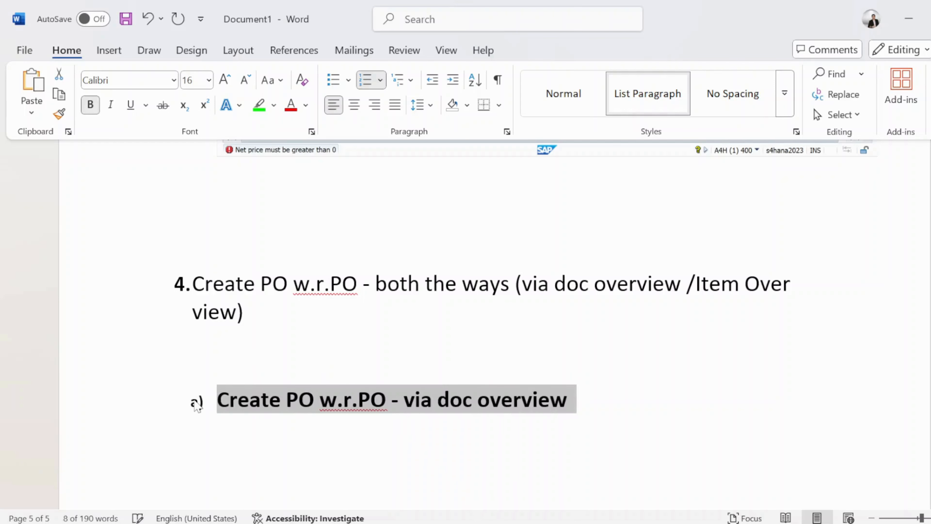
pyautogui.click(259, 105)
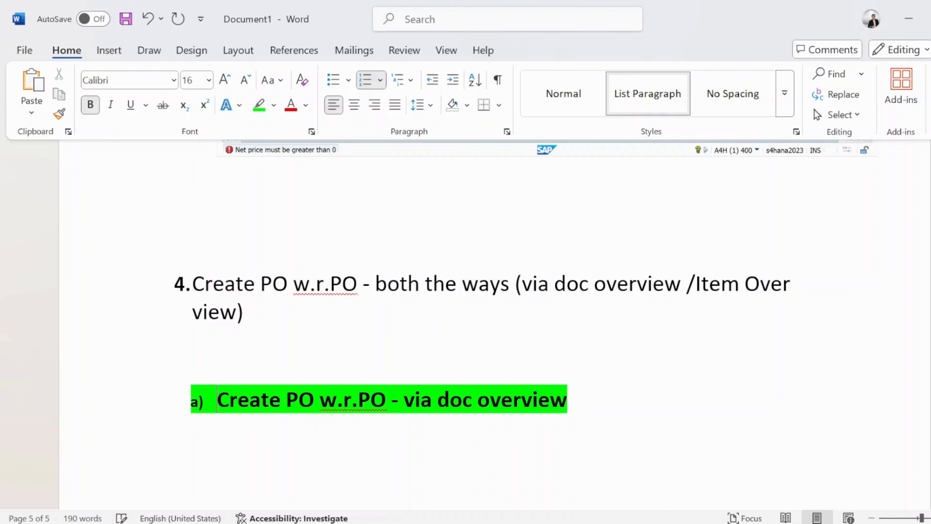
pyautogui.click(451, 478)
pyautogui.press('Return')
pyautogui.press('Return')
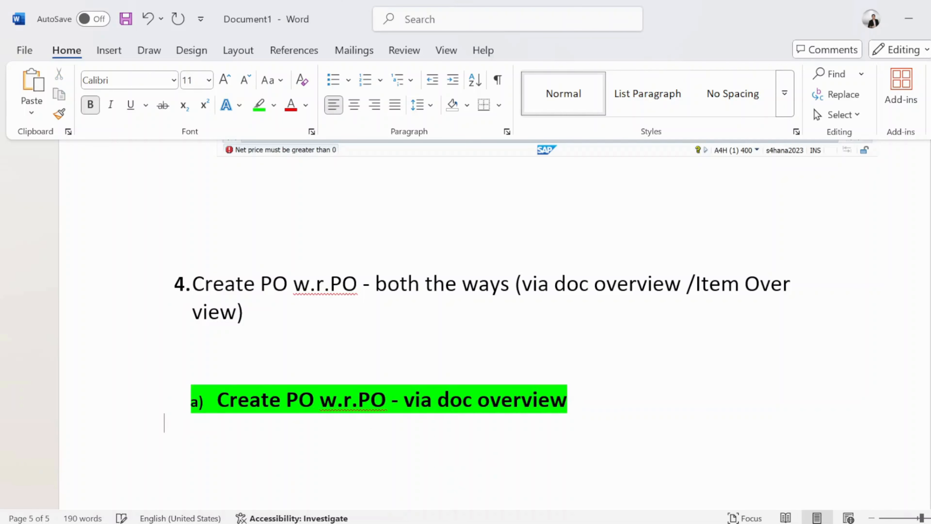
# - Switch to SAP, start a new purchase order with transaction /nme21n and close the help text
pyautogui.hotkey('alt', 'Tab')
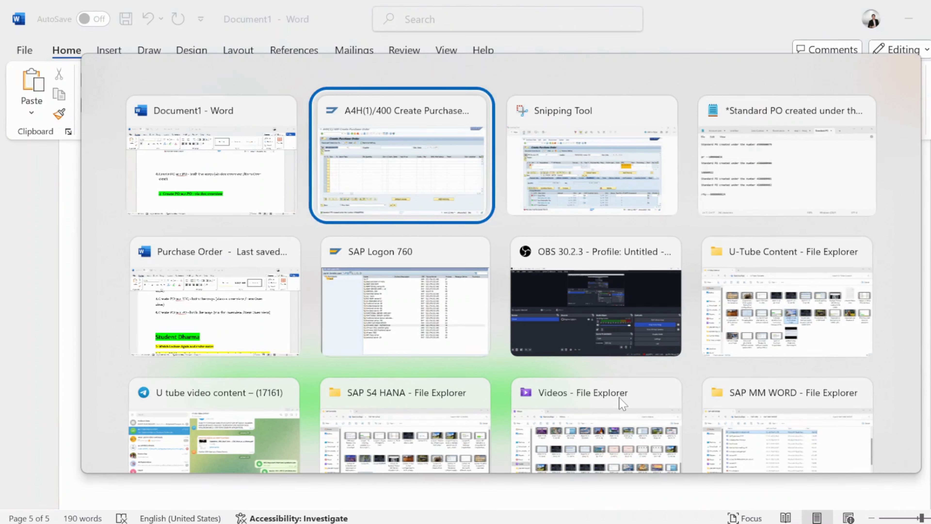
pyautogui.hotkey('alt', 'Tab')
pyautogui.hotkey('alt', 'shift', 'Tab')
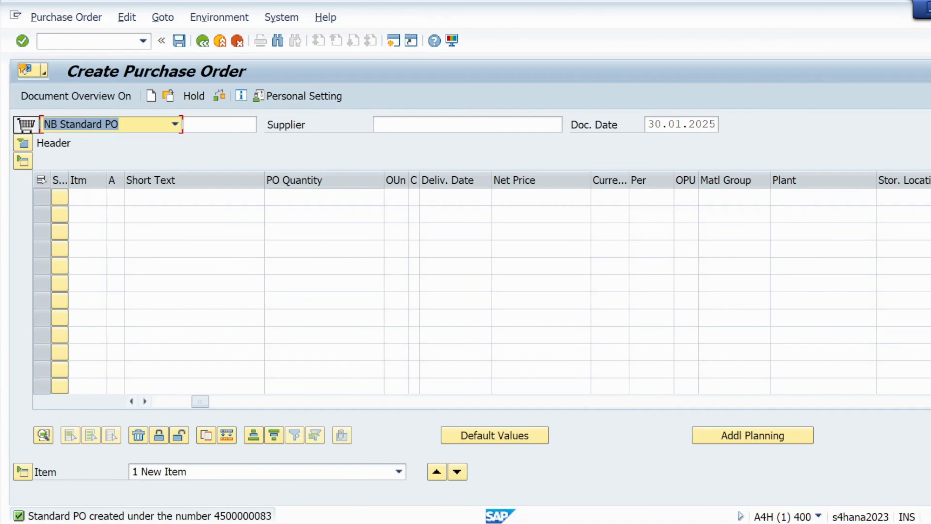
pyautogui.click(76, 40)
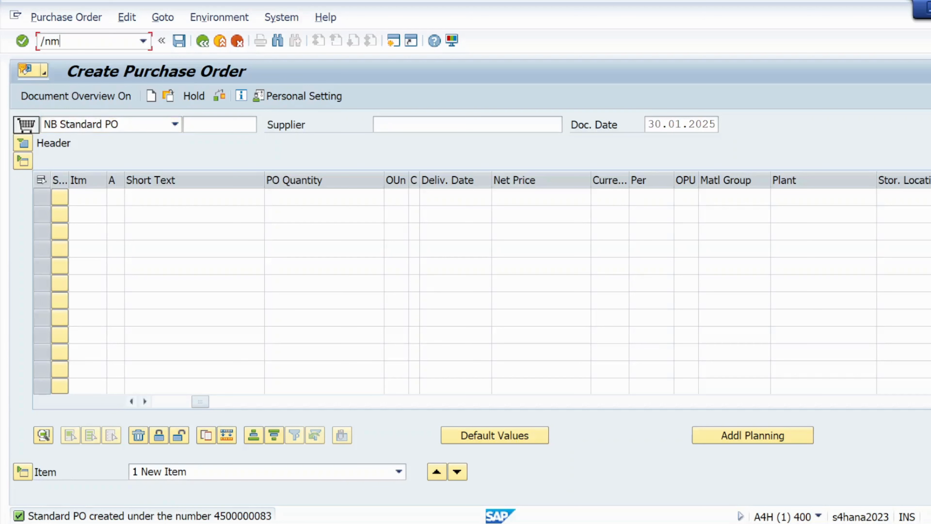
pyautogui.write('/nme21n')
pyautogui.press('Return')
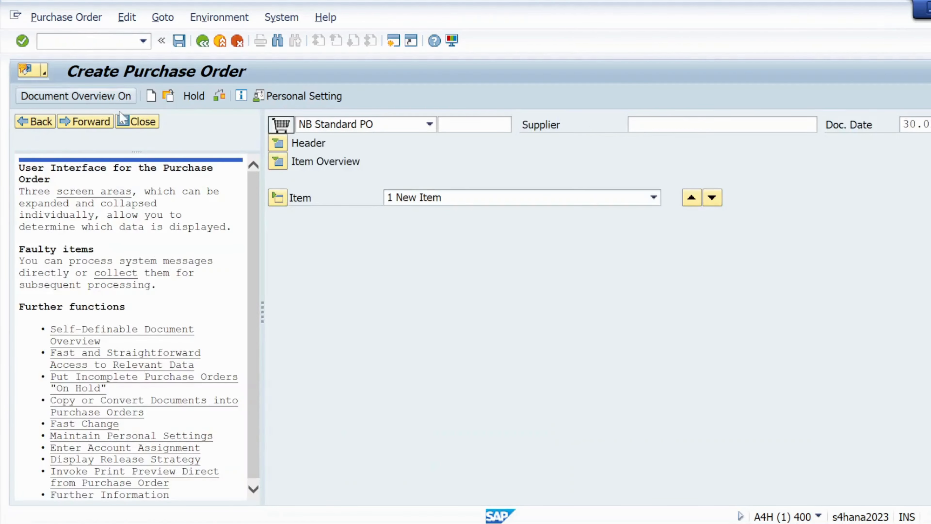
pyautogui.click(122, 121)
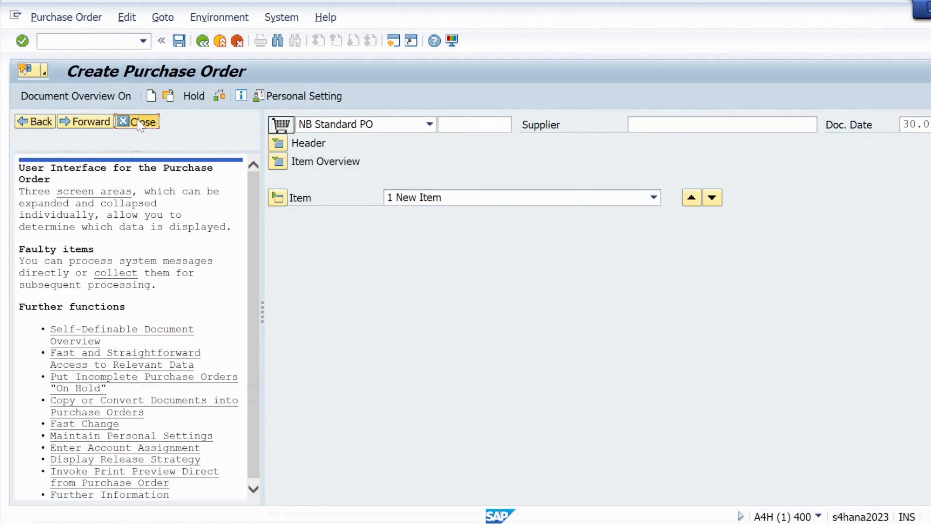
# - Turn on the document overview, list My purchase orders and select the last order in the list
pyautogui.click(89, 106)
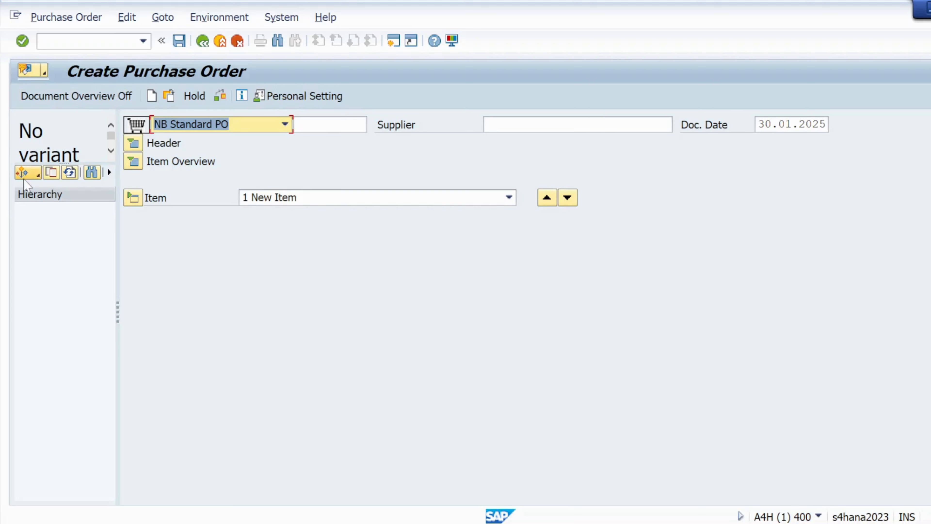
pyautogui.click(23, 172)
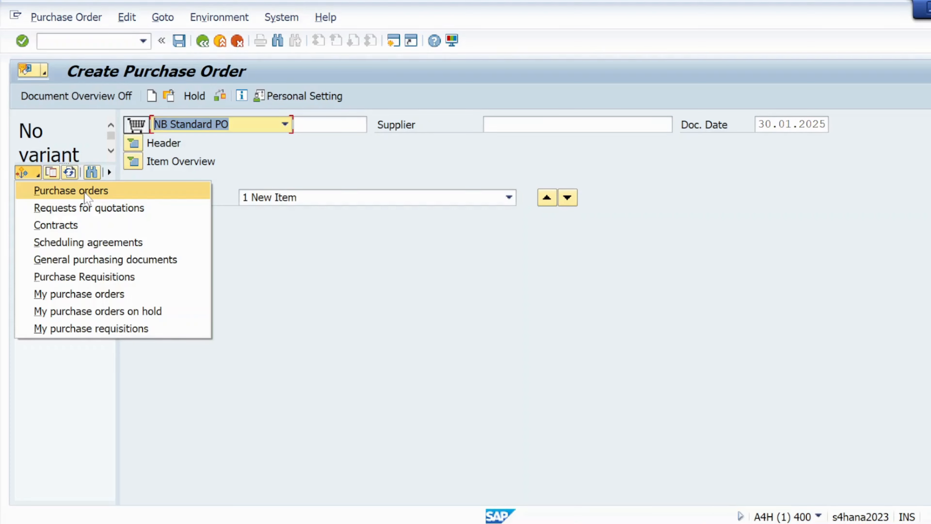
pyautogui.click(86, 296)
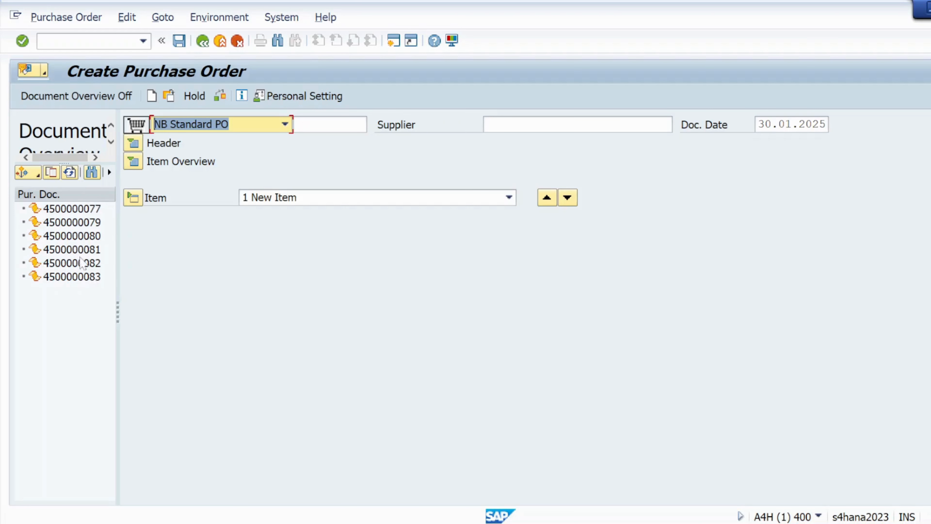
pyautogui.click(83, 278)
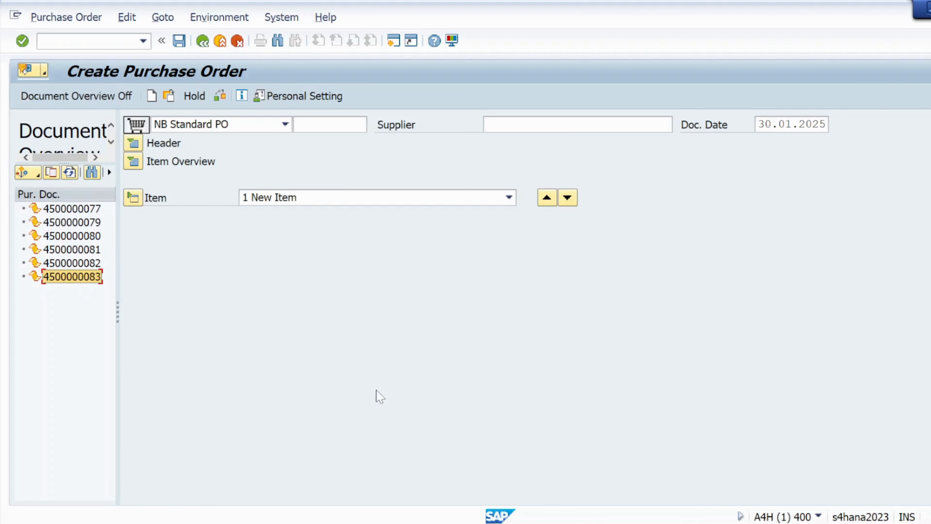
# - Open Snipping Tool, capture the Create Purchase Order window with its document overview, and maximize the capture
pyautogui.press('super')
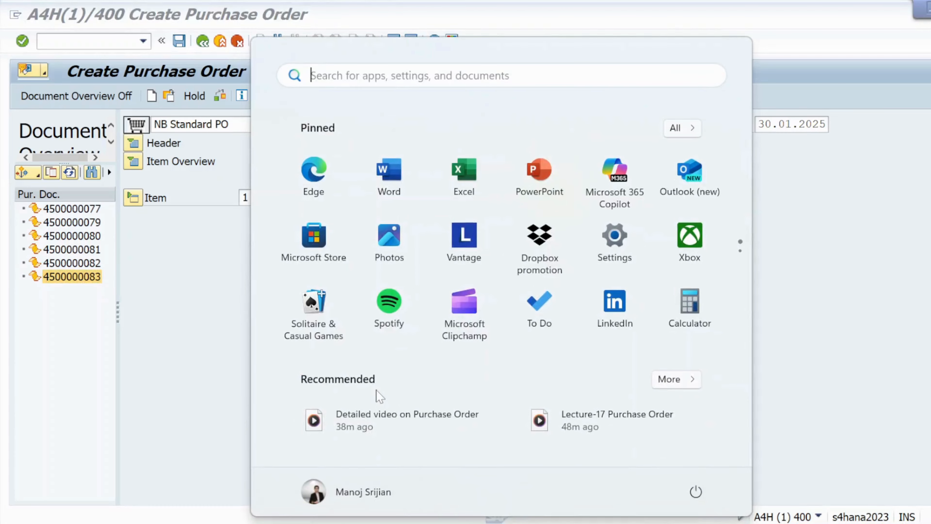
pyautogui.write('sn')
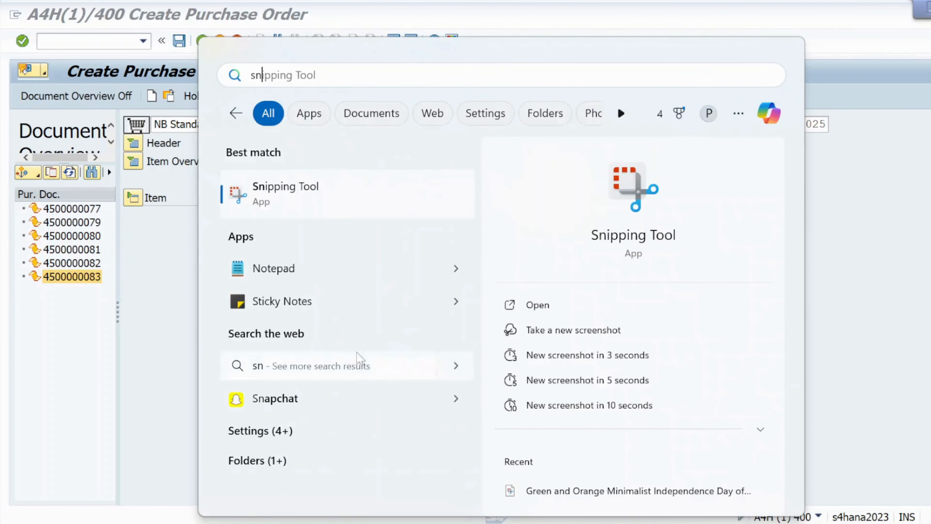
pyautogui.click(325, 207)
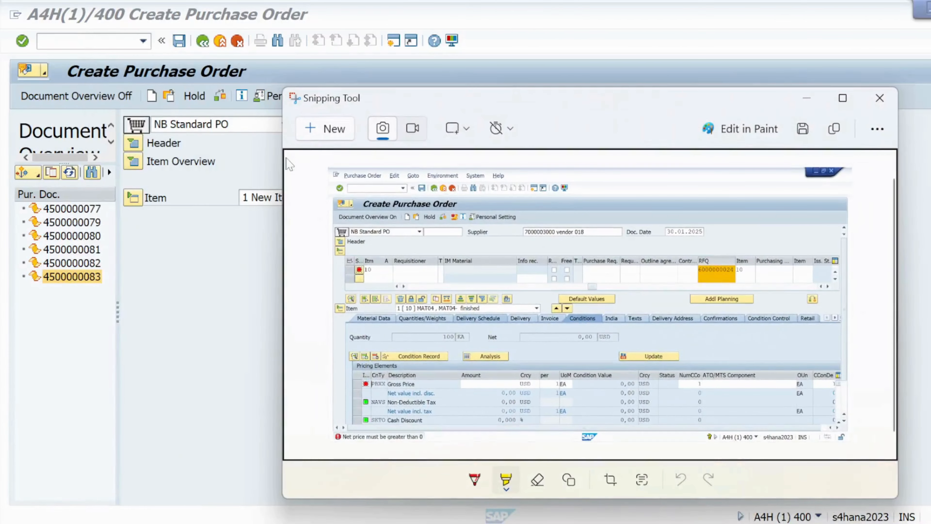
pyautogui.click(325, 129)
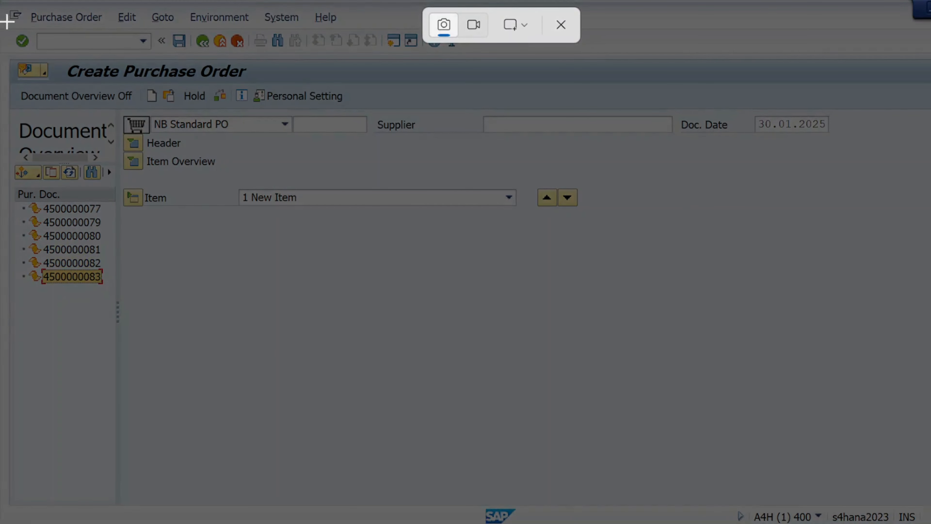
pyautogui.moveTo(4, 5); pyautogui.dragTo(851, 465)
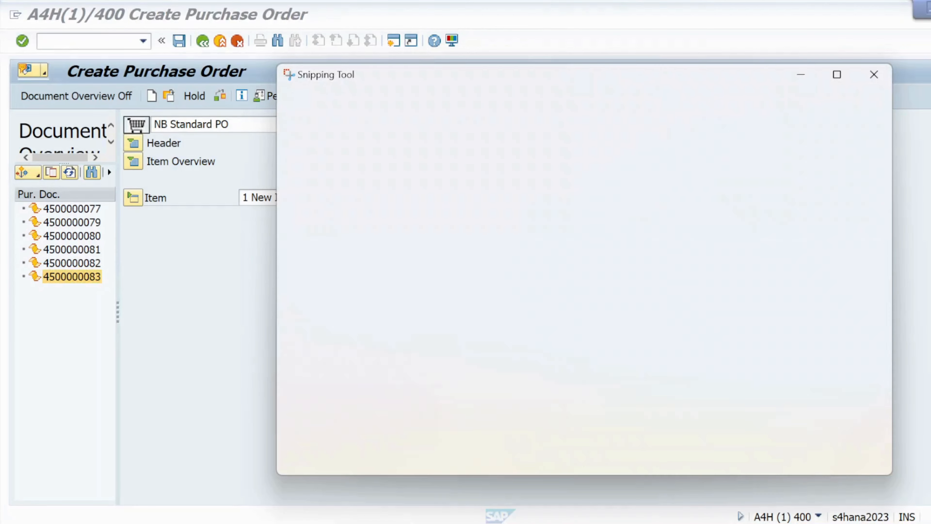
pyautogui.click(837, 74)
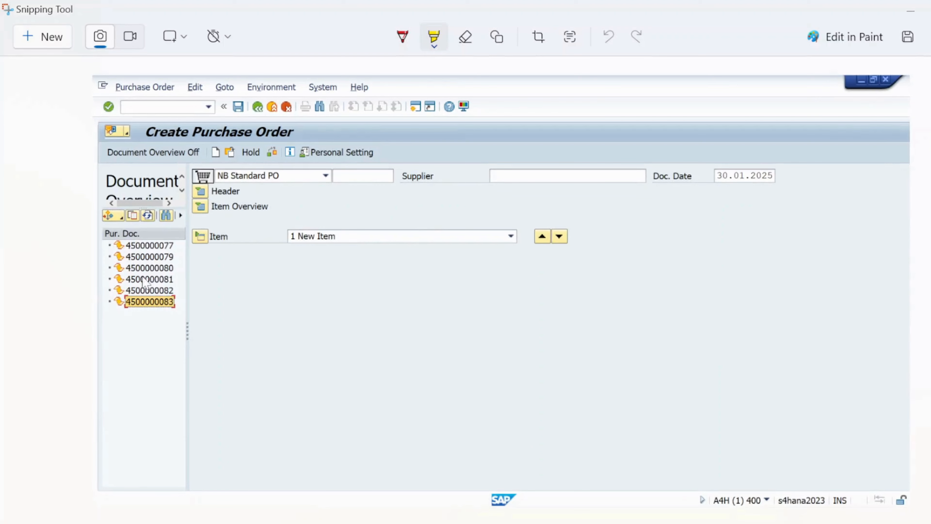
# - Mark Document Overview, the selection variant icon, the last purchase order and the adopt icon on the screenshot with the yellow highlighter
pyautogui.moveTo(109, 152)
pyautogui.mouseDown()
pyautogui.moveTo(194, 152)
pyautogui.moveTo(209, 110)
pyautogui.mouseUp()
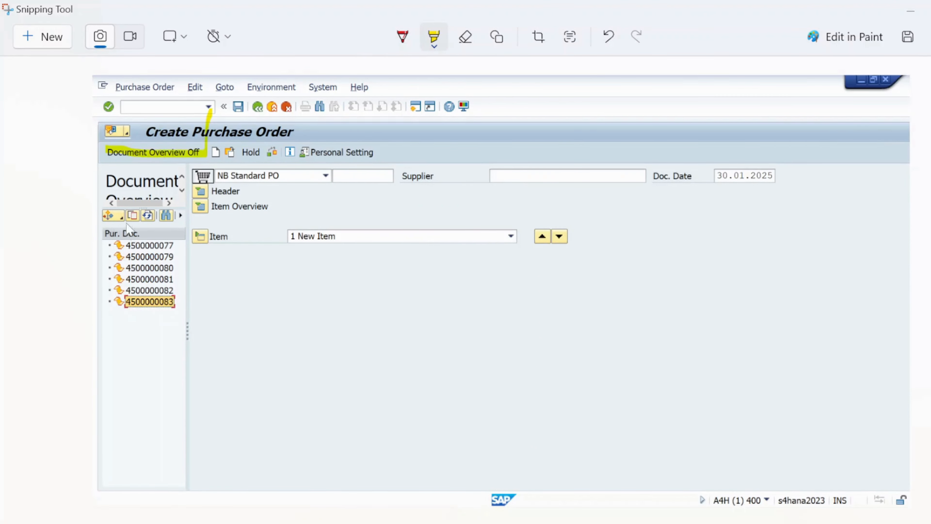
pyautogui.moveTo(108, 217); pyautogui.dragTo(137, 165)
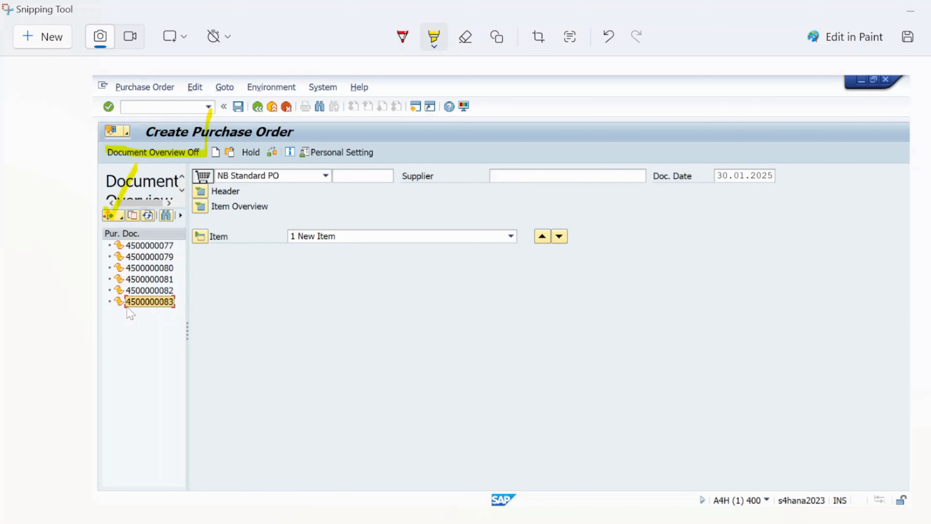
pyautogui.moveTo(148, 306)
pyautogui.mouseDown()
pyautogui.moveTo(171, 302)
pyautogui.moveTo(119, 311)
pyautogui.moveTo(208, 299)
pyautogui.mouseUp()
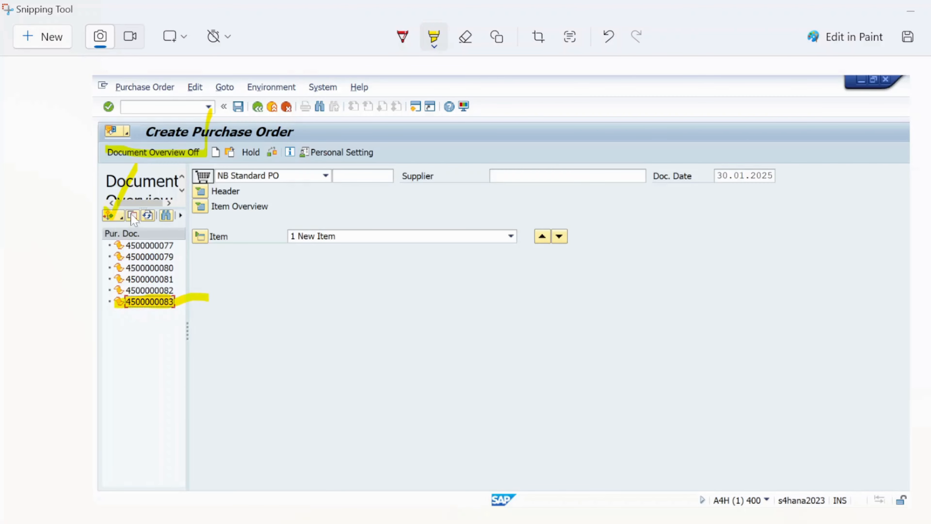
pyautogui.moveTo(141, 215)
pyautogui.mouseDown()
pyautogui.moveTo(124, 215)
pyautogui.moveTo(147, 228)
pyautogui.moveTo(141, 207)
pyautogui.moveTo(132, 220)
pyautogui.mouseUp()
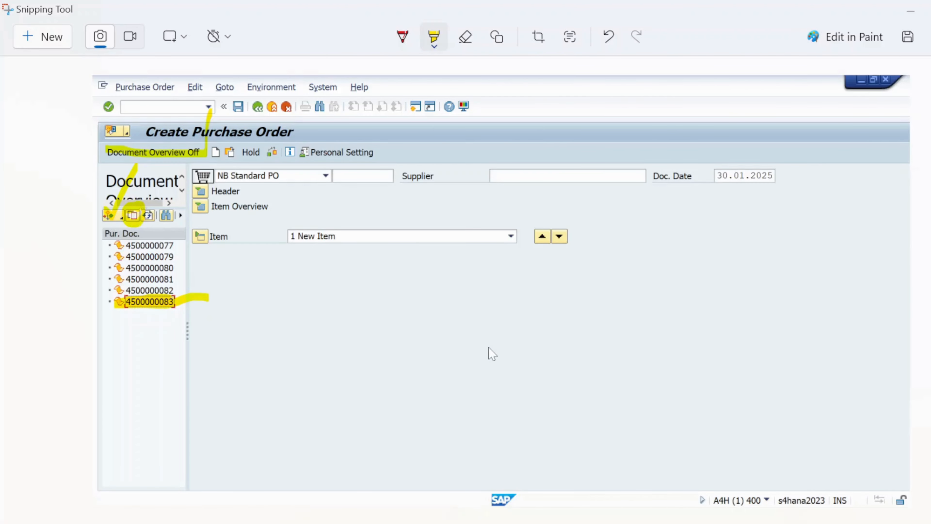
# - Switch back to the Word document and paste the annotated screenshot below item a)
pyautogui.hotkey('alt', 'Tab')
pyautogui.hotkey('alt', 'Tab')
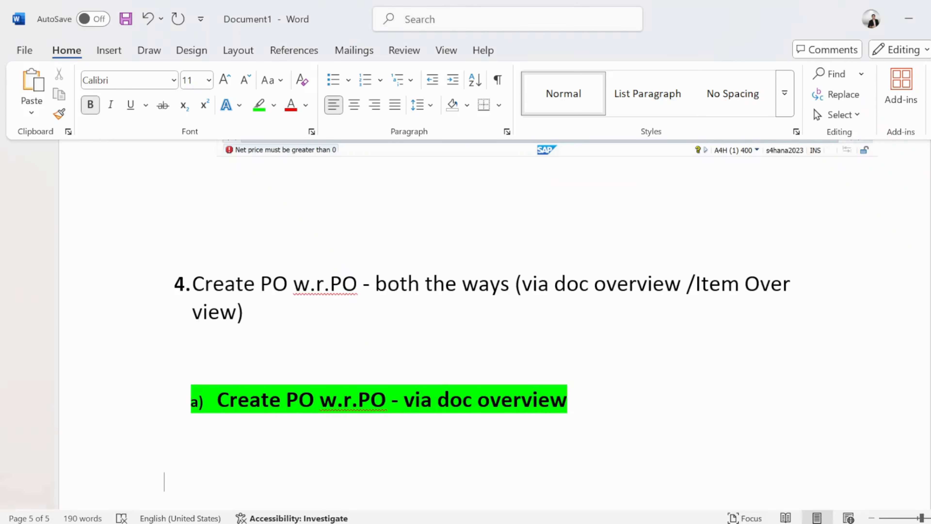
pyautogui.hotkey('ctrl', 'v')
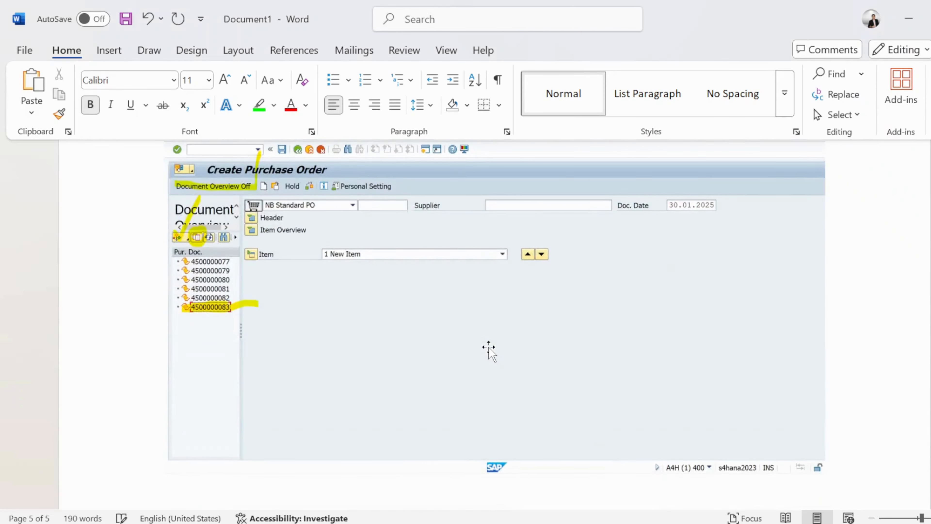
# - Switch to the SAP Create Purchase Order window and adopt the selected last purchase order from the document overview
pyautogui.scroll(9, 543, 348)
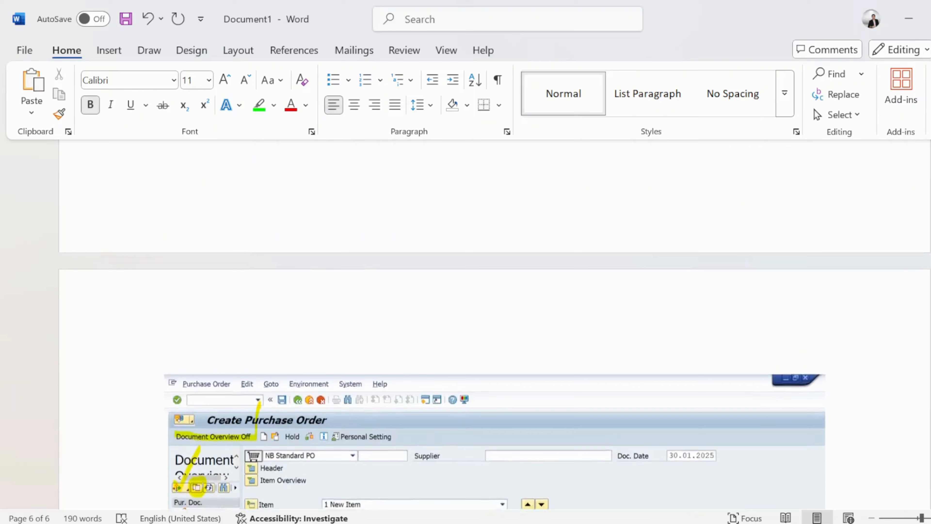
pyautogui.scroll(4, 543, 347)
pyautogui.click(238, 407)
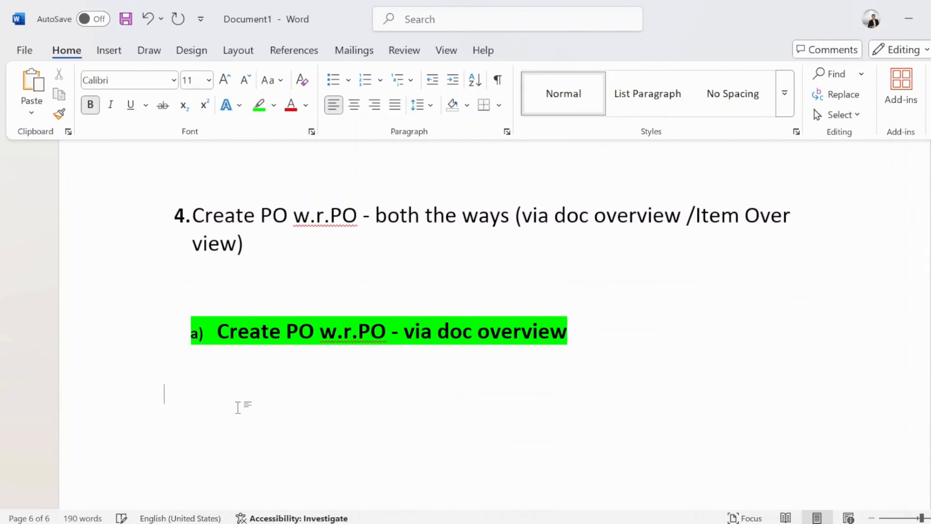
pyautogui.hotkey('alt', 'Tab')
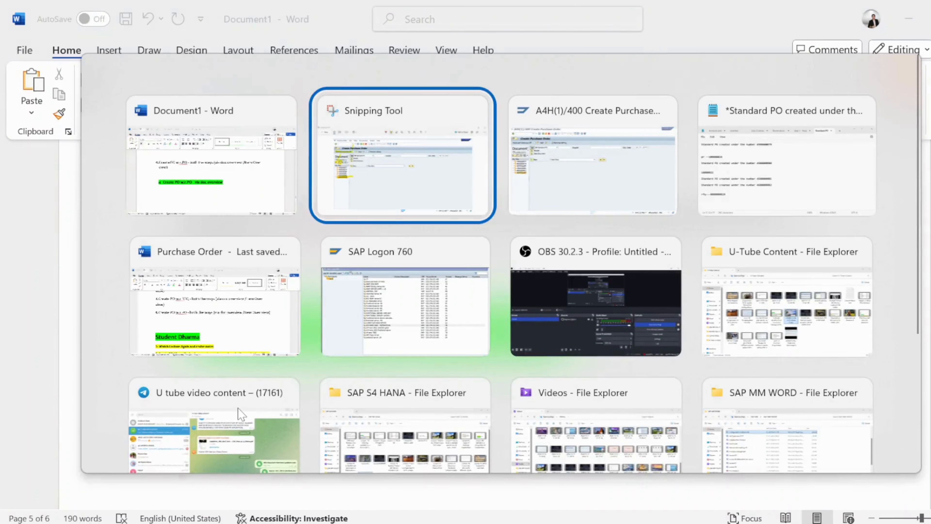
pyautogui.hotkey('alt', 'Tab')
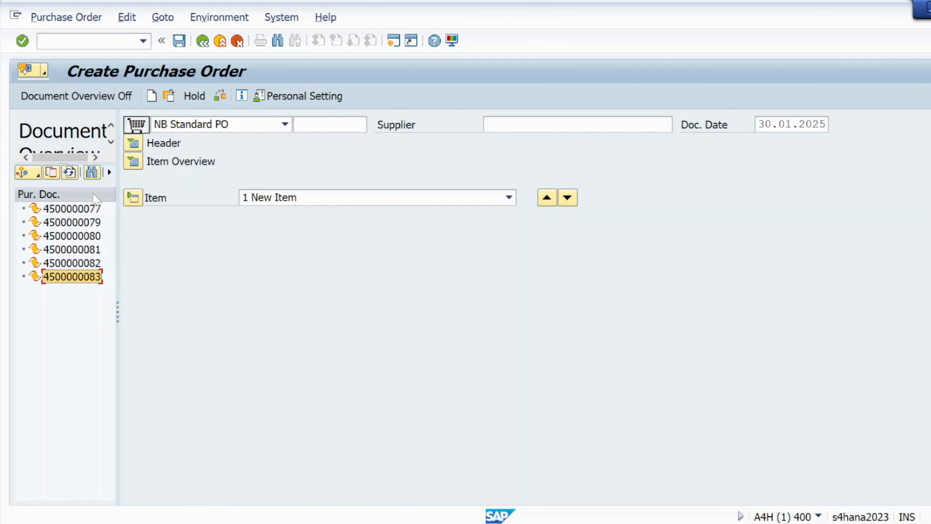
pyautogui.click(52, 172)
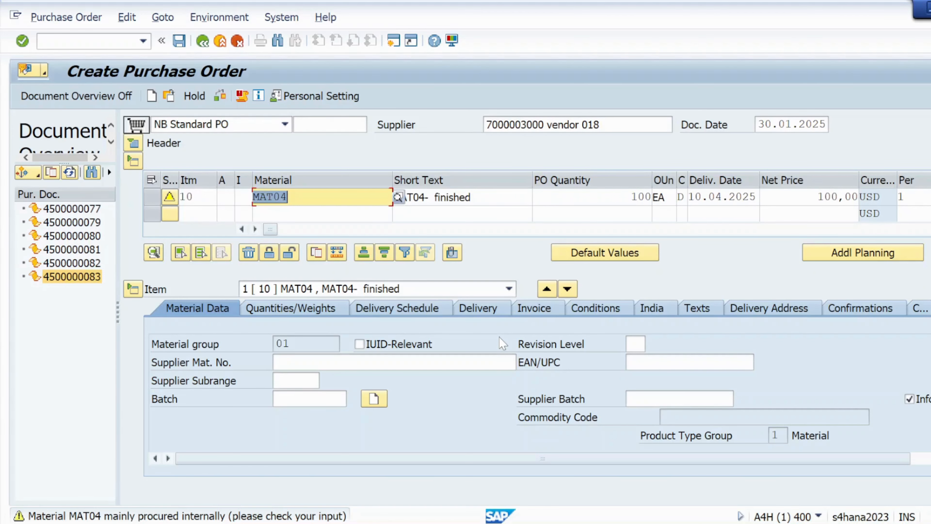
# - Open Snipping Tool, capture the Create Purchase Order window with the adopted MAT04 item, and maximize the capture
pyautogui.press('super')
pyautogui.write('sni')
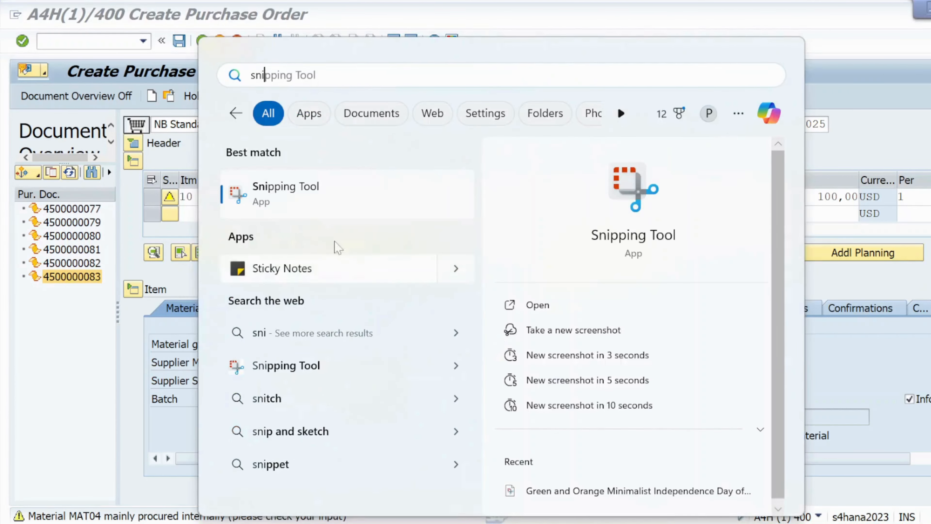
pyautogui.click(310, 197)
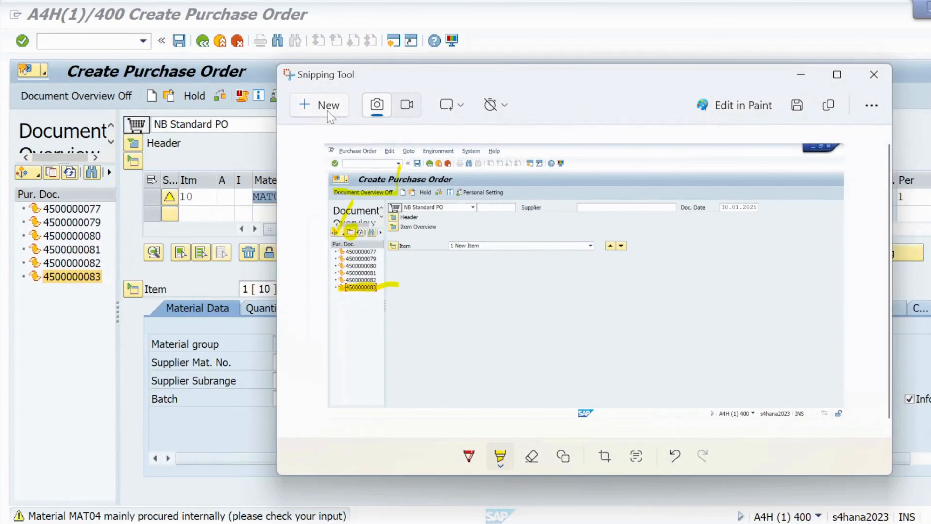
pyautogui.click(328, 106)
pyautogui.moveTo(2, 10); pyautogui.dragTo(854, 422)
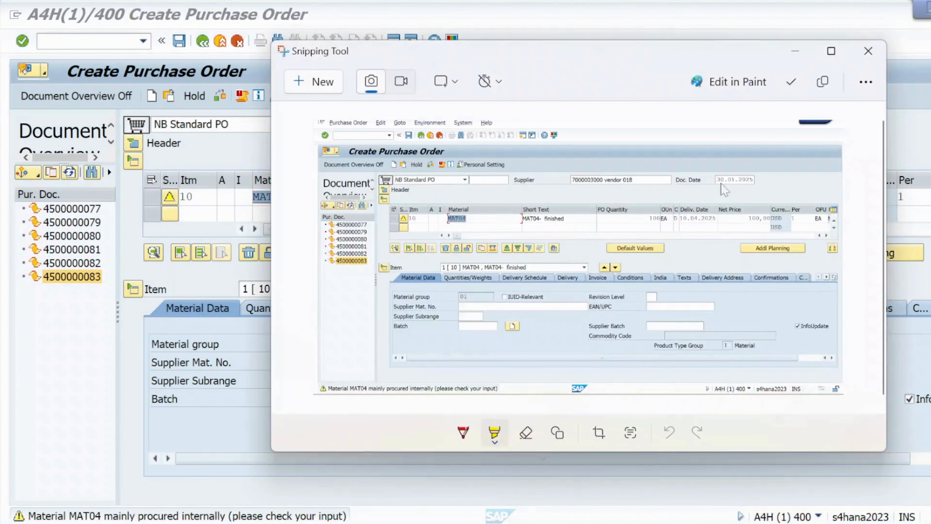
pyautogui.click(831, 51)
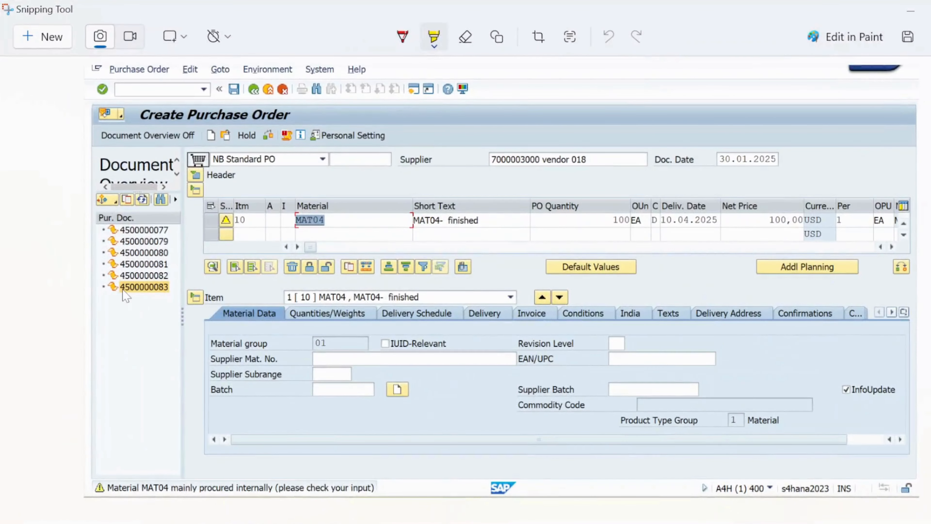
# - Mark the last purchase order, the check icon and the save icon with the yellow highlighter, and switch back to the Word document
pyautogui.moveTo(122, 291); pyautogui.dragTo(142, 293)
pyautogui.moveTo(263, 140); pyautogui.dragTo(301, 97)
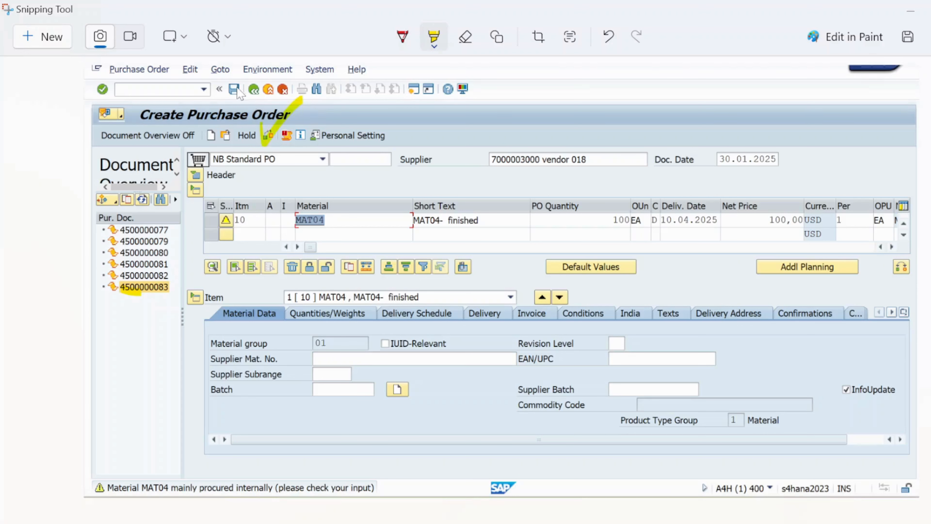
pyautogui.moveTo(227, 72)
pyautogui.mouseDown()
pyautogui.moveTo(239, 118)
pyautogui.moveTo(233, 85)
pyautogui.moveTo(286, 57)
pyautogui.mouseUp()
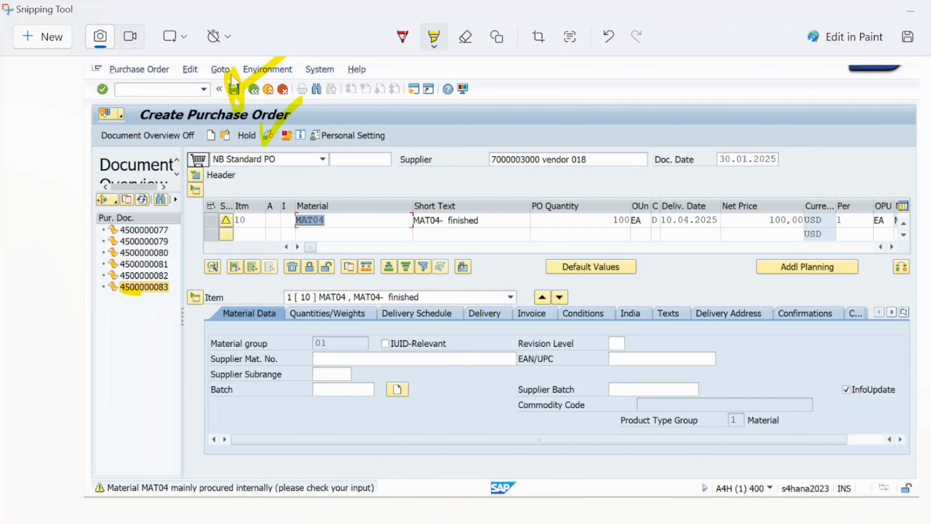
pyautogui.moveTo(223, 63); pyautogui.dragTo(224, 72)
pyautogui.hotkey('alt', 'Tab')
pyautogui.hotkey('alt', 'Tab')
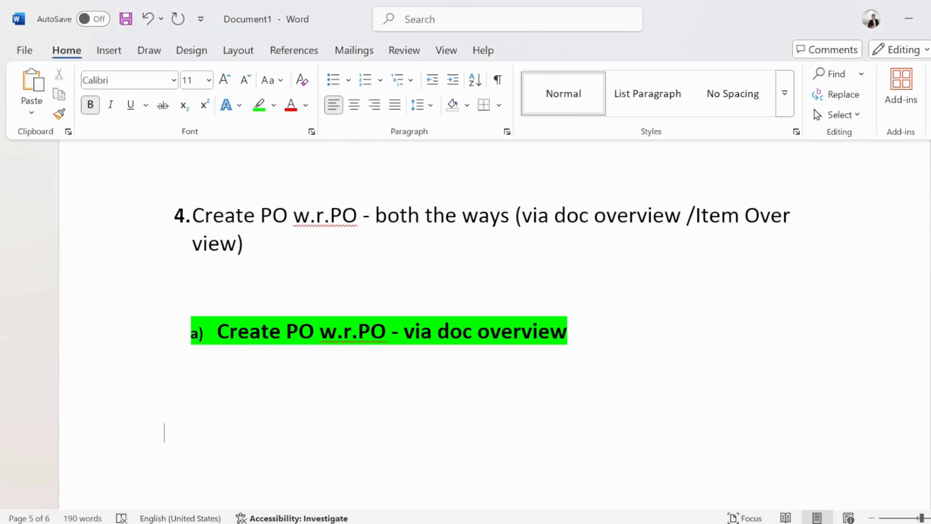
# - Try to paste the annotated screenshot directly below heading a), ahead of the document overview screenshot
pyautogui.click(269, 419)
pyautogui.hotkey('ctrl', 'v')
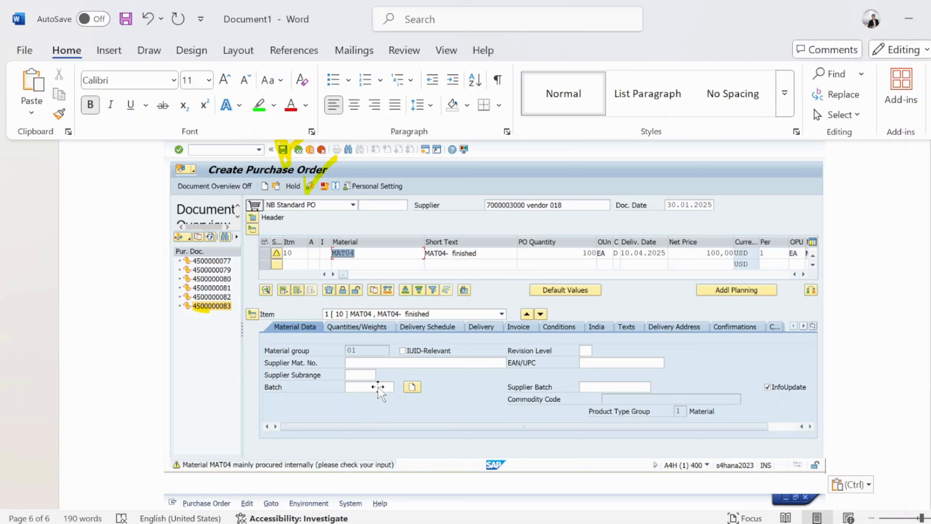
pyautogui.press('ctrl')
# - Paste the annotated screenshot of the adopted item below the document overview screenshot on page 6
pyautogui.scroll(-15, 494, 307)
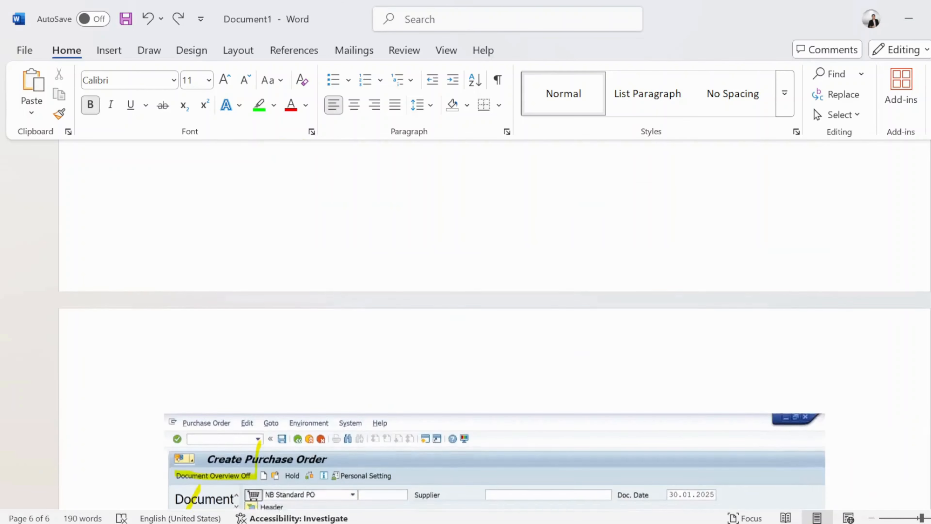
pyautogui.scroll(-8, 431, 369)
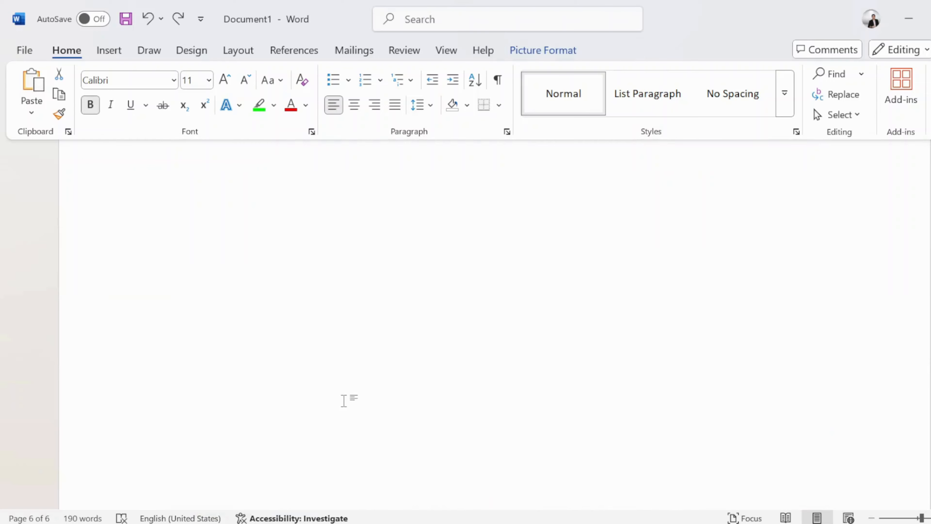
pyautogui.scroll(5, 272, 375)
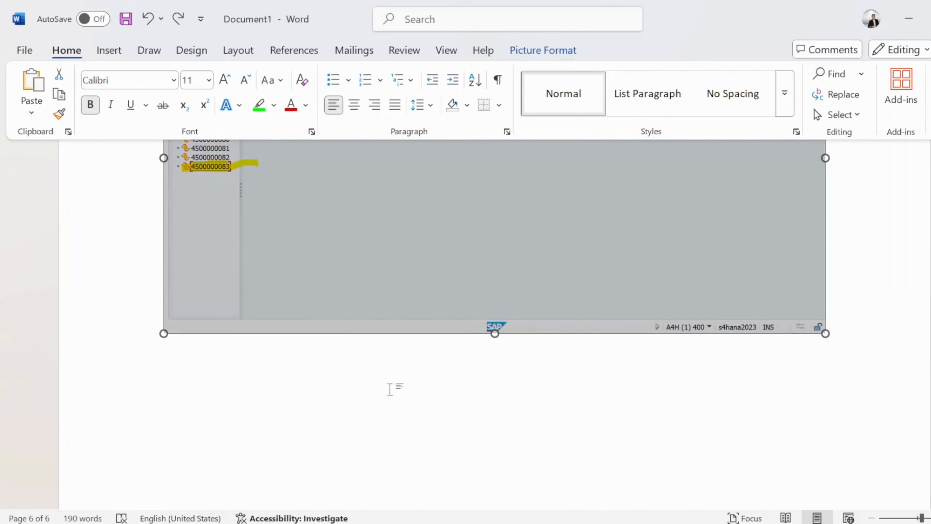
pyautogui.click(831, 336)
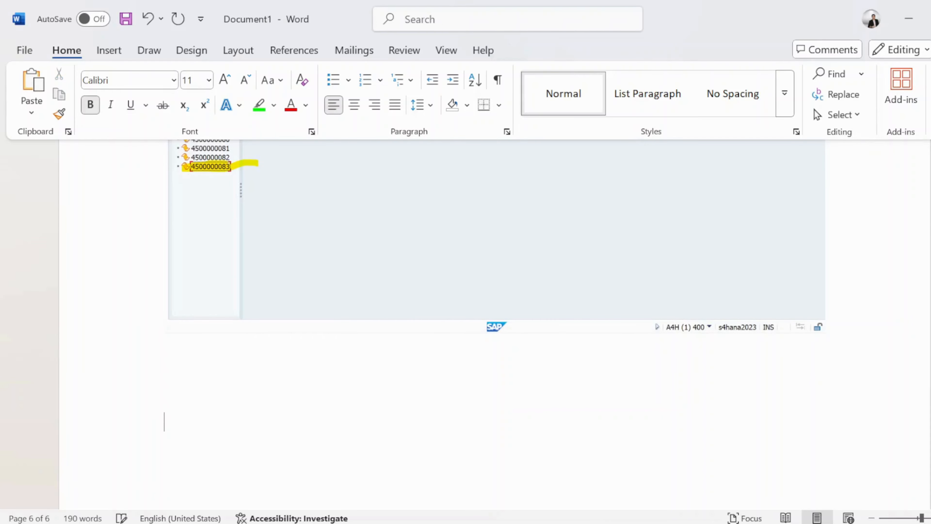
pyautogui.hotkey('ctrl', 'v')
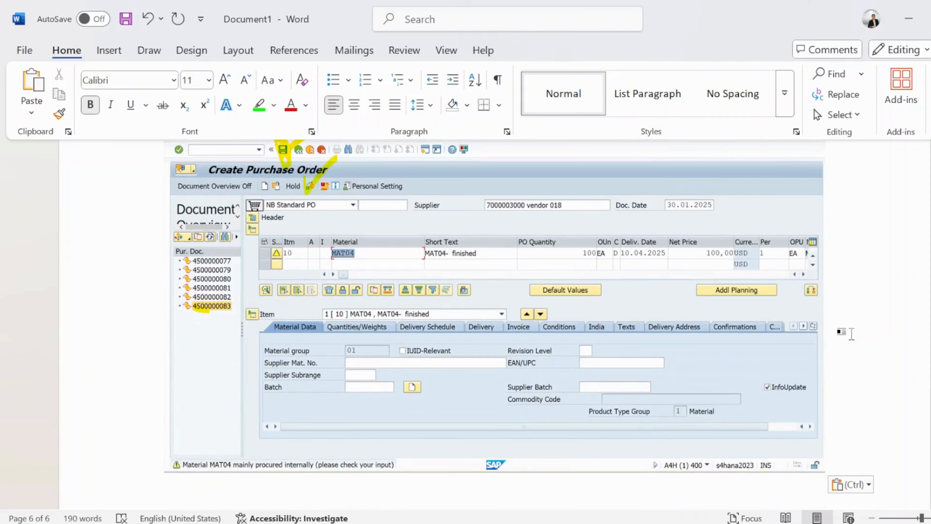
# - Make heading 4, "Create PO w.r.PO - both the ways (via doc overview /Item Over view)", bold with a yellow highlight
pyautogui.scroll(15, 851, 334)
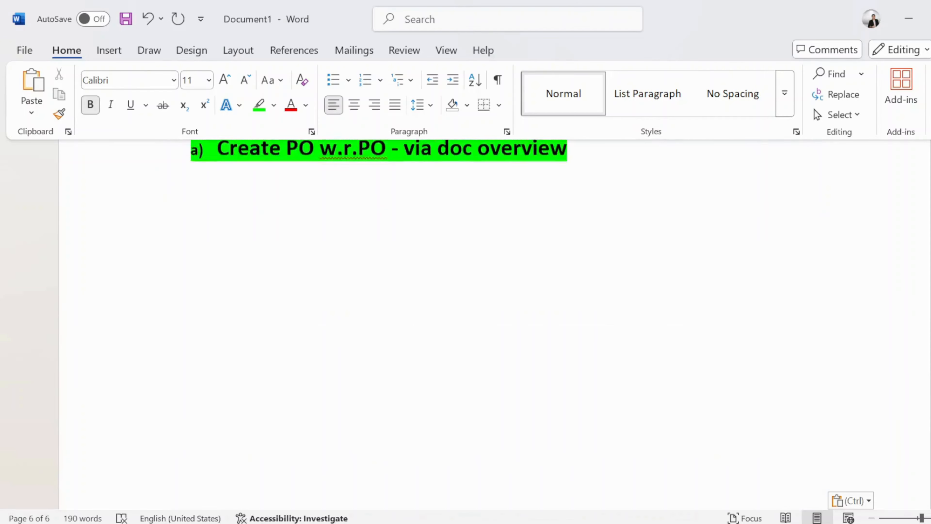
pyautogui.scroll(5, 768, 284)
pyautogui.scroll(-5, 768, 284)
pyautogui.scroll(5, 767, 285)
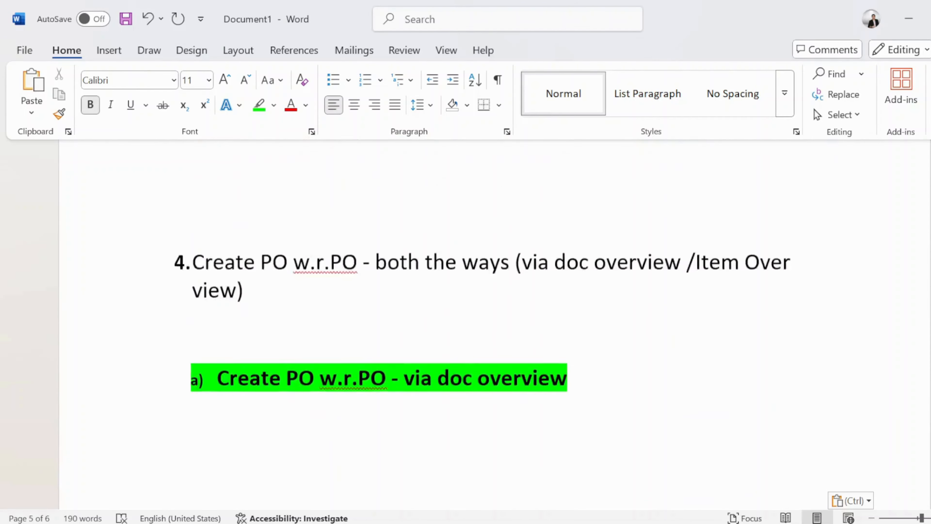
pyautogui.scroll(10, 703, 196)
pyautogui.scroll(-9, 702, 195)
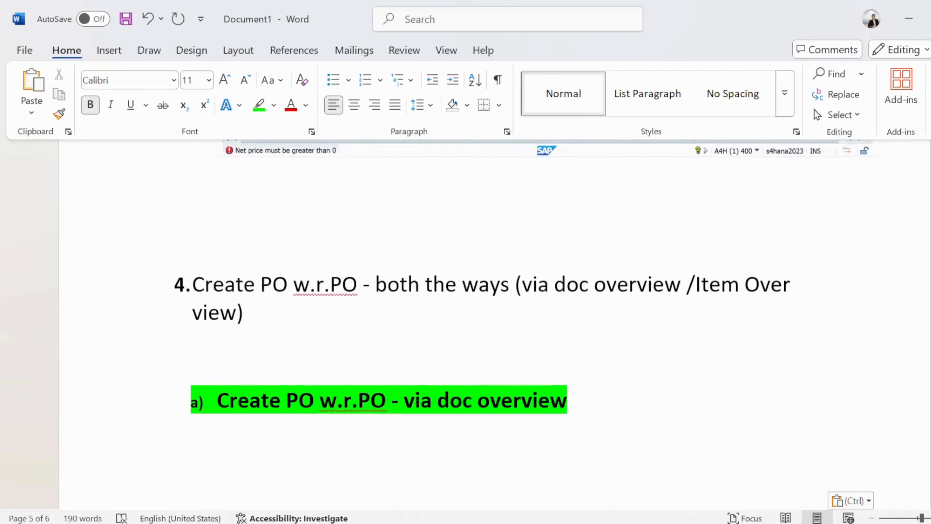
pyautogui.scroll(-3, 466, 323)
pyautogui.scroll(2, 465, 322)
pyautogui.moveTo(256, 261); pyautogui.dragTo(167, 236)
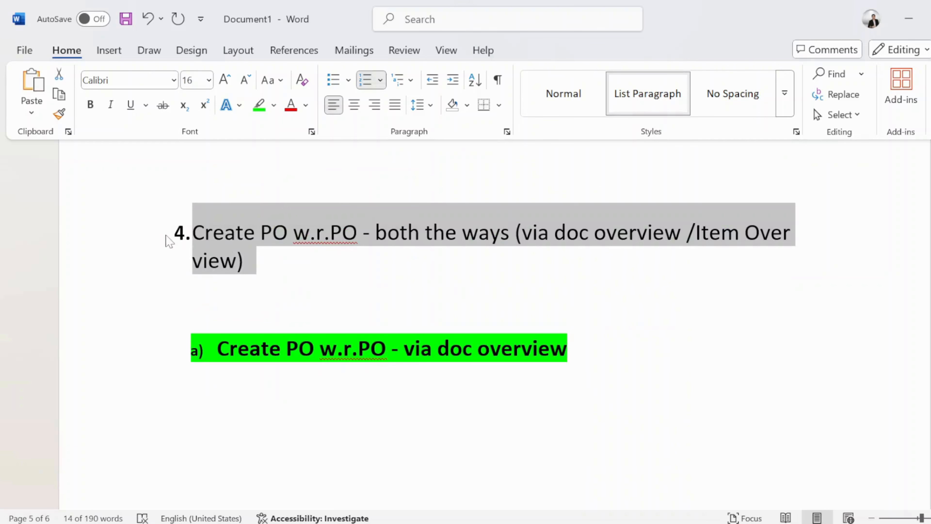
pyautogui.hotkey('ctrl', 'b')
pyautogui.click(273, 105)
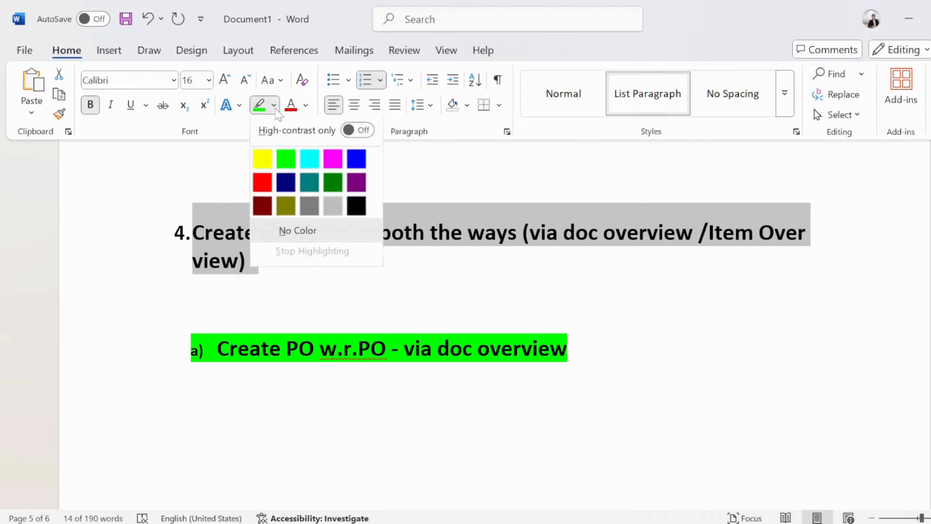
pyautogui.click(262, 158)
pyautogui.click(164, 284)
pyautogui.click(351, 442)
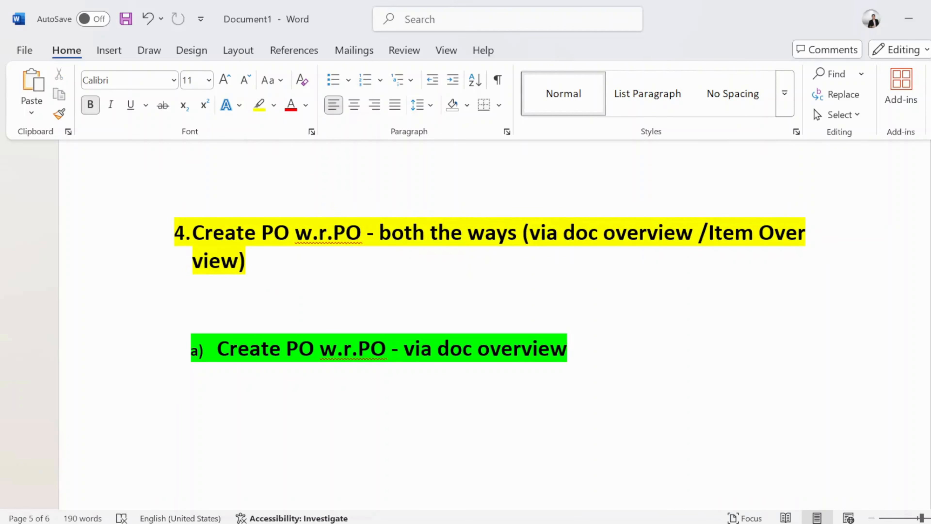
# - Copy the two instruction paragraphs below the heading "Create PO wrt RFQ Via doc overview"
pyautogui.press('alt')
pyautogui.click(408, 448)
pyautogui.scroll(15, 407, 449)
pyautogui.scroll(10, 431, 392)
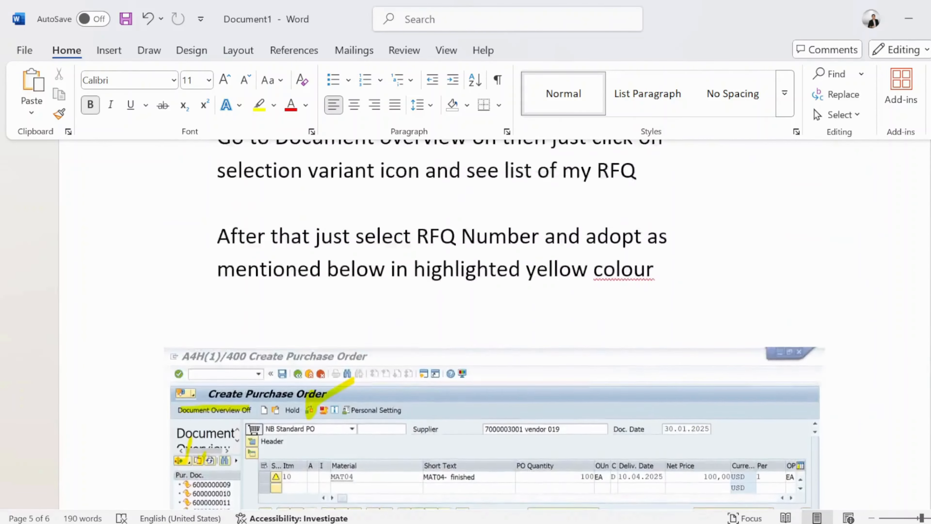
pyautogui.scroll(-3, 431, 392)
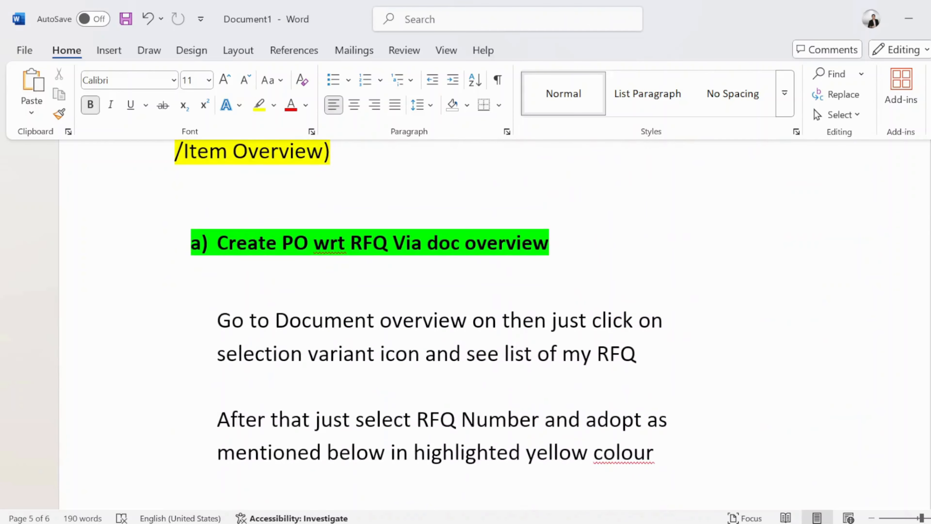
pyautogui.moveTo(217, 319); pyautogui.dragTo(662, 475)
pyautogui.hotkey('ctrl', 'c')
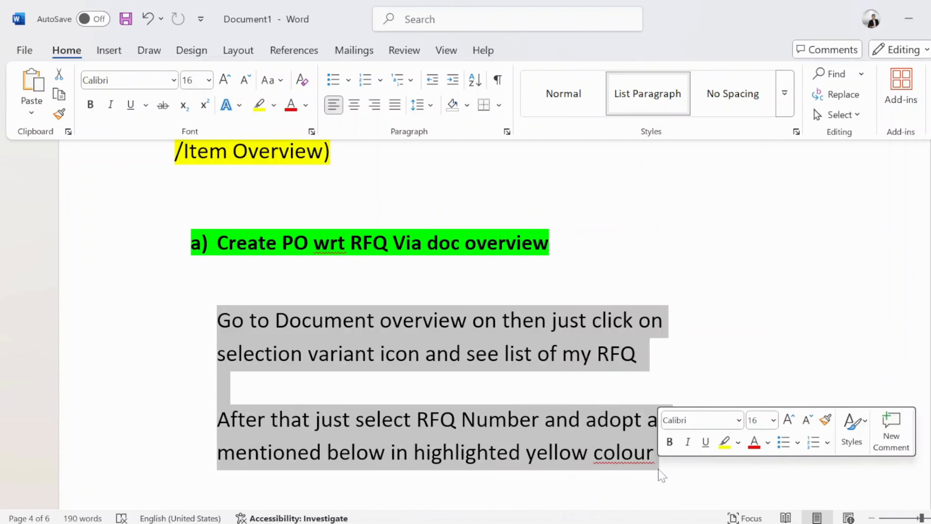
# - Paste the copied instructions below the heading "Create PO w.r.PO - via doc overview"
pyautogui.scroll(-10, 590, 399)
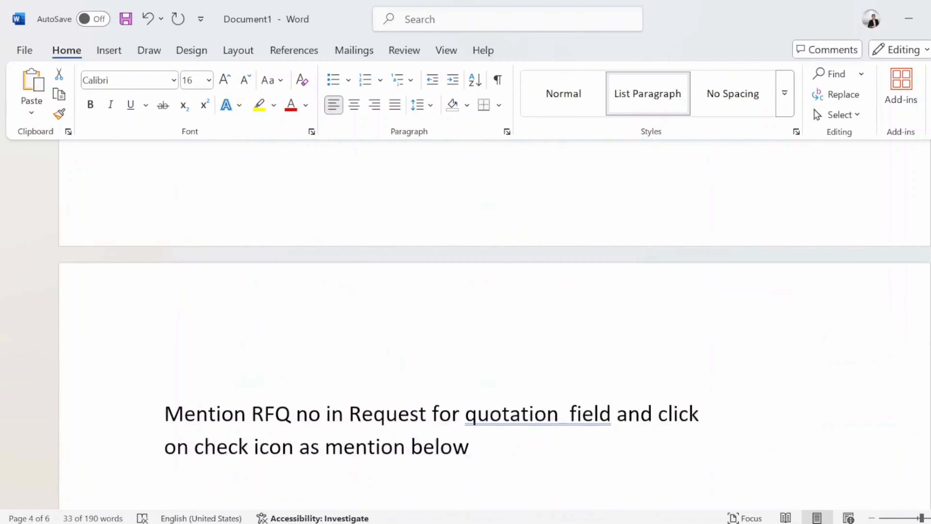
pyautogui.scroll(-15, 453, 358)
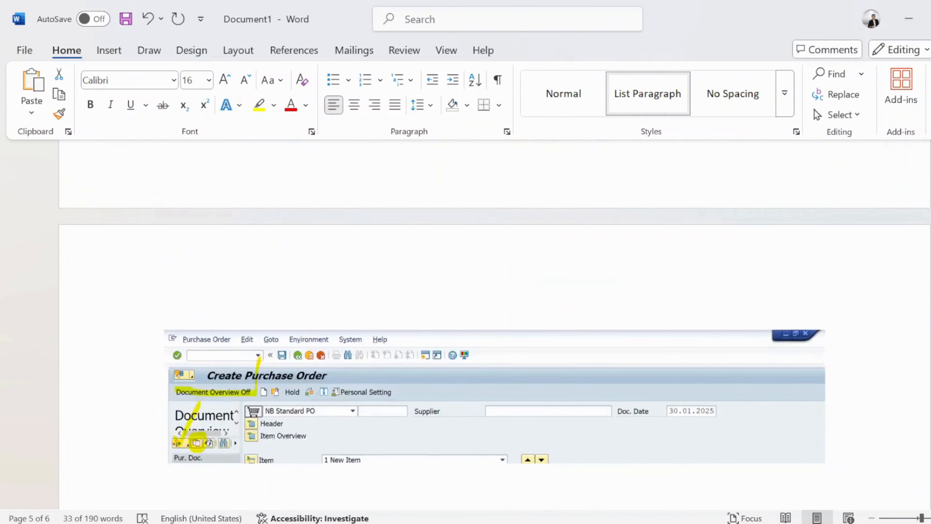
pyautogui.scroll(-12, 462, 381)
pyautogui.scroll(7, 462, 381)
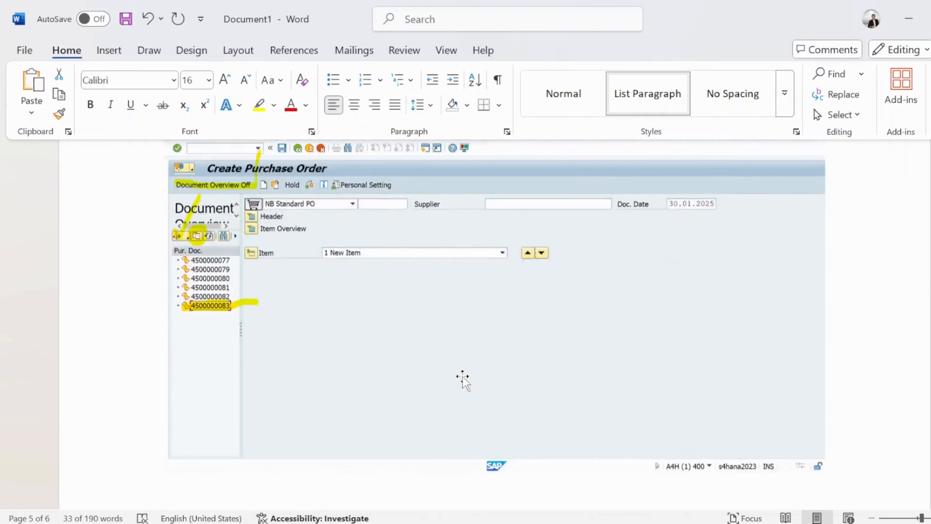
pyautogui.scroll(10, 463, 381)
pyautogui.click(280, 396)
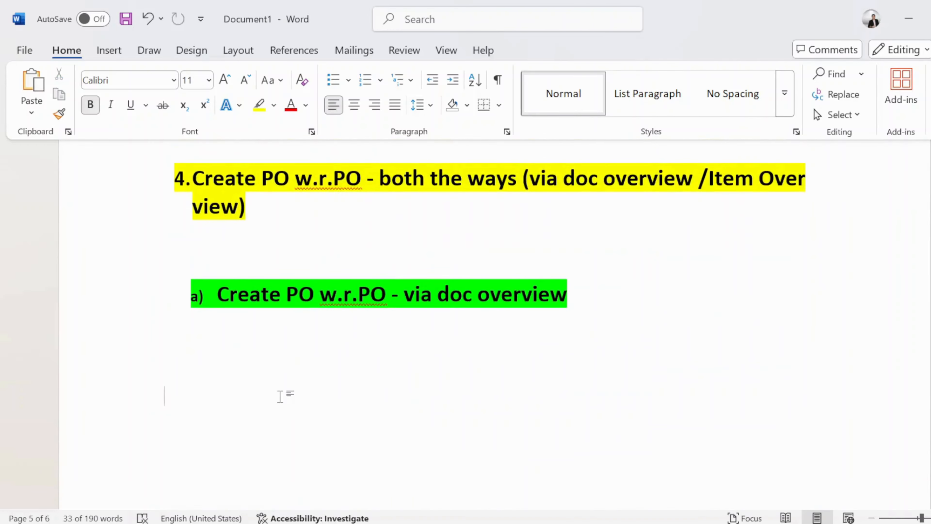
pyautogui.hotkey('ctrl', 'v')
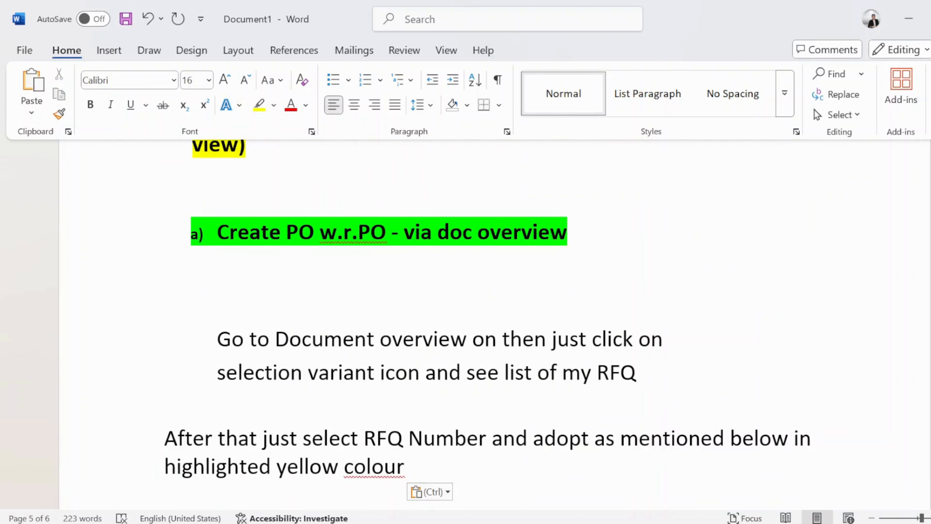
# - Replace RFQ with PO at the end of the pasted sentence "see list of my RFQ"
pyautogui.click(637, 373)
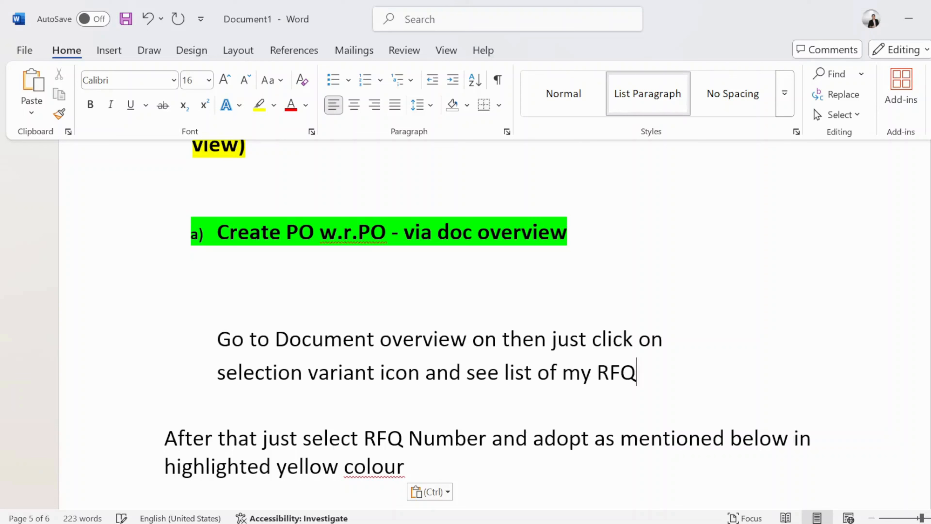
pyautogui.press('BackSpace')
pyautogui.press('BackSpace')
pyautogui.press('BackSpace')
pyautogui.press('capslock')
pyautogui.write('PO')
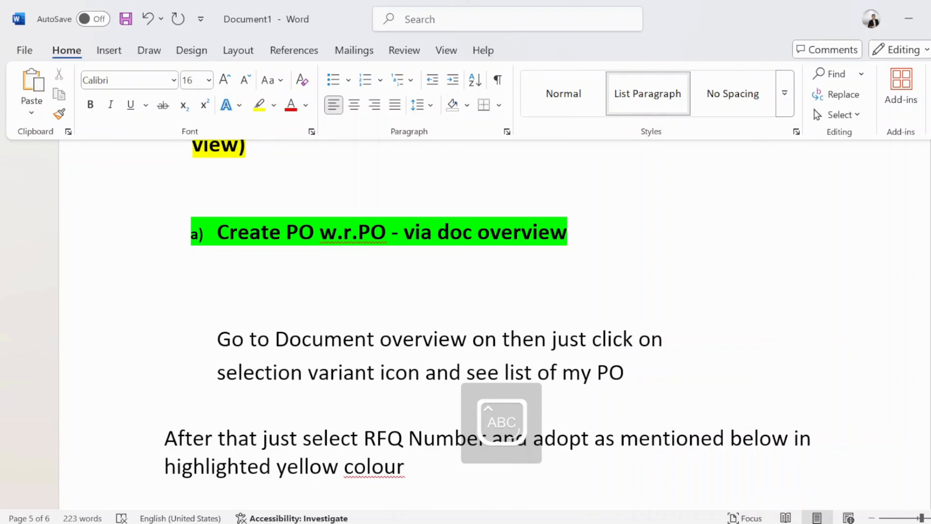
# - Replace RFQ with PO in the sentence "After that just select RFQ Number" and place the cursor below the document's last screenshot
pyautogui.click(404, 438)
pyautogui.press('BackSpace')
pyautogui.press('BackSpace')
pyautogui.press('BackSpace')
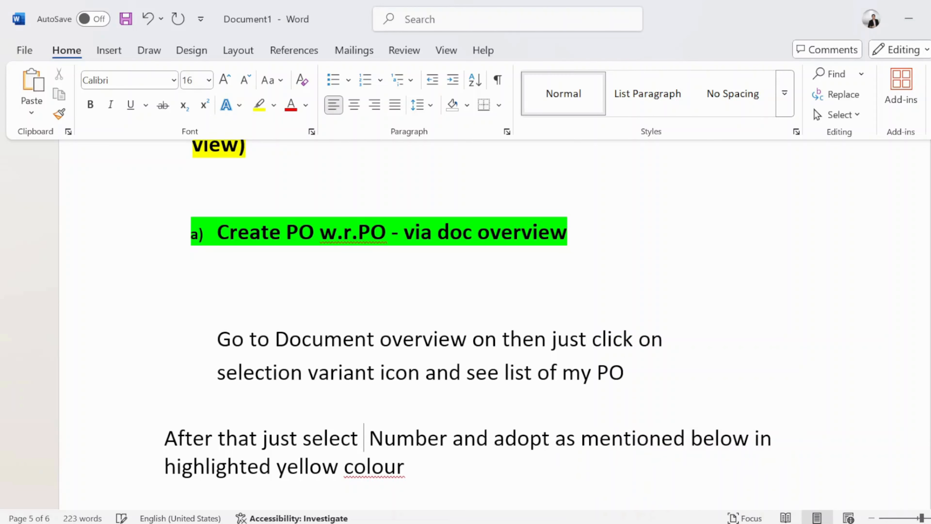
pyautogui.write('PO')
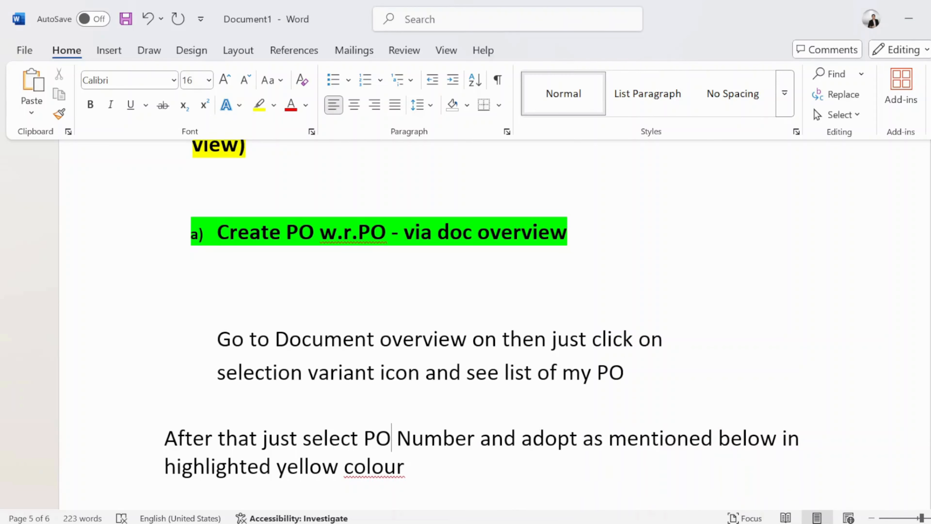
pyautogui.scroll(-10, 475, 453)
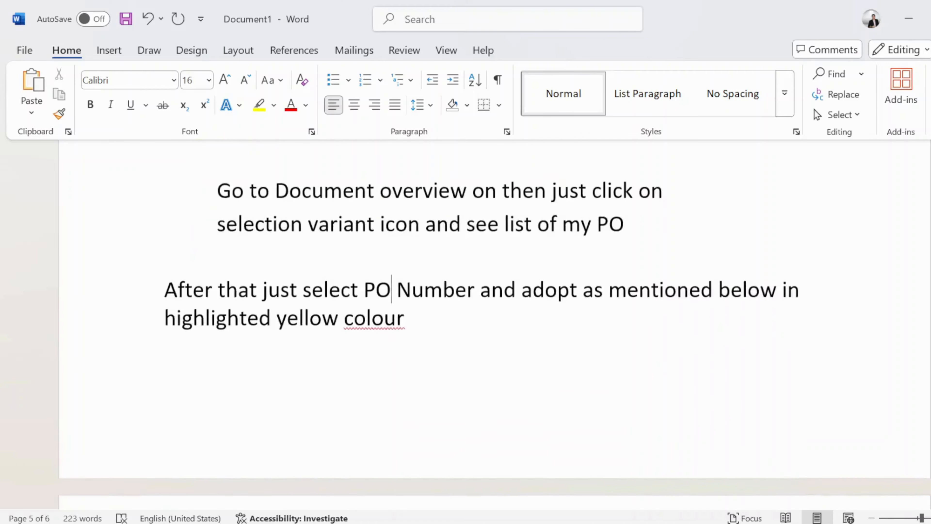
pyautogui.scroll(-5, 476, 453)
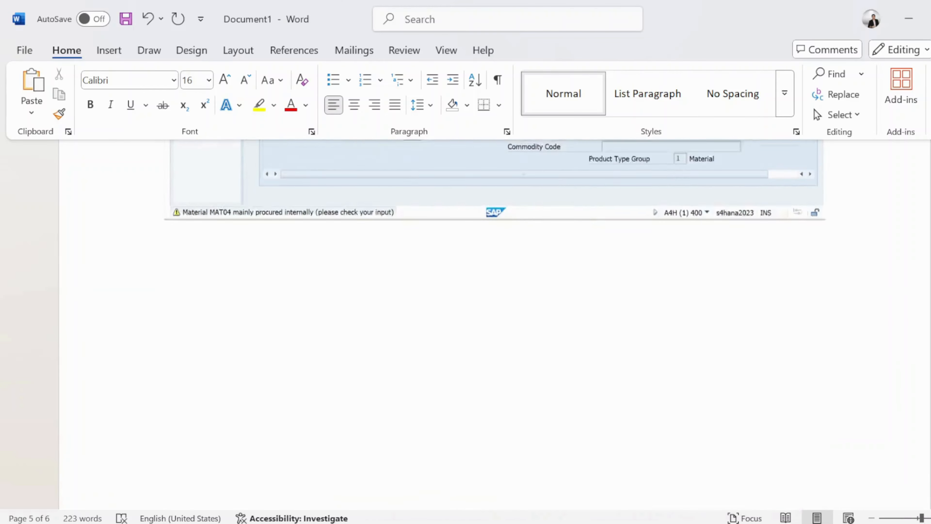
pyautogui.click(243, 350)
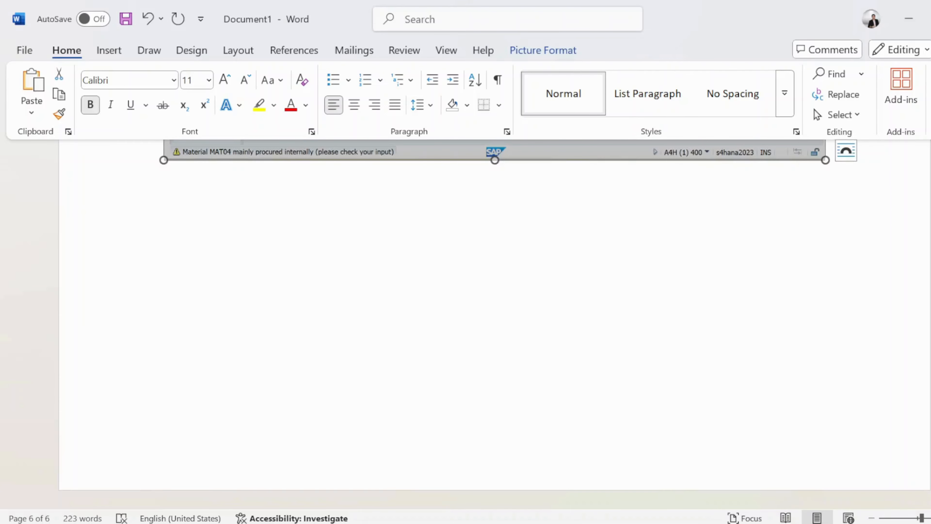
pyautogui.click(826, 153)
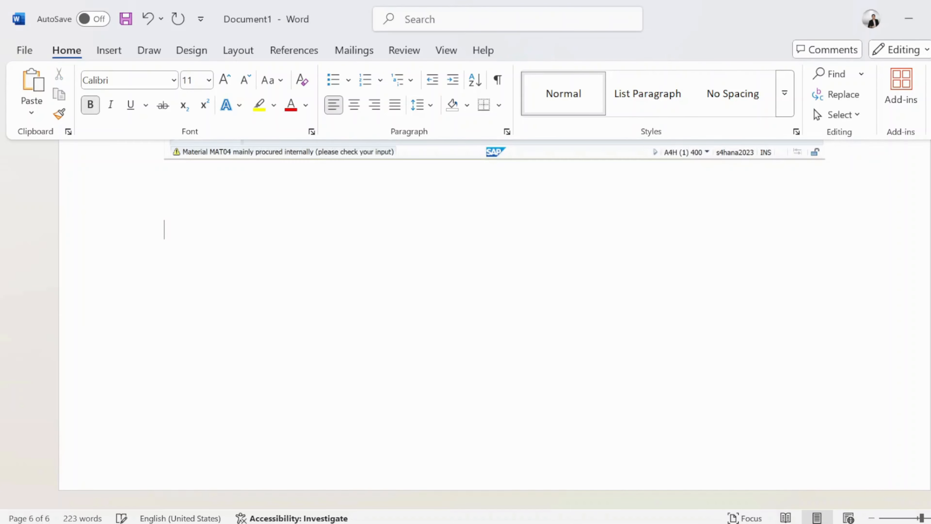
# - Switch to the SAP purchase order window and save the standard PO for material MAT04
pyautogui.hotkey('alt', 'Tab')
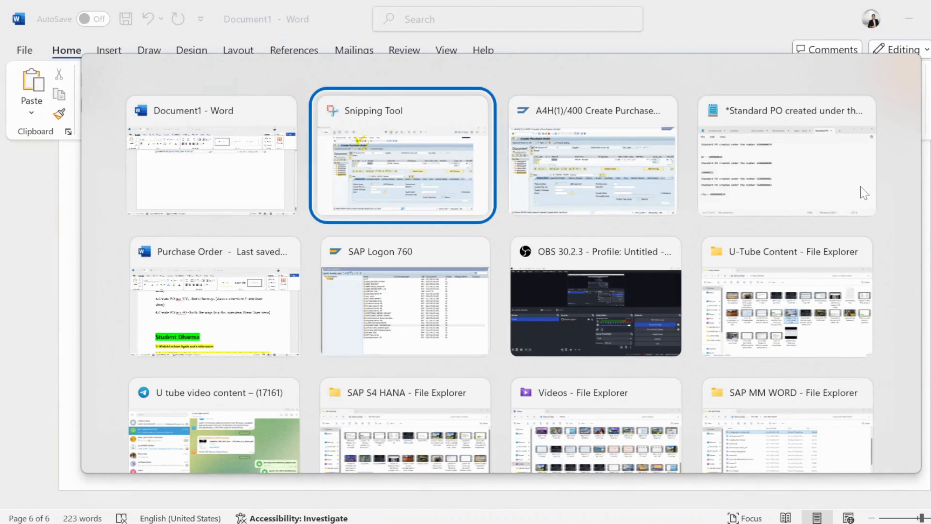
pyautogui.hotkey('alt', 'Tab')
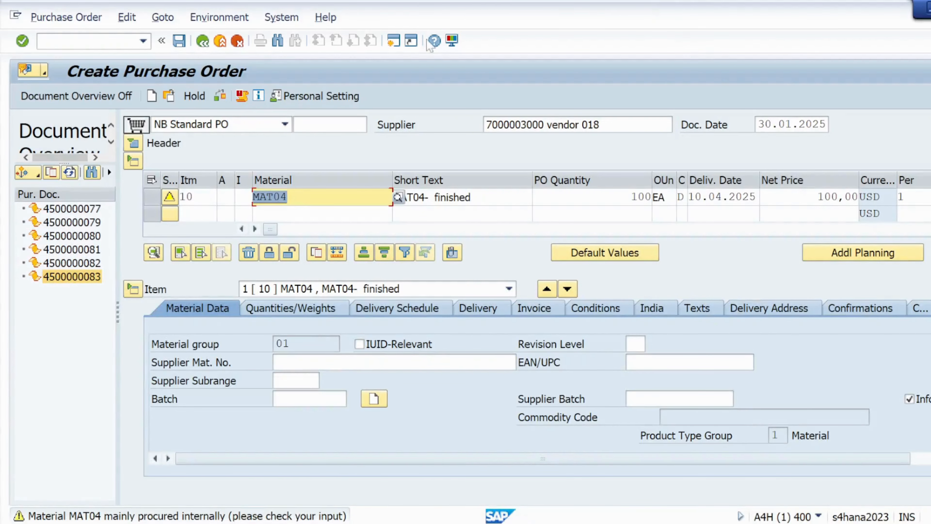
pyautogui.click(179, 43)
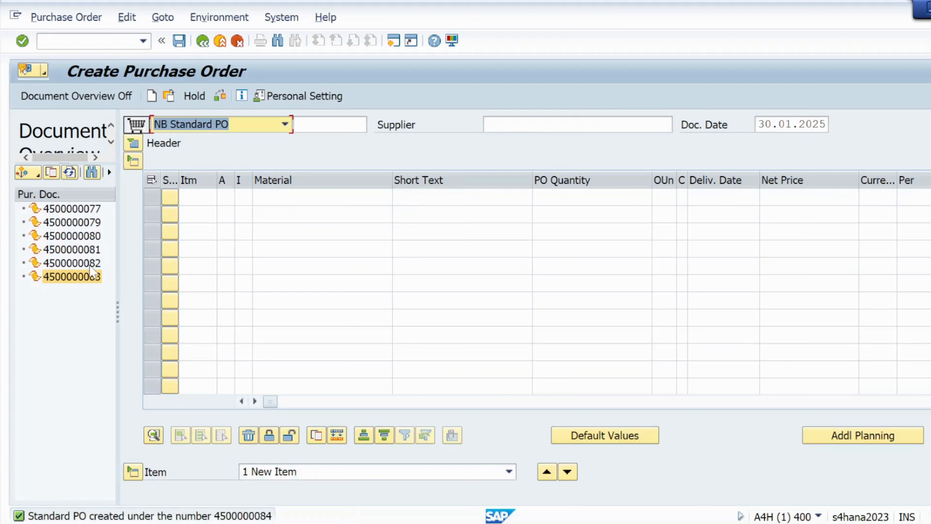
# - Hide the document overview and select the first row's purchasing document field, beside the RFQ columns of the item table
pyautogui.click(90, 266)
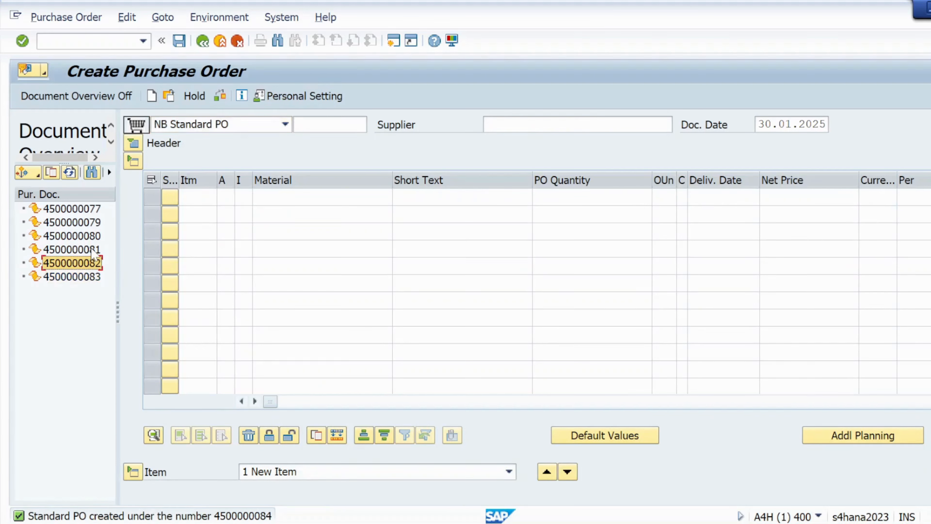
pyautogui.click(91, 249)
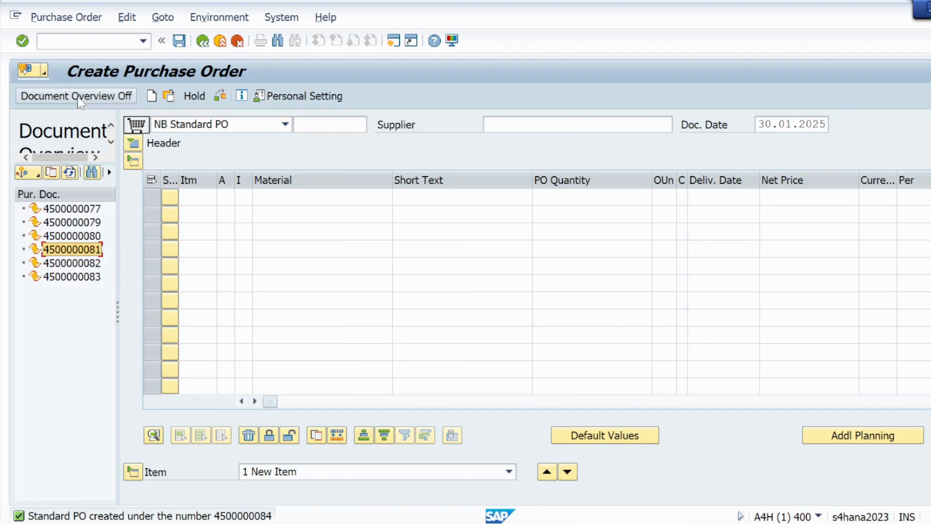
pyautogui.click(80, 99)
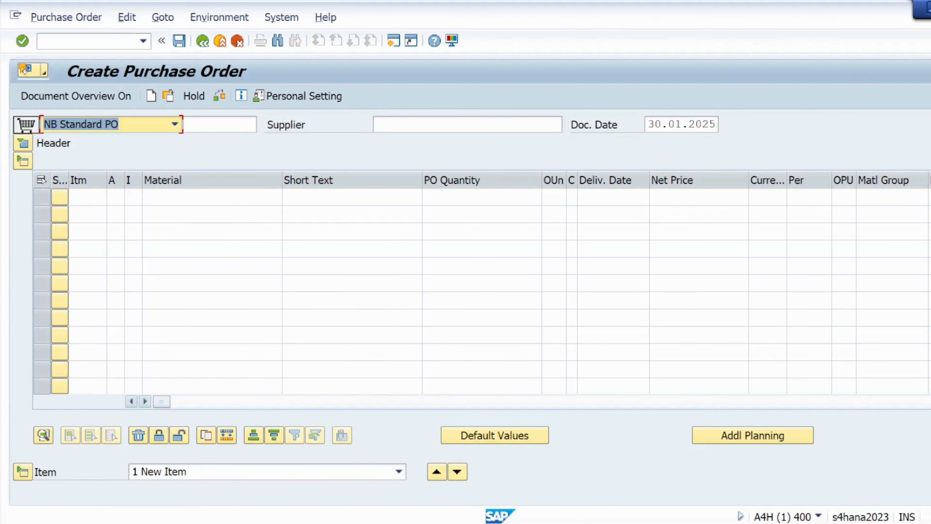
pyautogui.moveTo(162, 402); pyautogui.dragTo(531, 401)
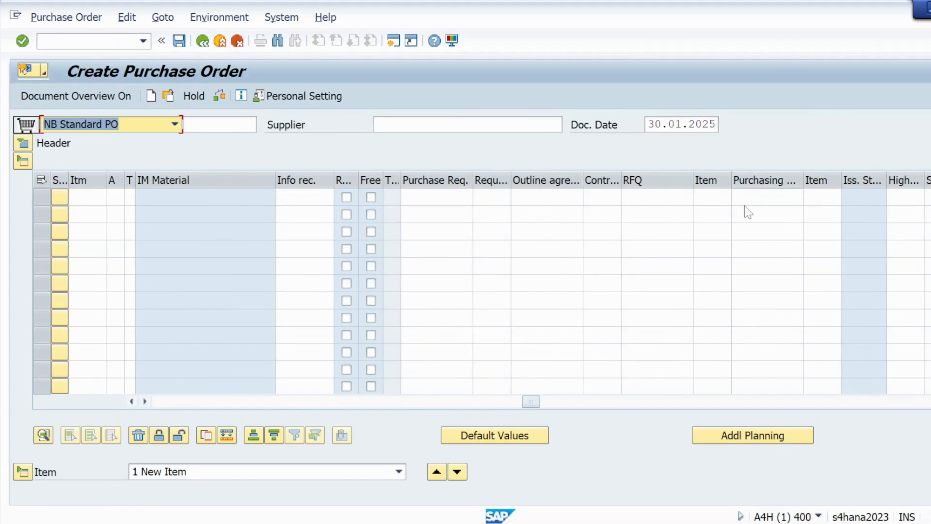
pyautogui.click(765, 197)
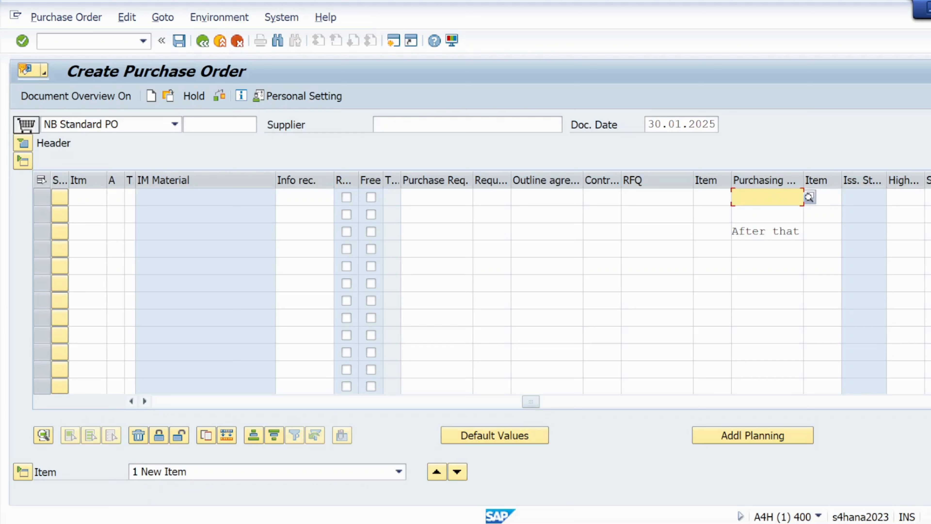
# - Clear the stray text "After that" from the third row's purchasing document field and return to the first row's field
pyautogui.click(787, 231)
pyautogui.press('BackSpace')
pyautogui.press('BackSpace')
pyautogui.press('BackSpace')
pyautogui.press('BackSpace')
pyautogui.press('BackSpace')
pyautogui.press('BackSpace')
pyautogui.press('BackSpace')
pyautogui.press('BackSpace')
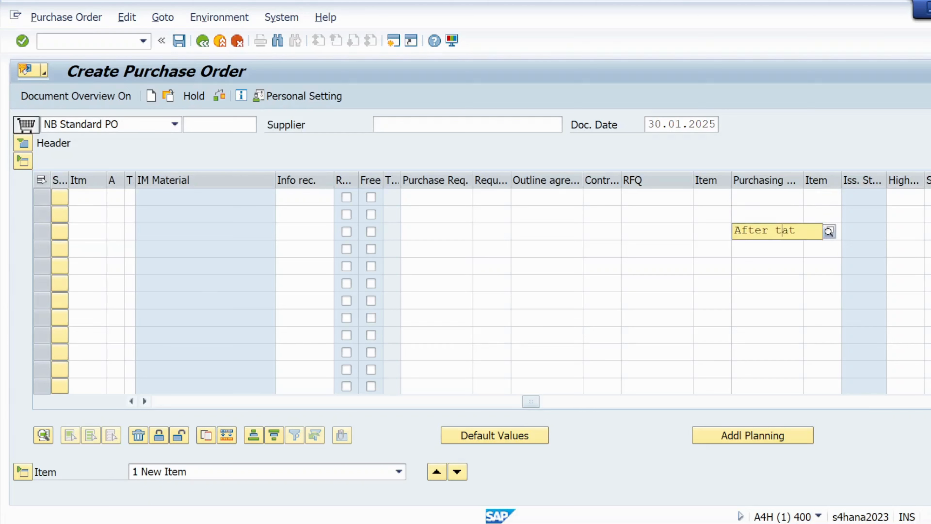
pyautogui.press('Delete')
pyautogui.press('Delete')
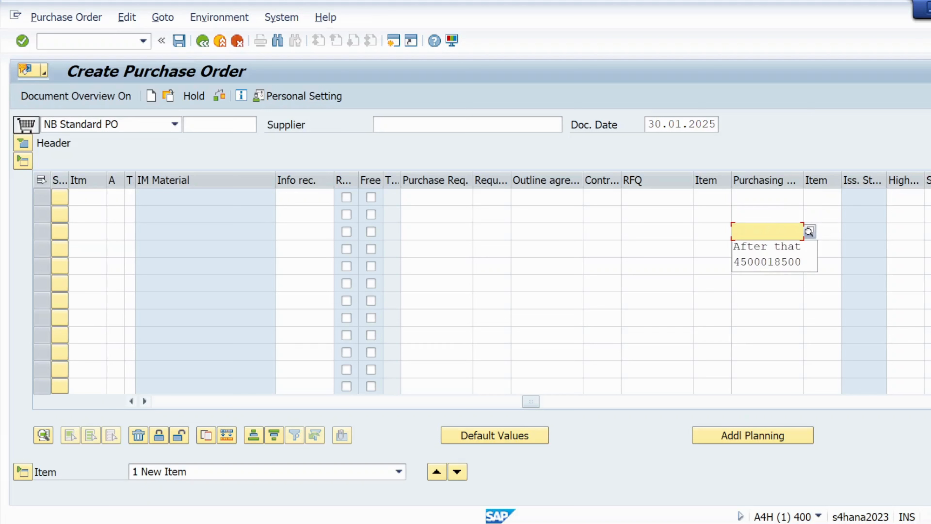
pyautogui.click(767, 198)
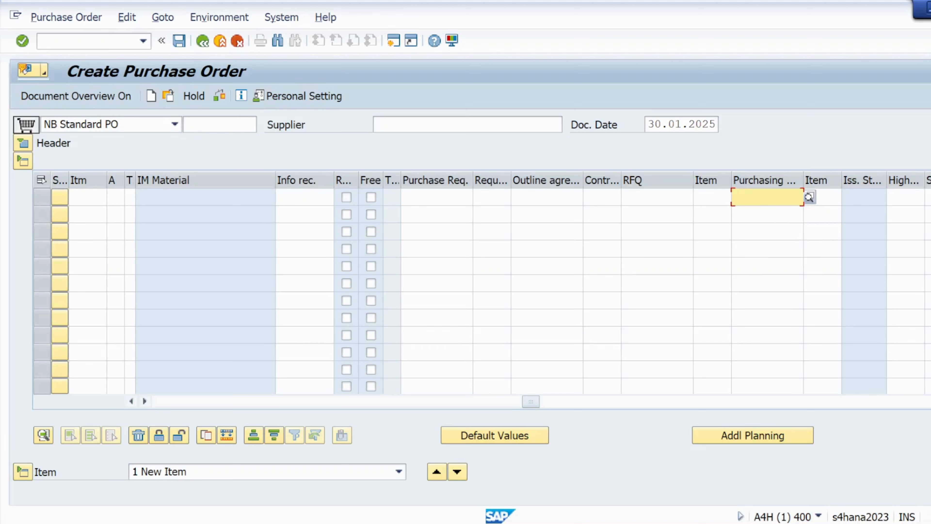
# - Switch to the Word document and copy the green heading "Create PO w.r.PO - via doc overview"
pyautogui.hotkey('alt', 'Tab')
pyautogui.hotkey('alt', 'Tab')
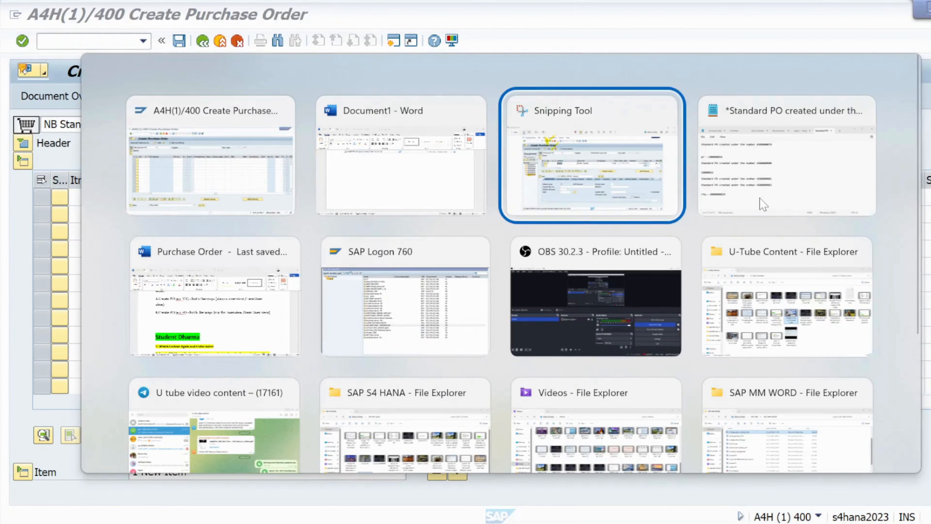
pyautogui.hotkey('alt', 'shift', 'Tab')
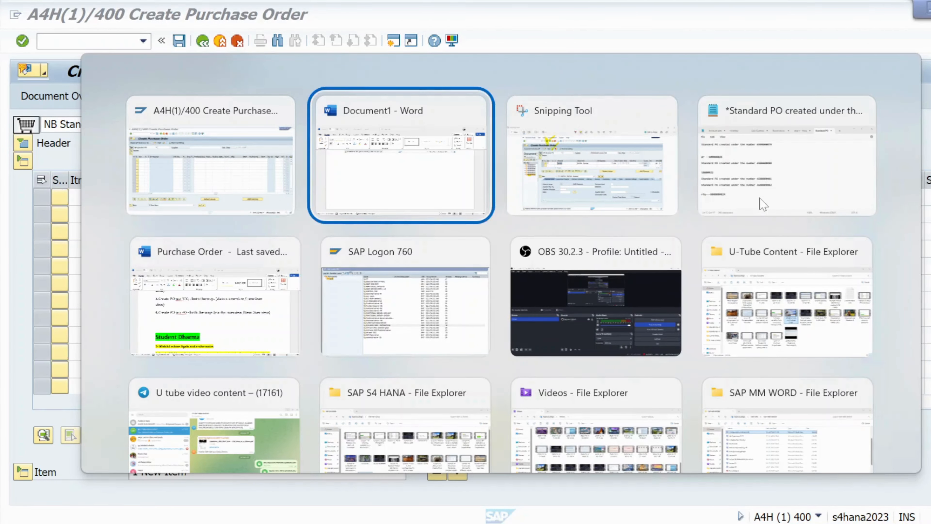
pyautogui.hotkey('alt', 'shift', 'Tab')
pyautogui.hotkey('alt', 'Tab')
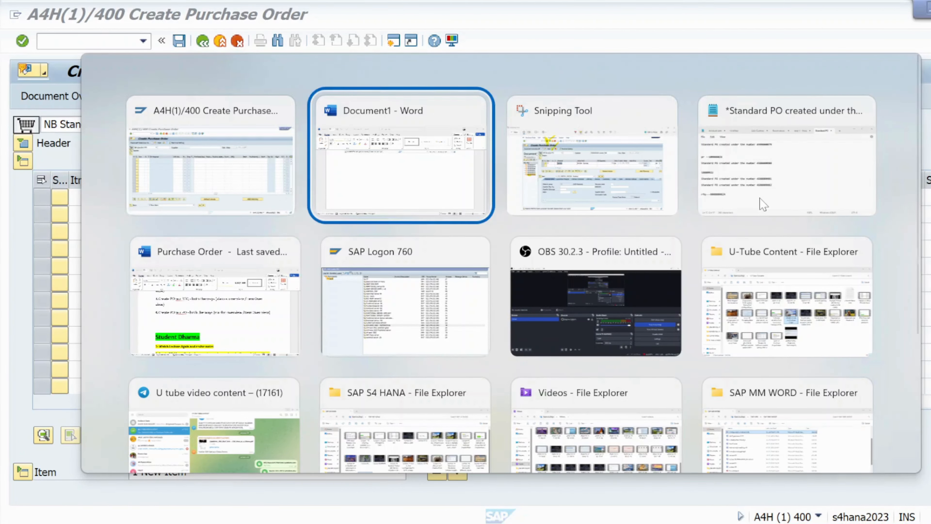
pyautogui.scroll(15, 495, 322)
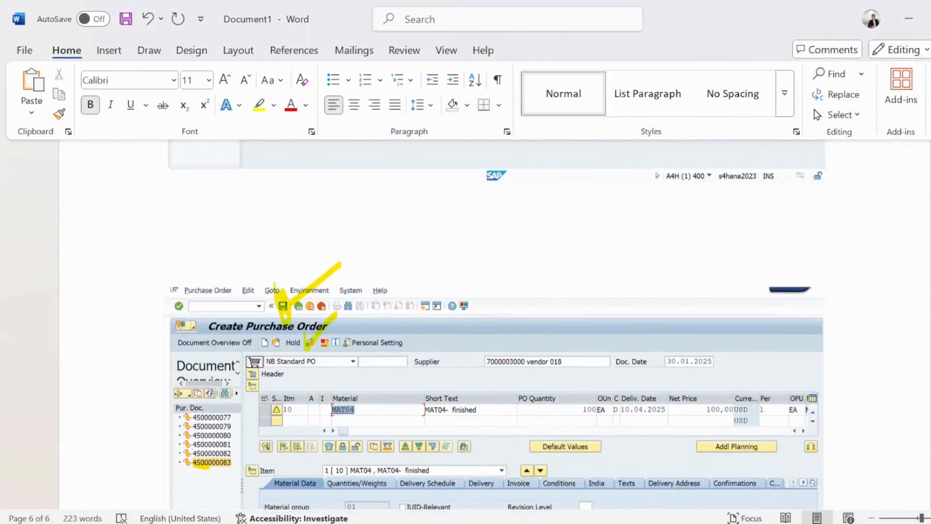
pyautogui.scroll(3, 495, 323)
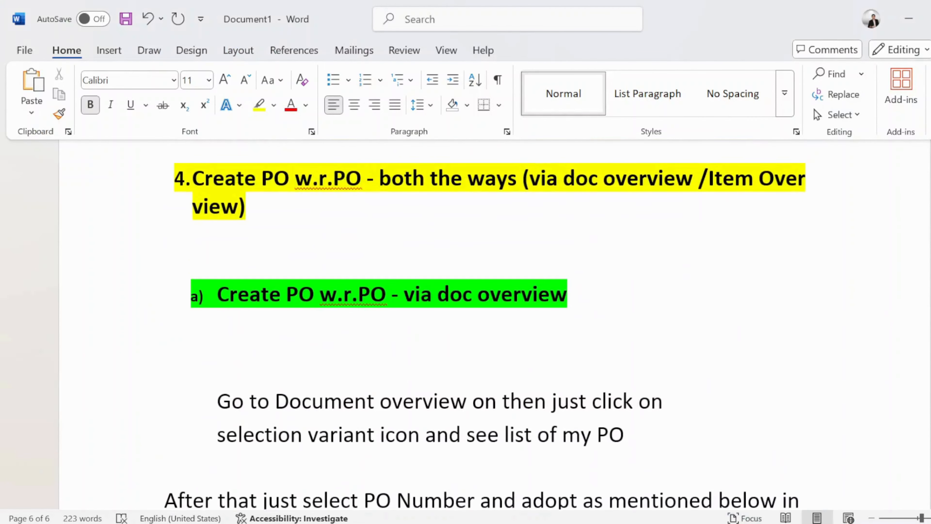
pyautogui.moveTo(568, 295); pyautogui.dragTo(246, 297)
pyautogui.hotkey('ctrl', 'c')
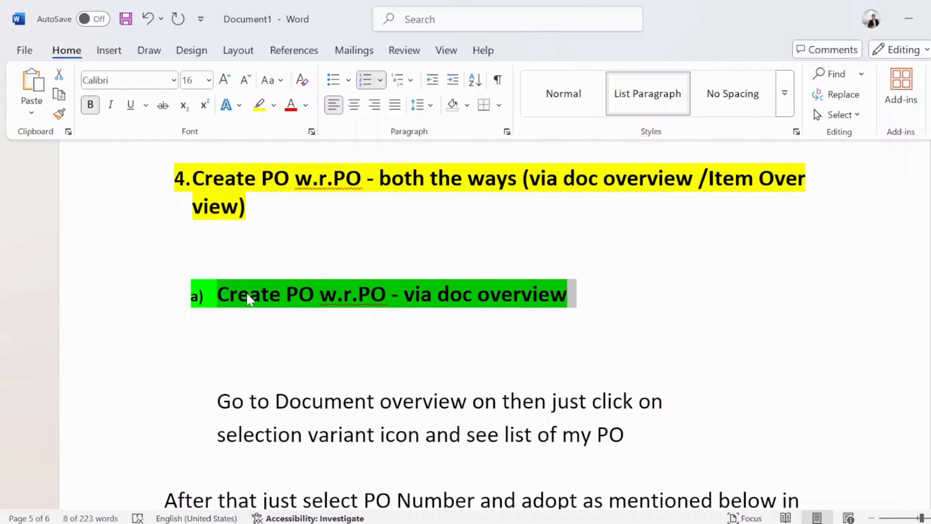
# - Paste the copied heading below the last SAP screenshot at the end of the document
pyautogui.scroll(-15, 249, 299)
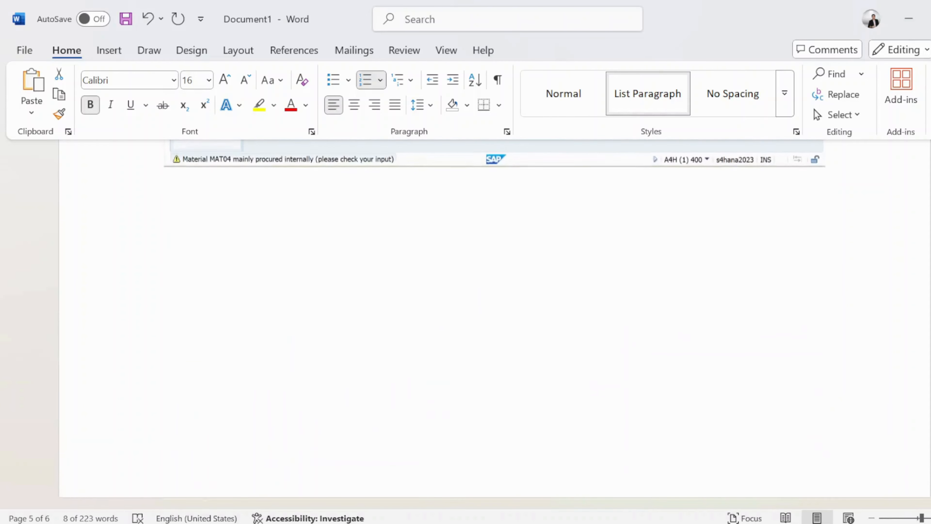
pyautogui.click(276, 335)
pyautogui.hotkey('ctrl', 'v')
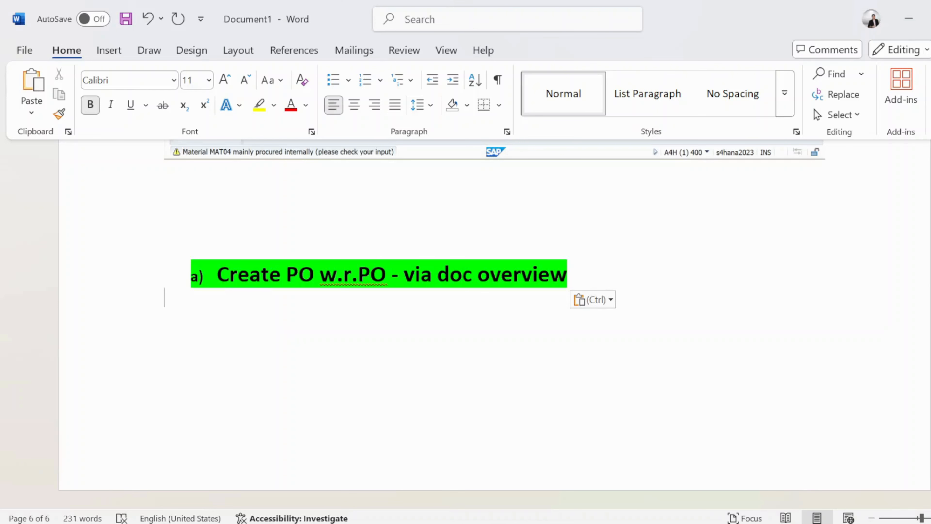
# - Change the list letter of the pasted heading to b)
pyautogui.press('Up')
pyautogui.press('Delete')
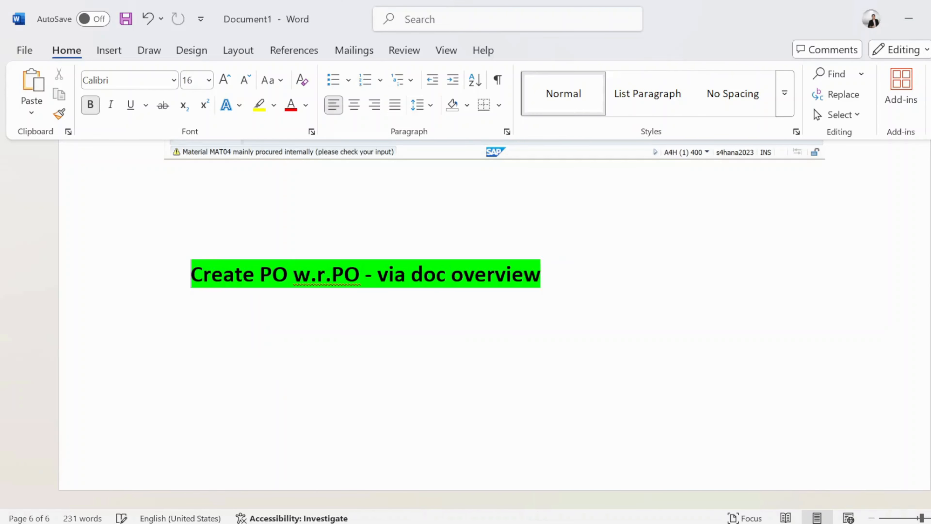
pyautogui.write('B')
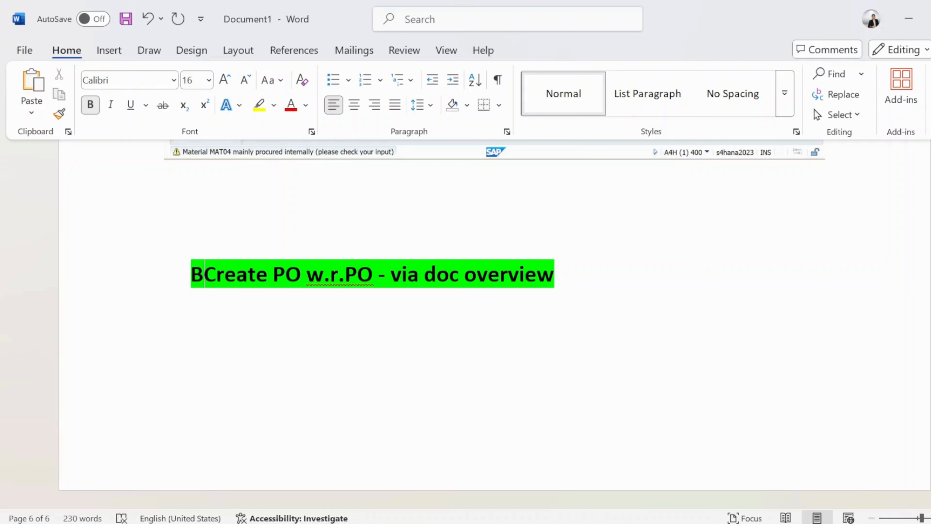
pyautogui.press('BackSpace')
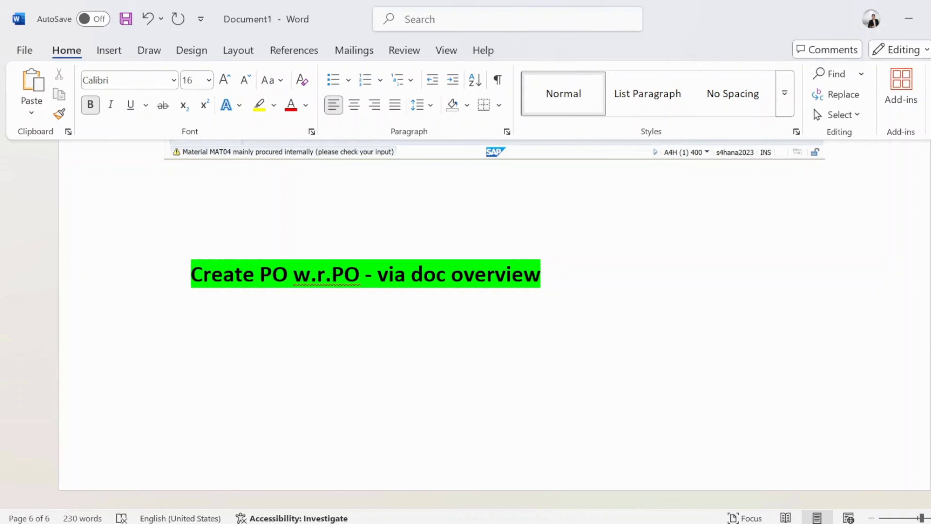
pyautogui.press('capslock')
pyautogui.write('b)')
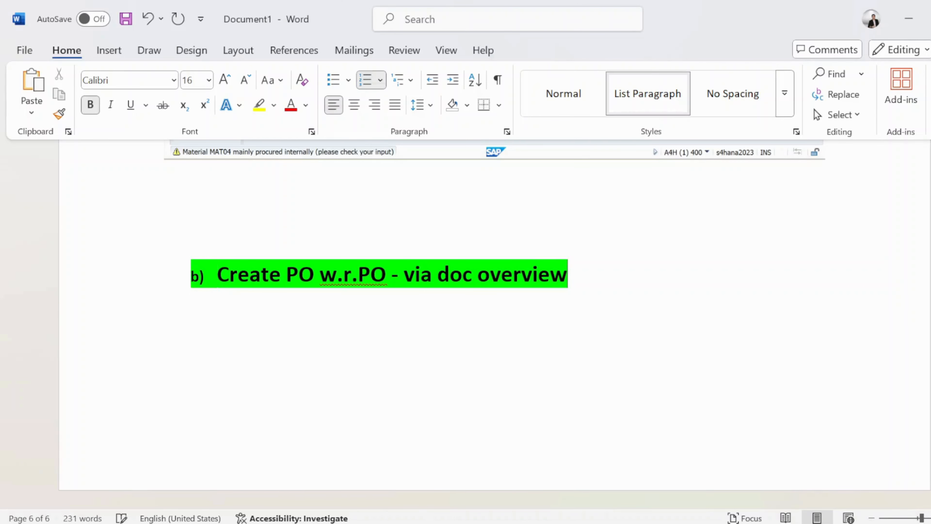
# - Reword heading b) to "Create PO w.r.PO - via Item Overview" and add blank lines below it
pyautogui.press('BackSpace')
pyautogui.press('BackSpace')
pyautogui.press('BackSpace')
pyautogui.press('BackSpace')
pyautogui.press('BackSpace')
pyautogui.press('BackSpace')
pyautogui.press('BackSpace')
pyautogui.press('BackSpace')
pyautogui.press('BackSpace')
pyautogui.press('BackSpace')
pyautogui.press('BackSpace')
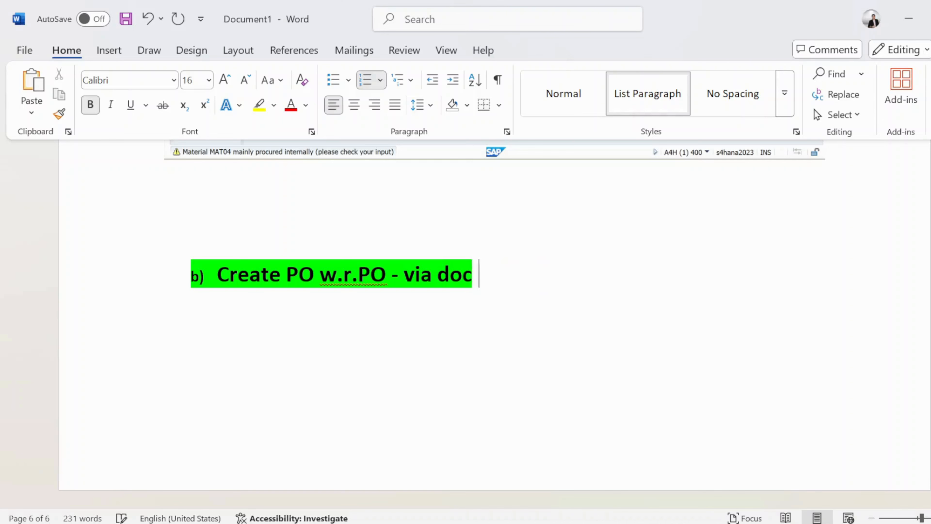
pyautogui.press('BackSpace')
pyautogui.press('capslock')
pyautogui.write('I')
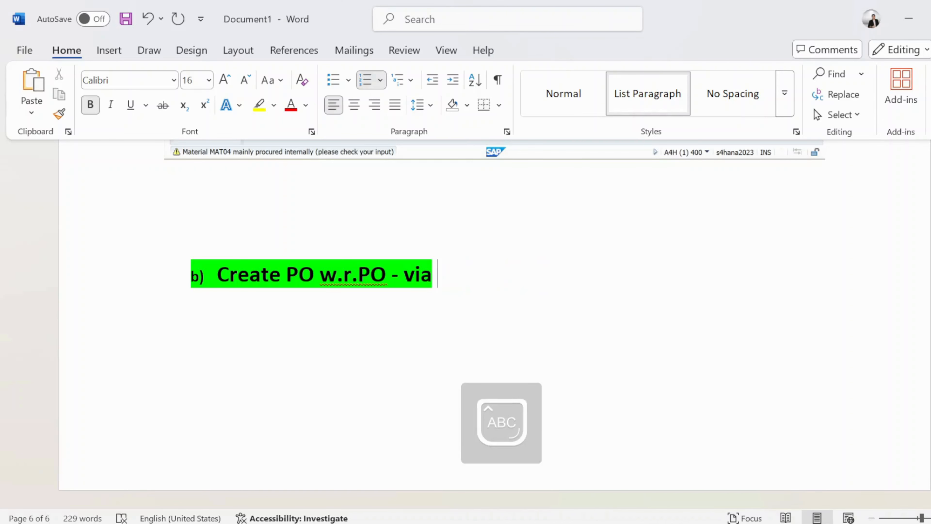
pyautogui.press('capslock')
pyautogui.write('tem')
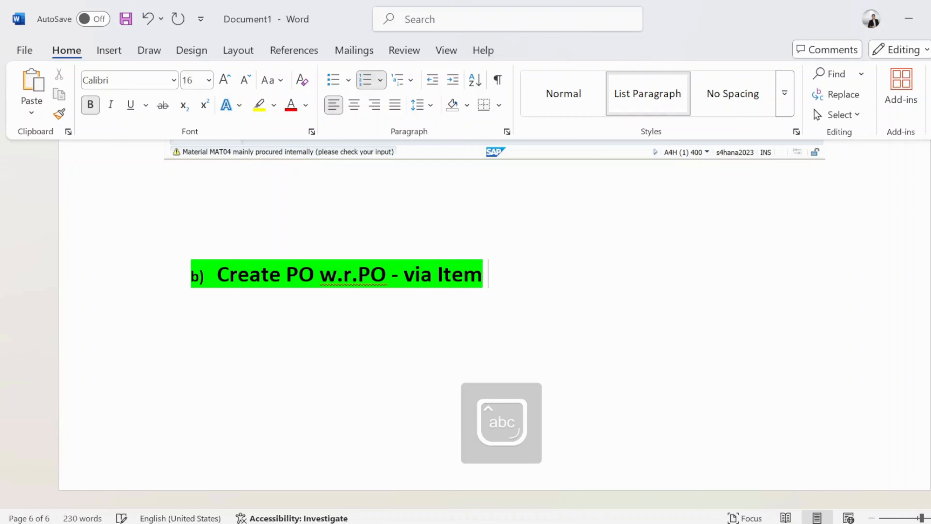
pyautogui.press('capslock')
pyautogui.write('O')
pyautogui.press('capslock')
pyautogui.write('verv')
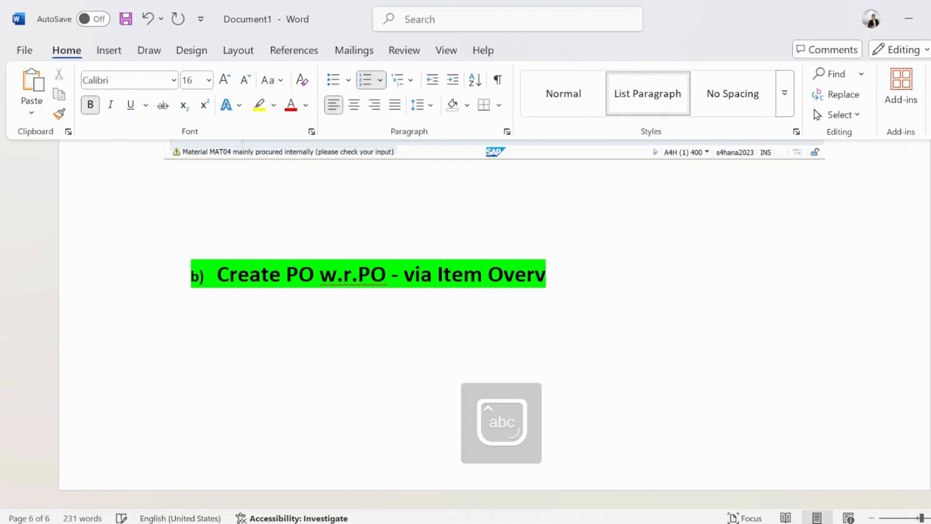
pyautogui.write('iew')
pyautogui.press('Return')
pyautogui.press('Return')
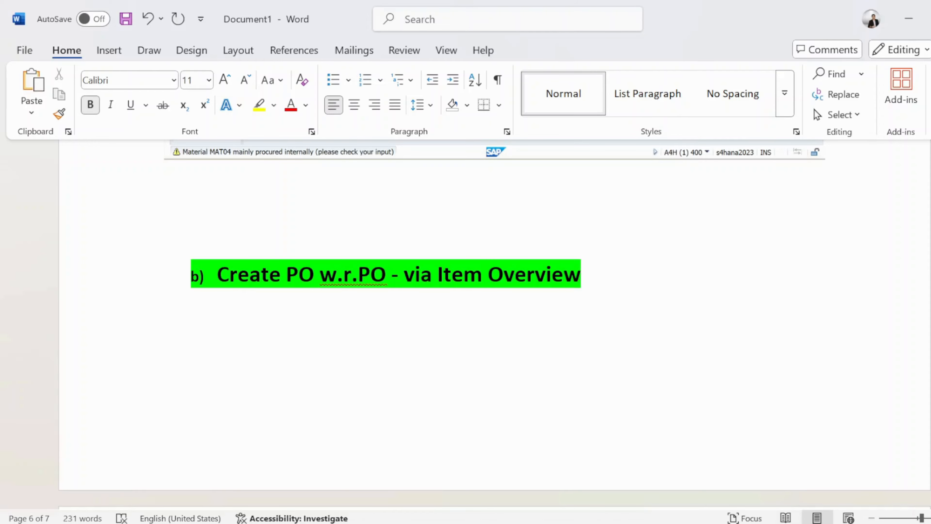
# - Copy the instruction "Mention RFQ no in Request for quotation field and click on check icon as mention below" from the RFQ section
pyautogui.scroll(20, 574, 274)
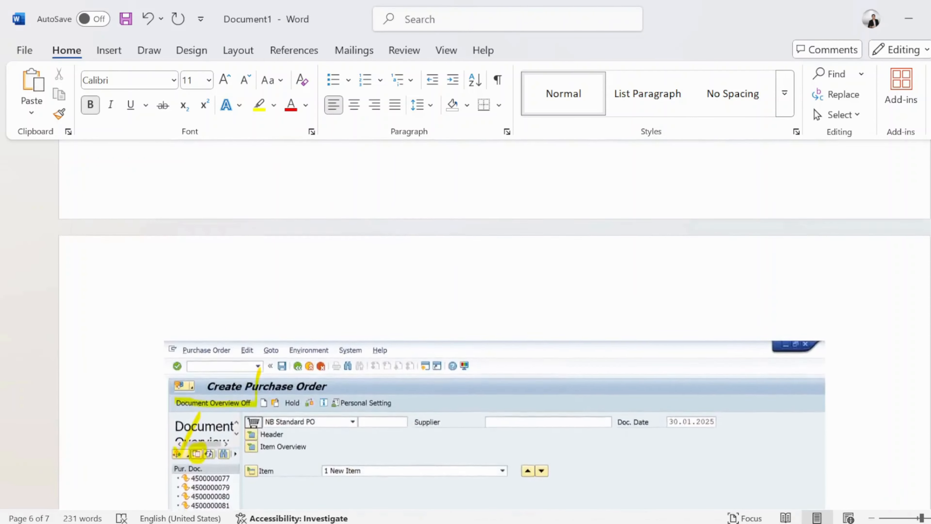
pyautogui.scroll(20, 573, 273)
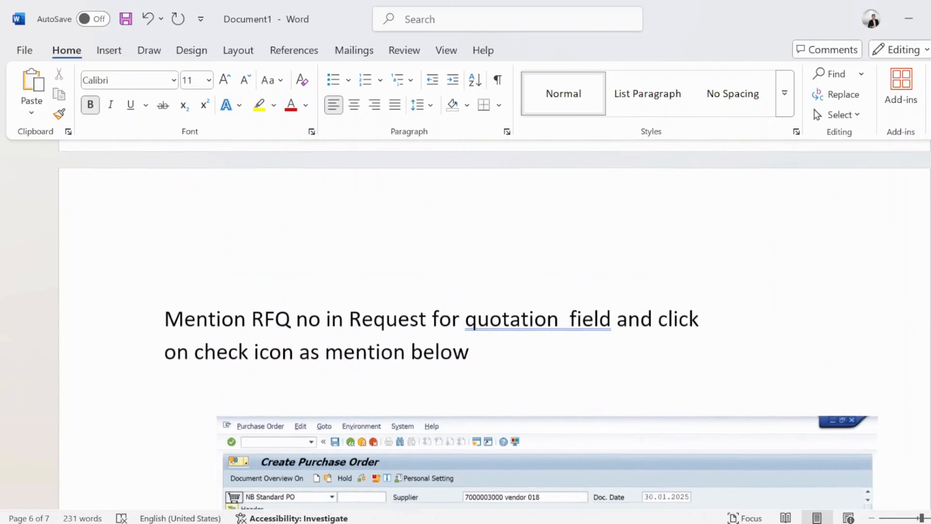
pyautogui.scroll(-2, 573, 272)
pyautogui.scroll(4, 574, 273)
pyautogui.scroll(-4, 573, 273)
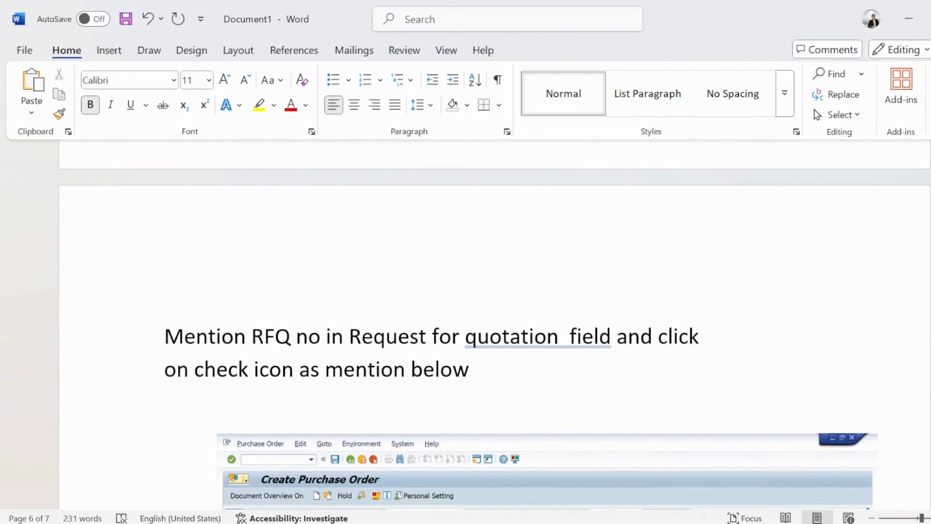
pyautogui.moveTo(165, 333); pyautogui.dragTo(522, 374)
pyautogui.hotkey('ctrl', 'c')
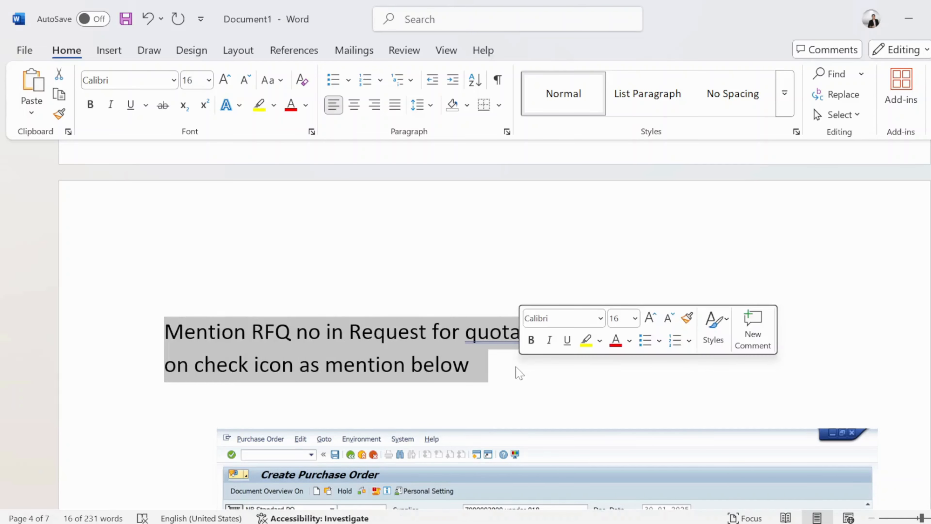
# - Paste the copied instruction on the blank page below heading b) "Create PO w.r.PO - via Item Overview"
pyautogui.scroll(-4, 430, 370)
pyautogui.scroll(1, 431, 370)
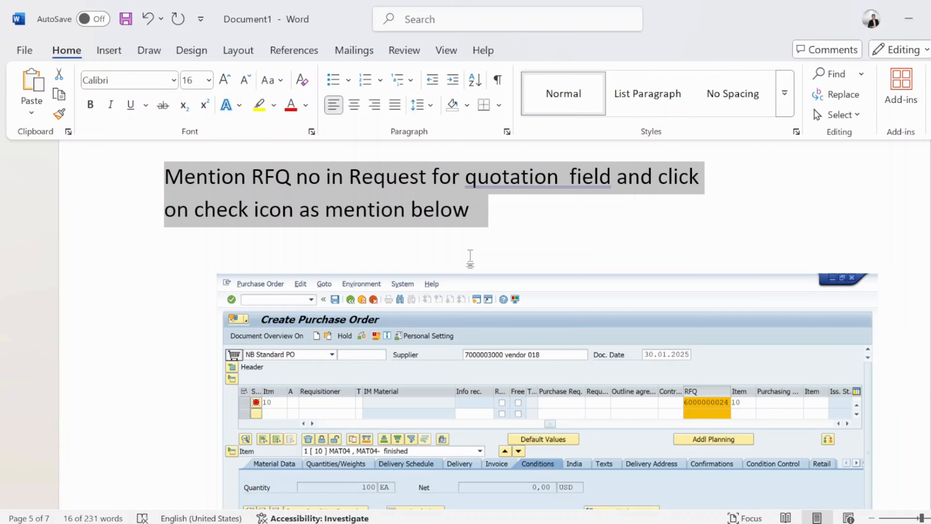
pyautogui.scroll(-15, 471, 258)
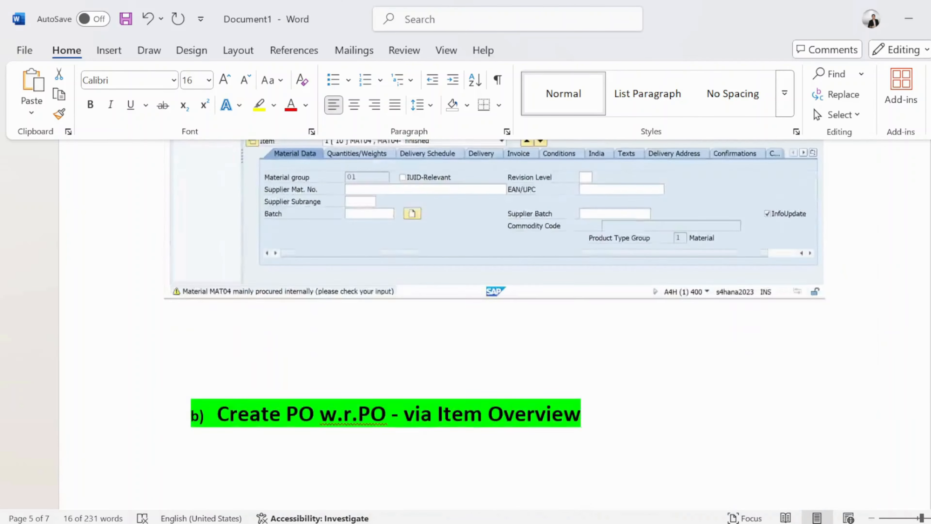
pyautogui.scroll(8, 494, 325)
pyautogui.scroll(-4, 494, 325)
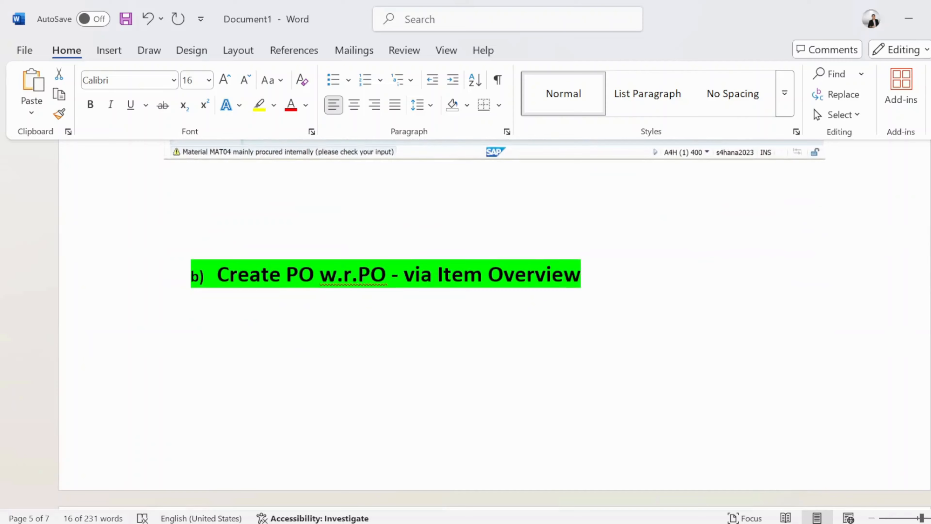
pyautogui.scroll(-4, 264, 366)
pyautogui.click(264, 367)
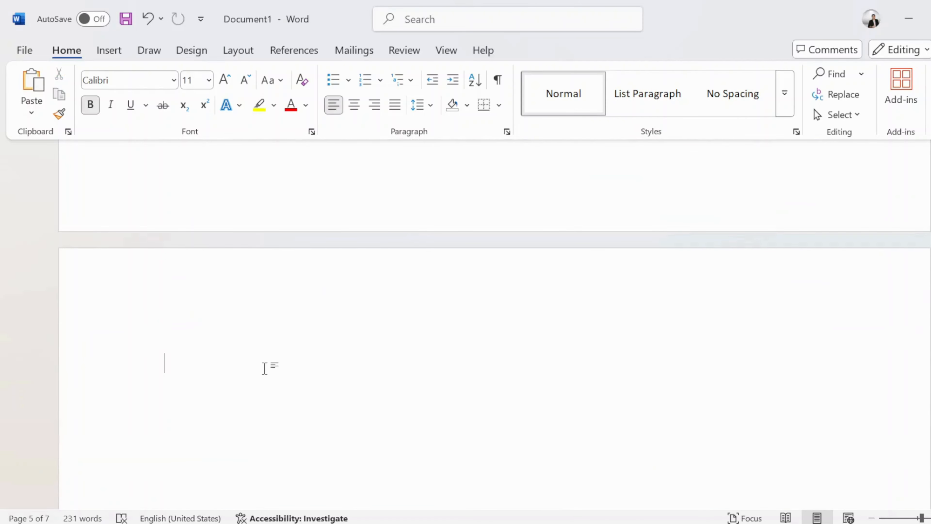
pyautogui.hotkey('ctrl', 'v')
pyautogui.scroll(5, 264, 366)
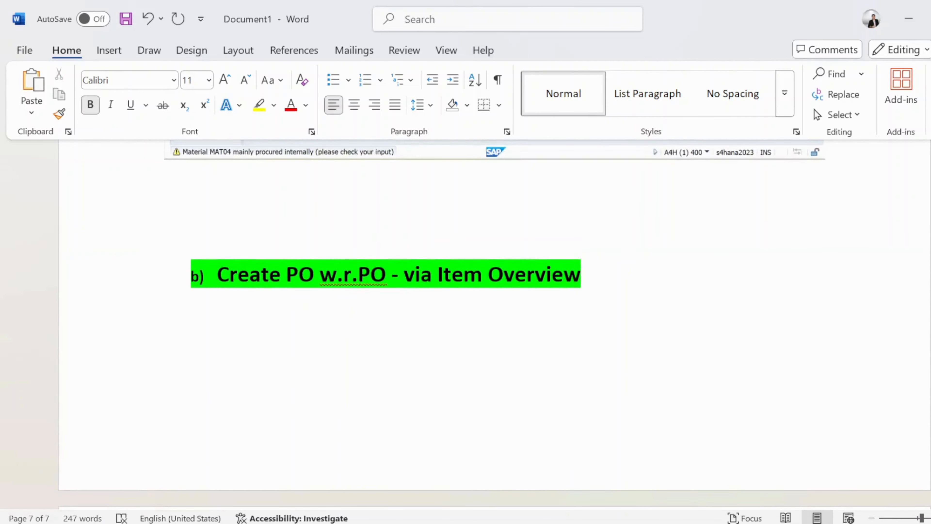
pyautogui.scroll(-5, 494, 284)
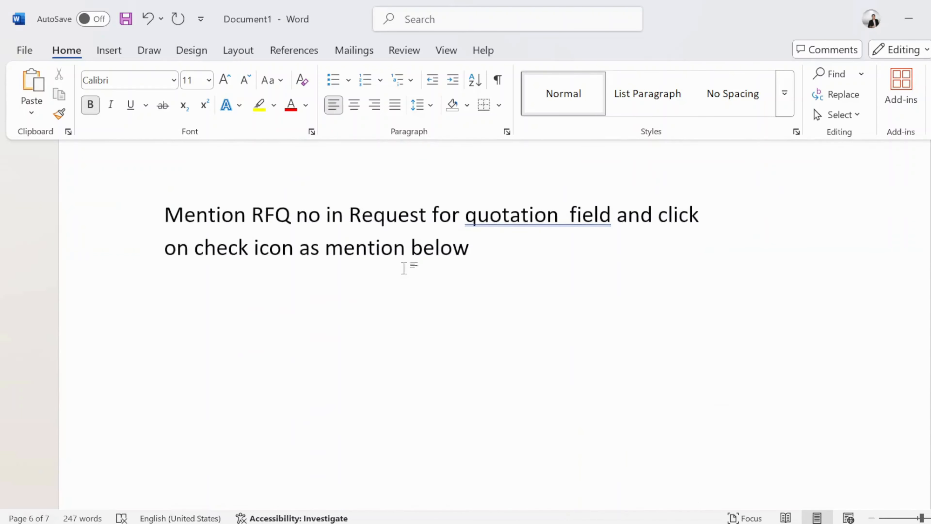
# - Replace "RFQ" with "PO" in the pasted instruction
pyautogui.click(296, 213)
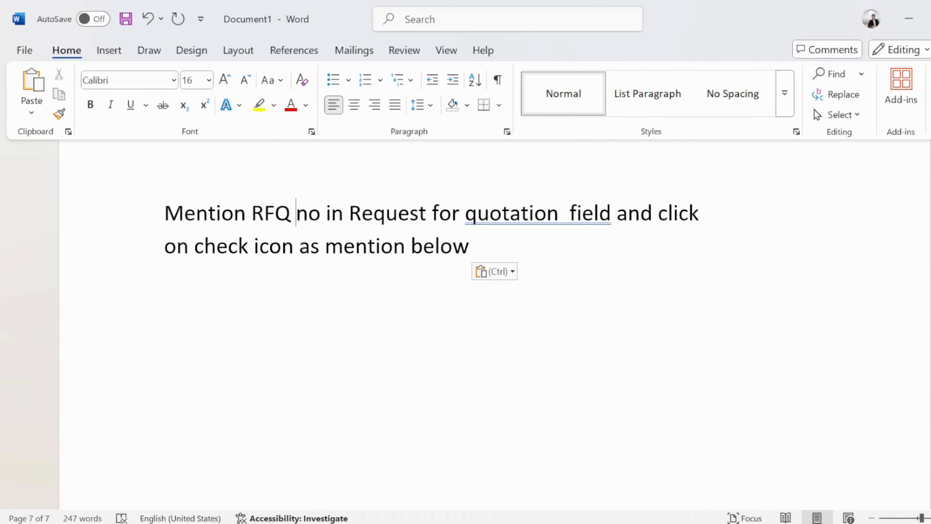
pyautogui.press('BackSpace')
pyautogui.press('BackSpace')
pyautogui.press('BackSpace')
pyautogui.press('BackSpace')
pyautogui.press('capslock')
pyautogui.write('PO')
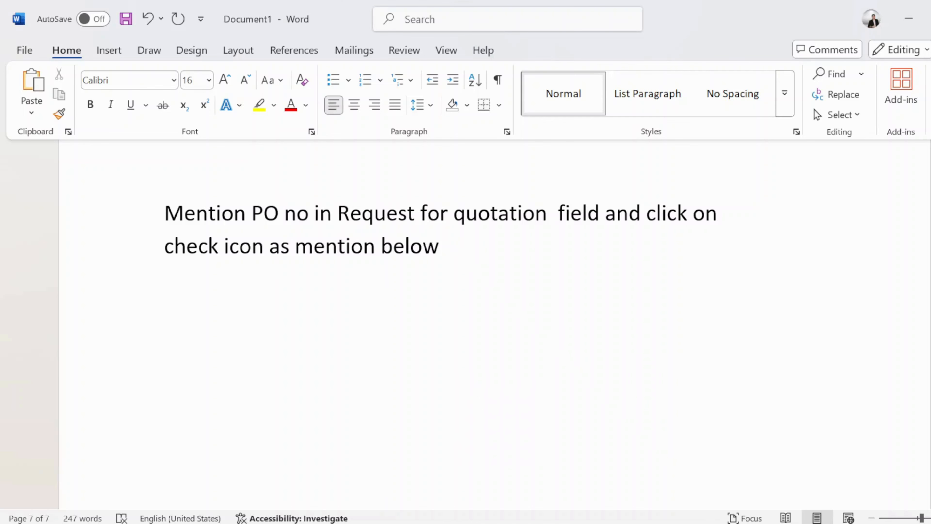
# - Replace "Request for quotation" with "Purchasing document" as the field name in the pasted instruction
pyautogui.press('BackSpace')
pyautogui.press('BackSpace')
pyautogui.press('BackSpace')
pyautogui.press('BackSpace')
pyautogui.press('BackSpace')
pyautogui.press('BackSpace')
pyautogui.press('BackSpace')
pyautogui.press('BackSpace')
pyautogui.press('BackSpace')
pyautogui.press('BackSpace')
pyautogui.press('BackSpace')
pyautogui.press('BackSpace')
pyautogui.press('BackSpace')
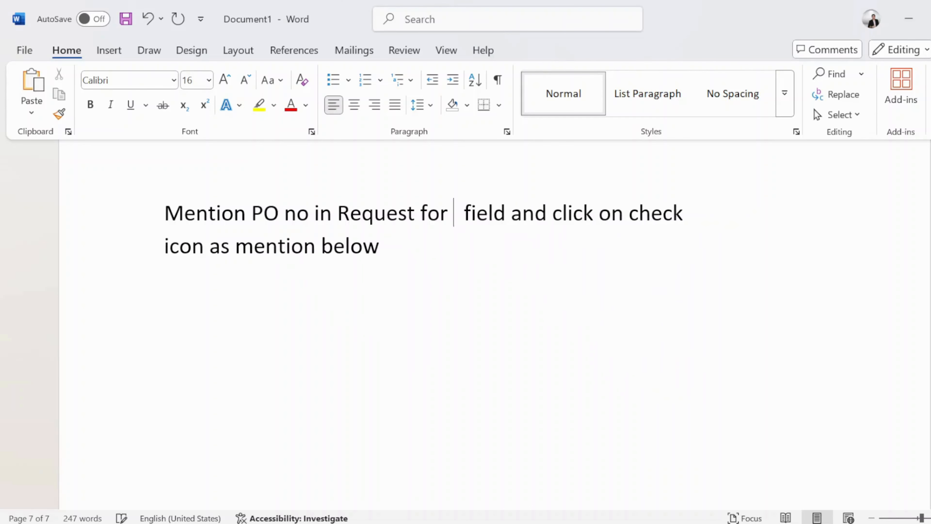
pyautogui.press('BackSpace')
pyautogui.press('BackSpace')
pyautogui.press('BackSpace')
pyautogui.press('BackSpace')
pyautogui.press('BackSpace')
pyautogui.press('BackSpace')
pyautogui.press('BackSpace')
pyautogui.press('BackSpace')
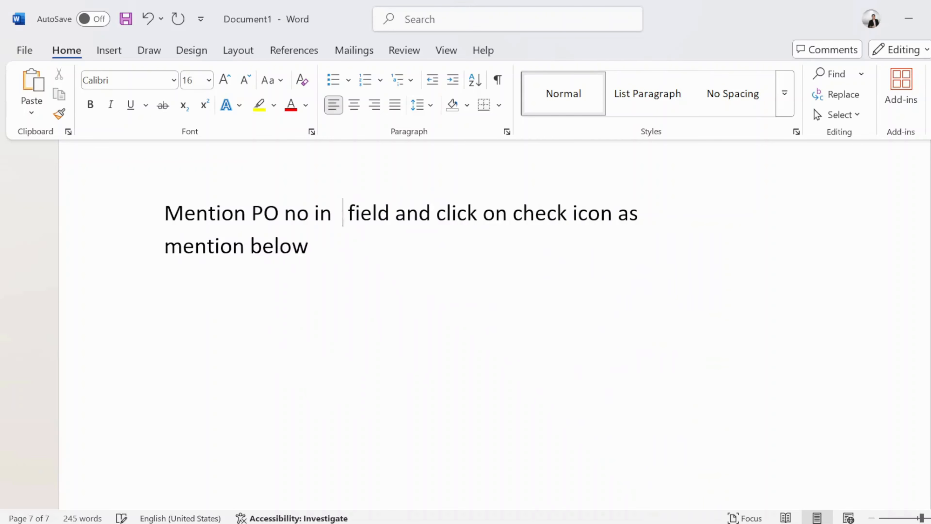
pyautogui.press('capslock')
pyautogui.write('p')
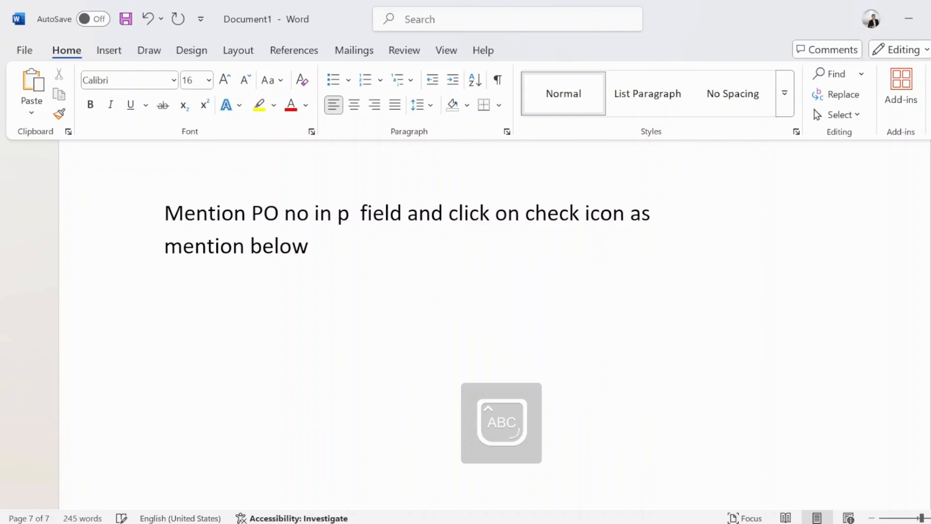
pyautogui.press('BackSpace')
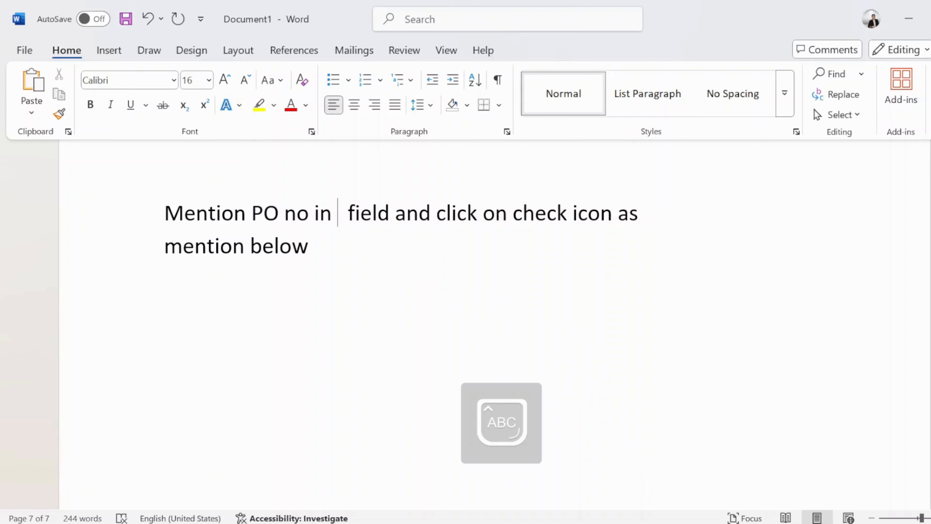
pyautogui.write('P')
pyautogui.press('capslock')
pyautogui.write('urc')
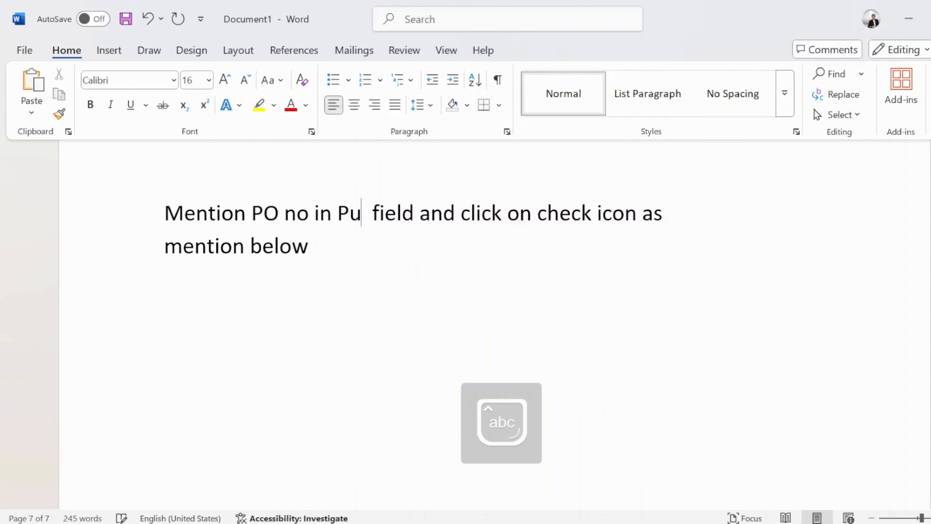
pyautogui.write('hasin')
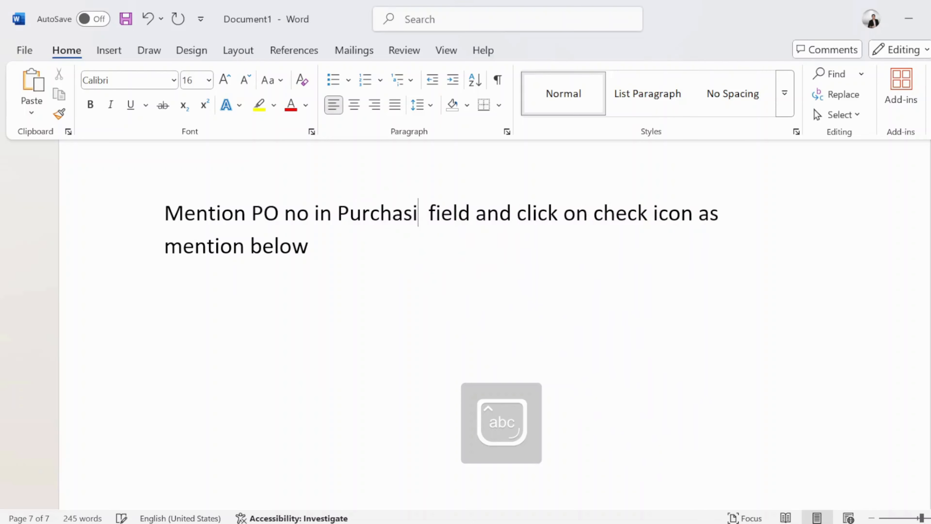
pyautogui.write('do')
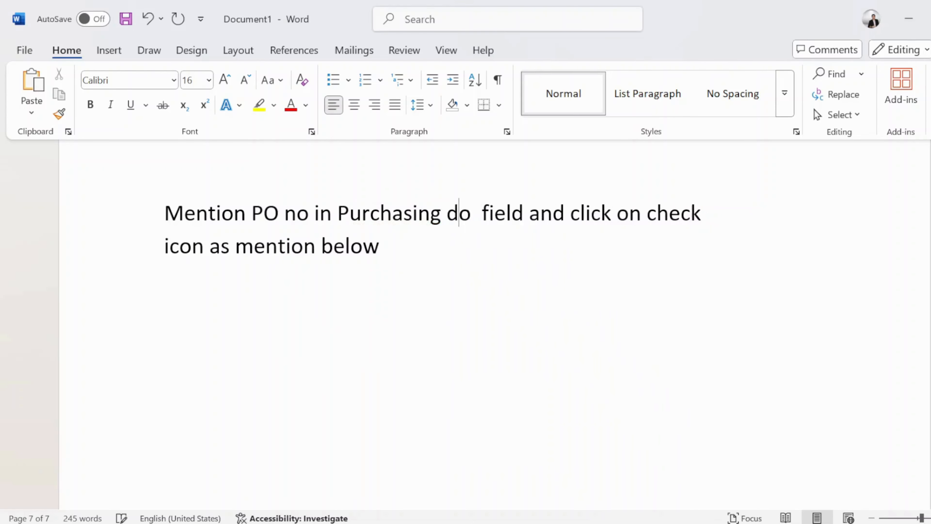
pyautogui.write('cument')
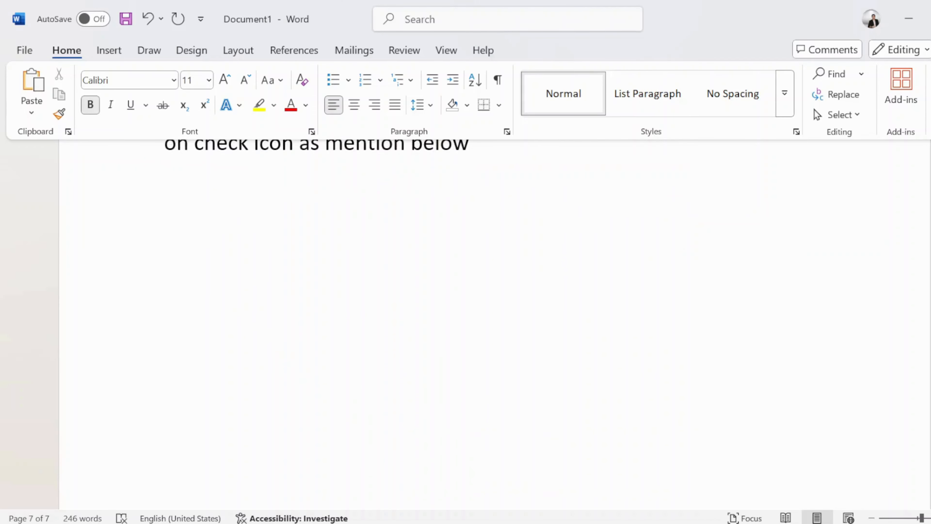
# - Copy the PO number from the last "Standard PO created" line in the Notepad notes and return to SAP's Create Purchase Order screen
pyautogui.hotkey('alt', 'Tab')
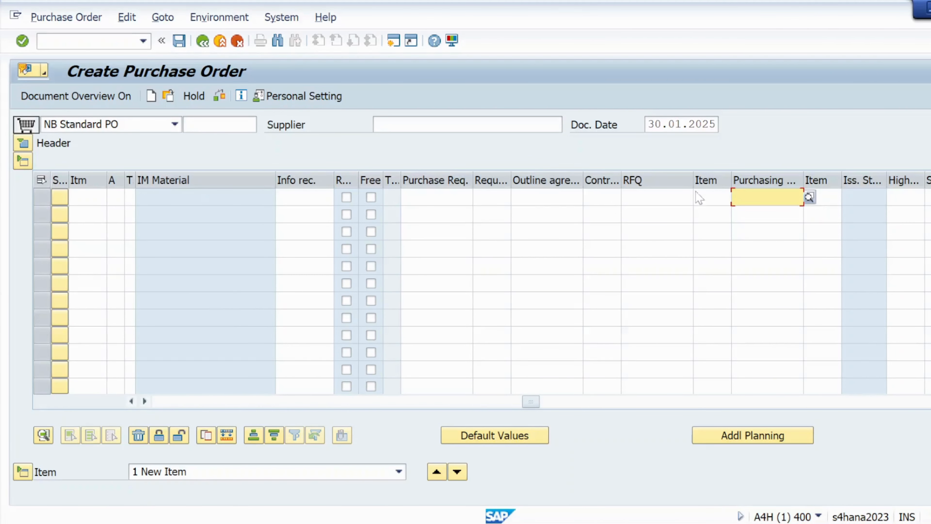
pyautogui.hotkey('alt', 'Tab')
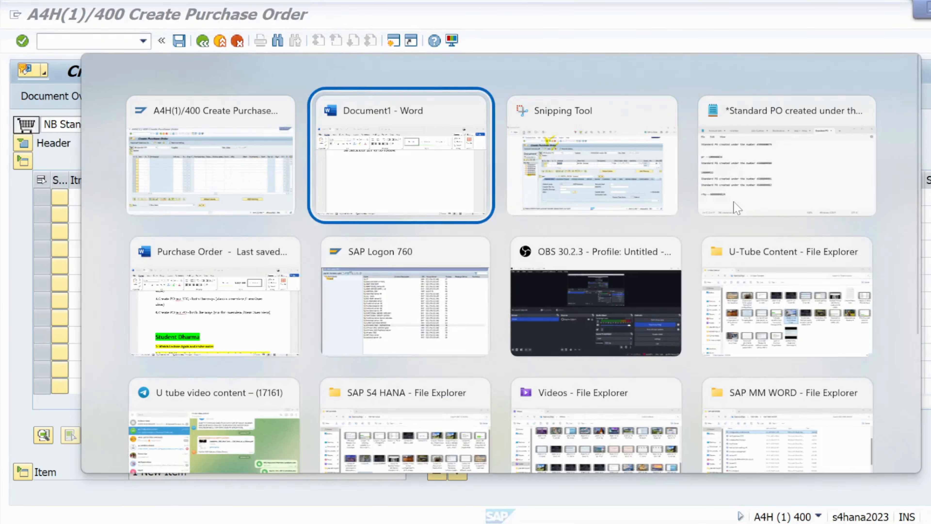
pyautogui.hotkey('alt', 'Tab')
pyautogui.hotkey('alt', 'Tab')
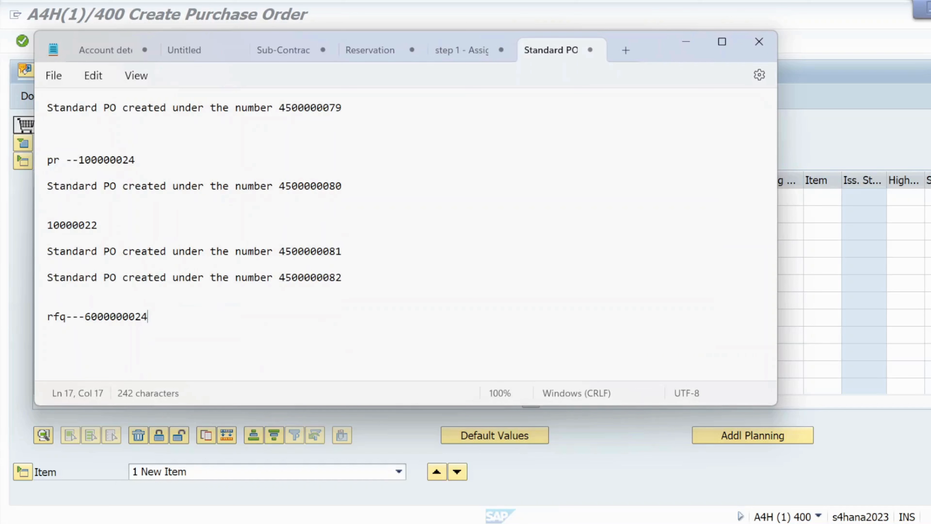
pyautogui.moveTo(278, 278); pyautogui.dragTo(345, 281)
pyautogui.hotkey('ctrl', 'c')
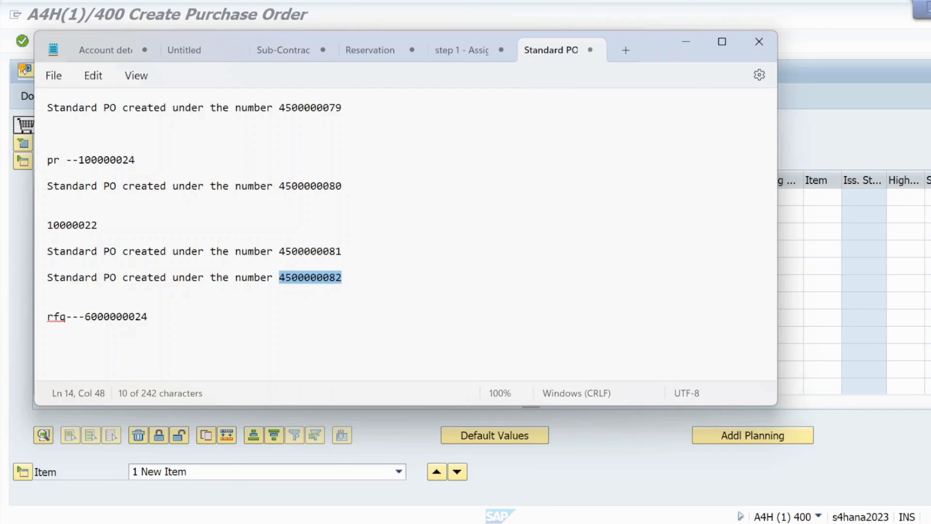
pyautogui.hotkey('alt', 'Tab')
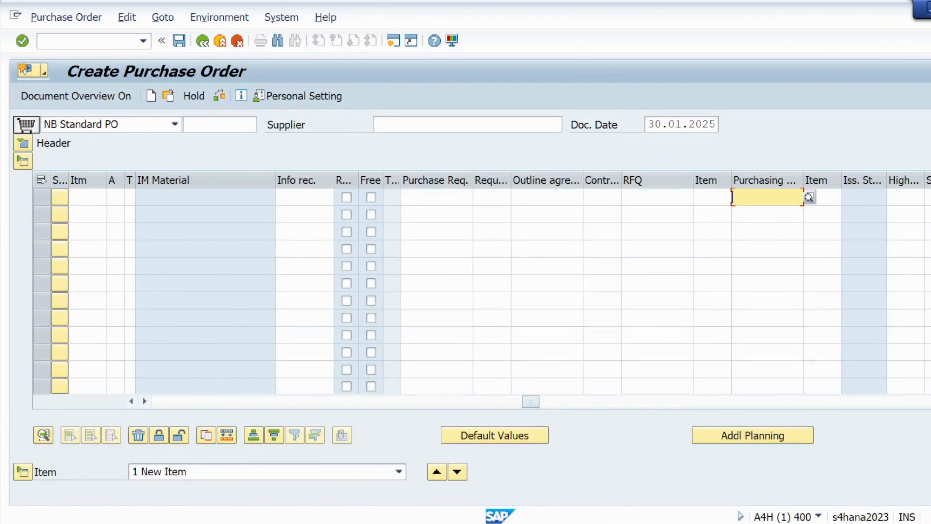
pyautogui.click(492, 335)
pyautogui.write('45000')
pyautogui.press('BackSpace')
pyautogui.press('BackSpace')
pyautogui.press('BackSpace')
pyautogui.press('BackSpace')
pyautogui.press('BackSpace')
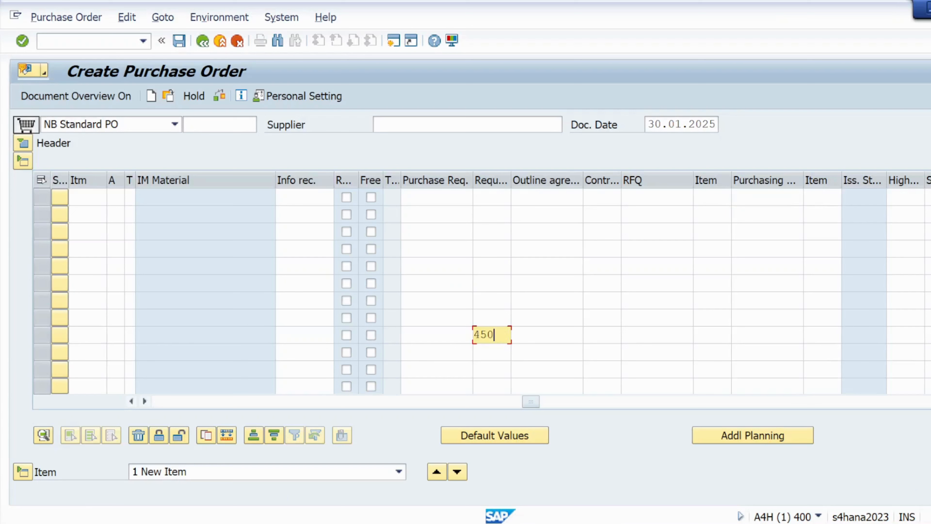
# - Paste the copied PO number as the purchasing document in the first item row and load its item data
pyautogui.click(767, 197)
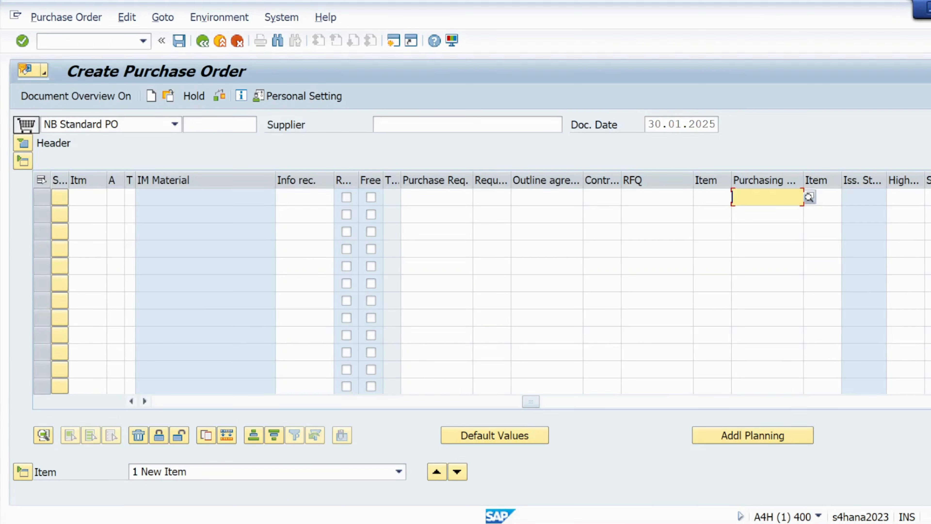
pyautogui.hotkey('ctrl', 'v')
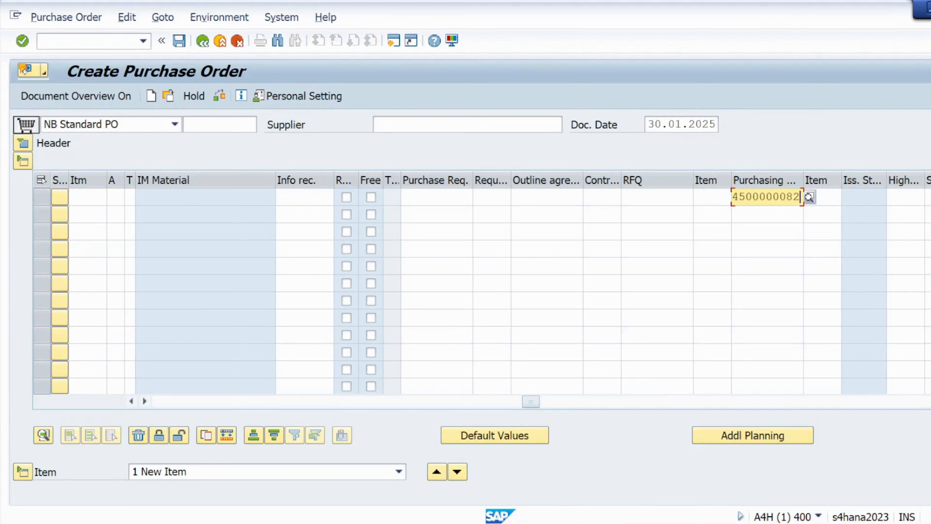
pyautogui.press('Return')
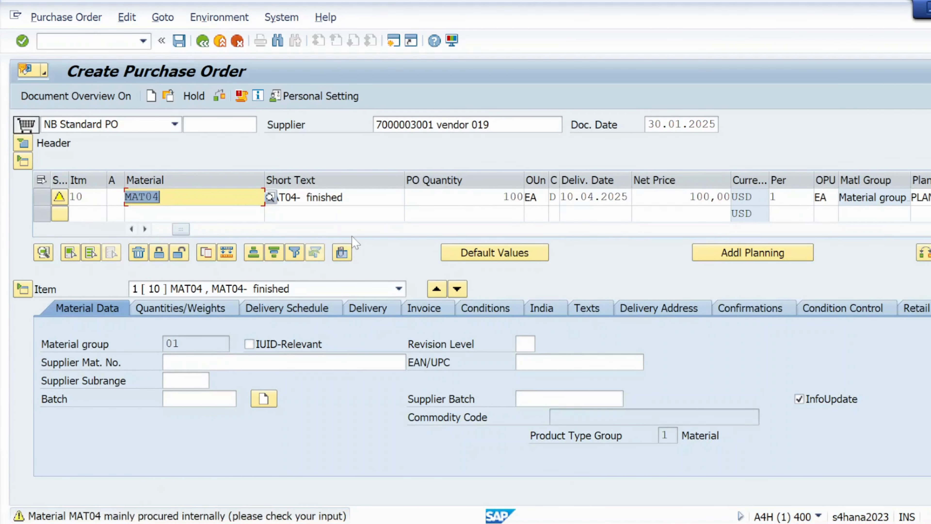
# - Check the purchase order for messages and save it
pyautogui.click(219, 96)
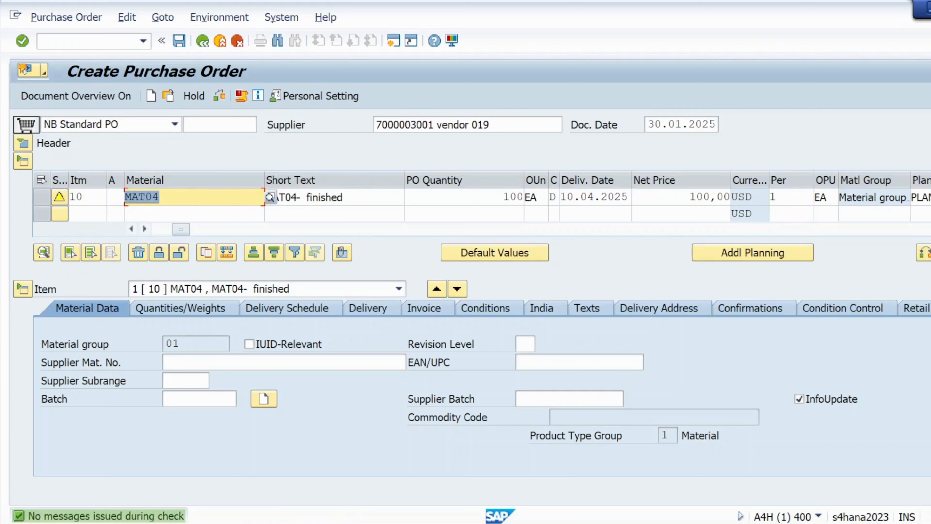
pyautogui.click(179, 41)
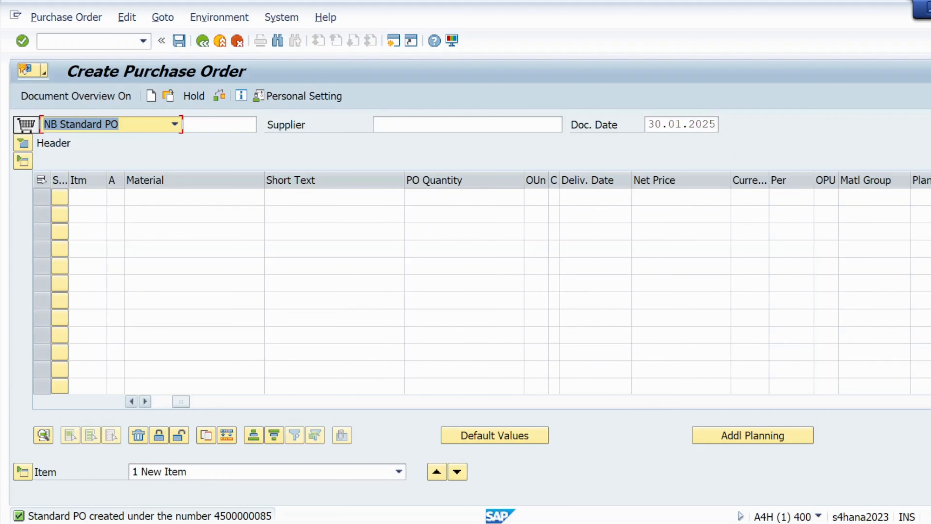
# - Enter the existing PO number as the purchasing document in the first item row of the new purchase order
pyautogui.moveTo(181, 402); pyautogui.dragTo(569, 401)
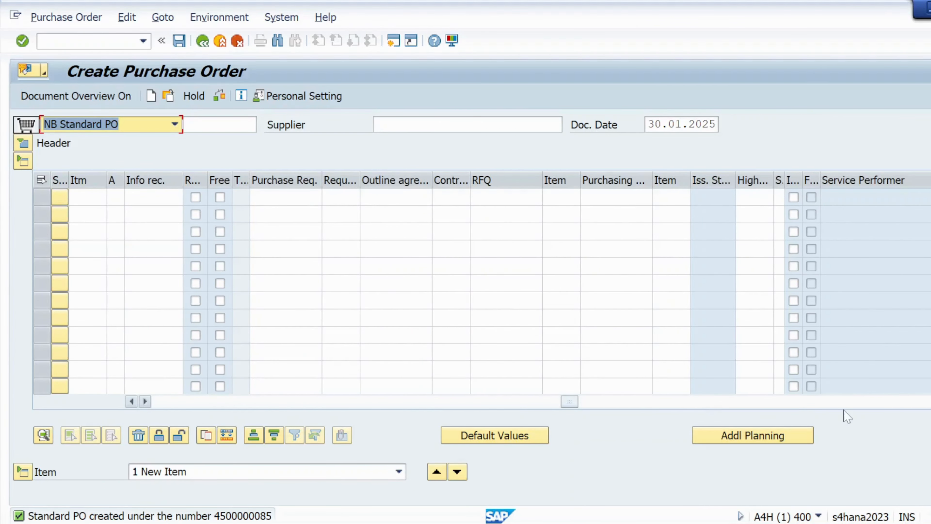
pyautogui.moveTo(569, 402); pyautogui.dragTo(790, 401)
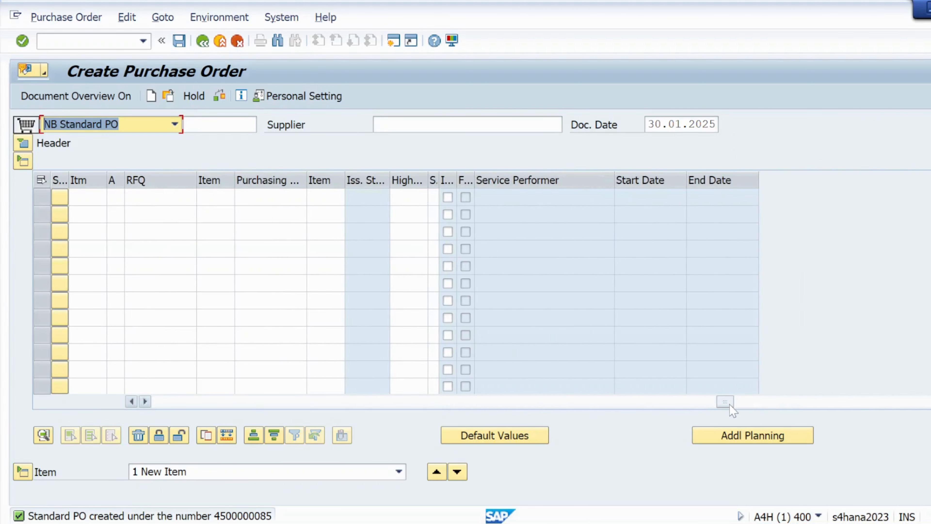
pyautogui.click(730, 386)
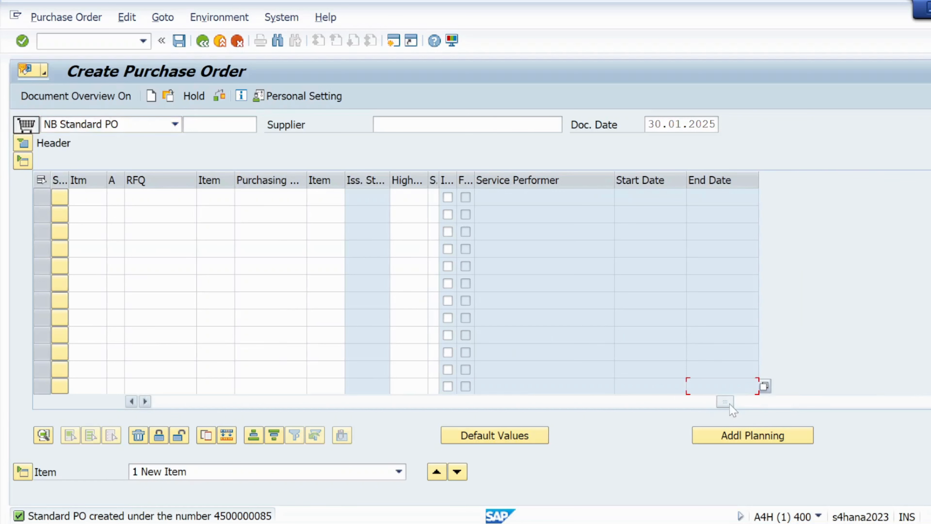
pyautogui.moveTo(729, 405); pyautogui.dragTo(486, 436)
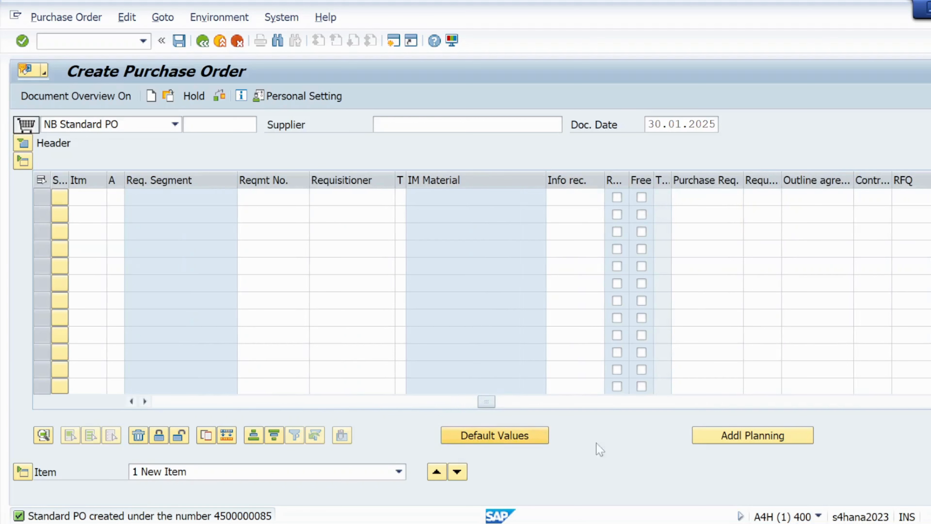
pyautogui.click(144, 401)
pyautogui.click(144, 400)
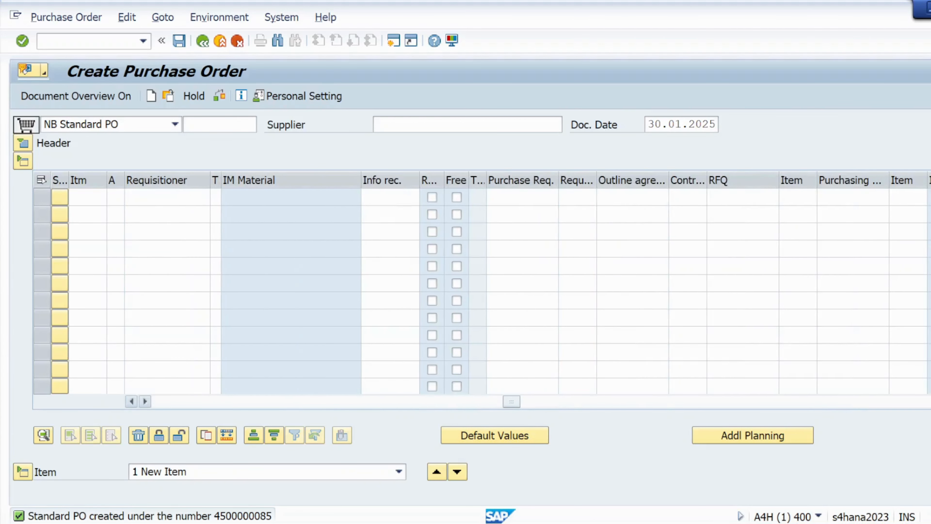
pyautogui.click(144, 401)
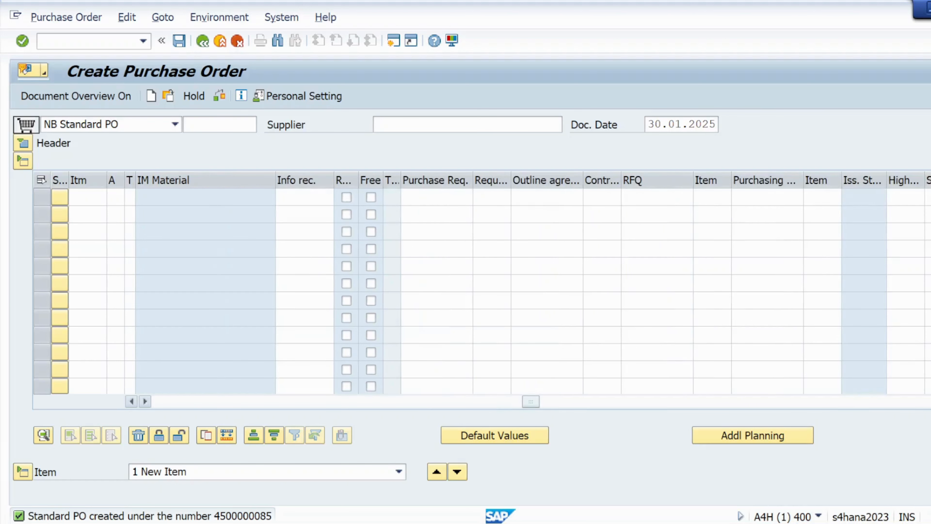
pyautogui.click(767, 197)
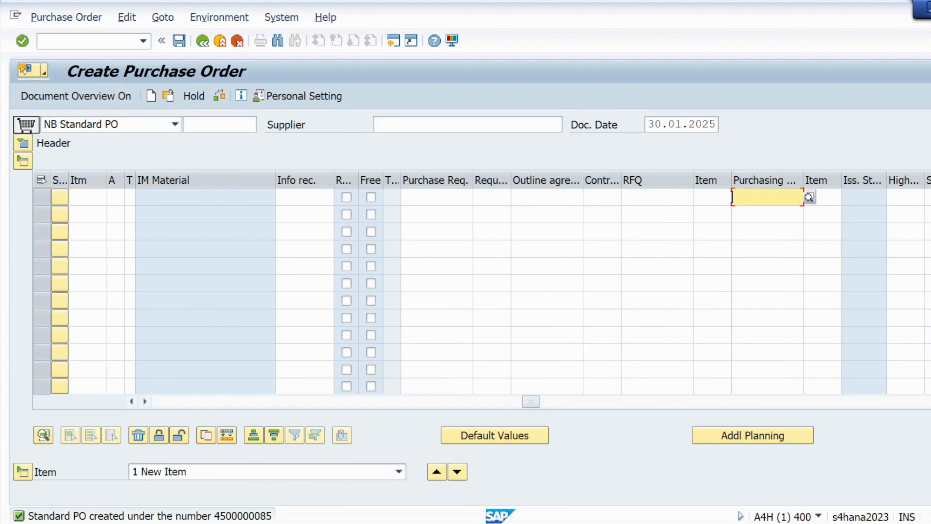
pyautogui.write('4500000082')
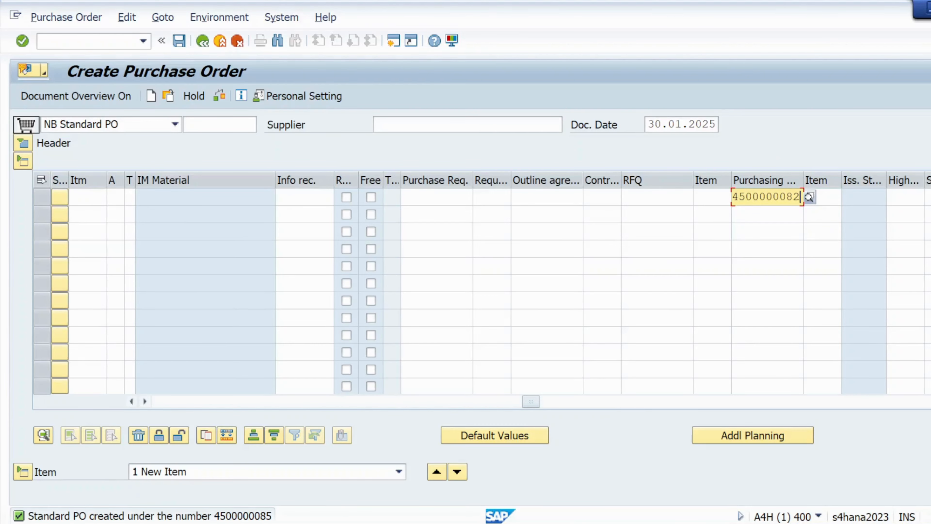
# - Capture the whole Create Purchase Order screen with Snipping Tool and maximize the snip for annotation
pyautogui.press('super')
pyautogui.write('sni')
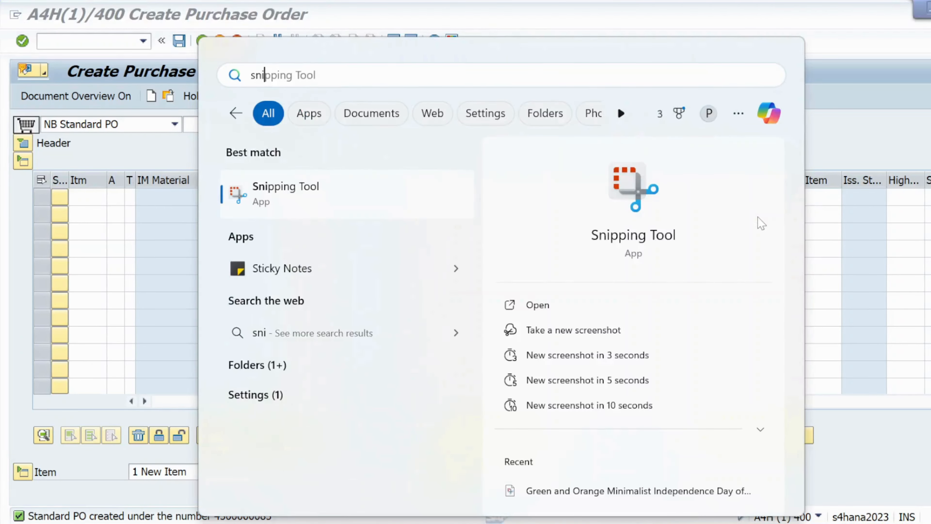
pyautogui.click(355, 188)
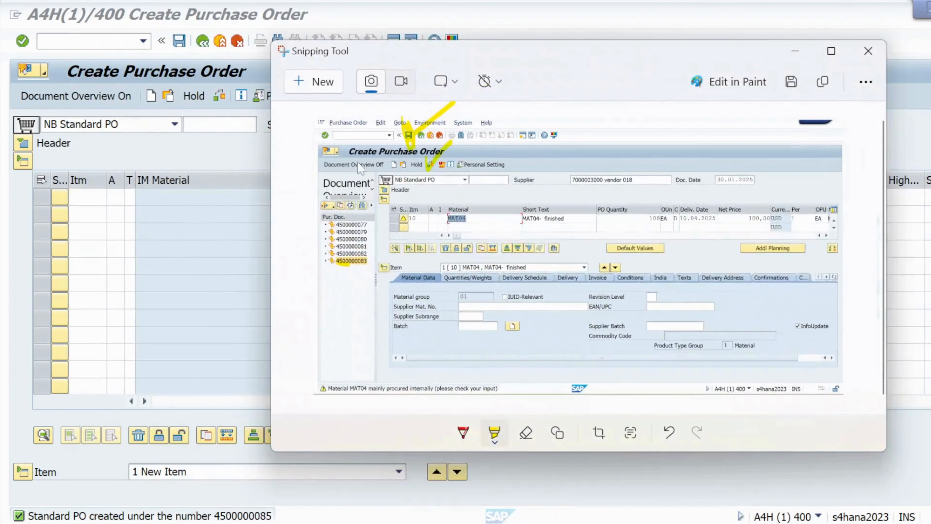
pyautogui.click(328, 93)
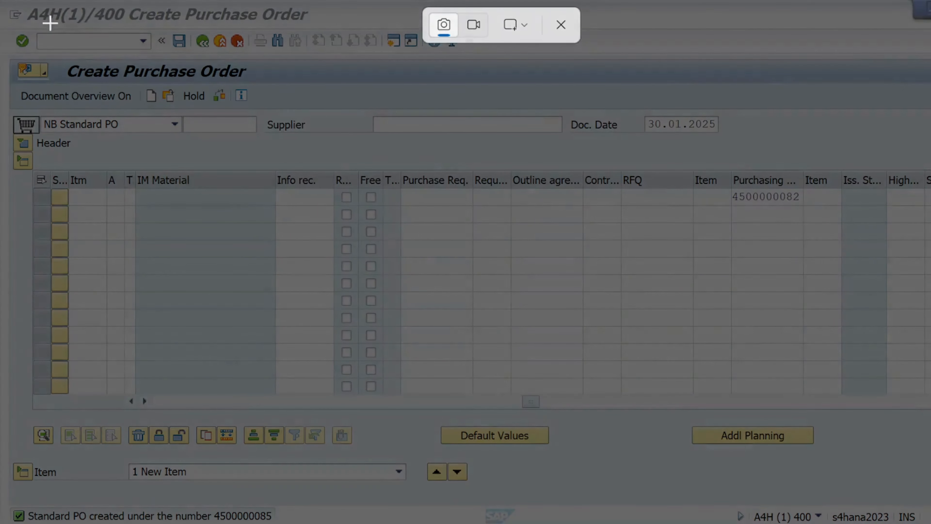
pyautogui.moveTo(0, 1); pyautogui.dragTo(930, 523)
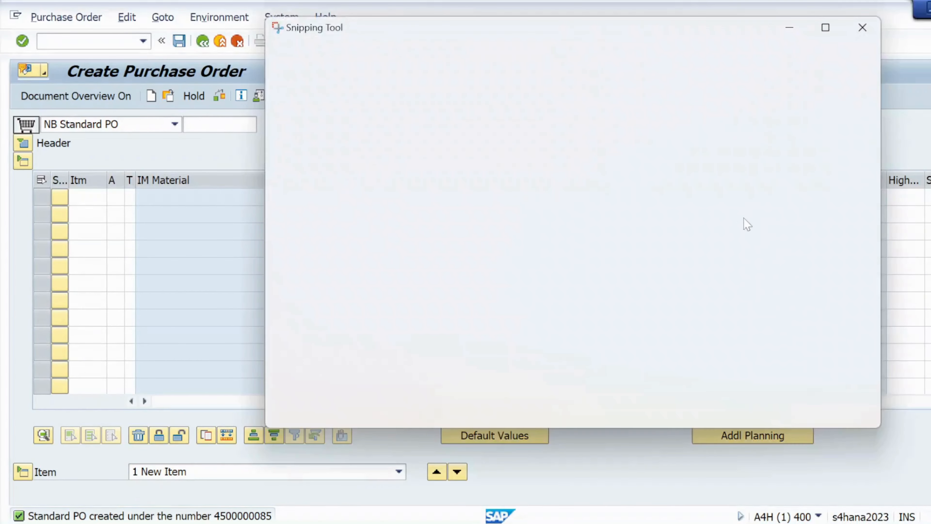
pyautogui.click(829, 23)
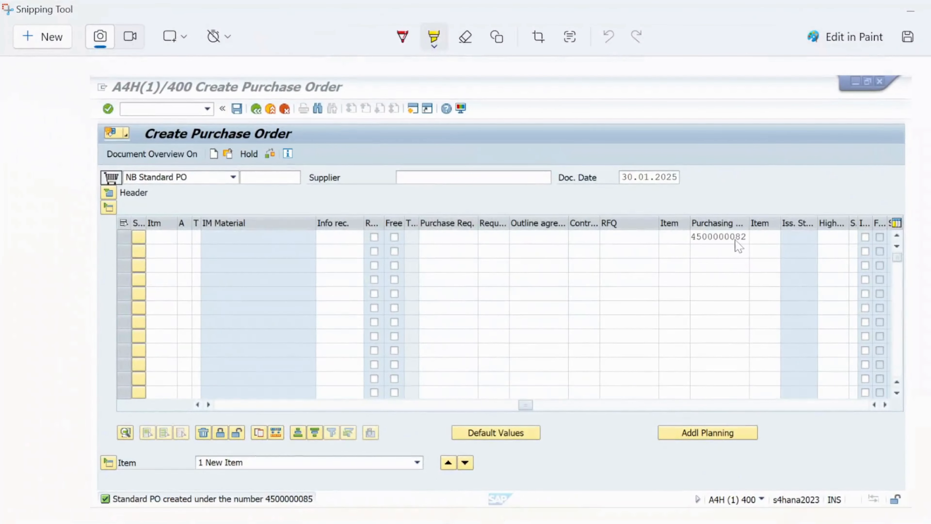
# - Highlight the purchasing document number and its column heading in yellow, and mark the Check and Save icons on the screenshot
pyautogui.moveTo(693, 236); pyautogui.dragTo(742, 235)
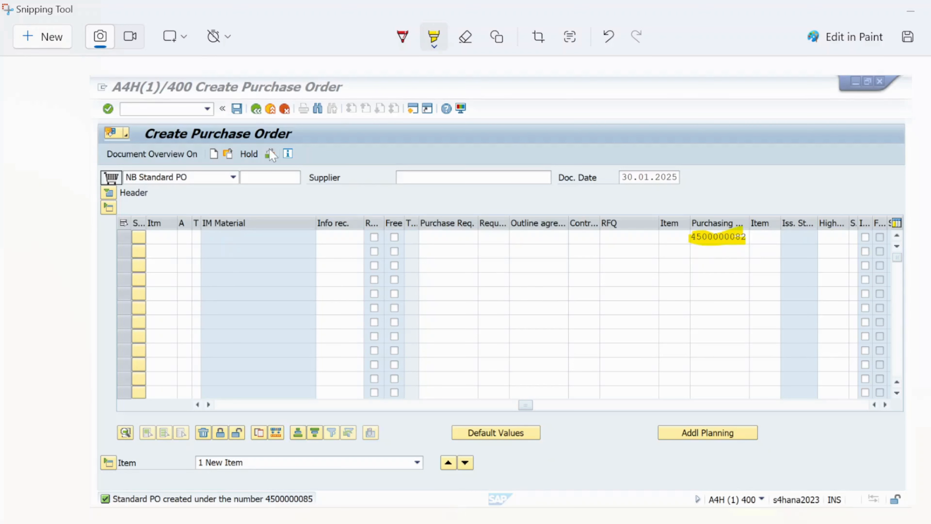
pyautogui.moveTo(271, 148)
pyautogui.mouseDown()
pyautogui.moveTo(269, 161)
pyautogui.moveTo(305, 128)
pyautogui.mouseUp()
pyautogui.moveTo(696, 223); pyautogui.dragTo(744, 222)
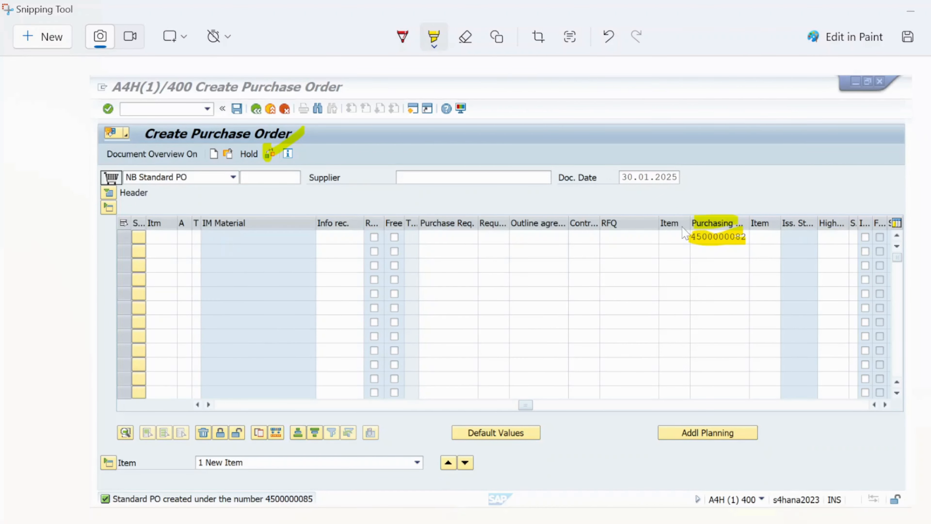
pyautogui.hotkey('alt', 'Tab')
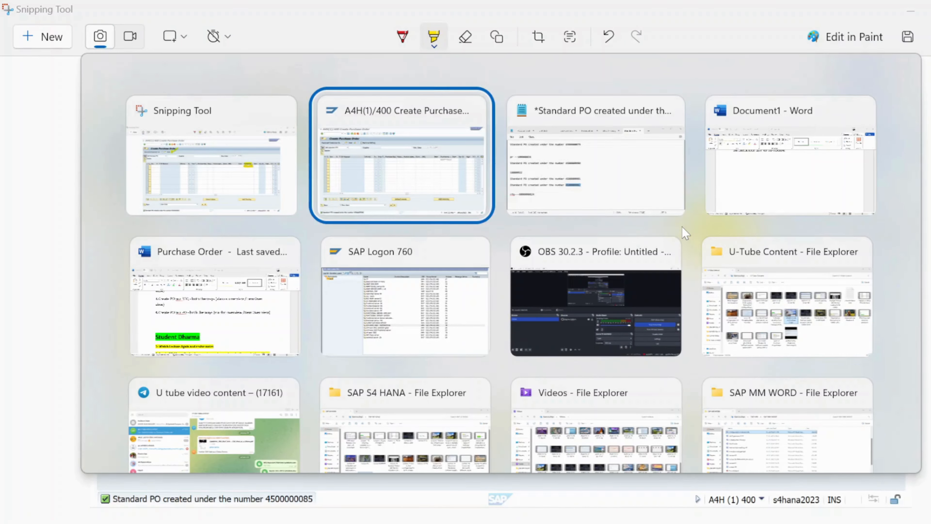
pyautogui.hotkey('alt', 'Tab')
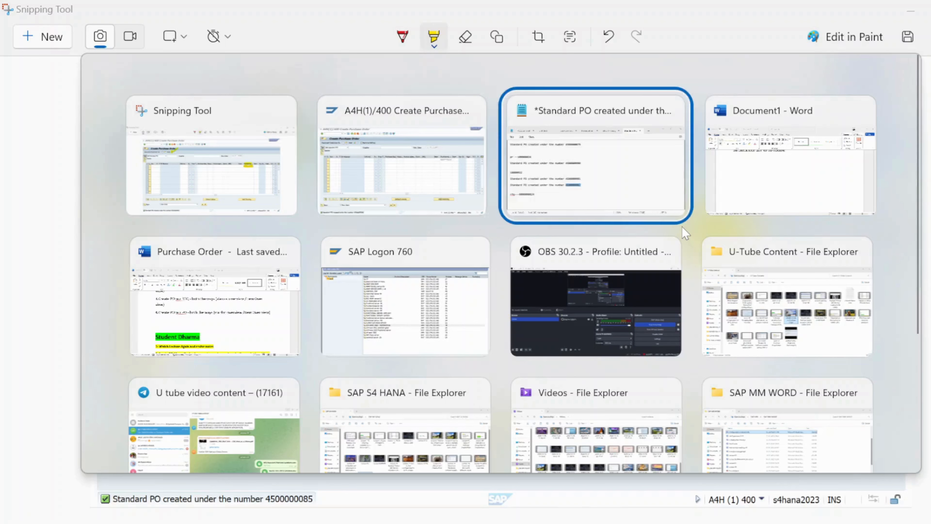
pyautogui.hotkey('alt', 'shift', 'Tab')
pyautogui.hotkey('alt', 'shift', 'Tab')
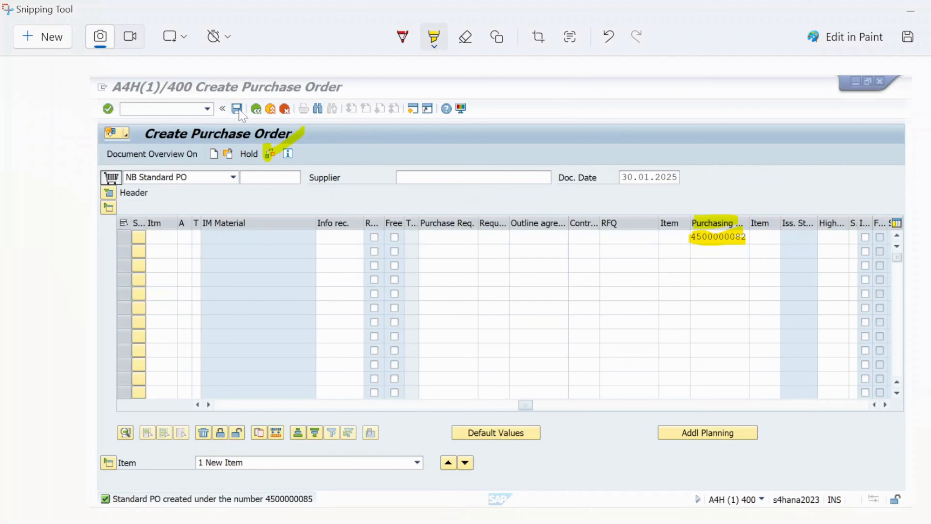
pyautogui.moveTo(236, 110); pyautogui.dragTo(293, 75)
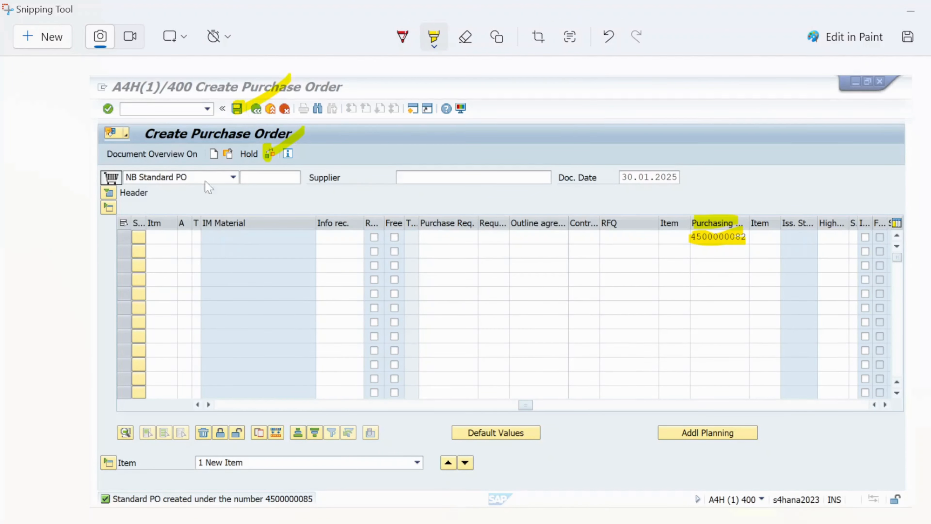
# - Switch to Document1 in Word and paste the annotated screenshot below the check icon instruction
pyautogui.press('super+Tab')
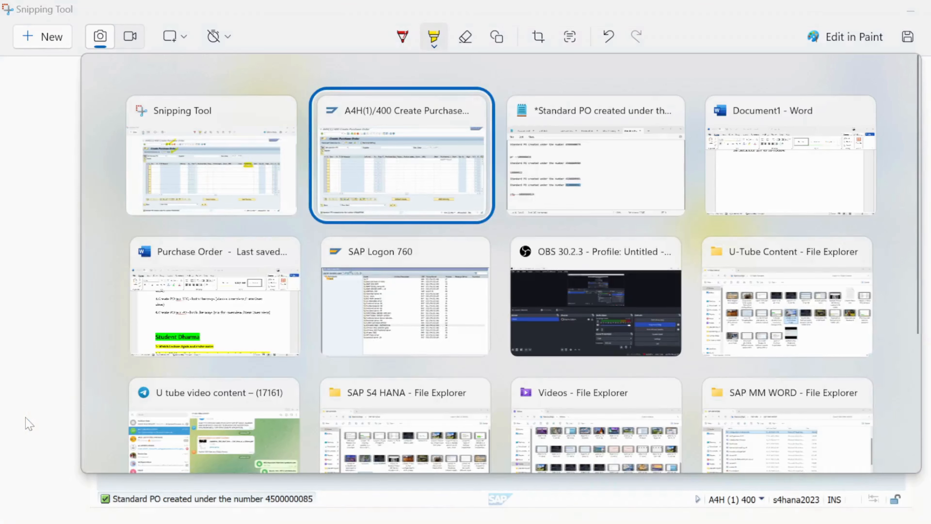
pyautogui.press('Right')
pyautogui.press('Right')
pyautogui.press('Return')
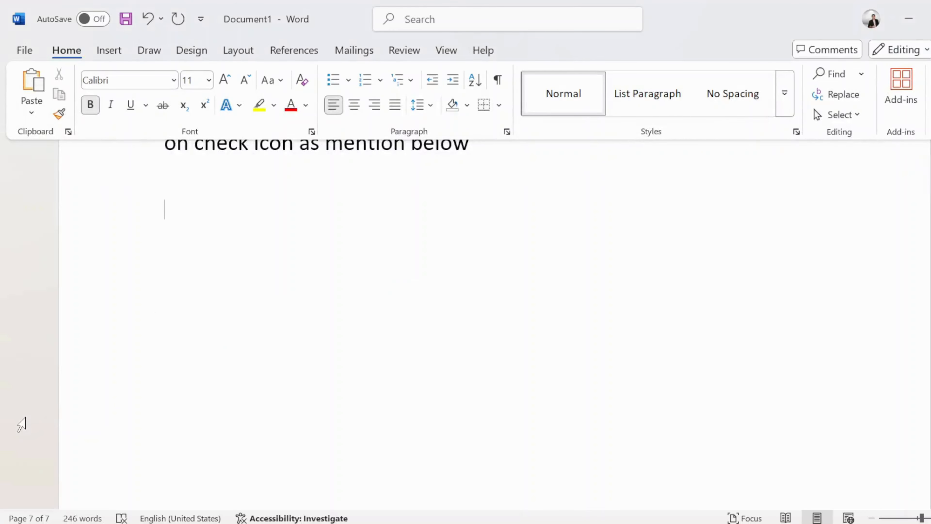
pyautogui.hotkey('ctrl', 'v')
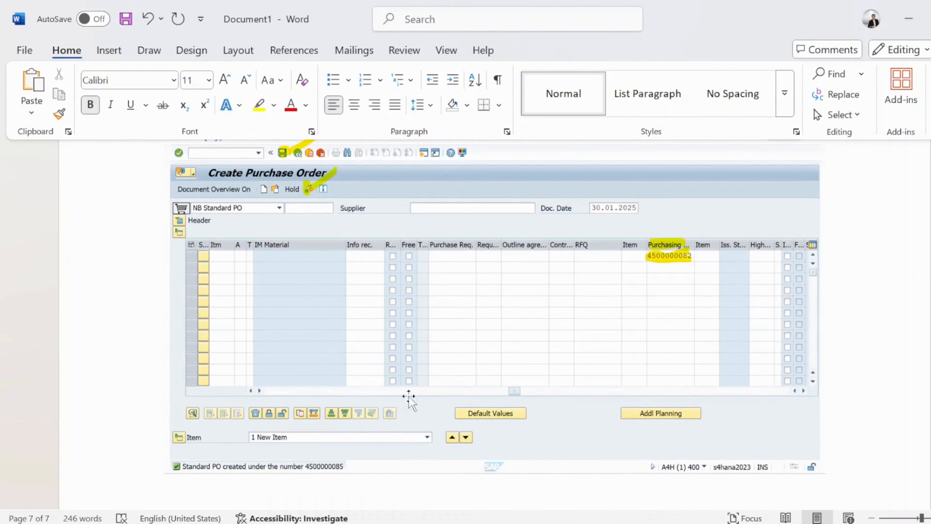
pyautogui.scroll(-5, 414, 388)
pyautogui.scroll(-2, 413, 388)
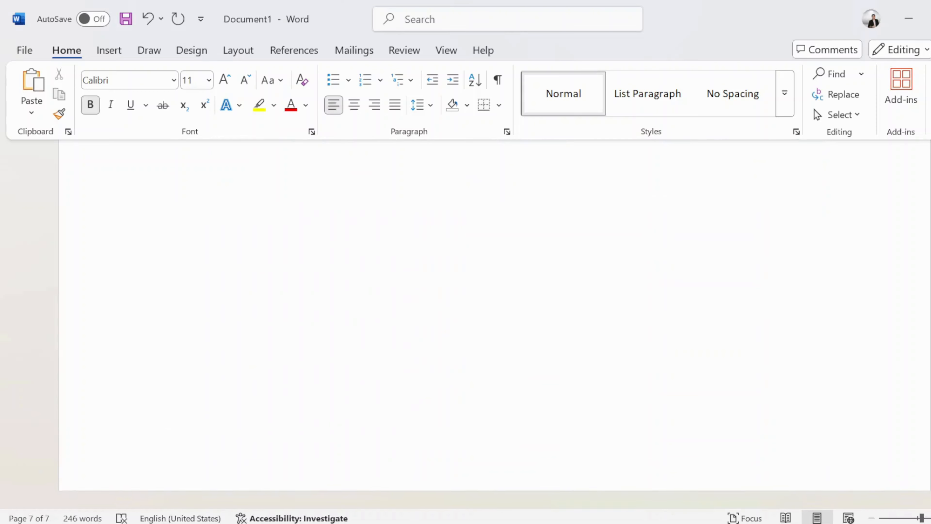
# - Return to SAP's Create Purchase Order screen, check the purchase order and save it
pyautogui.hotkey('alt', 'Tab')
pyautogui.hotkey('alt', 'Tab')
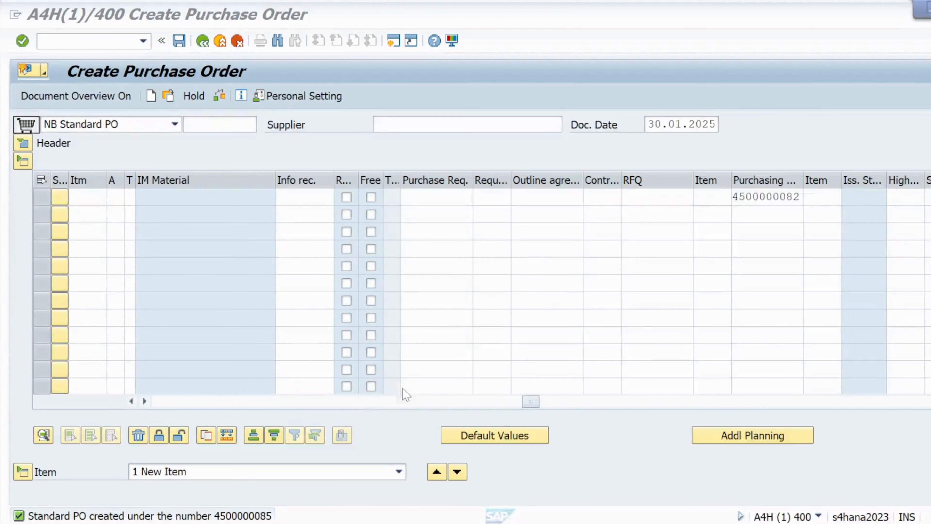
pyautogui.click(220, 97)
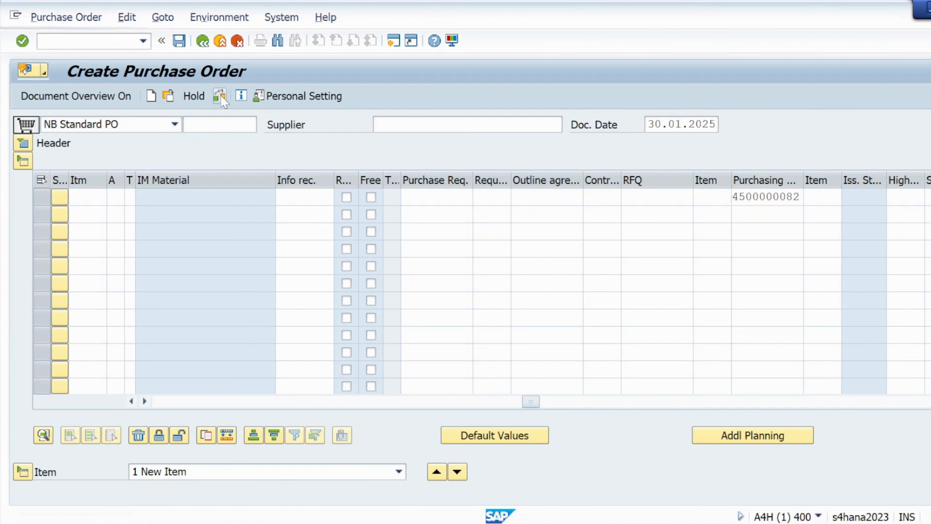
pyautogui.click(183, 43)
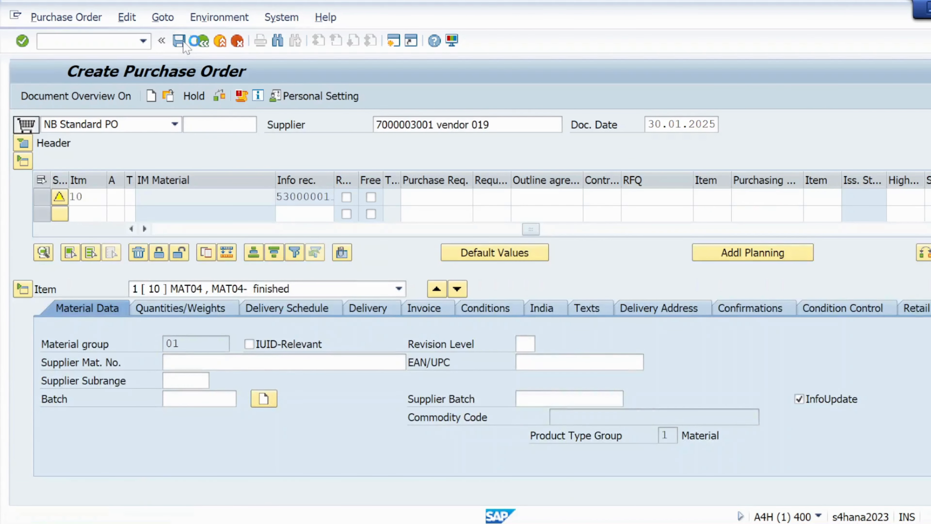
pyautogui.click(86, 41)
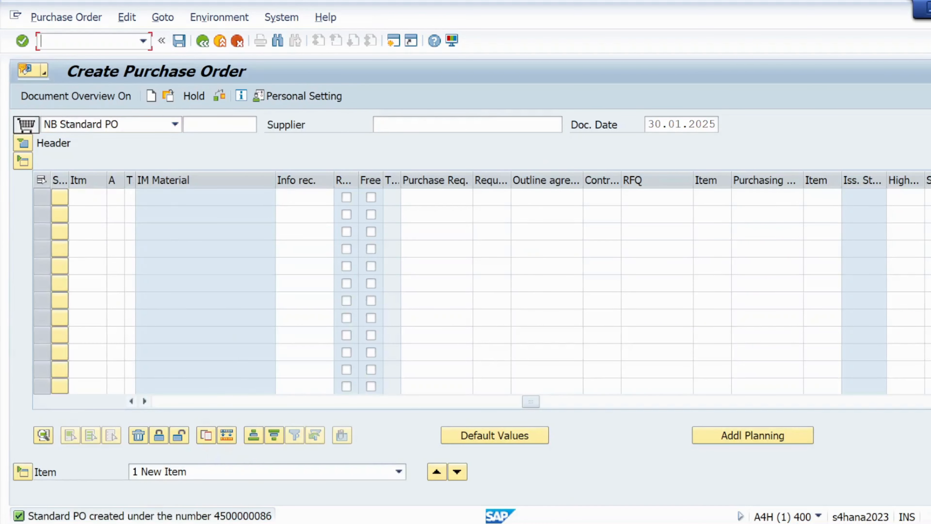
# - Switch to the Purchase Order document in Word and review the Student Dharma tasks and the notes on PO creation and the ME2L and ME2M reports
pyautogui.hotkey('alt', 'Tab')
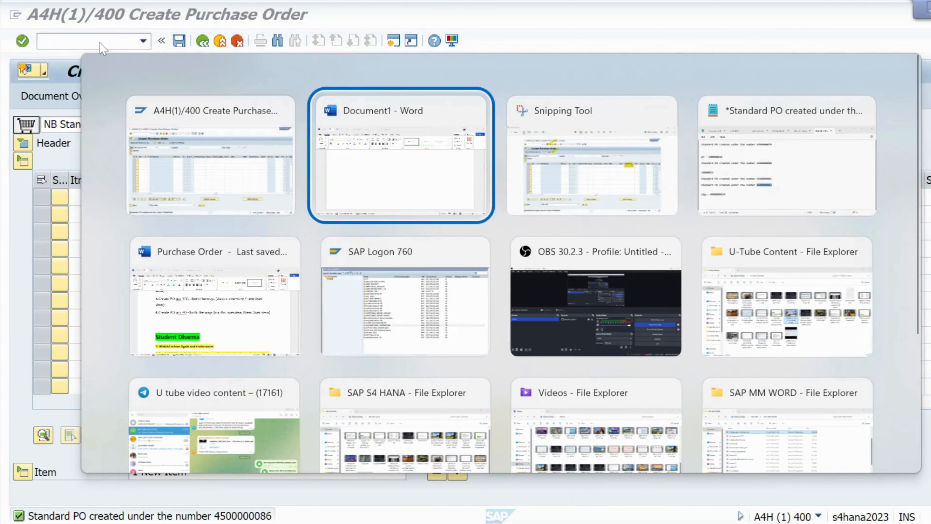
pyautogui.hotkey('alt', 'Tab')
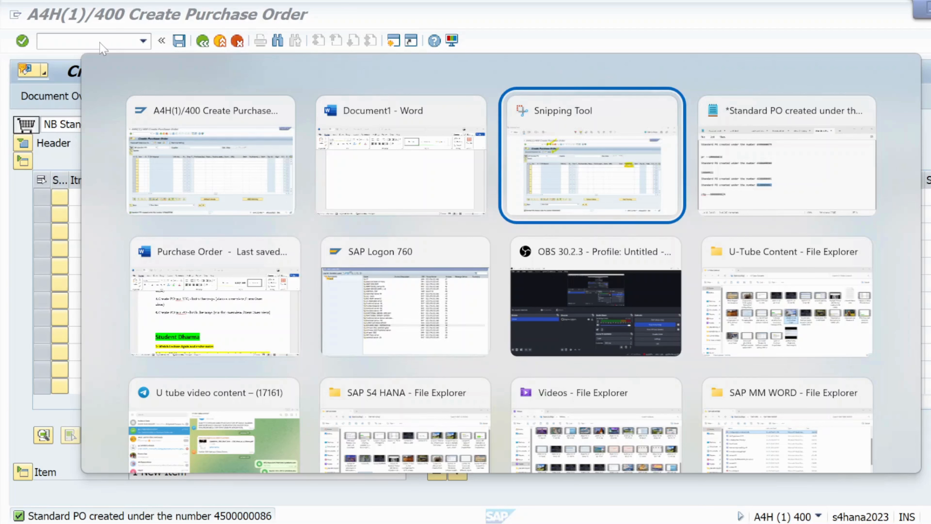
pyautogui.press('Left')
pyautogui.press('Left')
pyautogui.press('Right')
pyautogui.press('Right')
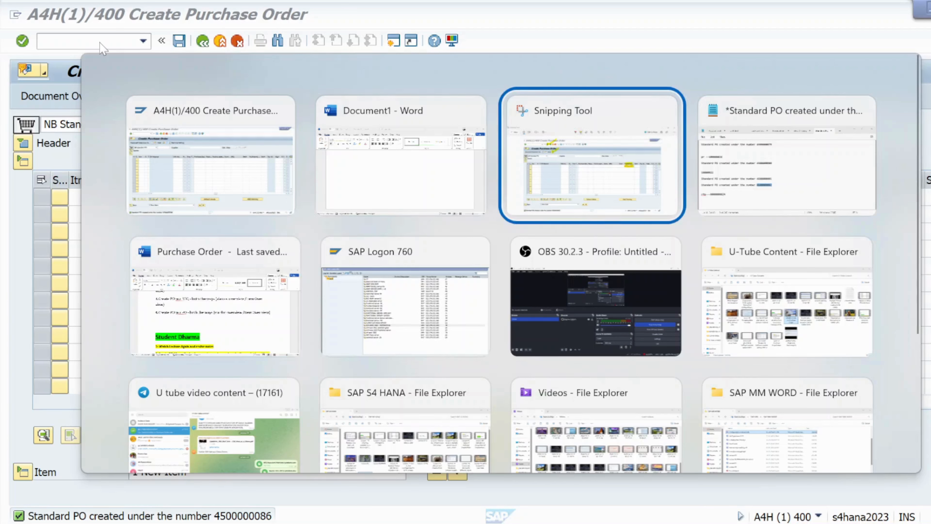
pyautogui.press('Left')
pyautogui.press('Left')
pyautogui.press('Down')
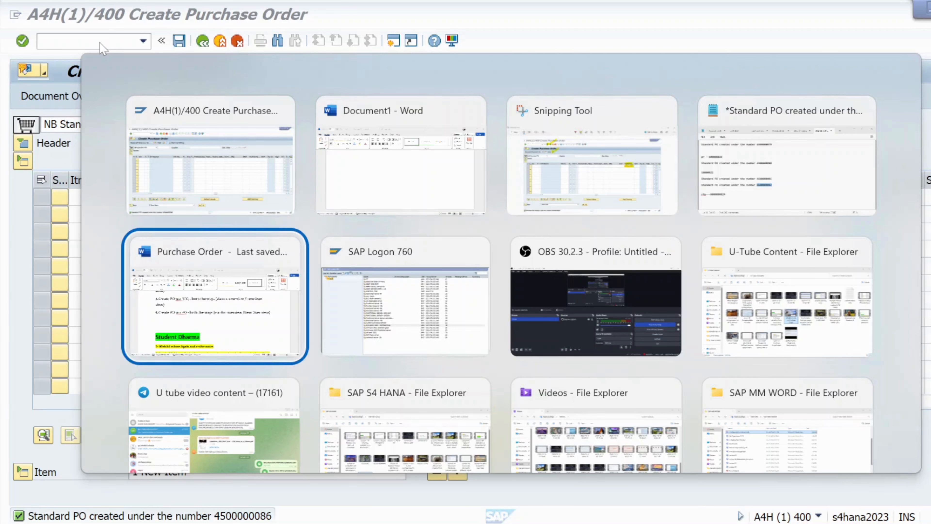
pyautogui.press('Return')
pyautogui.scroll(-3, 144, 139)
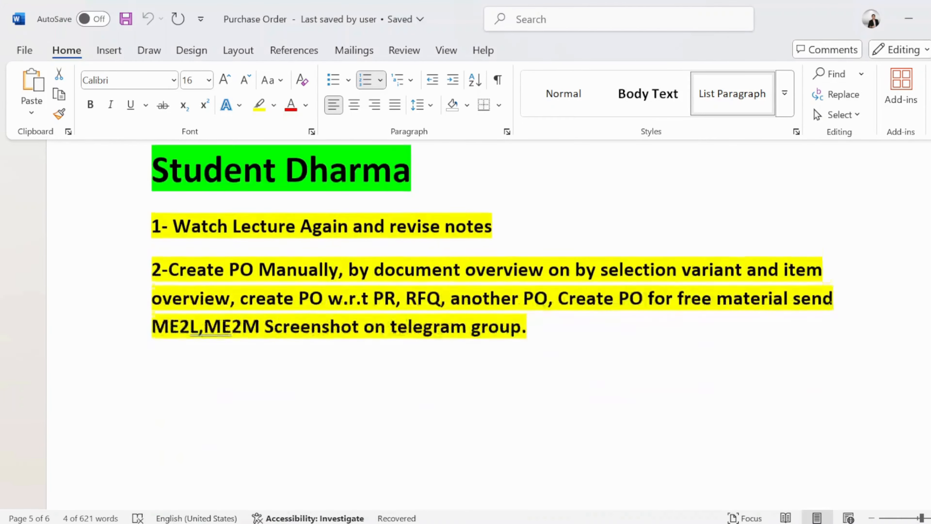
pyautogui.scroll(10, 465, 330)
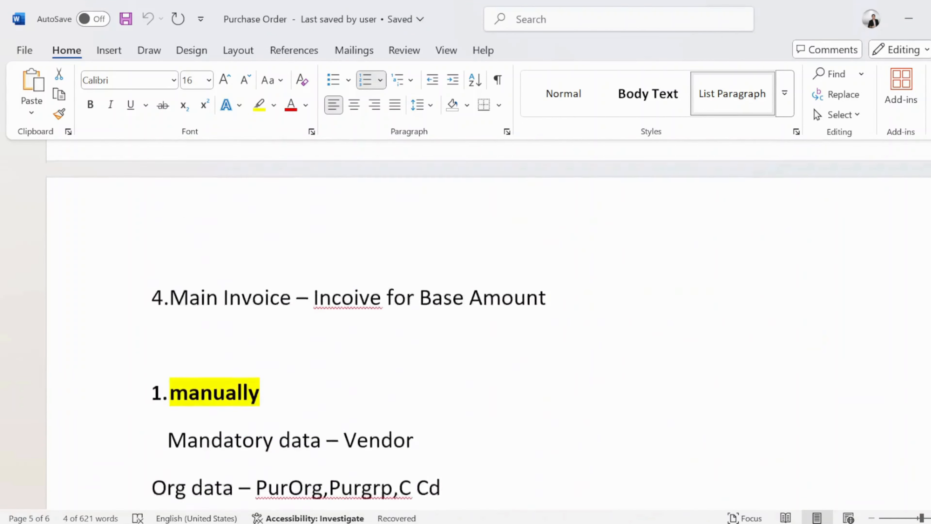
pyautogui.scroll(15, 466, 330)
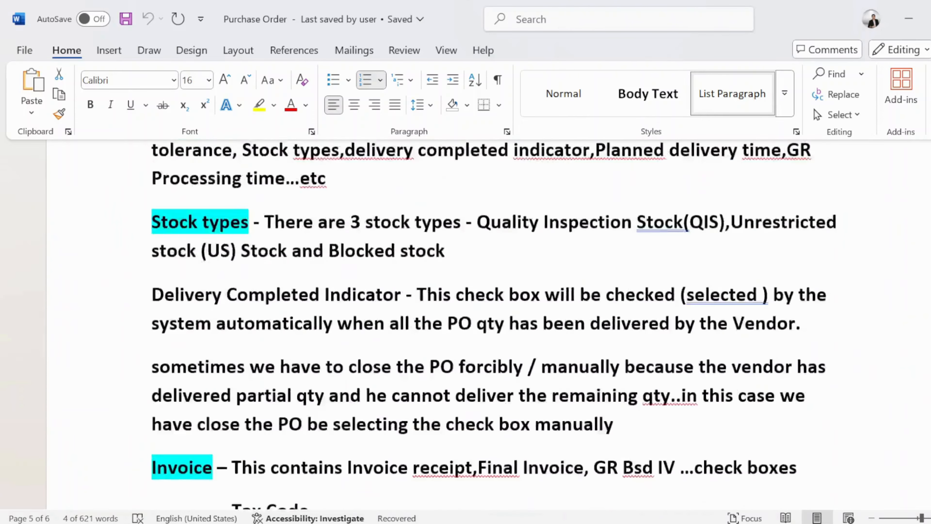
pyautogui.scroll(20, 465, 330)
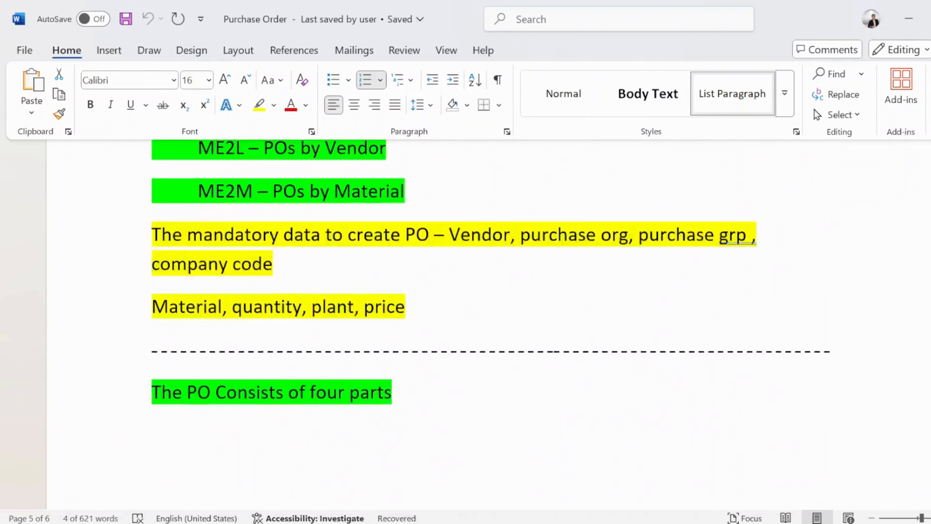
# - Copy the ME2N, ME2L and ME2M list lines from the Purchase Order document and paste them below the last screenshot in Document1
pyautogui.scroll(8, 466, 330)
pyautogui.scroll(-4, 465, 330)
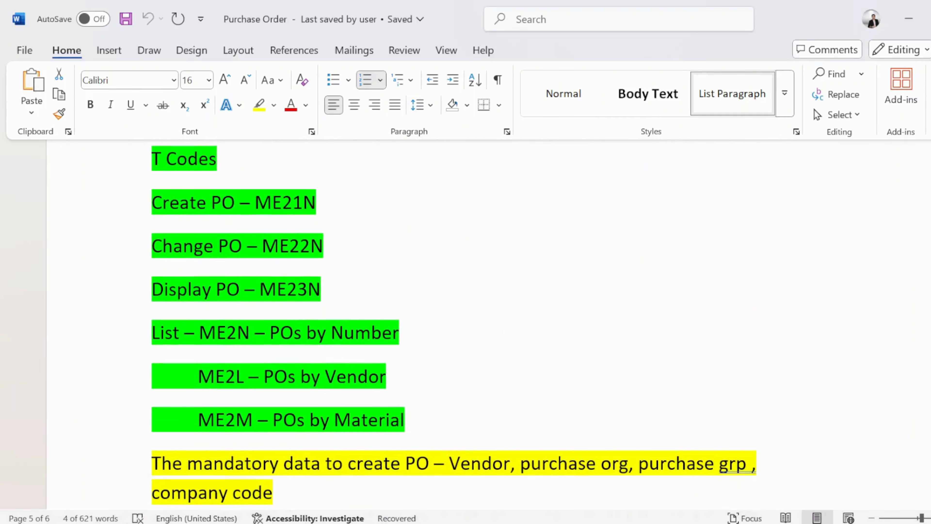
pyautogui.moveTo(152, 332); pyautogui.dragTo(398, 416)
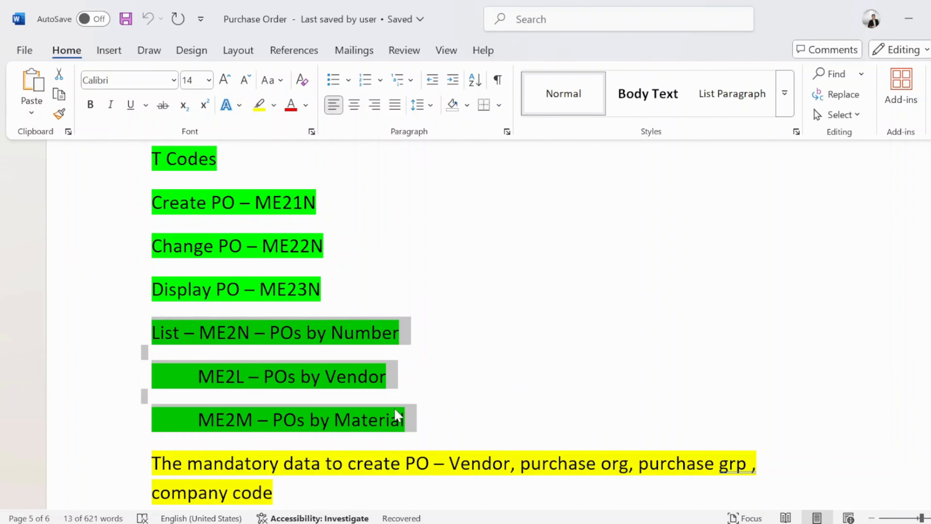
pyautogui.hotkey('alt', 'Tab')
pyautogui.hotkey('alt', 'Tab')
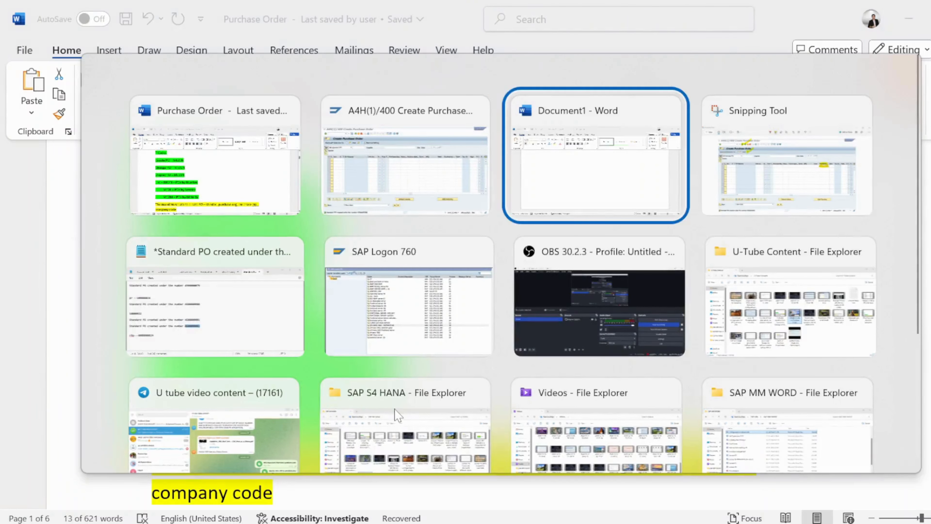
pyautogui.hotkey('ctrl', 'v')
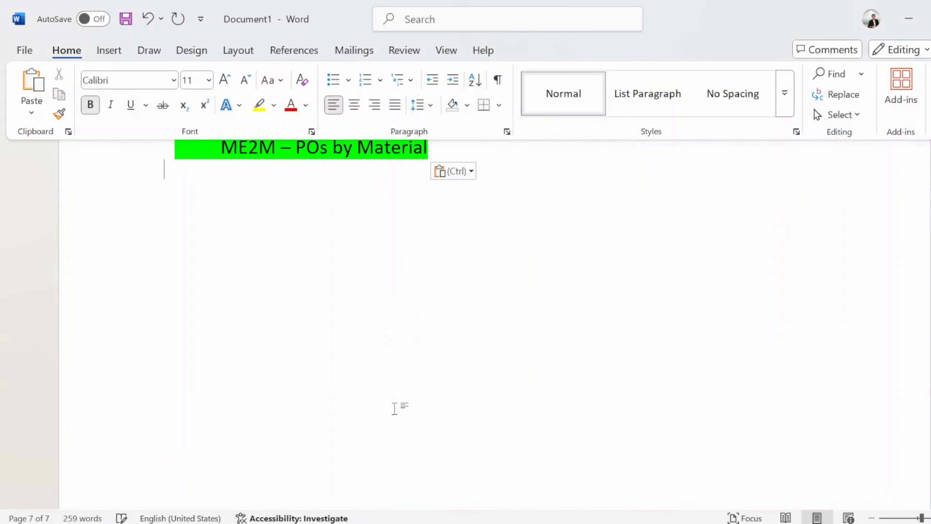
# - Insert blank lines between the pasted screenshot and the "List – ME2N – POs by Number" line
pyautogui.scroll(5, 394, 408)
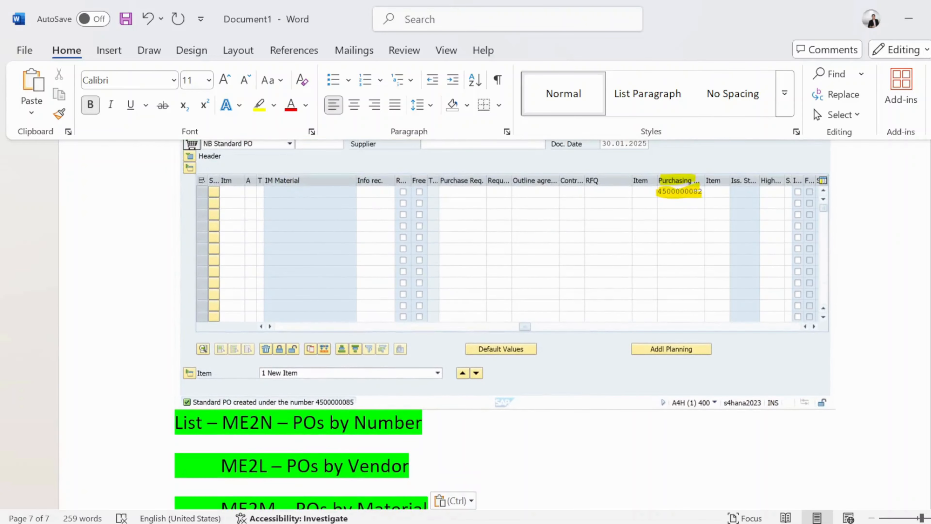
pyautogui.click(175, 423)
pyautogui.press('Return')
pyautogui.press('Return')
pyautogui.press('Return')
pyautogui.press('Return')
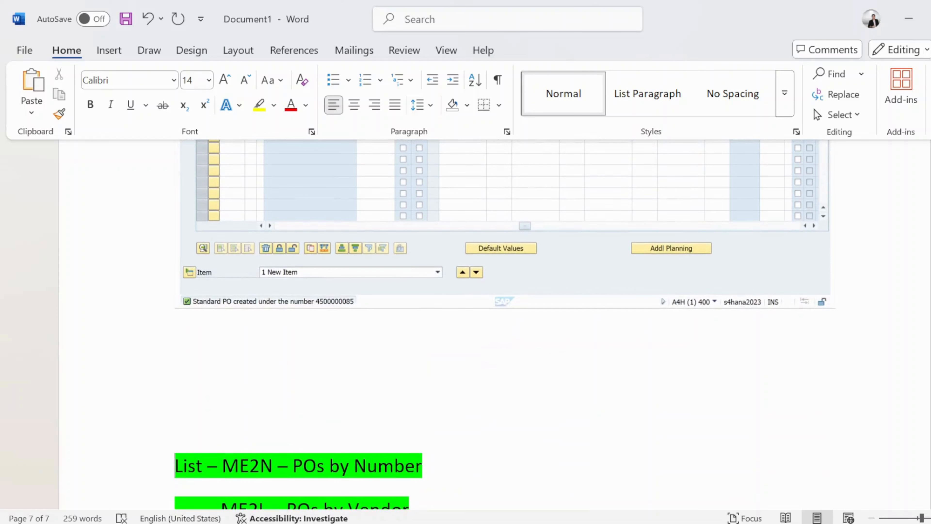
# - Write the line "To see list of PO Following T.Code we will use" above the list of transaction codes
pyautogui.write('To')
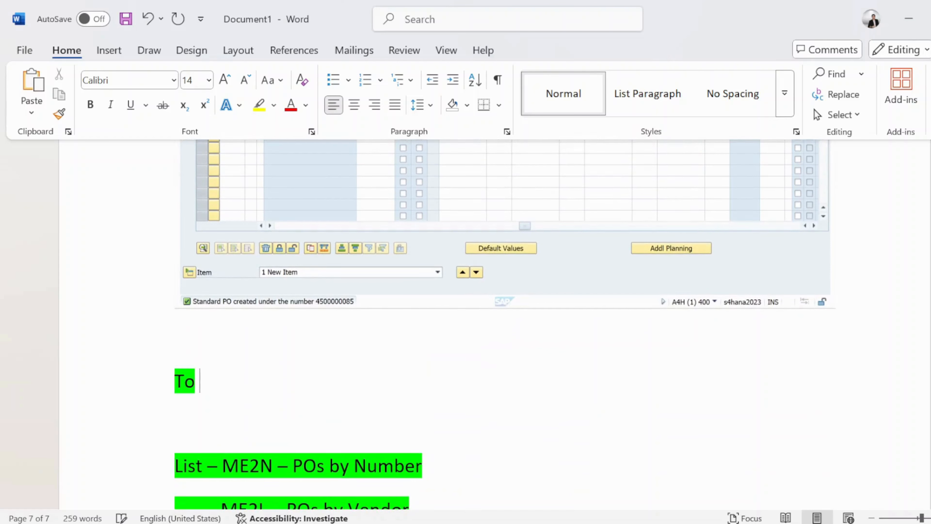
pyautogui.write(' see lis')
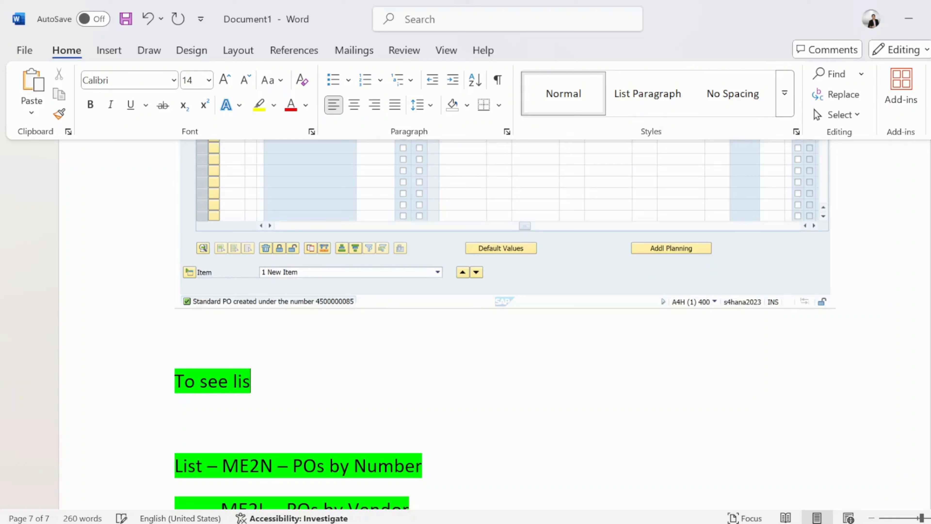
pyautogui.write('t of')
pyautogui.press('capslock')
pyautogui.write('PO')
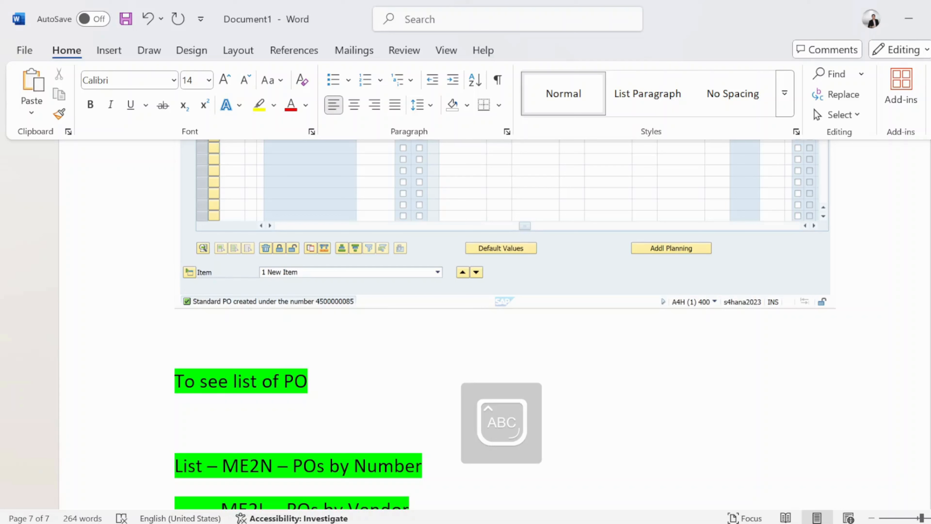
pyautogui.write(' FOLL')
pyautogui.press('BackSpace')
pyautogui.press('BackSpace')
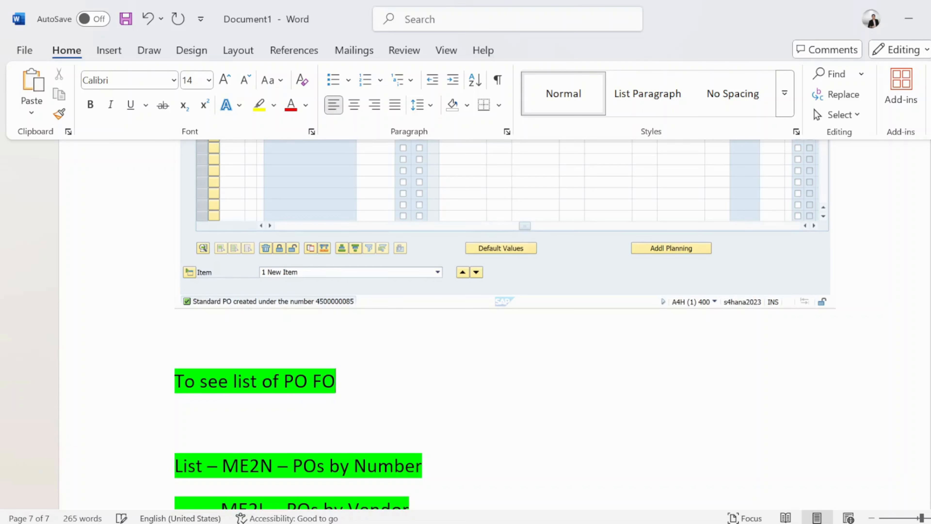
pyautogui.press('BackSpace')
pyautogui.press('capslock')
pyautogui.write('ollo')
pyautogui.write('wing')
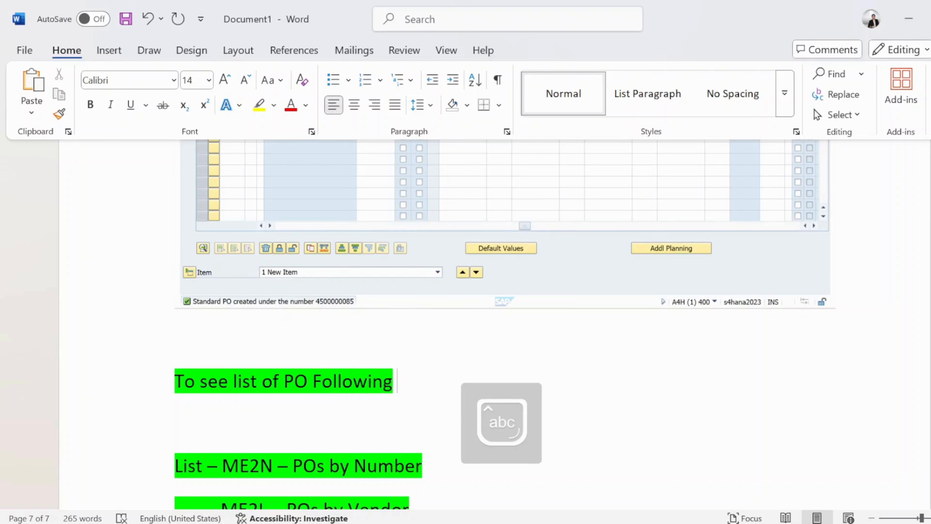
pyautogui.press('capslock')
pyautogui.write('T')
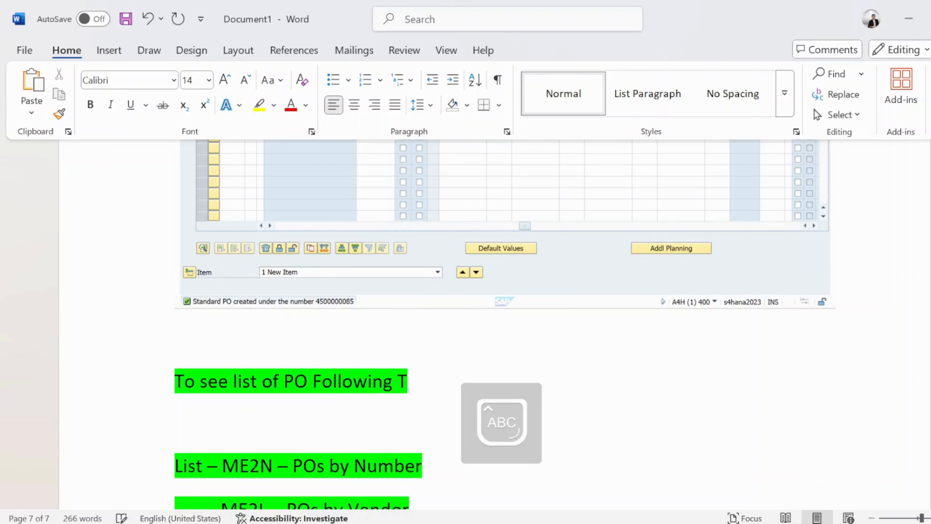
pyautogui.write('.CD')
pyautogui.press('BackSpace')
pyautogui.press('capslock')
pyautogui.write('ode')
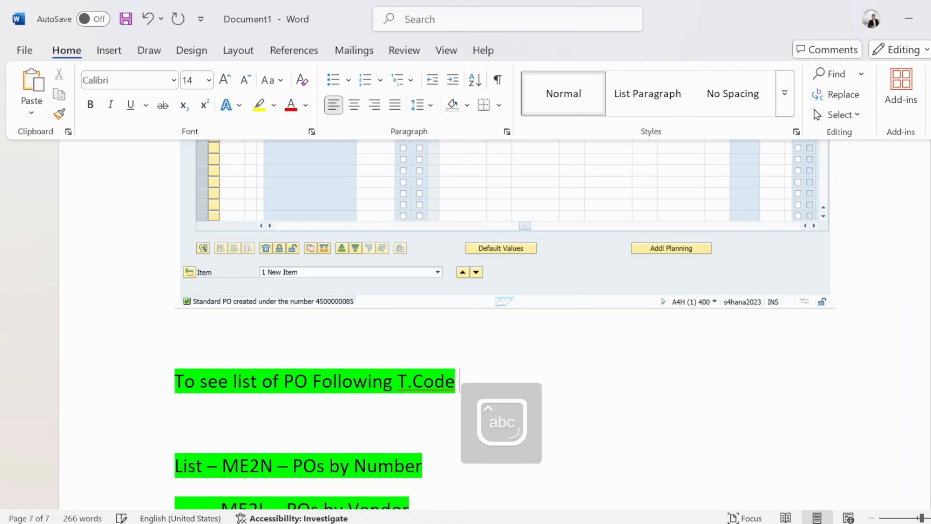
pyautogui.write(' we will')
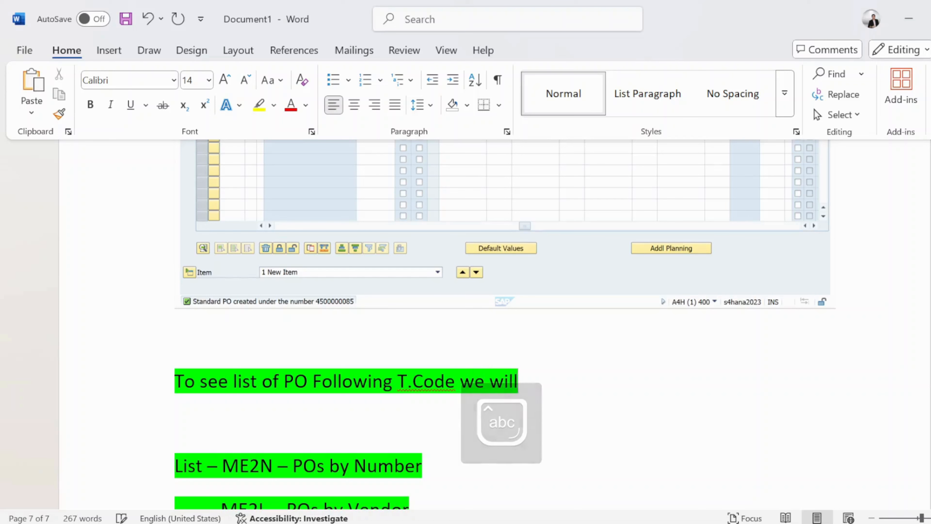
pyautogui.write(' usre')
pyautogui.press('BackSpace')
pyautogui.press('BackSpace')
pyautogui.write('e')
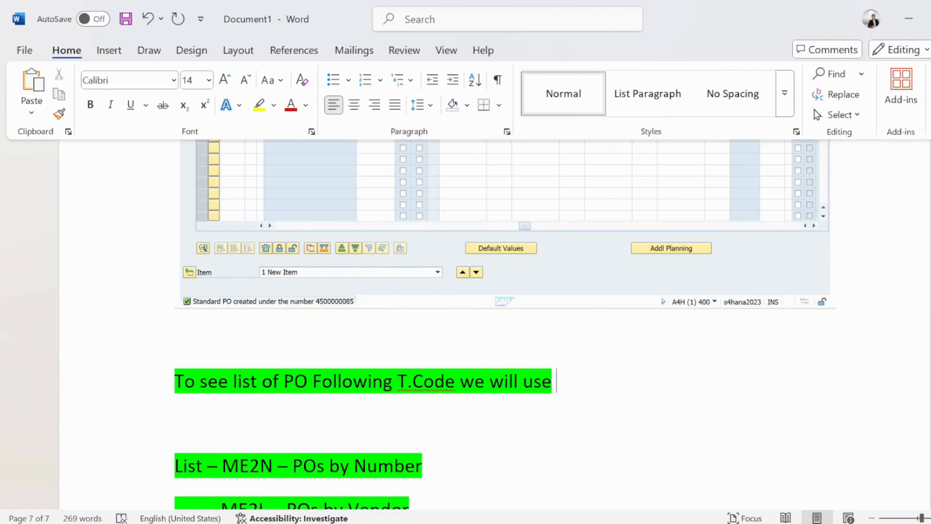
# - Try to remove the highlight from the "To see list of PO Following T.Code we will use" line
pyautogui.moveTo(558, 381); pyautogui.dragTo(176, 381)
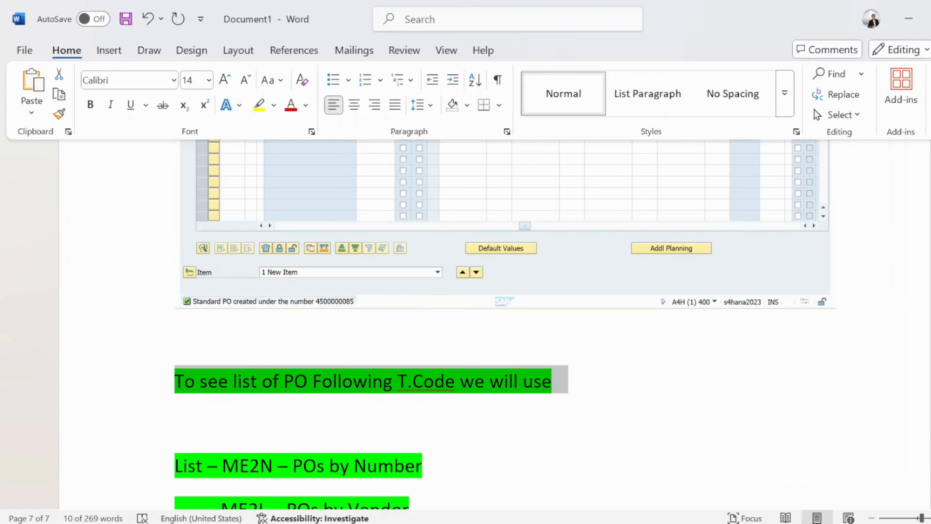
pyautogui.click(274, 105)
pyautogui.click(298, 234)
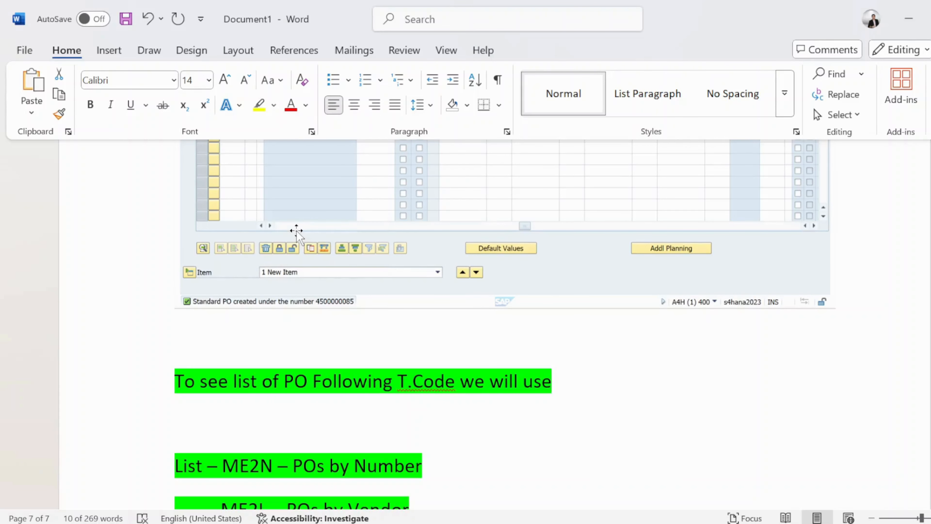
pyautogui.moveTo(561, 407)
pyautogui.mouseDown()
pyautogui.moveTo(528, 383)
pyautogui.moveTo(176, 381)
pyautogui.mouseUp()
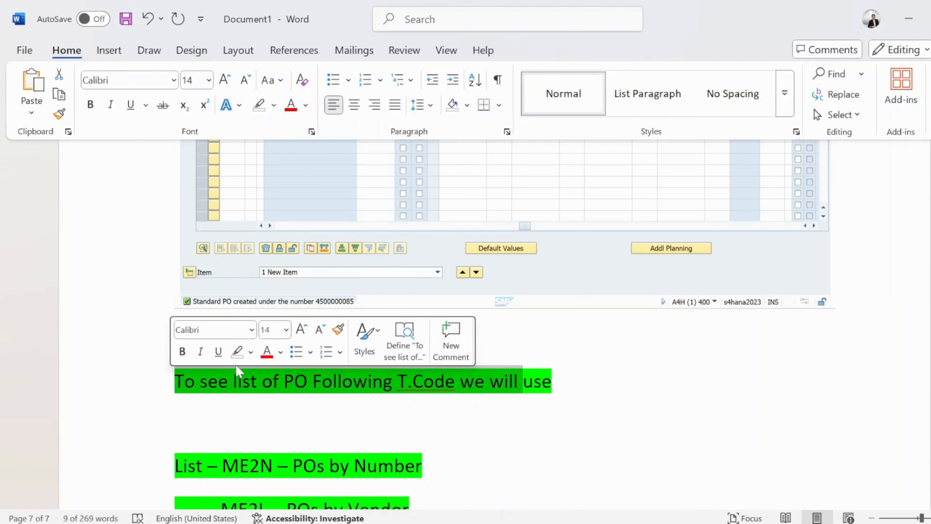
pyautogui.click(238, 355)
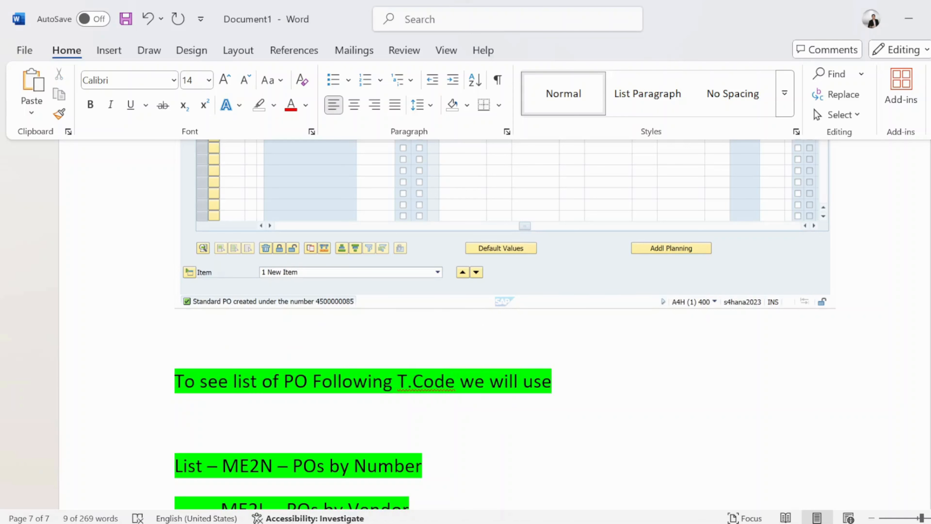
# - Highlight "List – ME2N – POs by Number" in turquoise and add blank lines below it
pyautogui.click(175, 437)
pyautogui.scroll(-3, 401, 389)
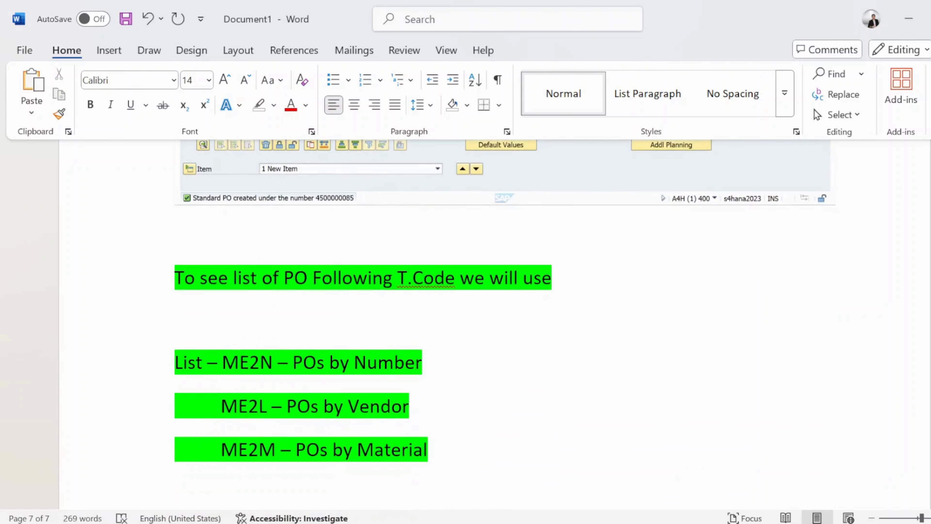
pyautogui.moveTo(433, 363); pyautogui.dragTo(188, 372)
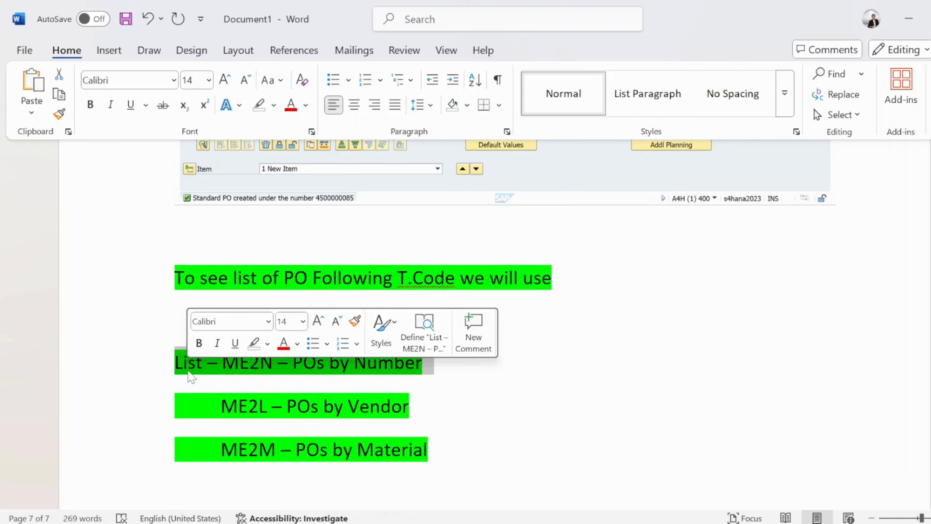
pyautogui.click(267, 343)
pyautogui.click(306, 400)
pyautogui.click(410, 406)
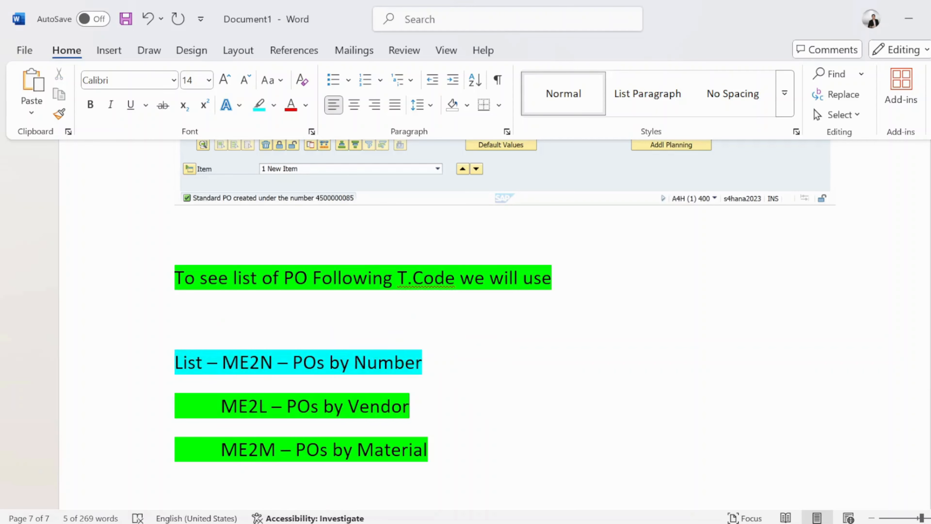
pyautogui.click(424, 362)
pyautogui.press('Return')
pyautogui.press('Return')
pyautogui.press('Return')
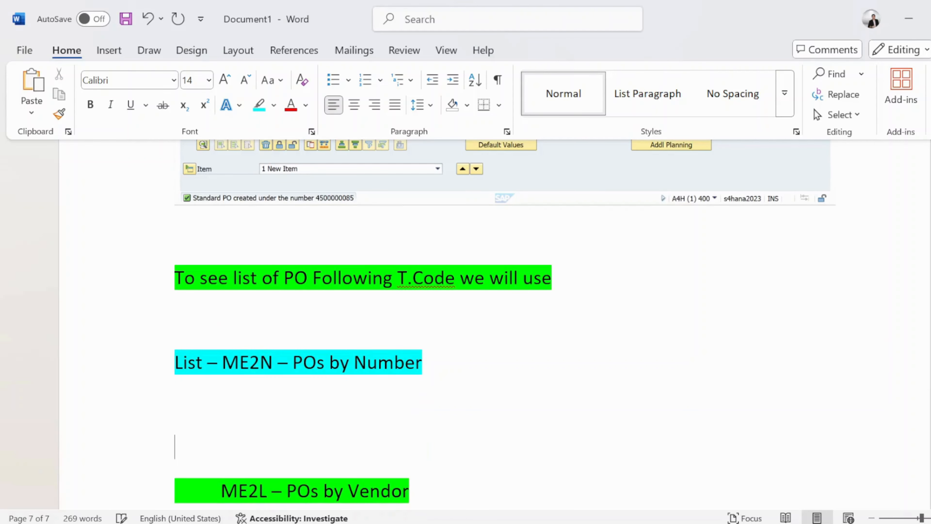
# - Switch to SAP and open transaction ME2N for purchasing documents per document number
pyautogui.hotkey('alt', 'Tab')
pyautogui.hotkey('alt', 'Tab')
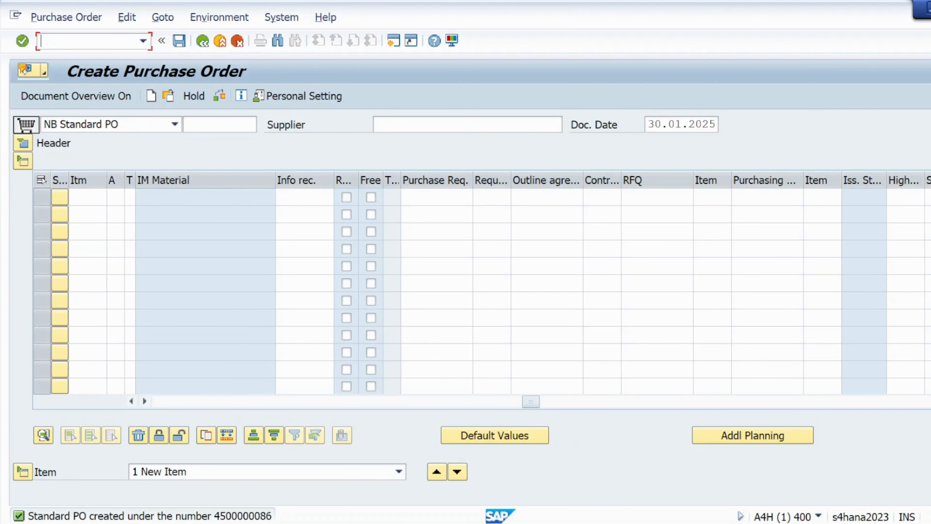
pyautogui.write('/nme2n')
pyautogui.press('Return')
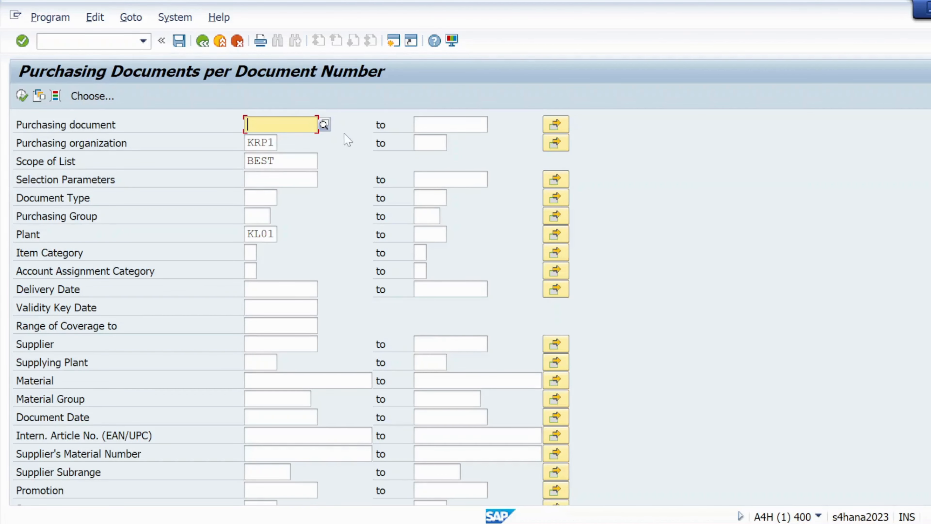
# - Copy the first standard PO number from the Notepad notes and return to the SAP selection screen
pyautogui.hotkey('alt', 'Tab')
pyautogui.hotkey('alt', 'Tab')
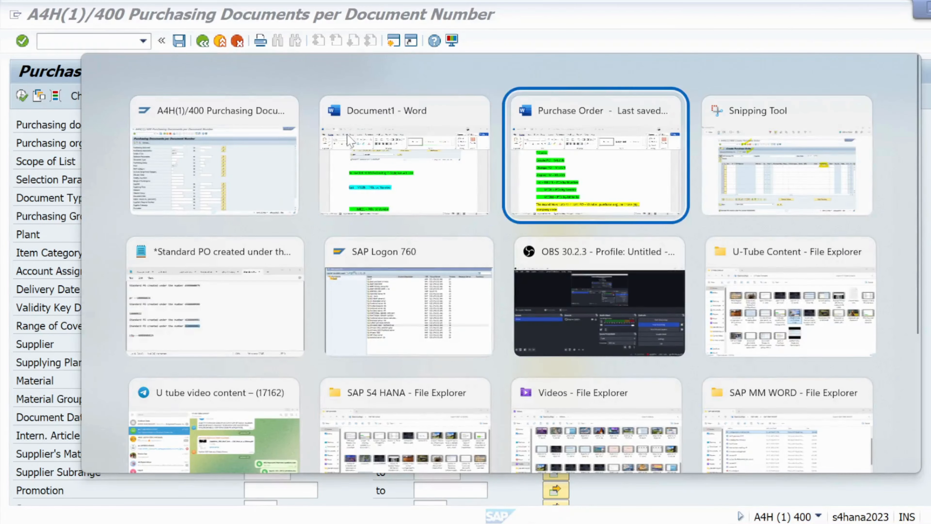
pyautogui.press('Left')
pyautogui.press('Left')
pyautogui.press('Down')
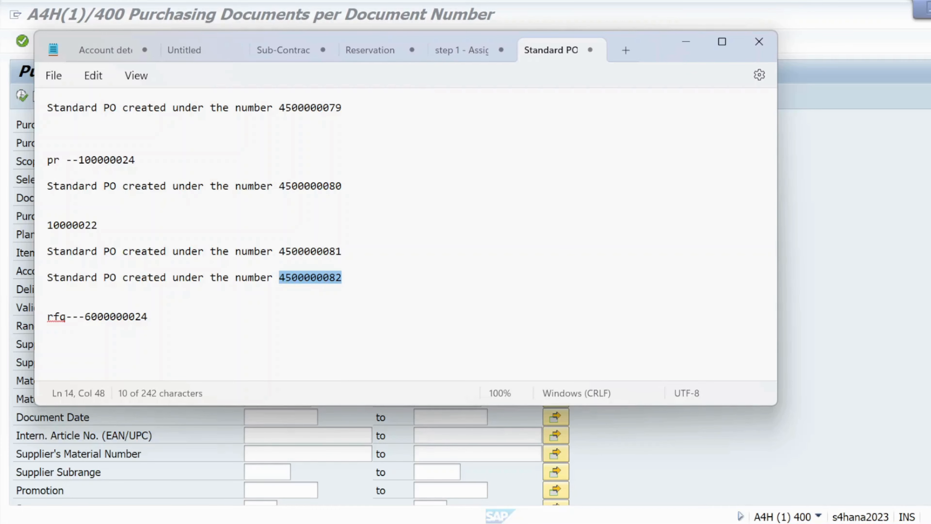
pyautogui.moveTo(279, 108); pyautogui.dragTo(341, 112)
pyautogui.hotkey('ctrl', 'c')
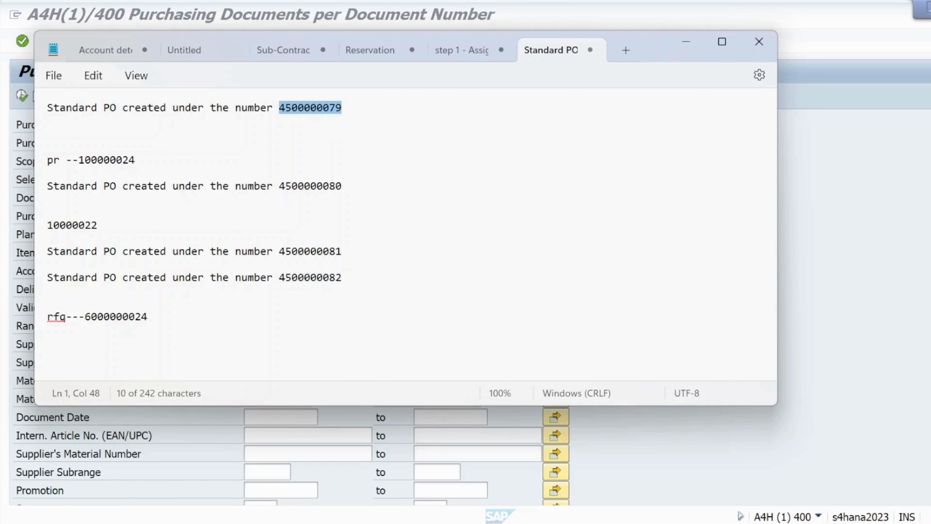
pyautogui.hotkey('alt', 'Tab')
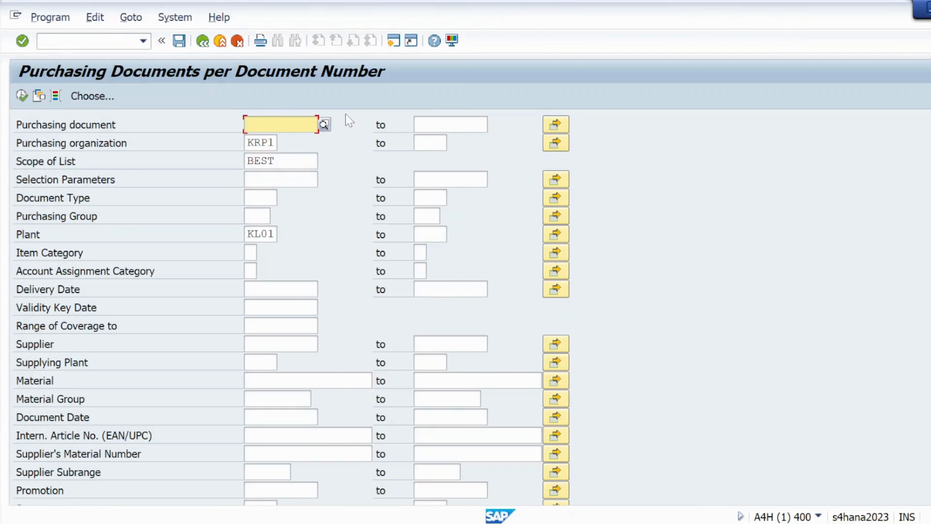
# - Set the purchasing document range from the copied PO number to the one five numbers higher
pyautogui.hotkey('ctrl', 'v')
pyautogui.press('Tab')
pyautogui.hotkey('ctrl', 'v')
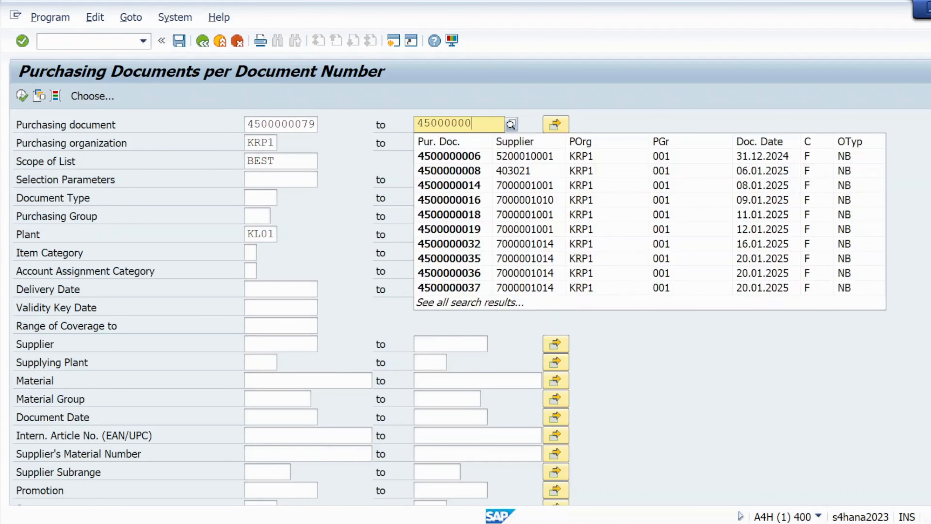
pyautogui.click(741, 380)
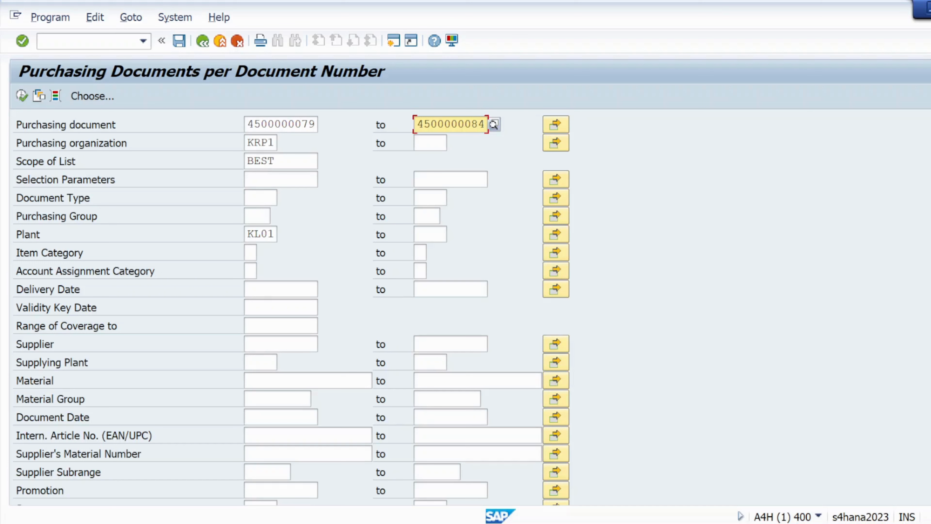
# - Run the report for purchasing organization KRP1 and plant KL01 and review the listed purchase orders
pyautogui.click(262, 234)
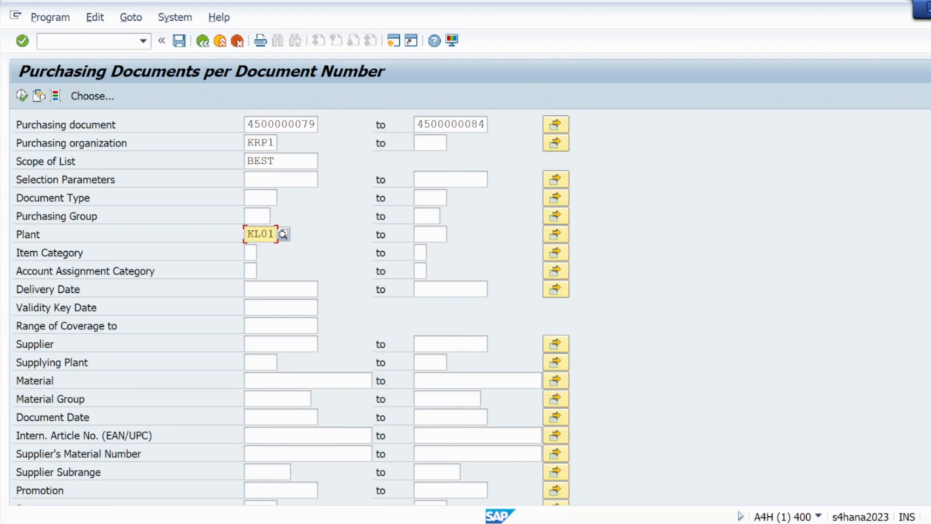
pyautogui.click(21, 95)
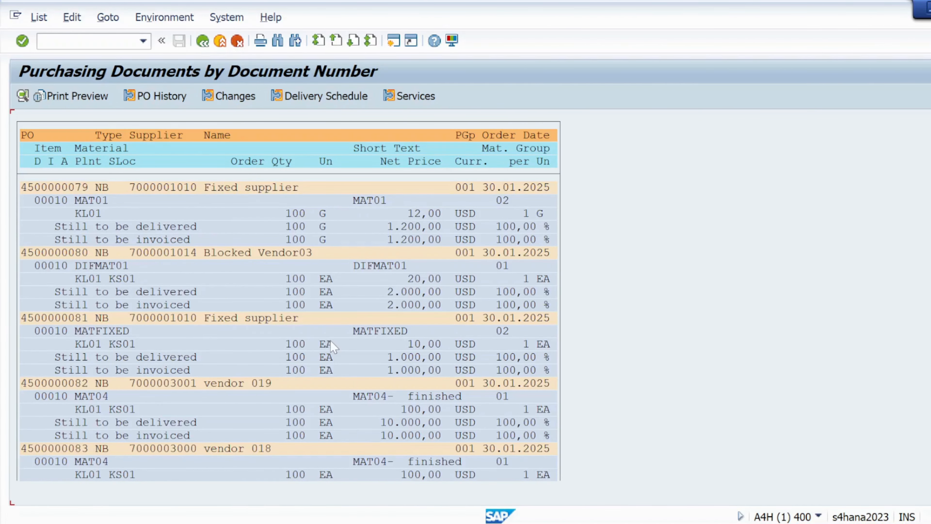
pyautogui.scroll(-2, 334, 346)
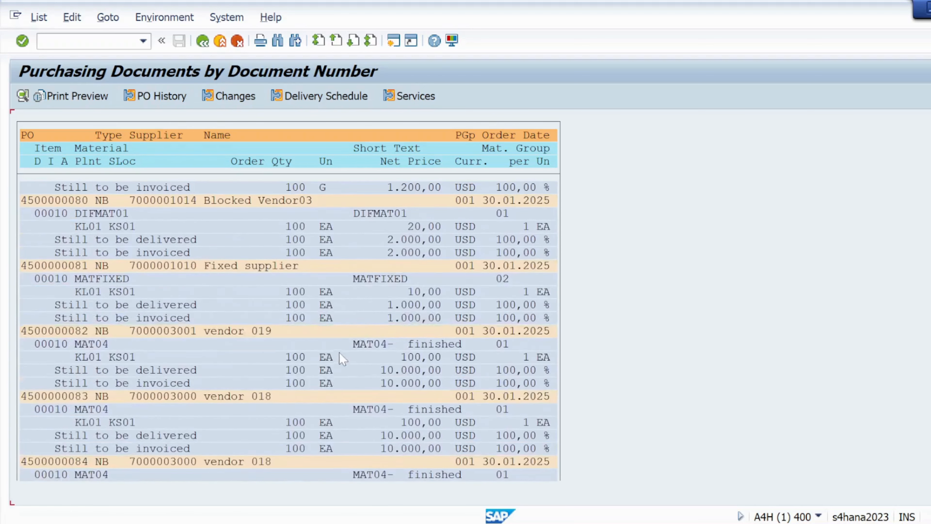
pyautogui.scroll(-1, 295, 326)
pyautogui.scroll(3, 304, 325)
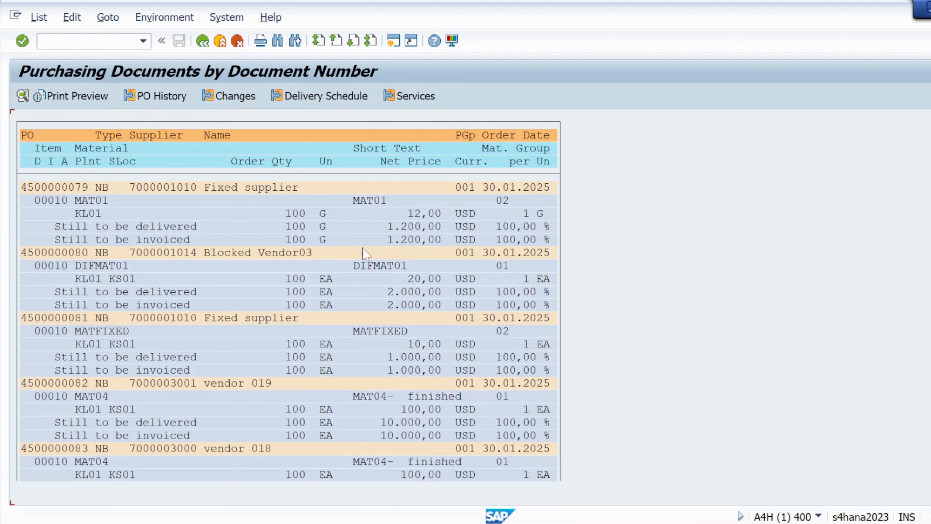
# - Review the purchase orders listed by document number and return to the report's selection screen
pyautogui.scroll(-2, 161, 383)
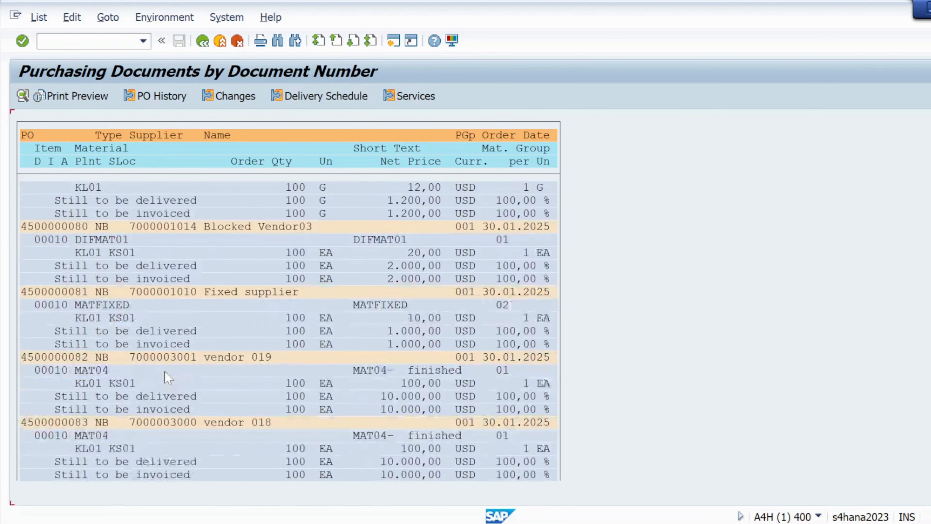
pyautogui.scroll(1, 171, 367)
pyautogui.scroll(1, 171, 365)
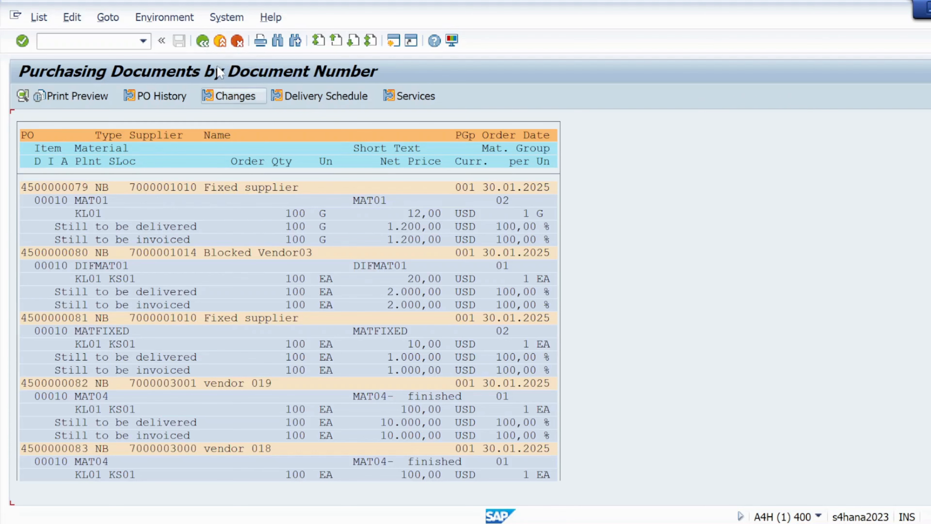
pyautogui.click(203, 41)
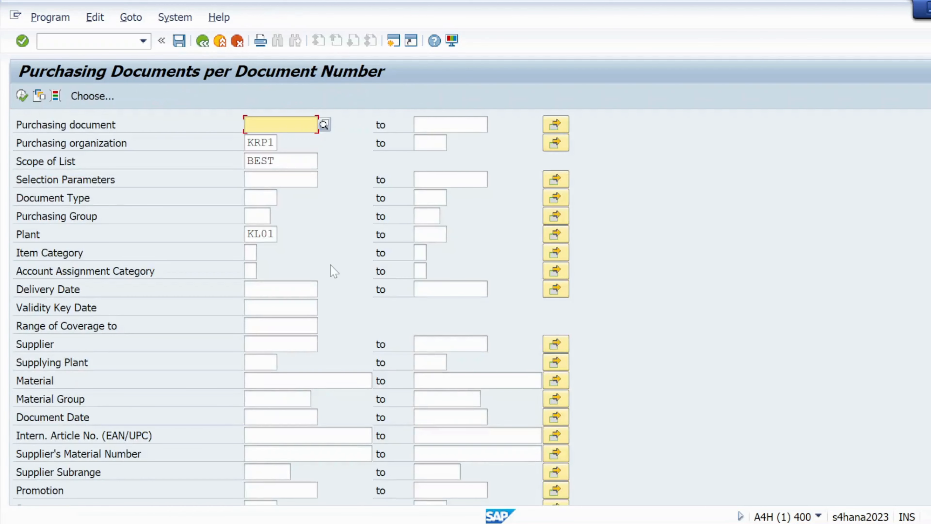
# - Capture a full-screen snip of the ME2N selection screen with Snipping Tool
pyautogui.press('super')
pyautogui.write('sni')
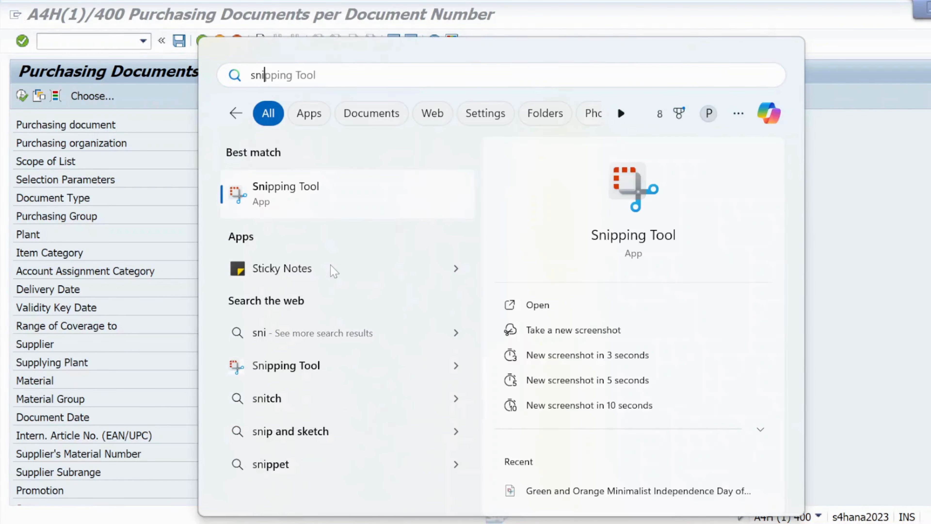
pyautogui.click(334, 205)
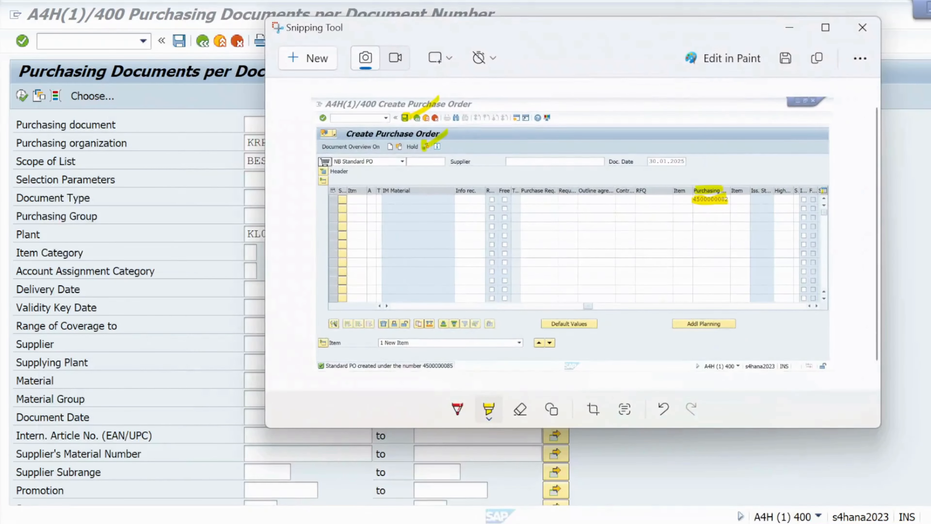
pyautogui.click(316, 56)
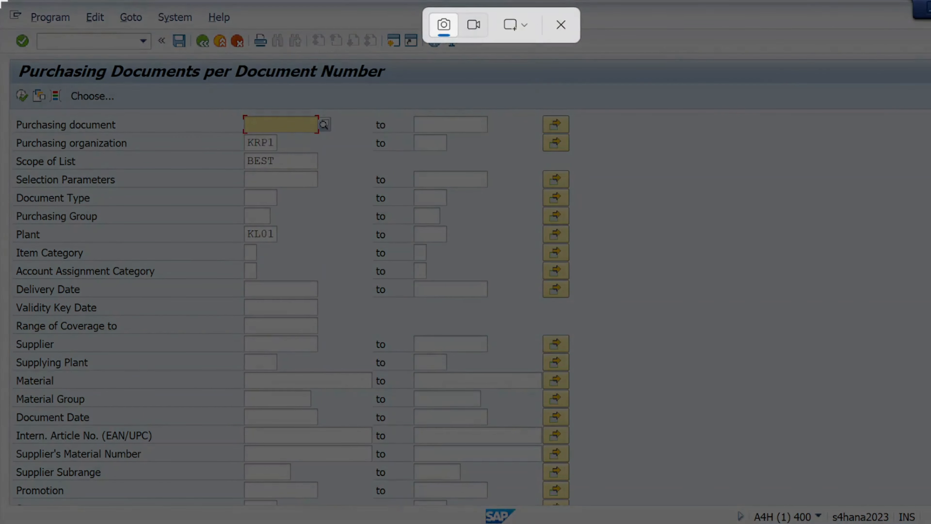
pyautogui.moveTo(0, 1); pyautogui.dragTo(930, 523)
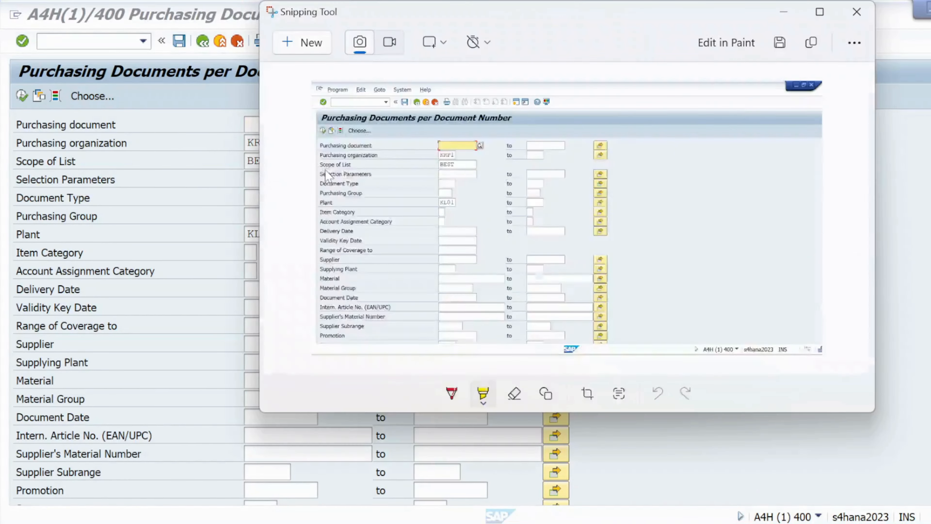
# - Enlarge the snip and highlight purchasing organization KRP1, plant KL01 and the execute icon in yellow
pyautogui.click(817, 16)
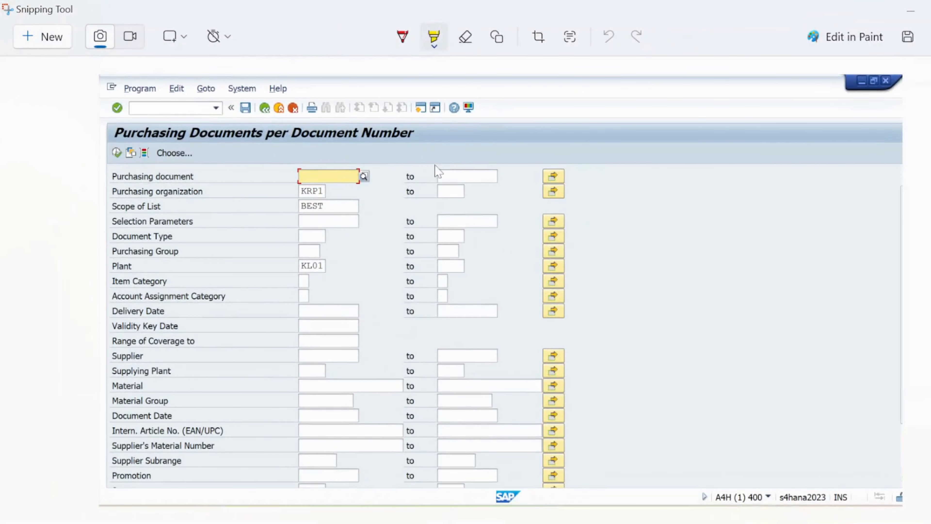
pyautogui.moveTo(301, 190); pyautogui.dragTo(319, 190)
pyautogui.moveTo(300, 265); pyautogui.dragTo(323, 265)
pyautogui.moveTo(112, 146)
pyautogui.mouseDown()
pyautogui.moveTo(116, 157)
pyautogui.moveTo(122, 126)
pyautogui.mouseUp()
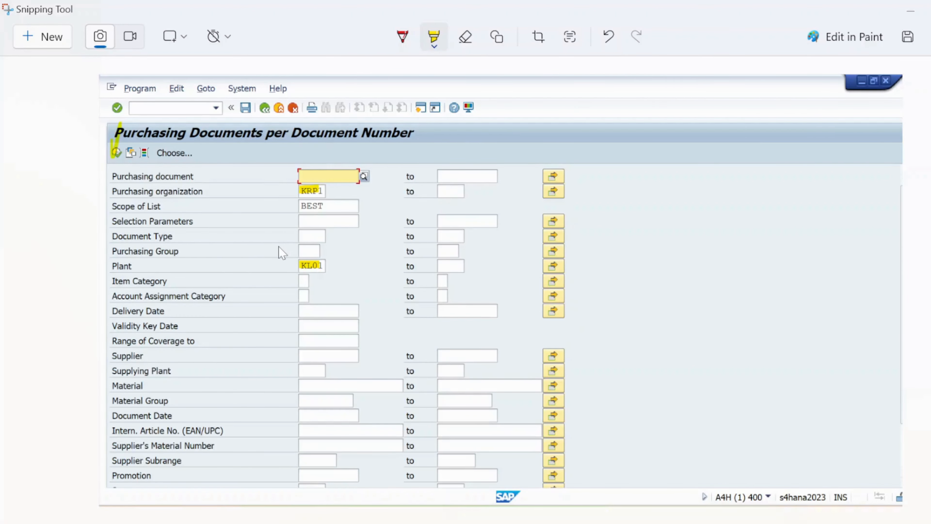
# - Switch to Document1 in Word and paste the highlighted snip under the "List – ME2N – POs by Number" heading
pyautogui.hotkey('alt', 'Tab')
pyautogui.hotkey('alt', 'Tab')
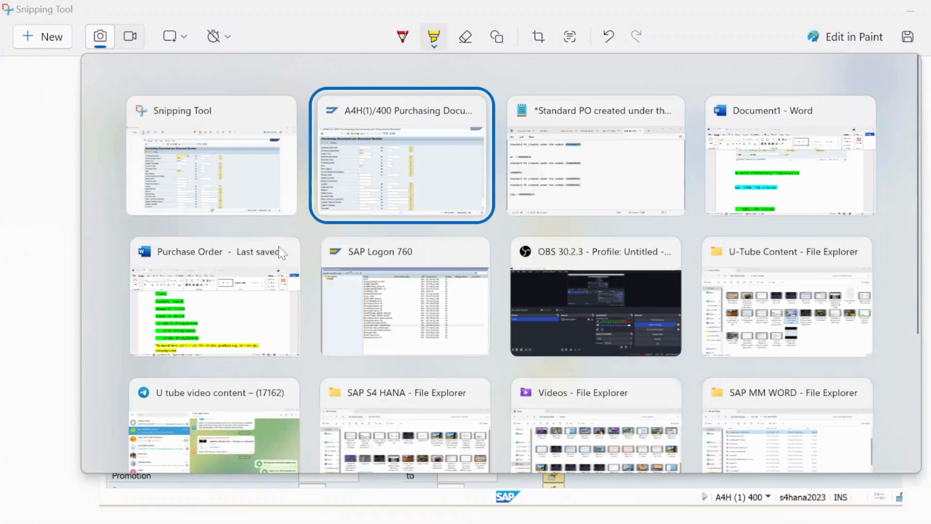
pyautogui.hotkey('alt', 'Tab')
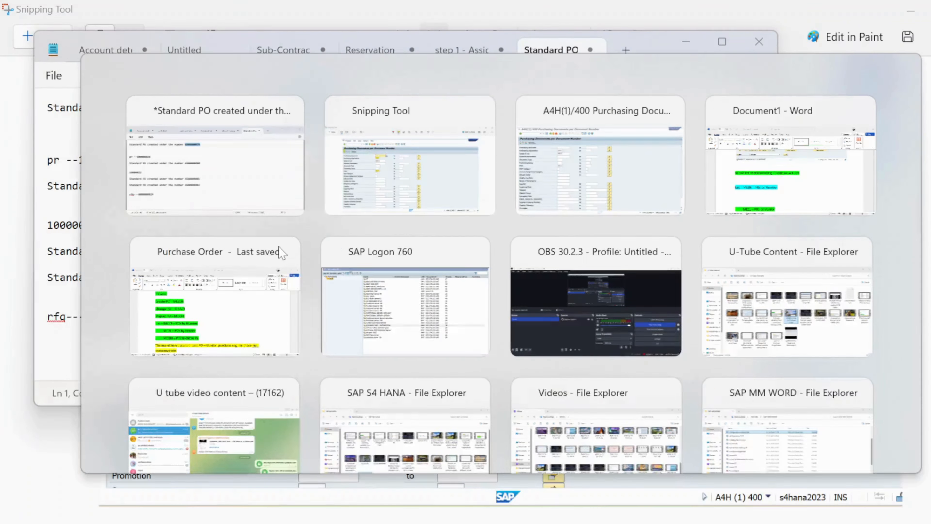
pyautogui.hotkey('alt', 'Tab')
pyautogui.hotkey('alt', 'Tab')
pyautogui.hotkey('alt', 'shift', 'Tab')
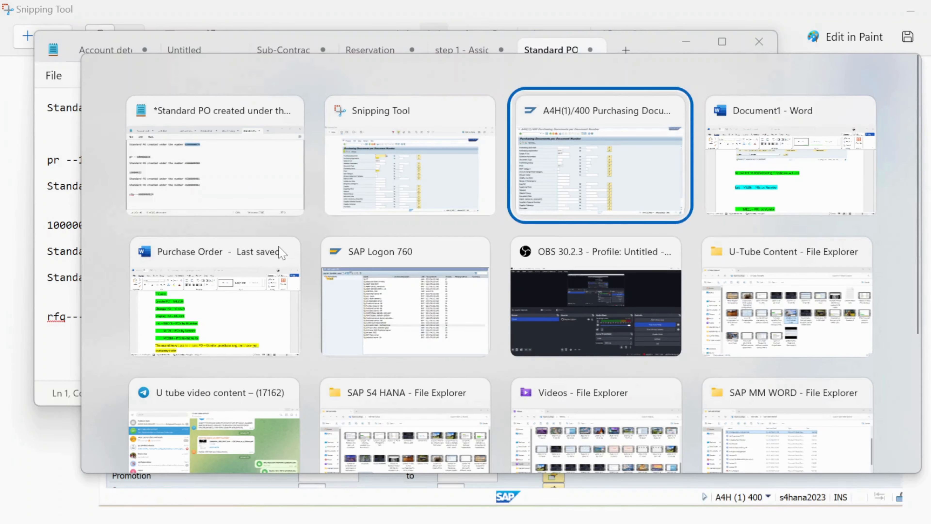
pyautogui.hotkey('alt', 'Tab')
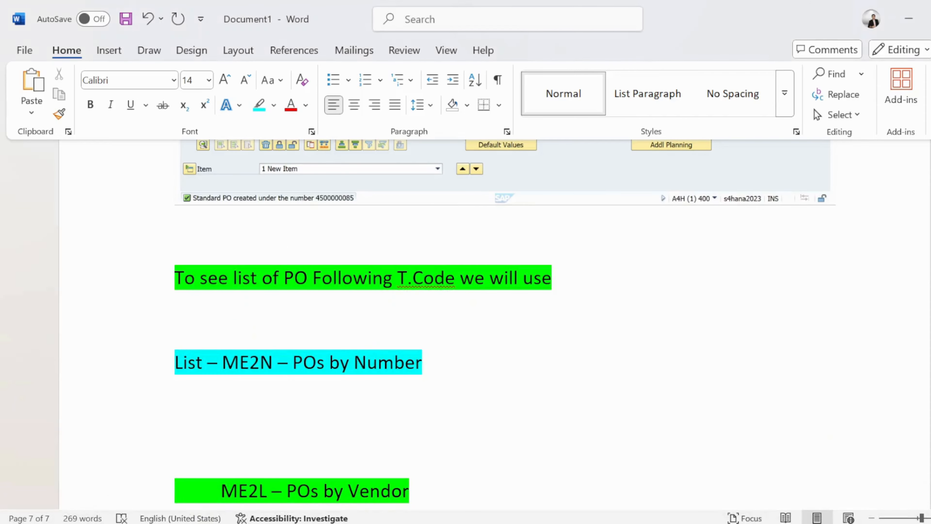
pyautogui.hotkey('ctrl', 'v')
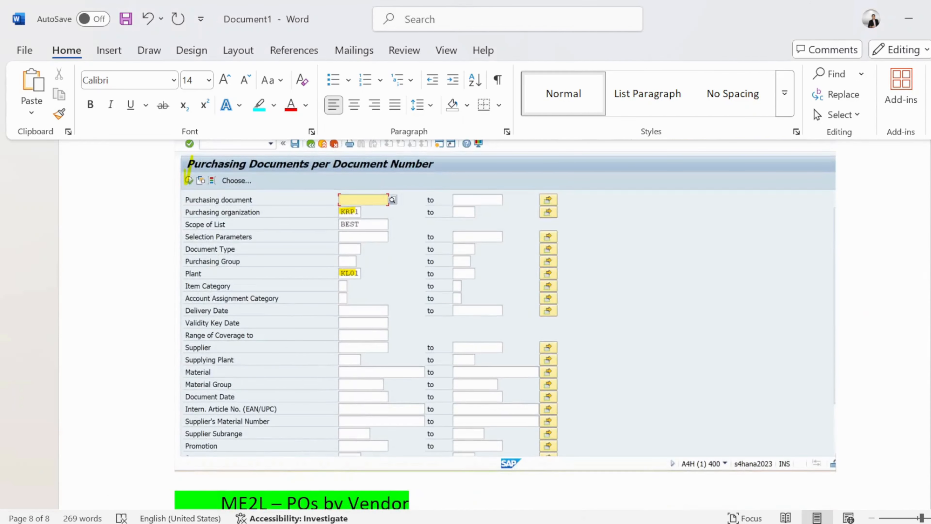
pyautogui.scroll(-4, 506, 293)
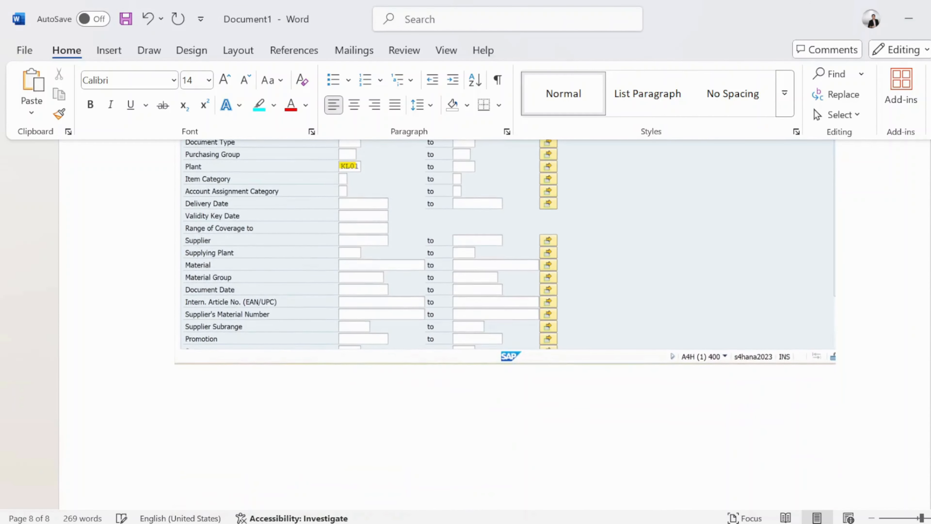
# - Return to SAP, refill the purchasing document range with the previously used start and end numbers, and run the ME2N report
pyautogui.hotkey('alt', 'Tab')
pyautogui.hotkey('alt', 'Tab')
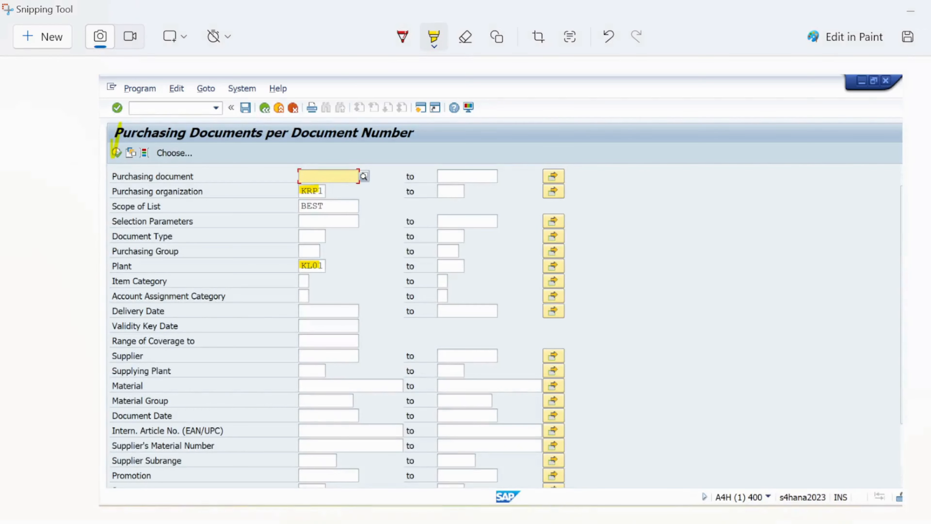
pyautogui.hotkey('alt', 'Tab')
pyautogui.hotkey('alt', 'Tab')
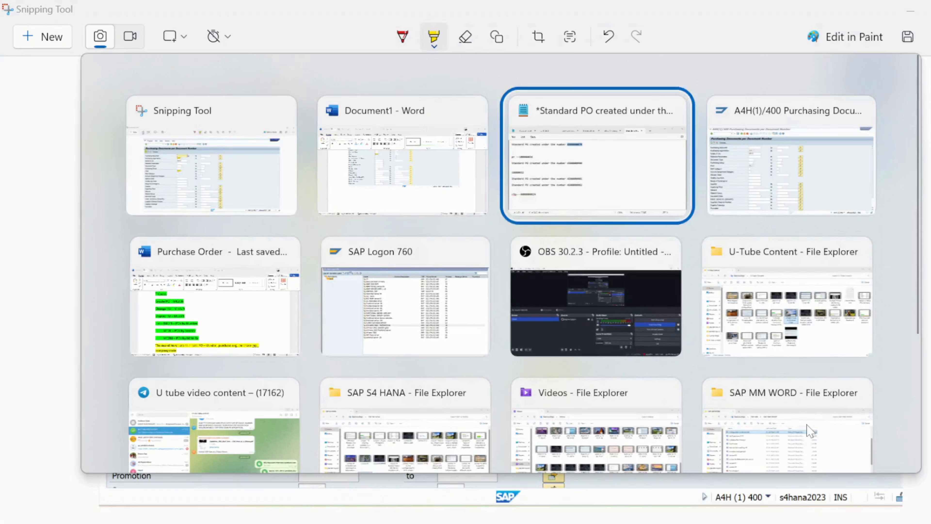
pyautogui.hotkey('alt', 'Tab')
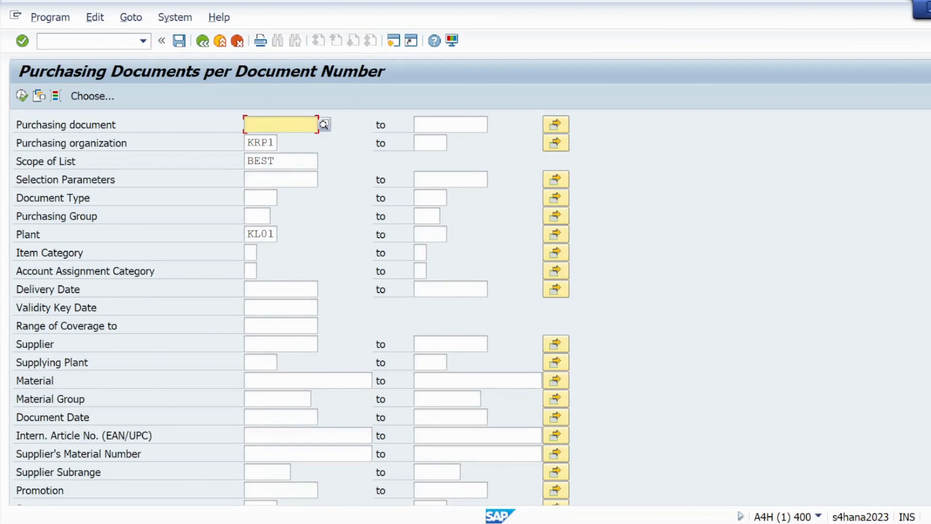
pyautogui.press('Down')
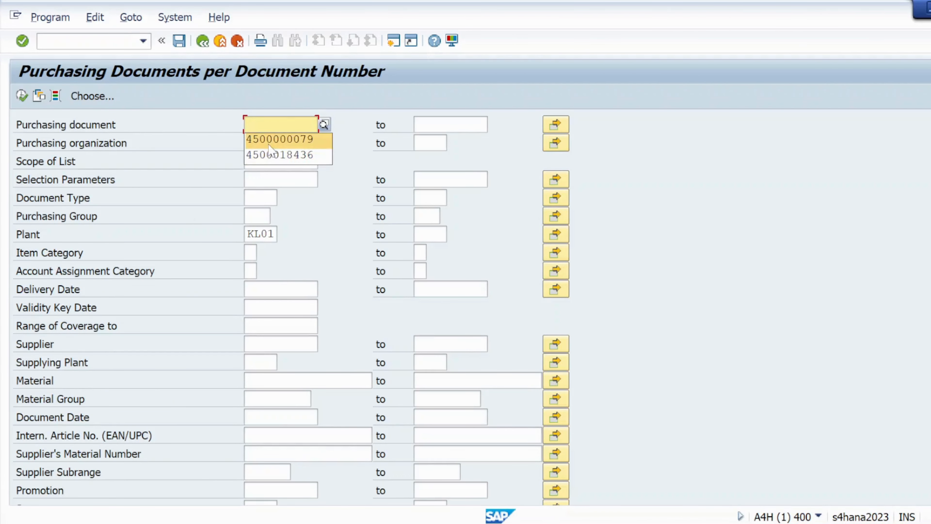
pyautogui.press('Return')
pyautogui.press('Tab')
pyautogui.press('Down')
pyautogui.press('Return')
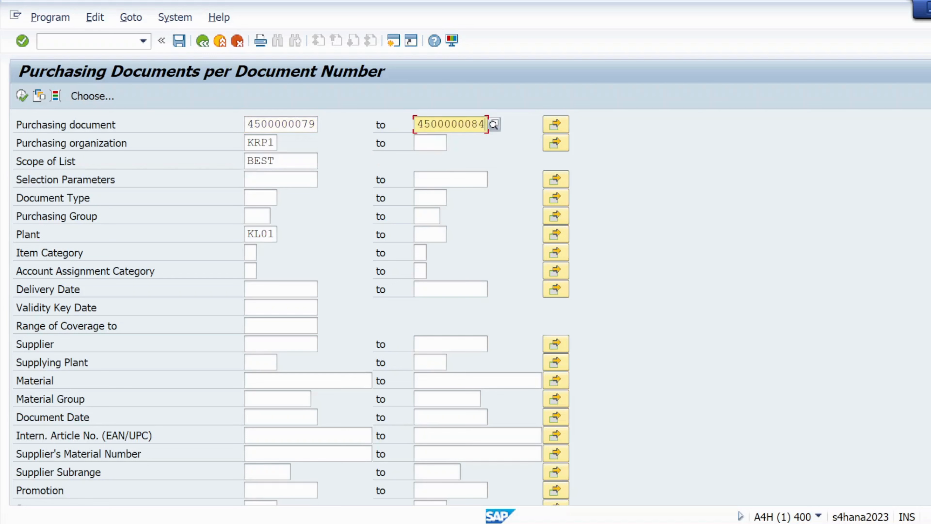
pyautogui.click(22, 96)
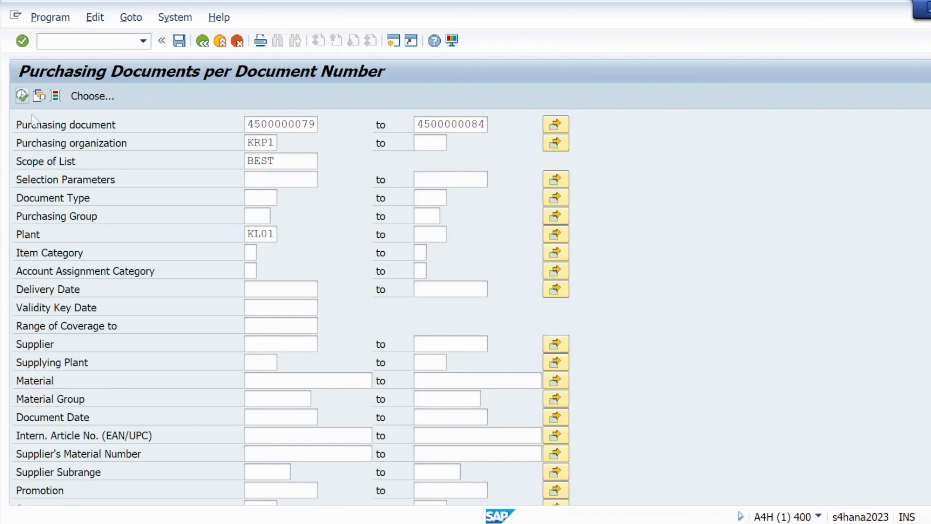
# - Capture a full-screen snip of the Purchasing Documents by Document Number list with Snipping Tool
pyautogui.press('super')
pyautogui.write('snip')
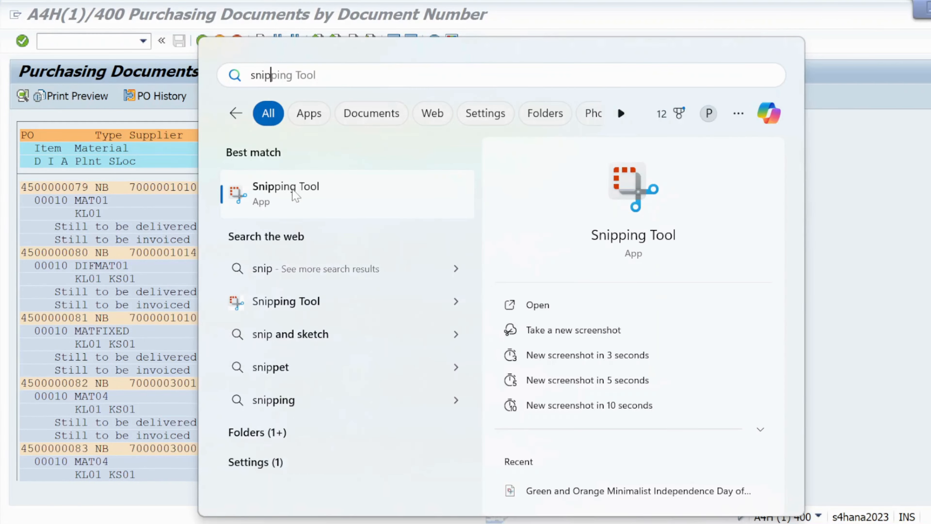
pyautogui.click(293, 194)
pyautogui.click(43, 37)
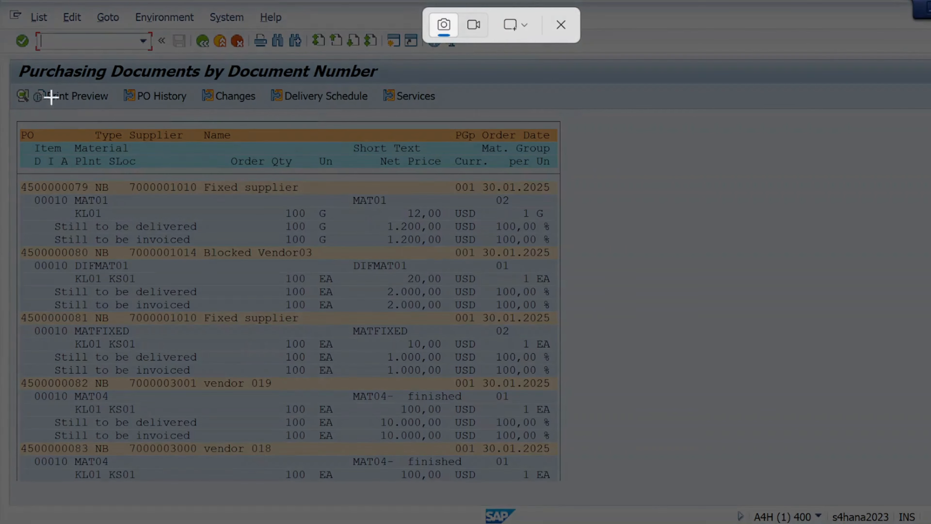
pyautogui.moveTo(0, 0); pyautogui.dragTo(930, 523)
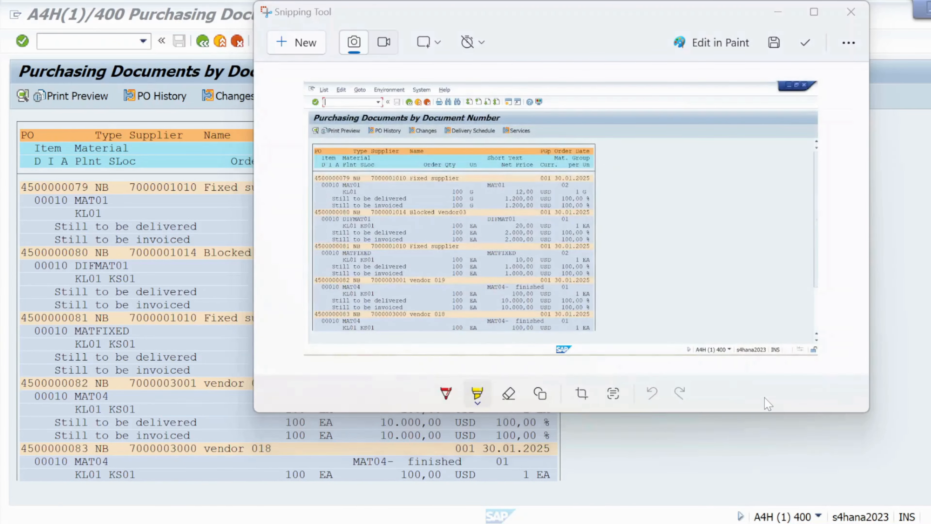
# - Switch to Document1 in Word and paste the report list snip below the ME2N selection screen image
pyautogui.hotkey('alt', 'Tab')
pyautogui.press('Tab')
pyautogui.press('Tab')
pyautogui.hotkey('shift', 'Tab')
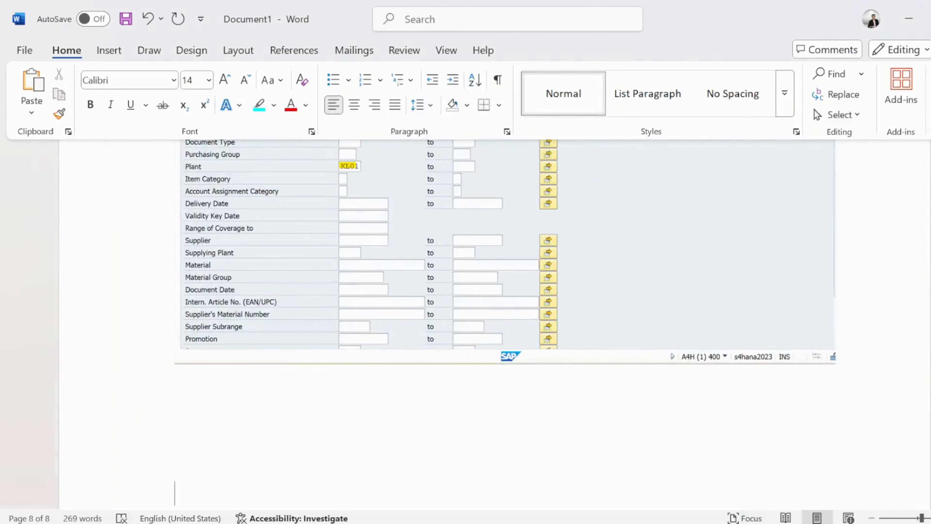
pyautogui.hotkey('ctrl', 'v')
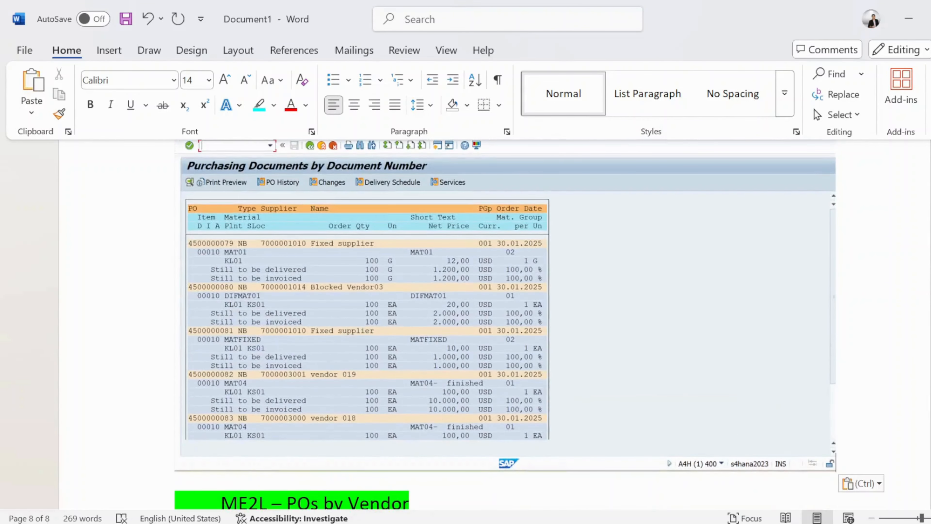
pyautogui.scroll(-4, 447, 357)
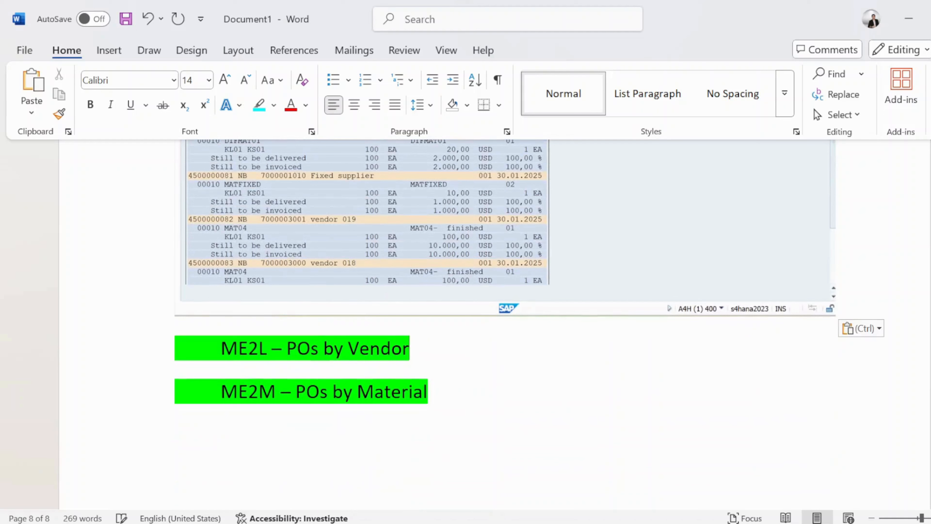
# - Insert three blank lines between the ME2L and ME2M headings in the Word document
pyautogui.press('Return')
pyautogui.press('Return')
pyautogui.press('Return')
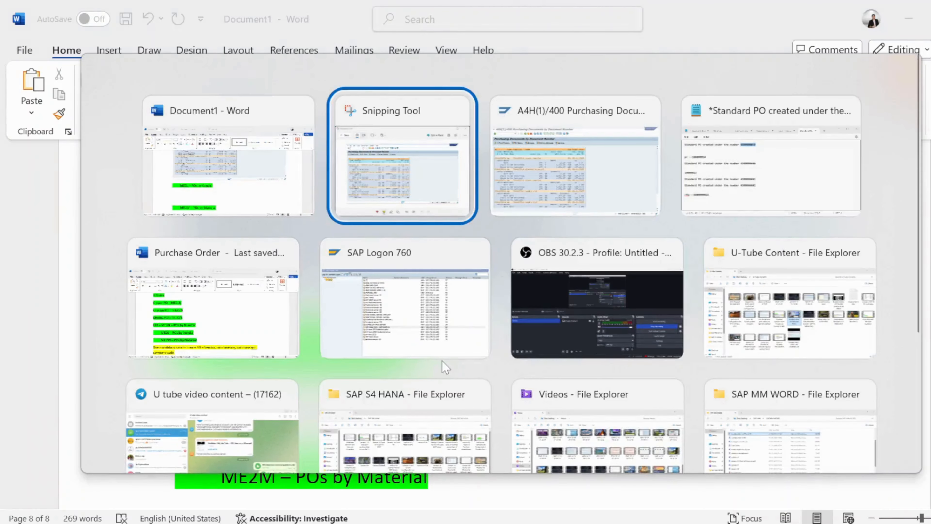
# - Switch to SAP, open transaction ME2L and set the supplier to vendor 019's number from the entry history
pyautogui.hotkey('alt', 'Tab')
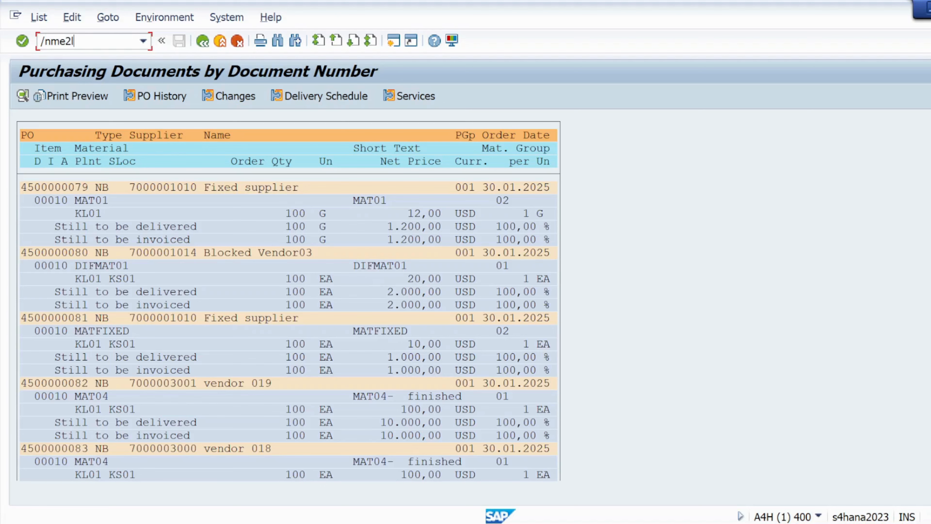
pyautogui.press('Return')
pyautogui.click(252, 124)
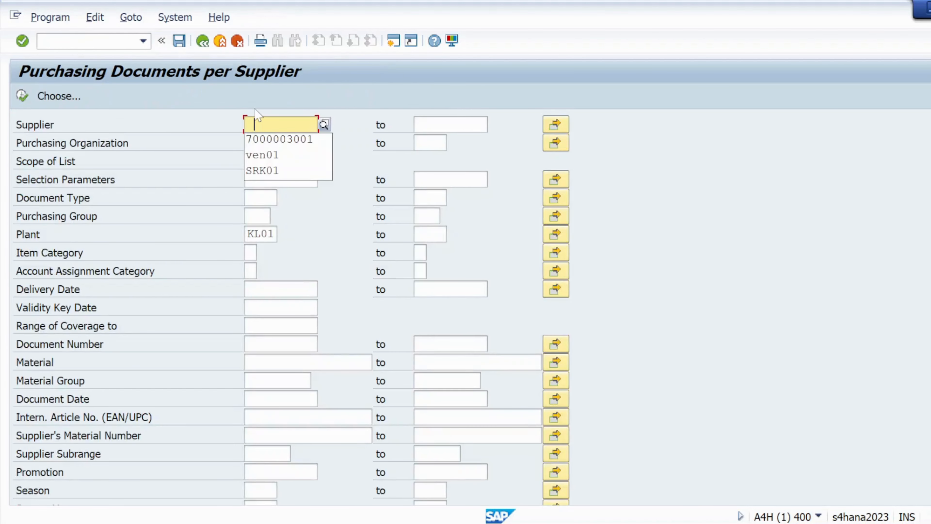
pyautogui.click(265, 140)
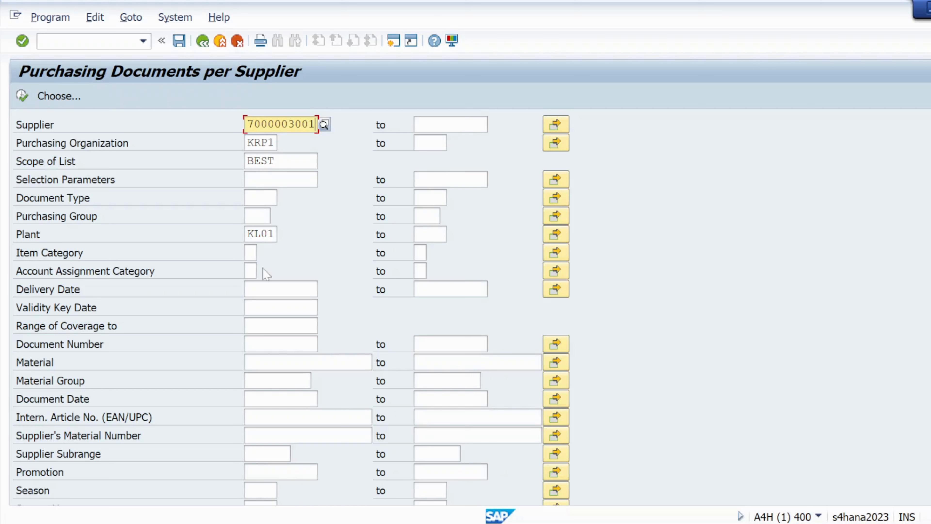
pyautogui.click(281, 399)
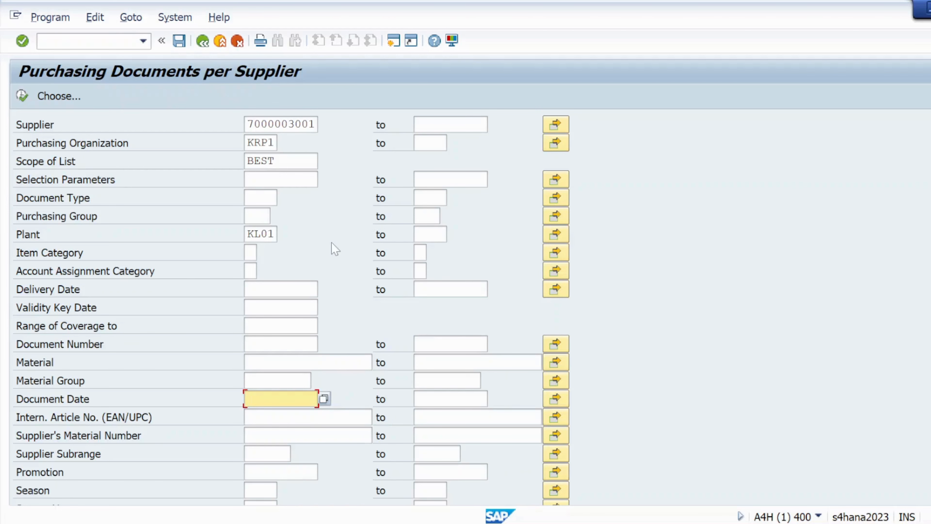
# - Capture a full-screen snip of the Purchasing Documents per Supplier selection screen with Snipping Tool
pyautogui.press('super')
pyautogui.write('sn')
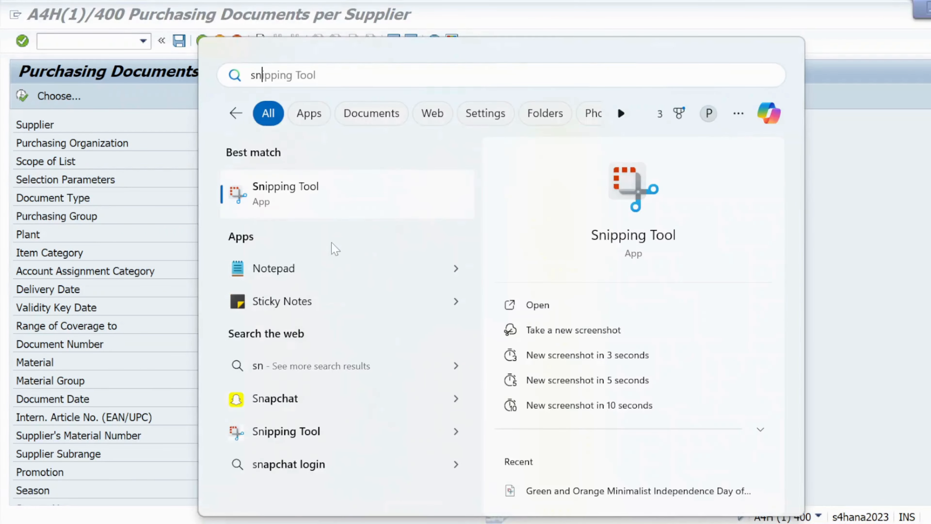
pyautogui.click(308, 193)
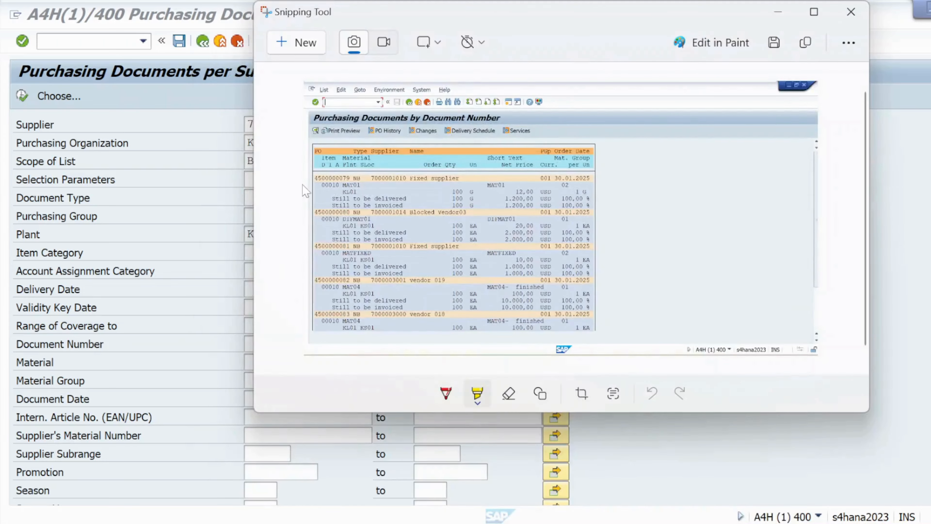
pyautogui.click(295, 43)
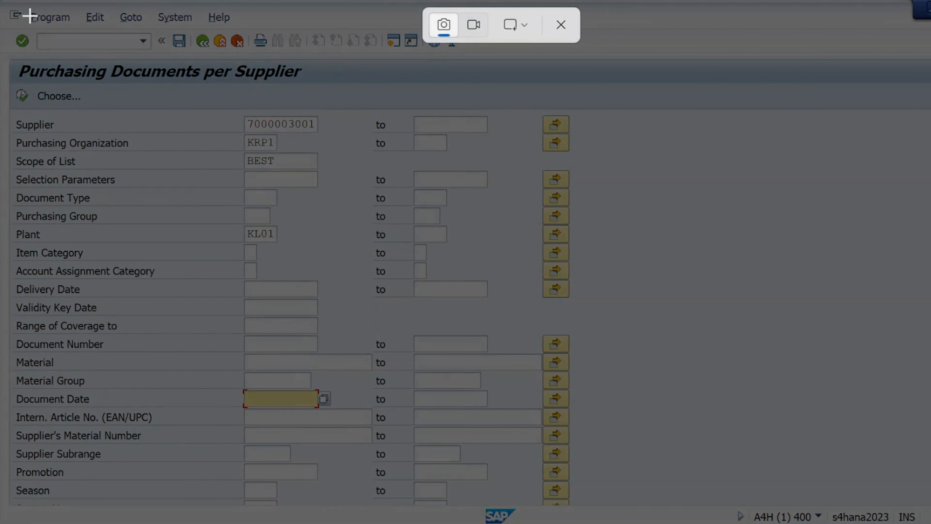
pyautogui.moveTo(1, 1); pyautogui.dragTo(930, 523)
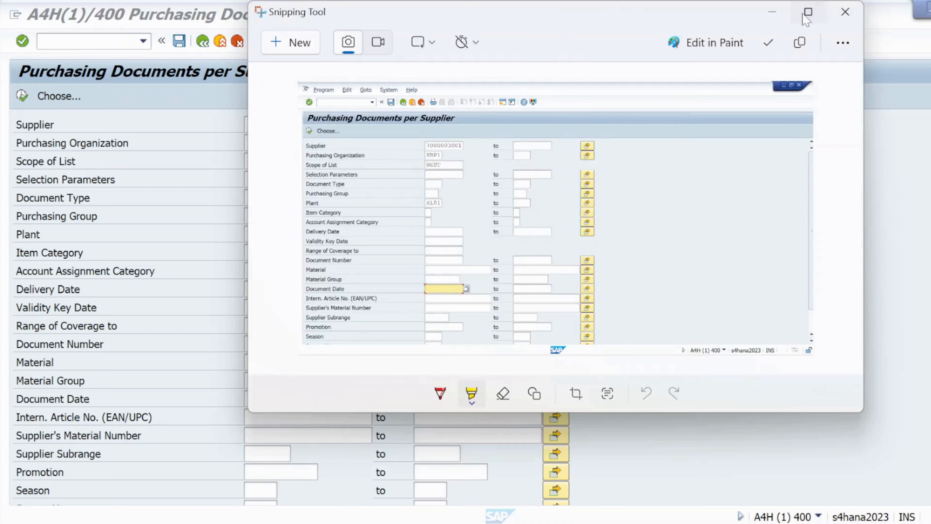
# - Enlarge the snip and highlight the supplier, purchasing organization KRP1, plant KL01 and the Execute icon in yellow
pyautogui.click(807, 14)
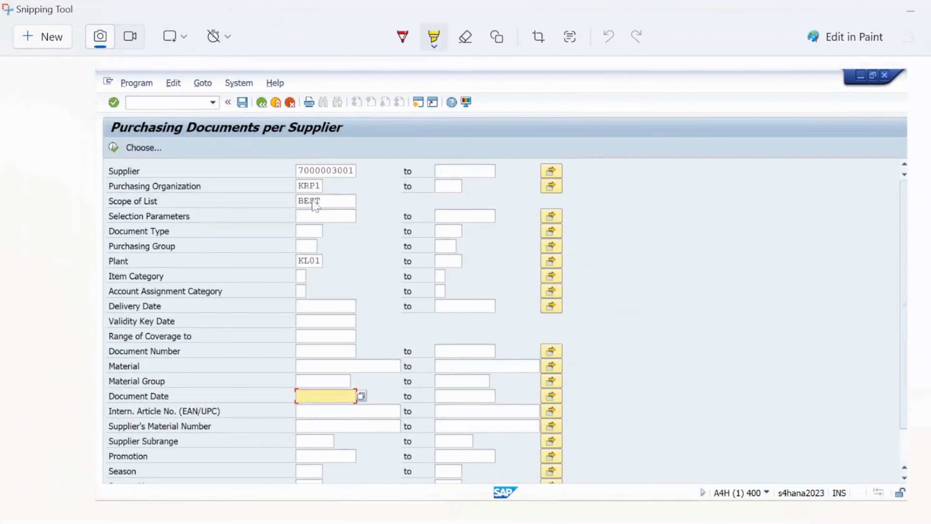
pyautogui.moveTo(299, 170); pyautogui.dragTo(351, 171)
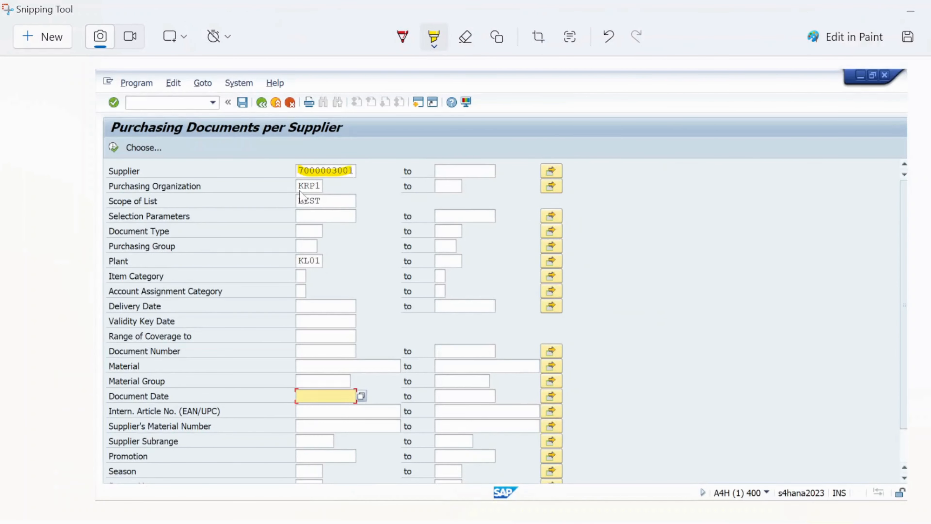
pyautogui.moveTo(299, 187); pyautogui.dragTo(331, 181)
pyautogui.moveTo(299, 260); pyautogui.dragTo(322, 259)
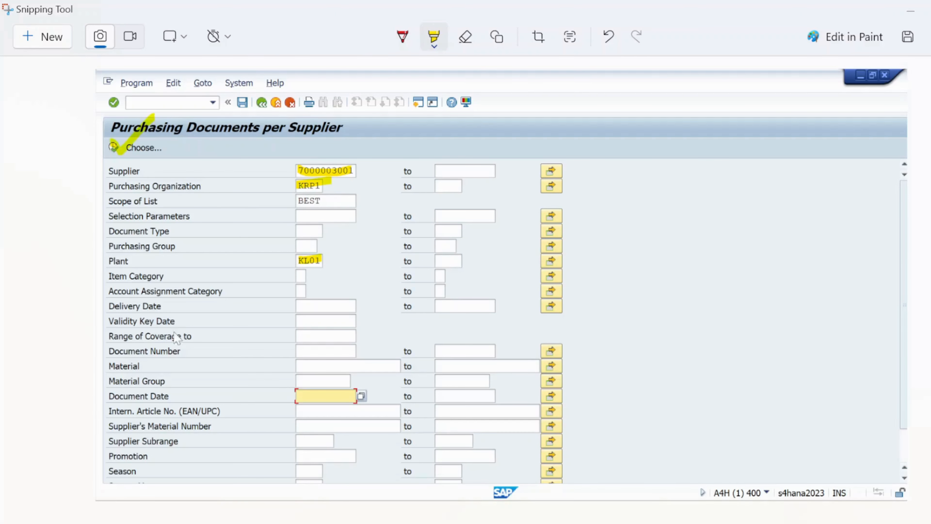
# - Switch to Document1 in Word, paste the highlighted selection screen snip under the ME2L heading and start a new line below it
pyautogui.hotkey('alt', 'Tab')
pyautogui.hotkey('alt', 'Tab')
pyautogui.hotkey('alt', 'Tab')
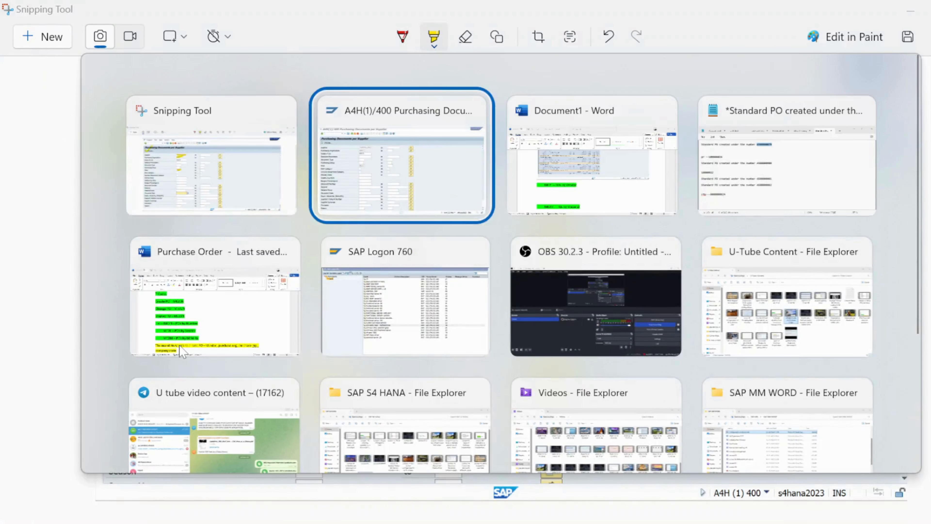
pyautogui.hotkey('ctrl', 'v')
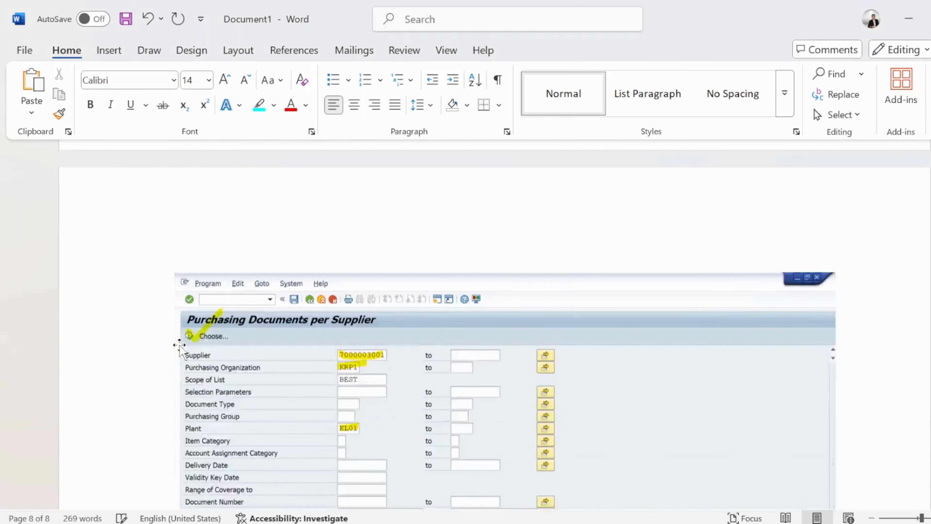
pyautogui.press('Return')
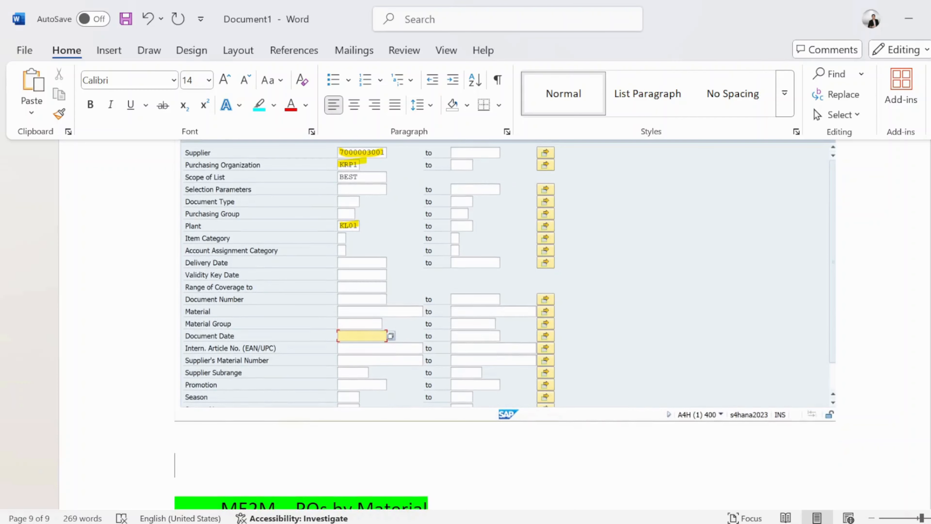
# - Switch back to SAP and execute the Purchasing Documents per Supplier report
pyautogui.hotkey('alt', 'Tab')
pyautogui.hotkey('alt', 'Tab')
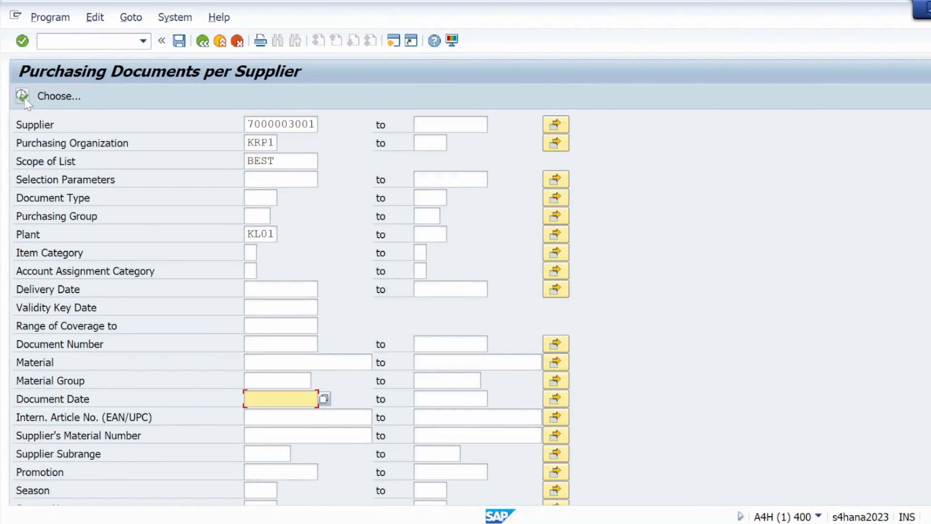
pyautogui.click(22, 97)
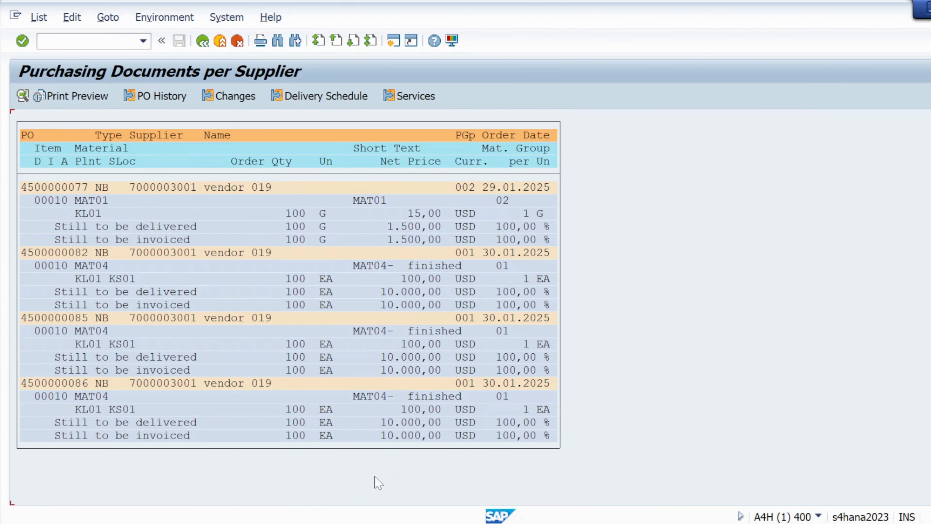
# - Capture a full-screen snip of the Purchasing Documents per Supplier result list with Snipping Tool
pyautogui.click(640, 523)
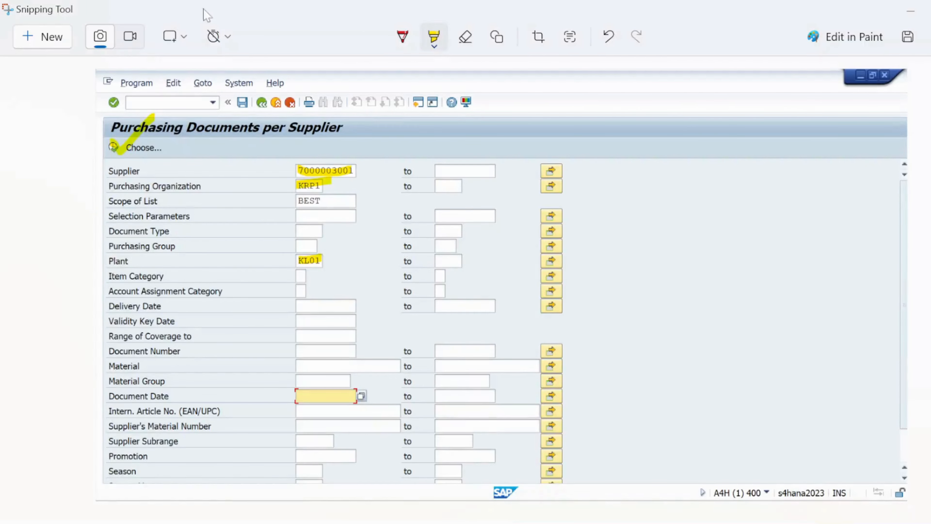
pyautogui.click(28, 35)
pyautogui.moveTo(1, 1); pyautogui.dragTo(930, 490)
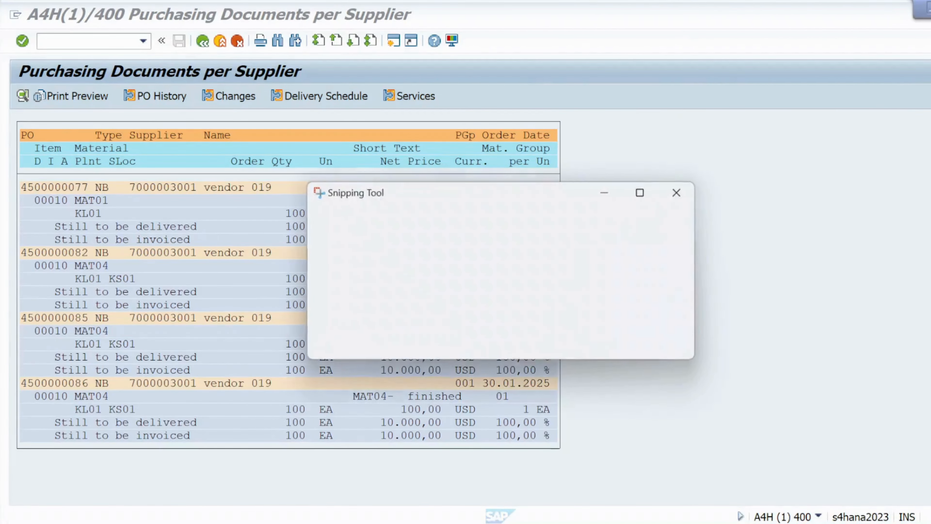
# - Switch to Document1 in Word and paste the supplier list snip below the ME2L selection screen image
pyautogui.hotkey('alt', 'Tab')
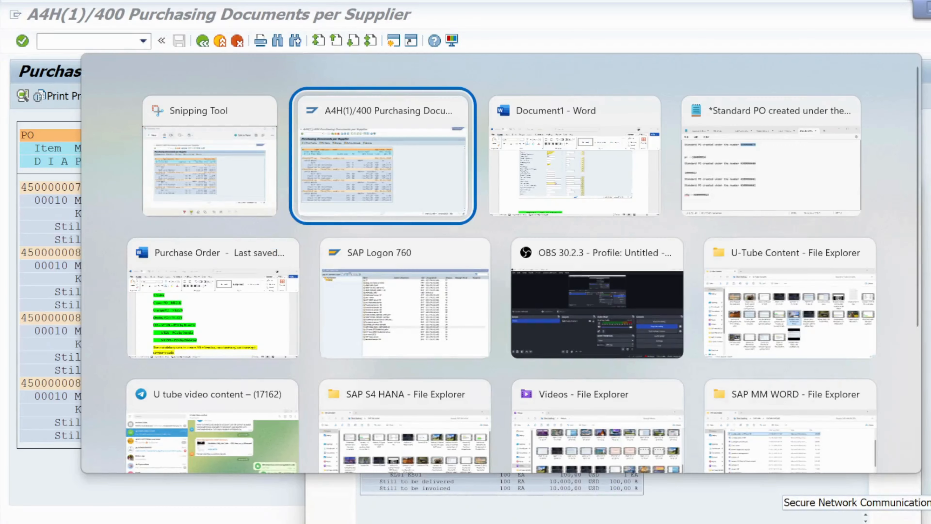
pyautogui.hotkey('alt', 'Tab')
pyautogui.hotkey('ctrl', 'v')
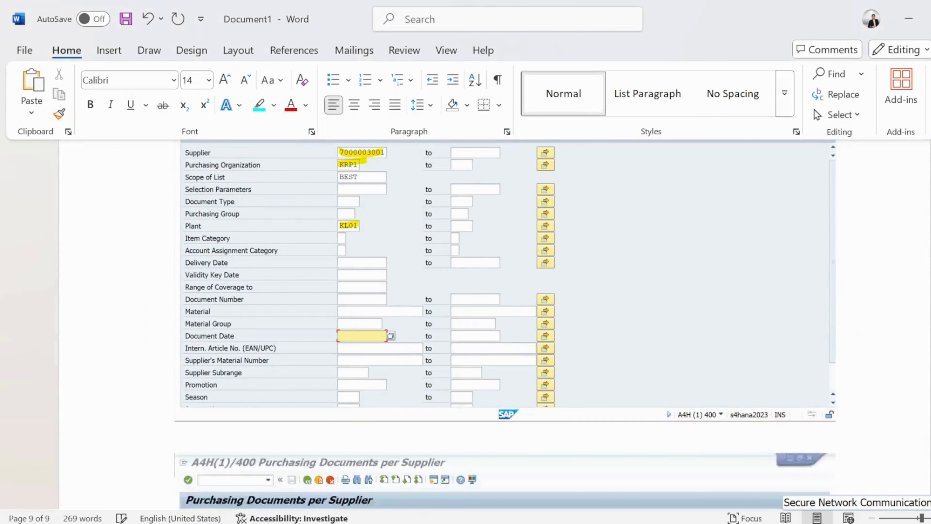
# - Add blank space below the ME2M – POs by Material heading in the Word document
pyautogui.scroll(-6, 502, 324)
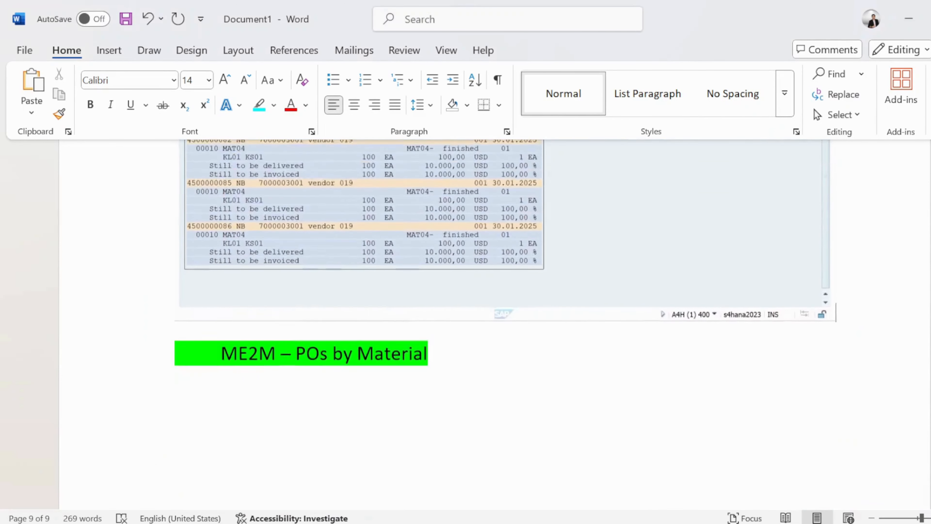
pyautogui.click(164, 215)
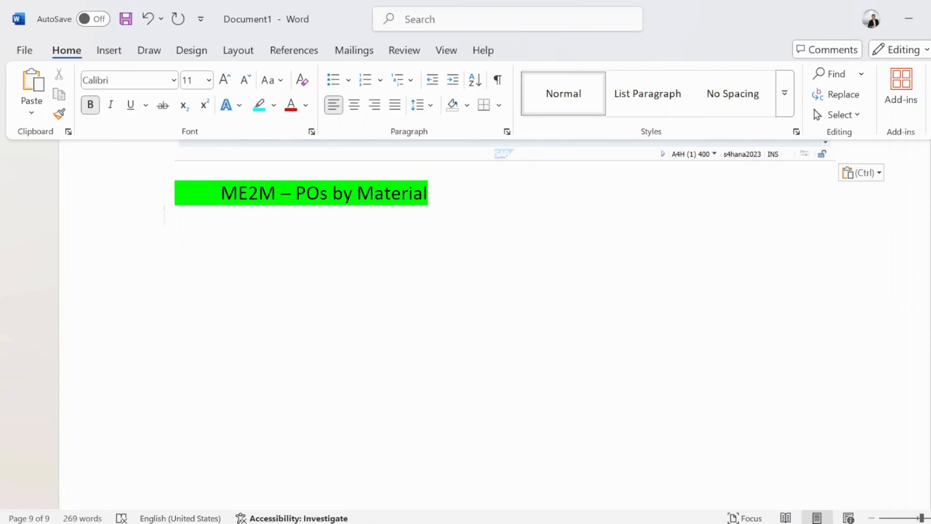
pyautogui.press('Return')
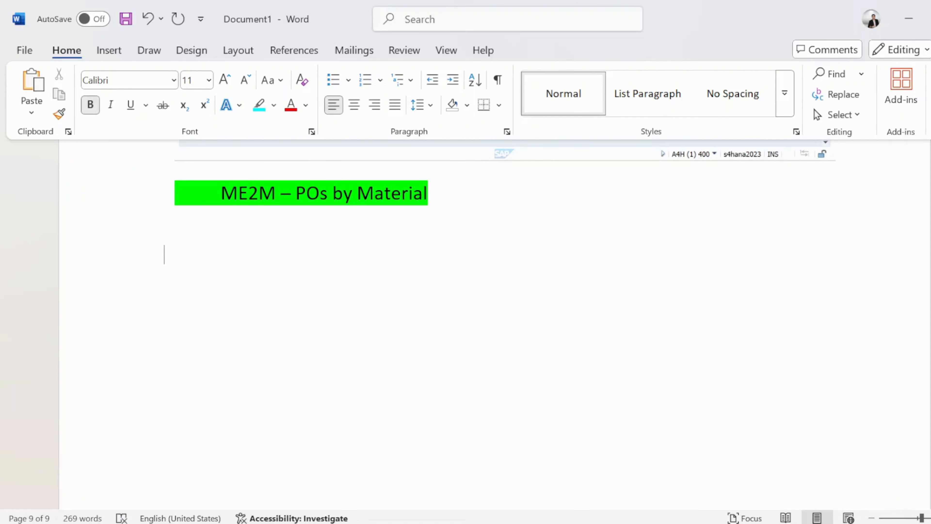
# - Switch to SAP, open transaction ME2M and set the material to MAT01
pyautogui.hotkey('alt', 'Tab')
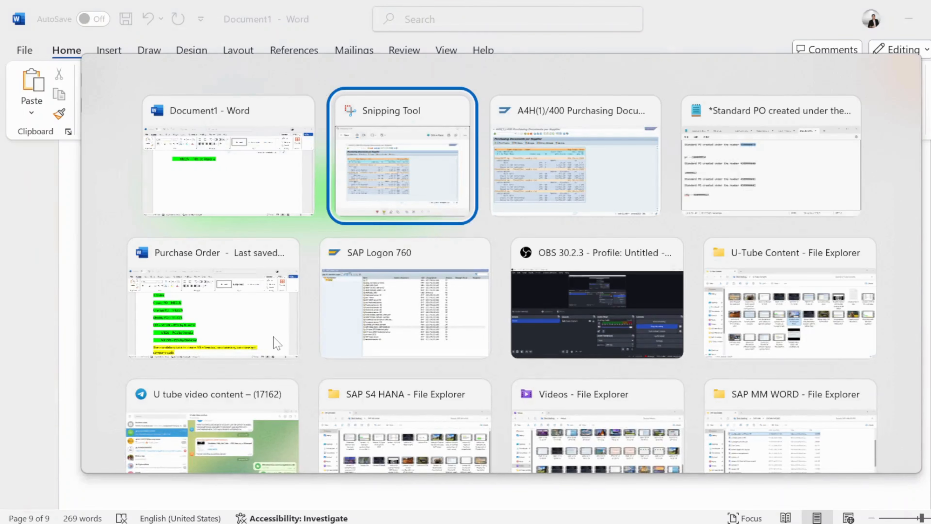
pyautogui.hotkey('alt', 'Tab')
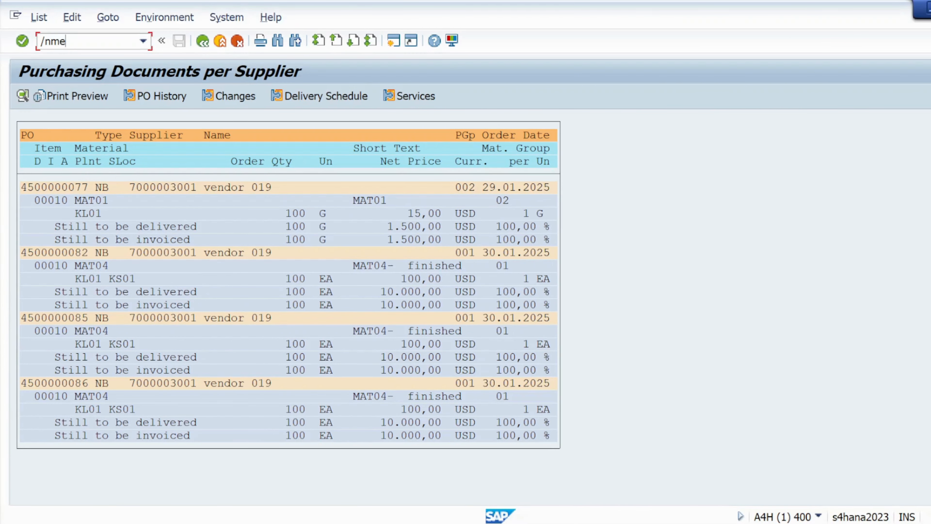
pyautogui.press('Return')
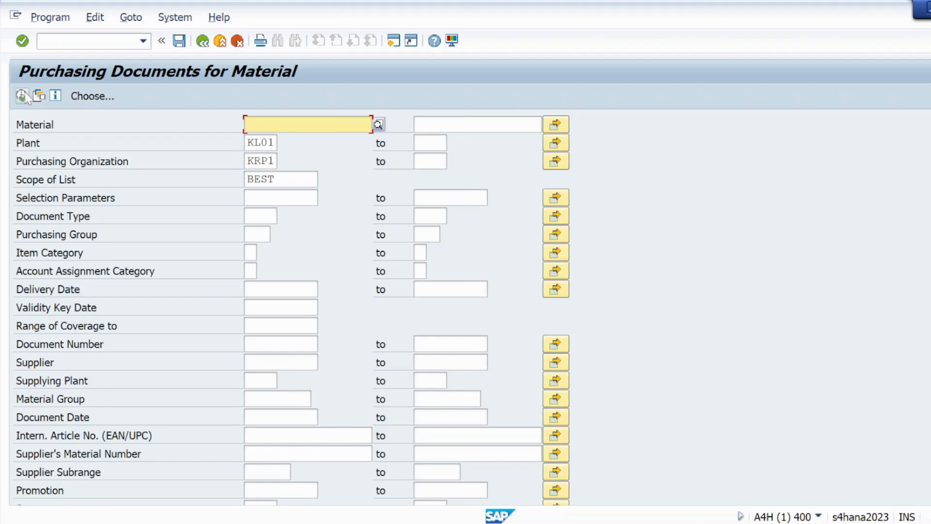
pyautogui.write('mat')
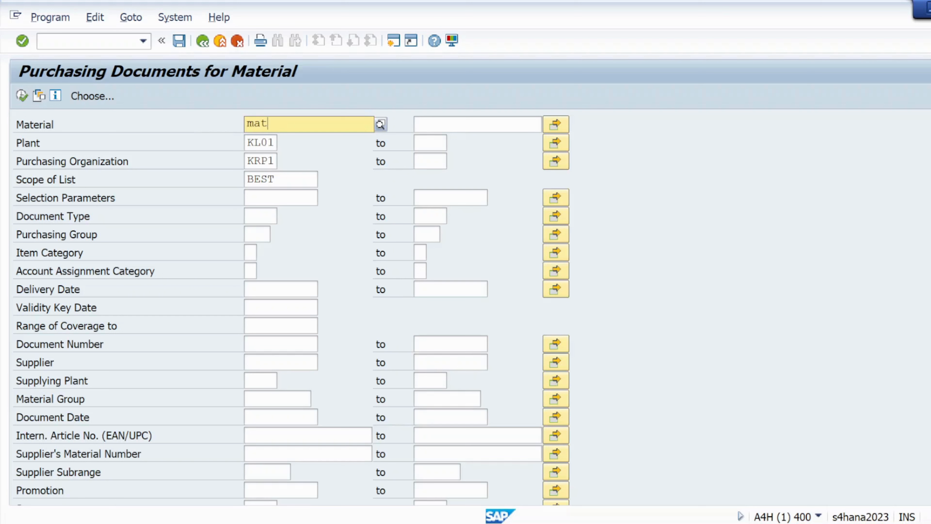
pyautogui.write('01')
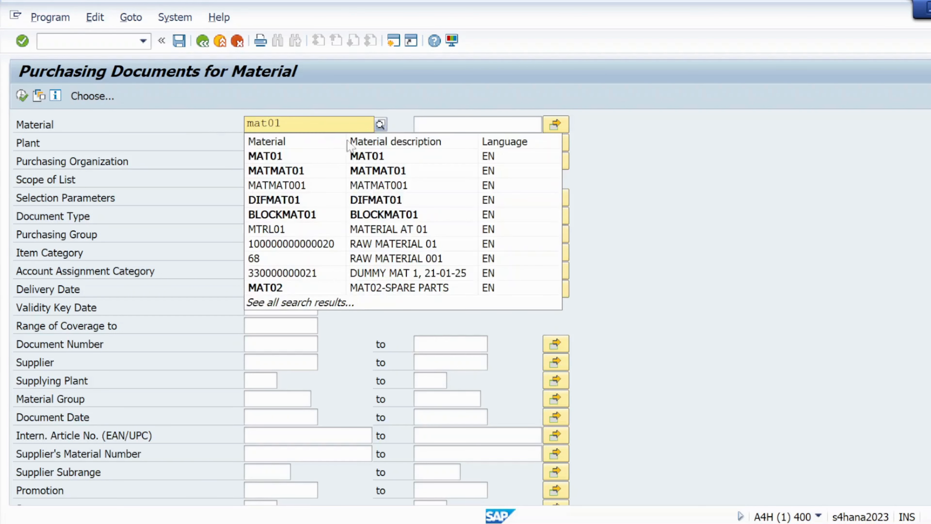
pyautogui.click(279, 156)
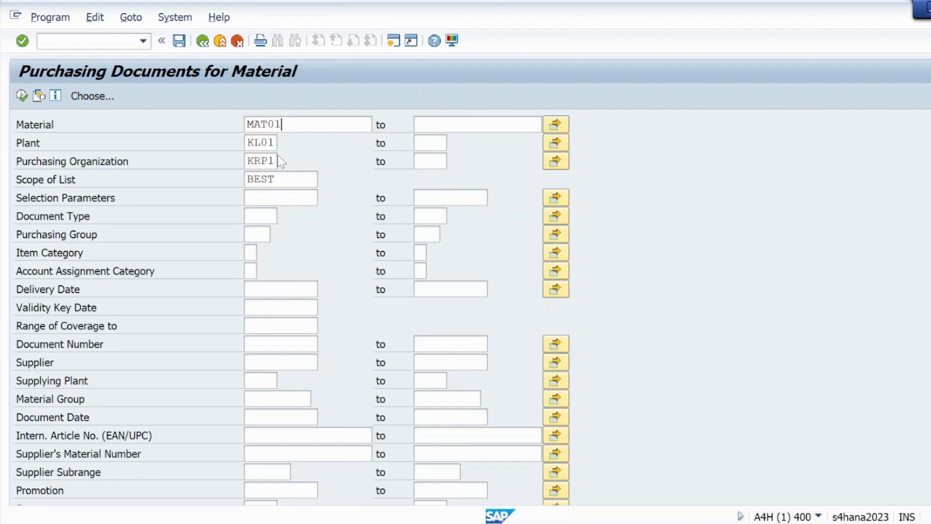
# - Add MAT02 as a second single value in the multiple selection for Material and apply it
pyautogui.click(554, 128)
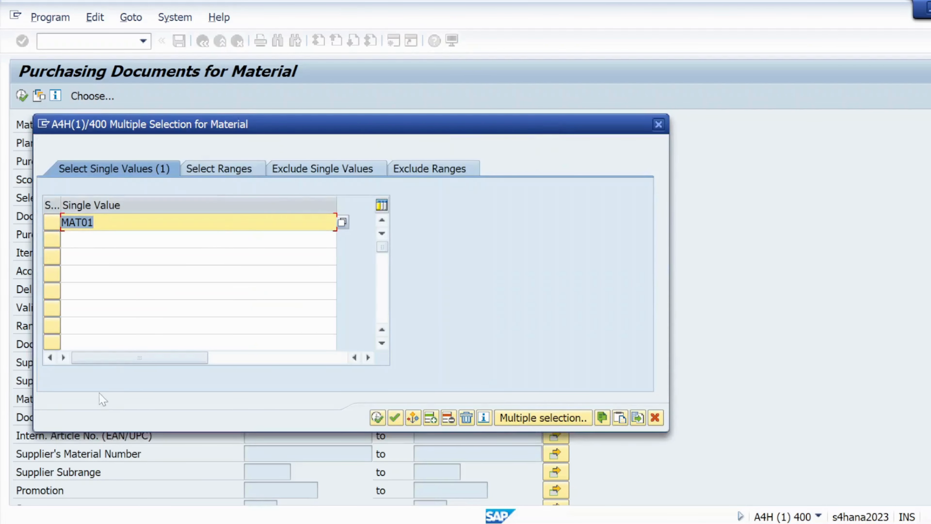
pyautogui.click(147, 240)
pyautogui.write('ma')
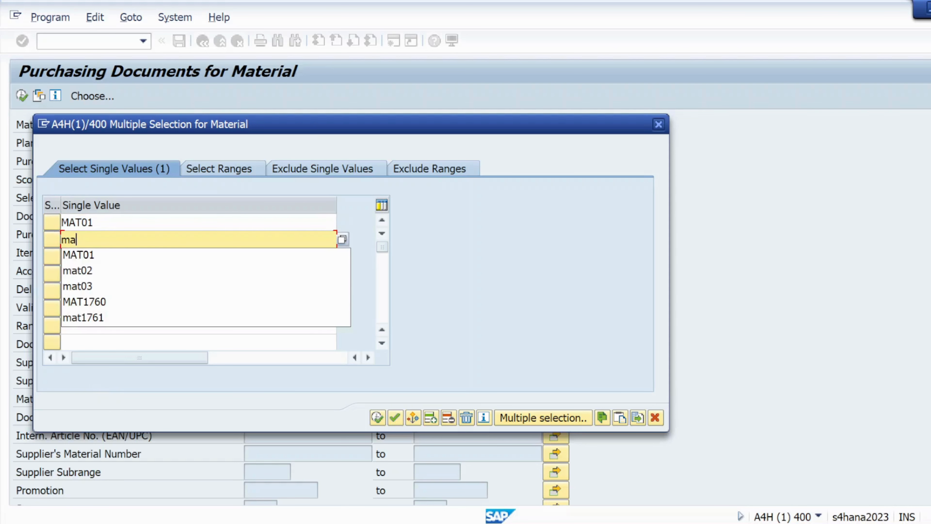
pyautogui.write('t02')
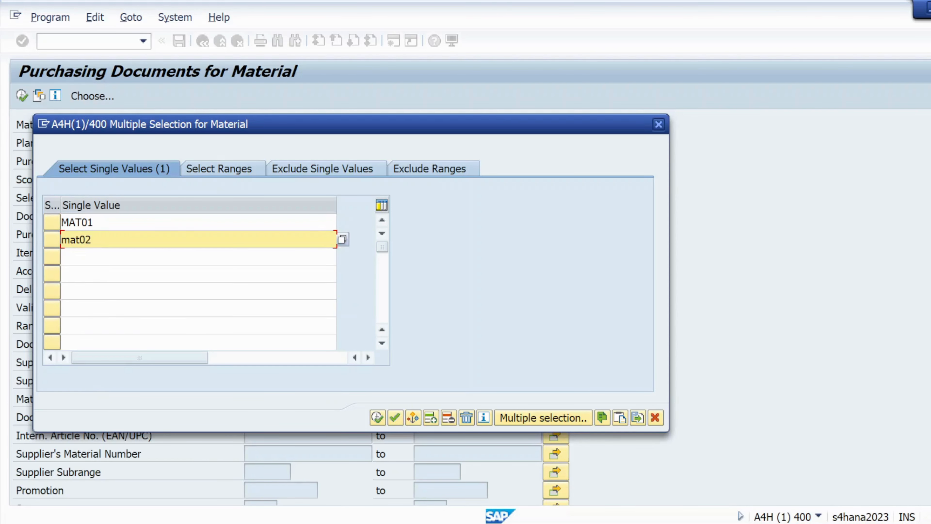
pyautogui.press('Return')
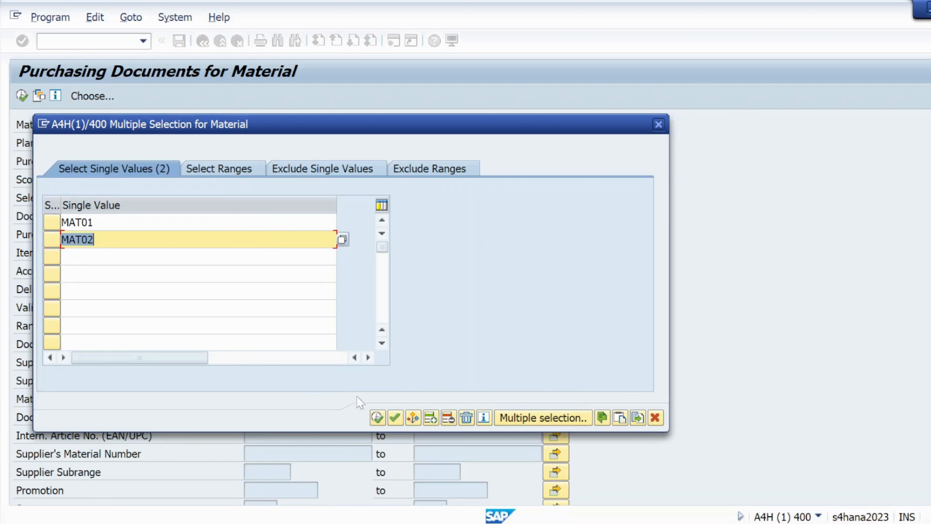
pyautogui.click(377, 418)
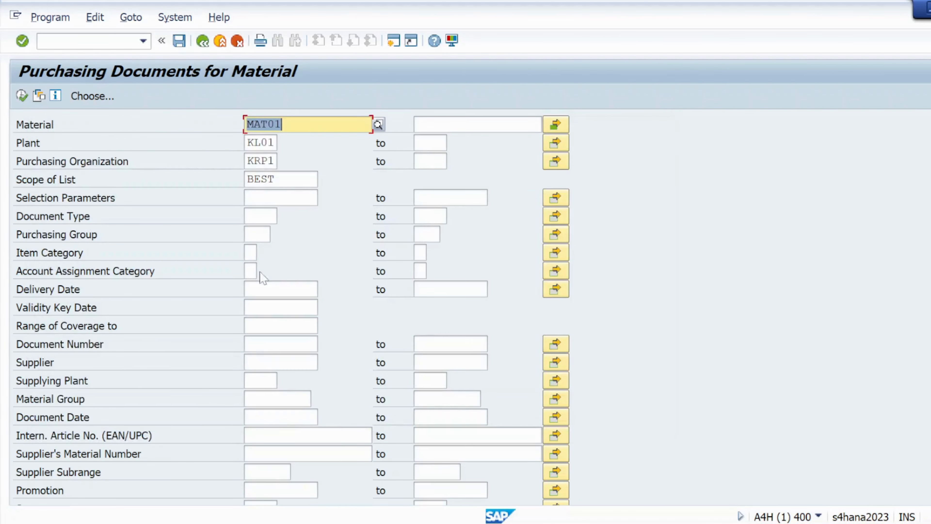
# - Capture a full-screen snip of the Purchasing Documents for Material selection screen with Snipping Tool and enlarge its window
pyautogui.press('super')
pyautogui.write('snip')
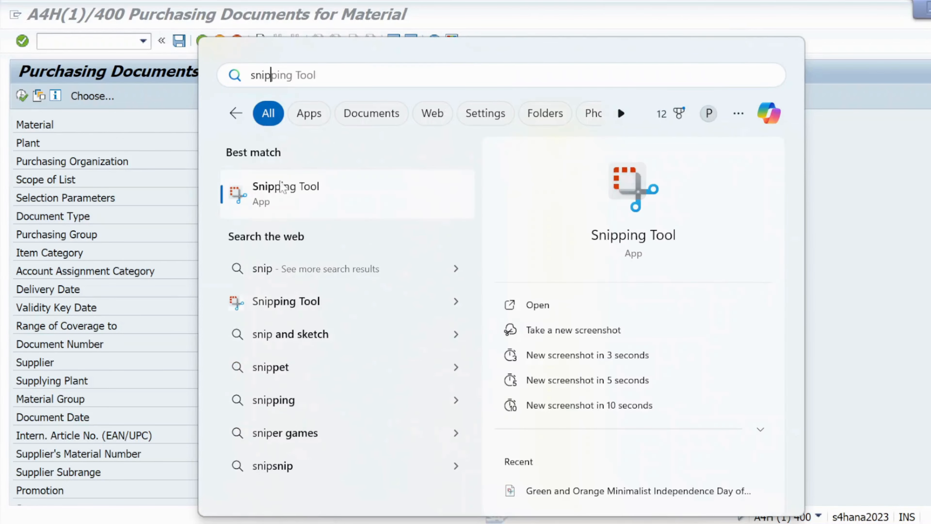
pyautogui.click(301, 198)
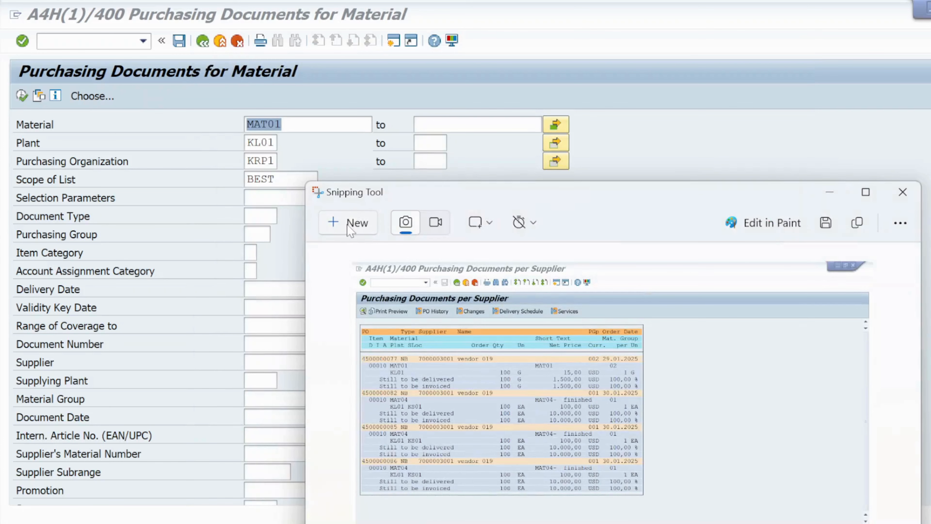
pyautogui.click(350, 224)
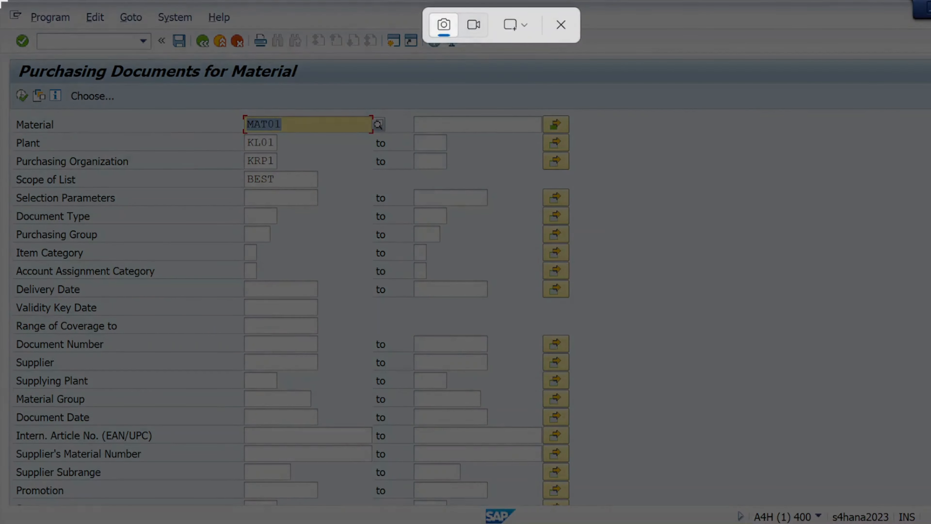
pyautogui.moveTo(2, 2); pyautogui.dragTo(930, 523)
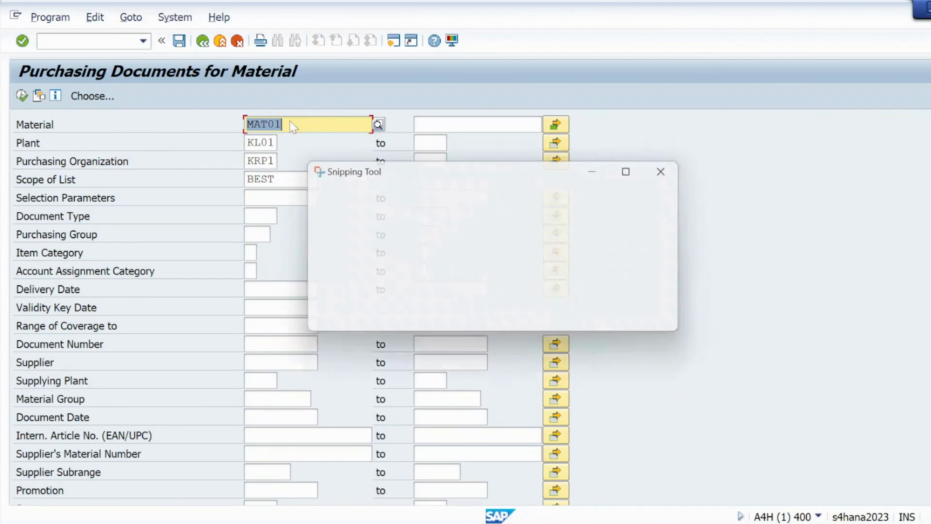
pyautogui.click(860, 168)
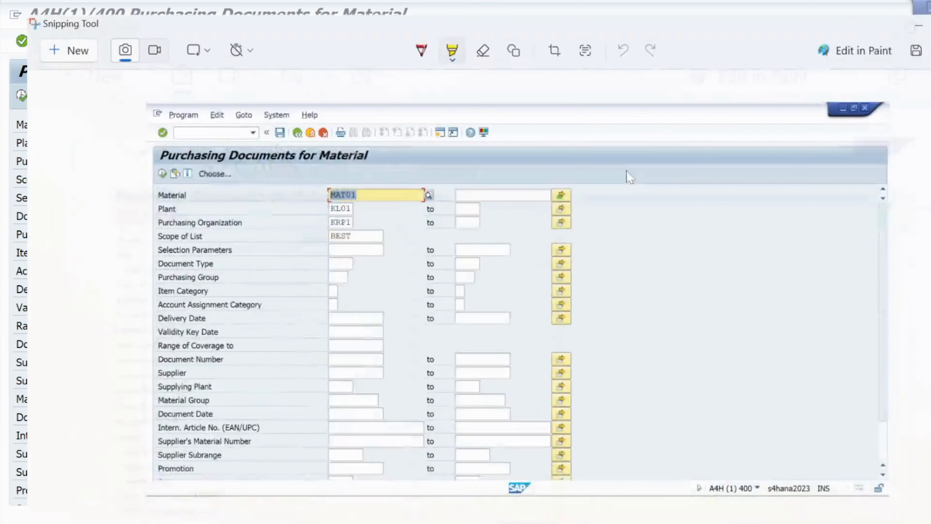
# - Highlight MAT01, KL01 and KRP1 in the snip and paste it below the ME2M heading in Word, followed by blank lines
pyautogui.moveTo(291, 175)
pyautogui.mouseDown()
pyautogui.moveTo(330, 176)
pyautogui.moveTo(314, 207)
pyautogui.moveTo(322, 207)
pyautogui.mouseUp()
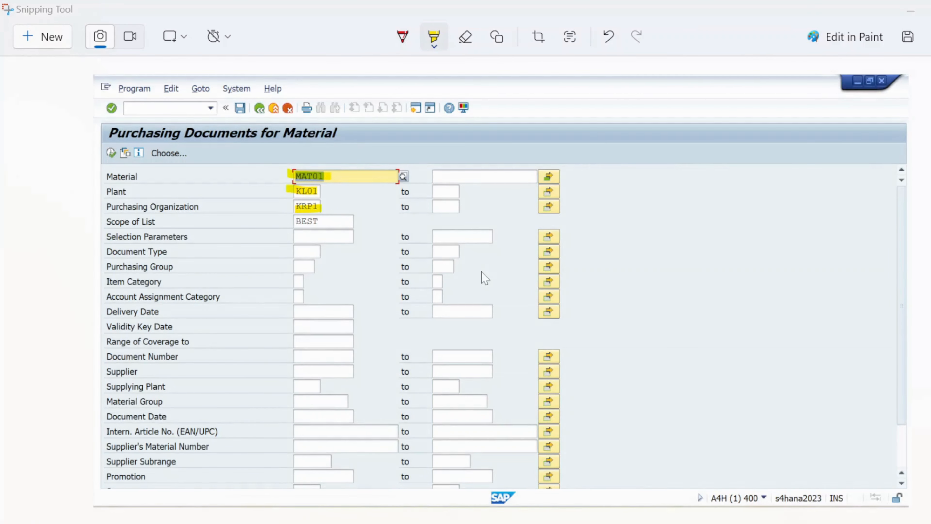
pyautogui.hotkey('alt', 'Tab')
pyautogui.hotkey('alt', 'Tab')
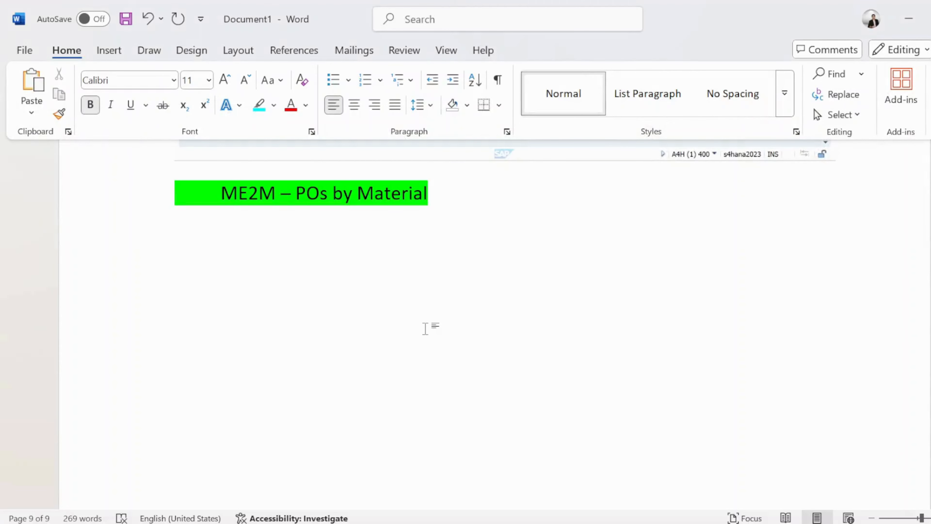
pyautogui.hotkey('ctrl', 'v')
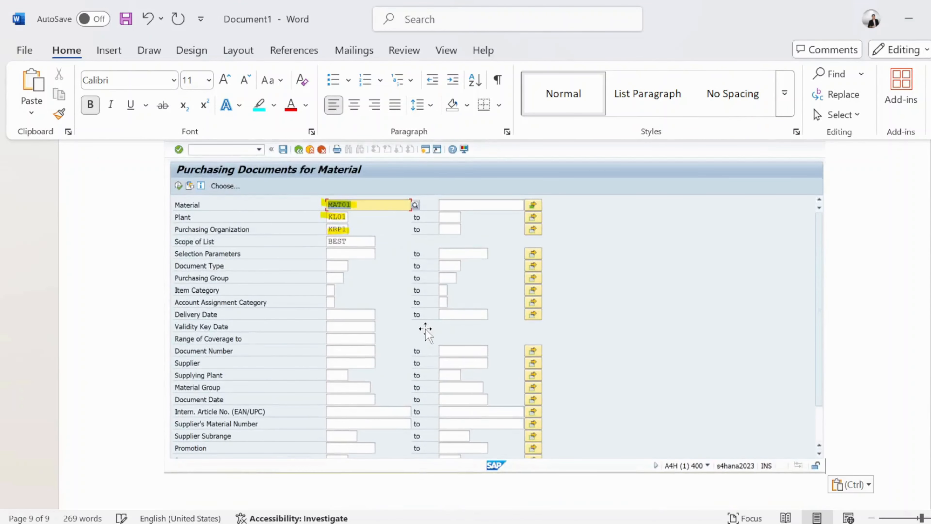
pyautogui.press('Return')
pyautogui.press('Return')
pyautogui.press('Return')
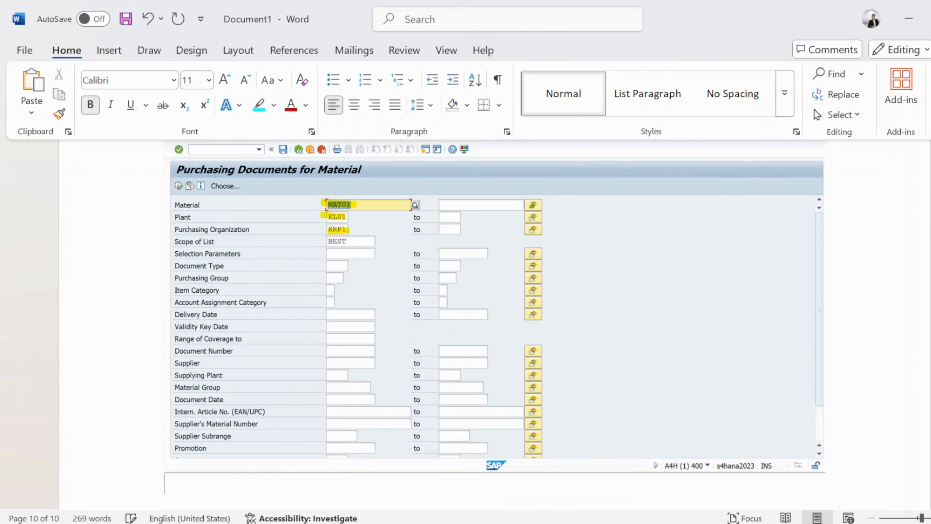
# - Switch to SAP and execute the ME2M Purchasing Documents for Material report
pyautogui.hotkey('alt', 'Tab')
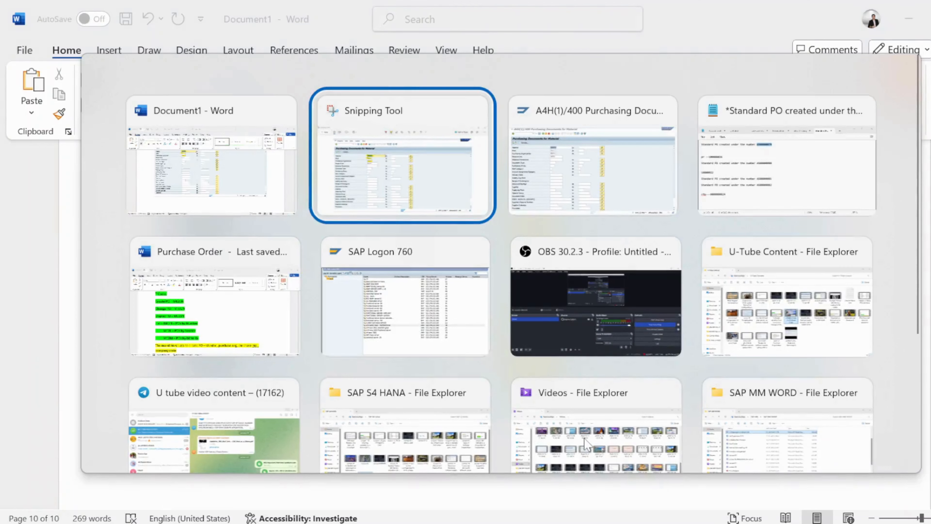
pyautogui.hotkey('alt', 'Tab')
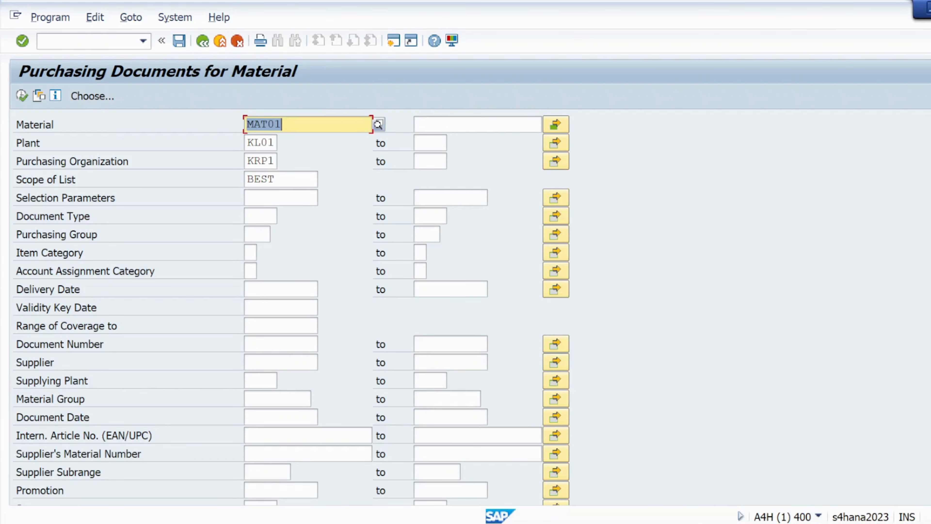
pyautogui.click(22, 96)
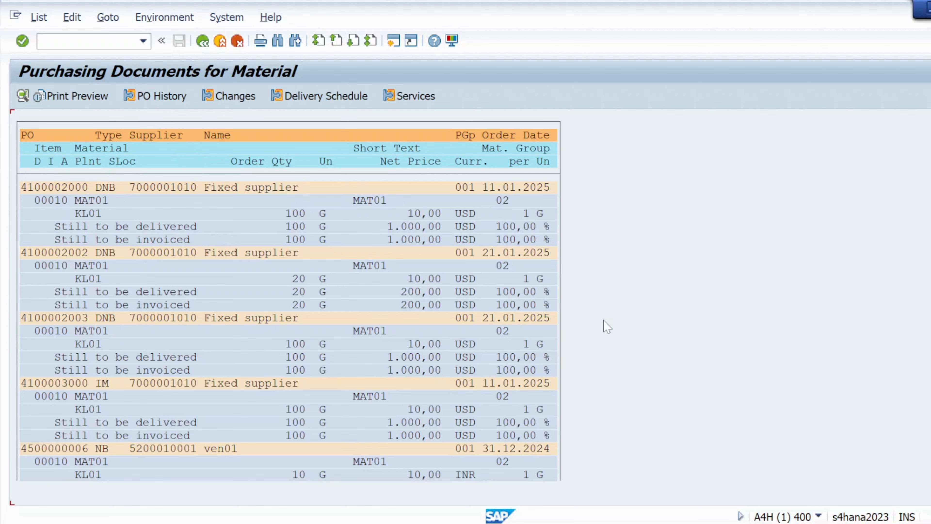
# - Capture a full-screen snip of the ME2M purchase order list with Snipping Tool and enlarge its window
pyautogui.press('super')
pyautogui.write('sni')
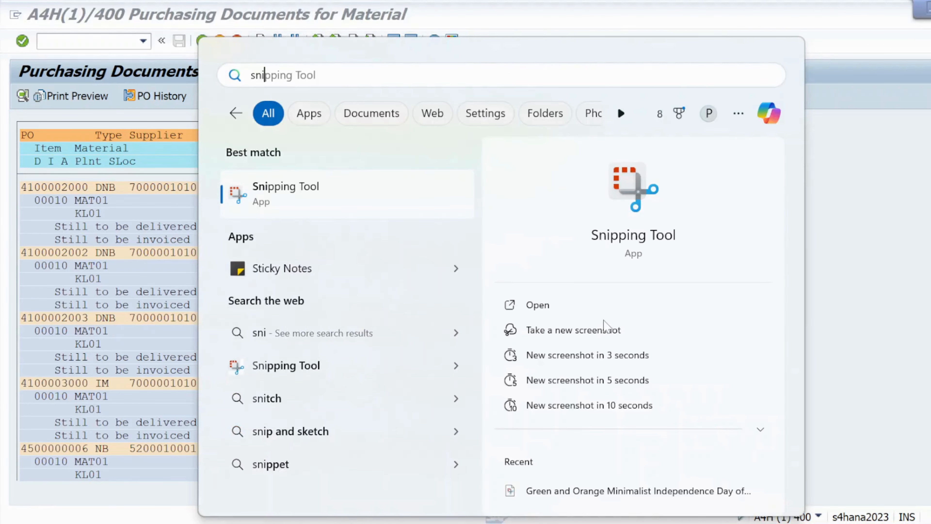
pyautogui.click(356, 190)
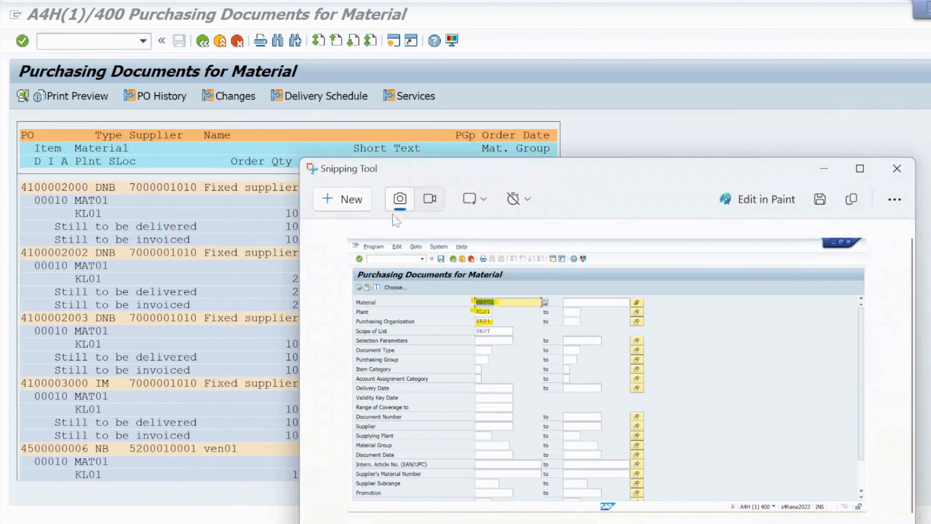
pyautogui.click(350, 200)
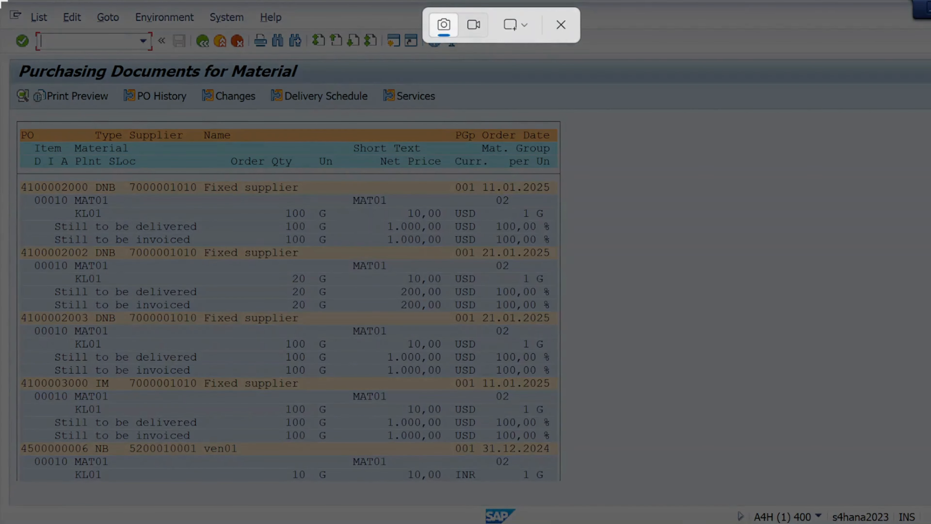
pyautogui.moveTo(3, 2); pyautogui.dragTo(930, 523)
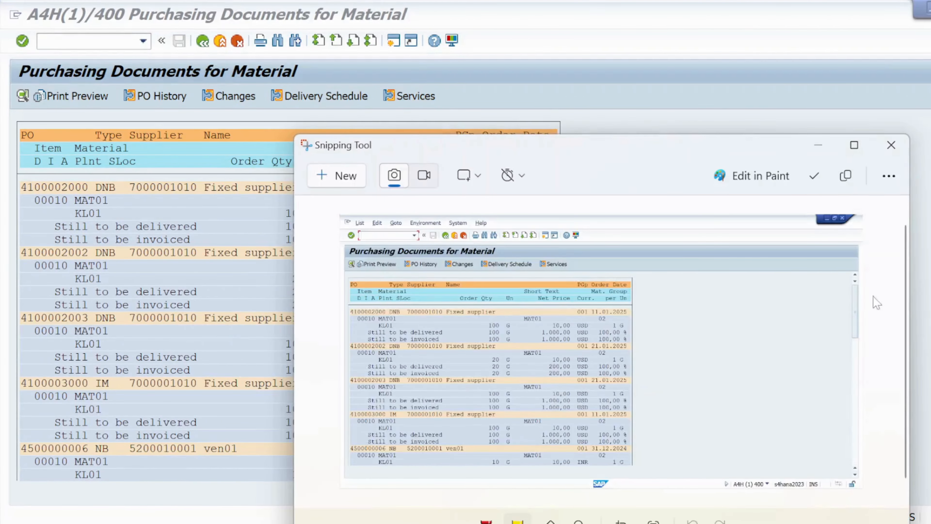
pyautogui.click(854, 146)
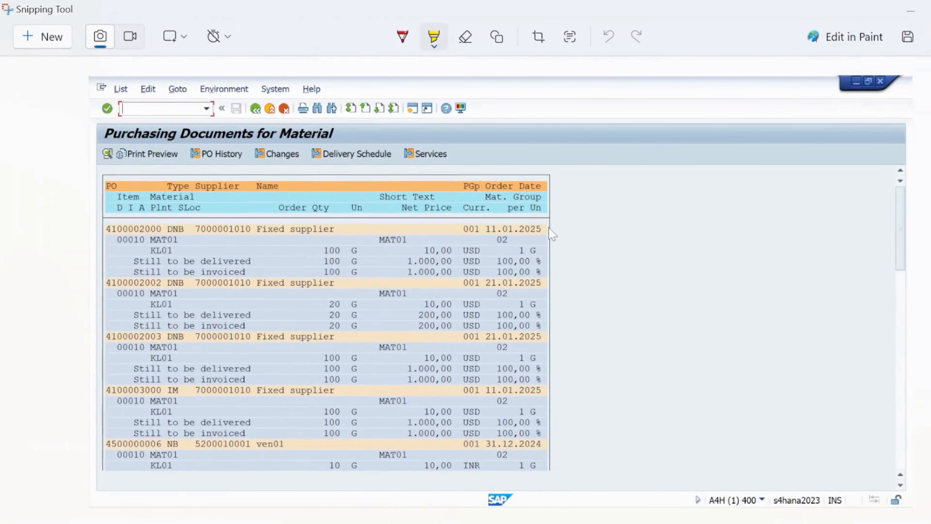
# - Switch to the Word document and paste the ME2M result list snip below the selection screen image
pyautogui.hotkey('alt', 'Tab')
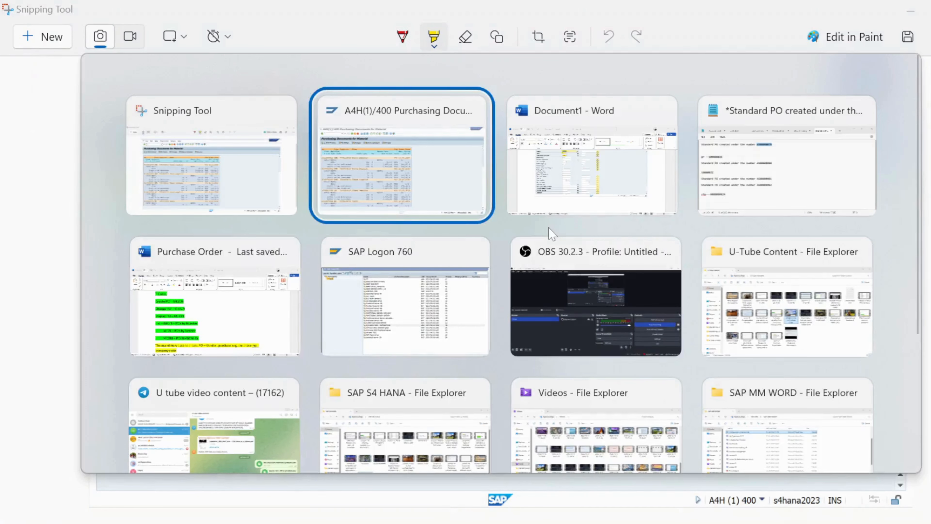
pyautogui.hotkey('alt', 'Tab')
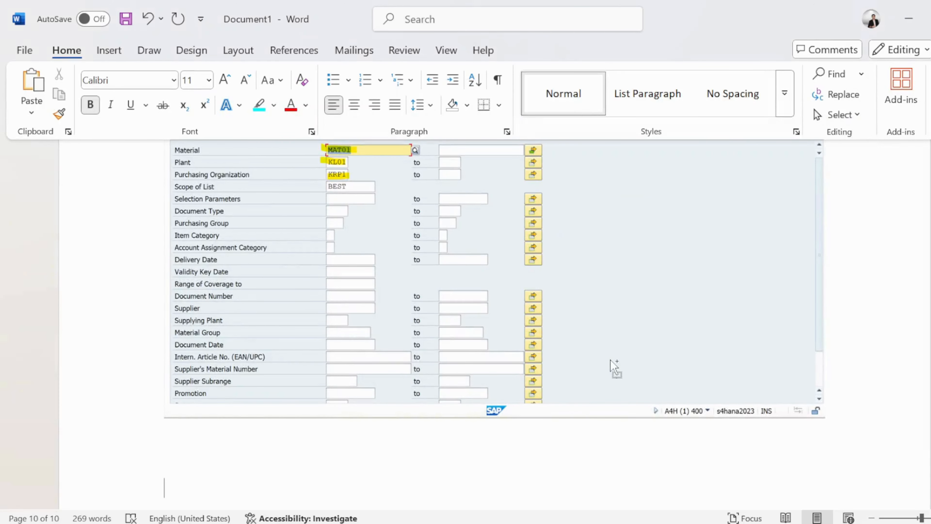
pyautogui.hotkey('ctrl', 'v')
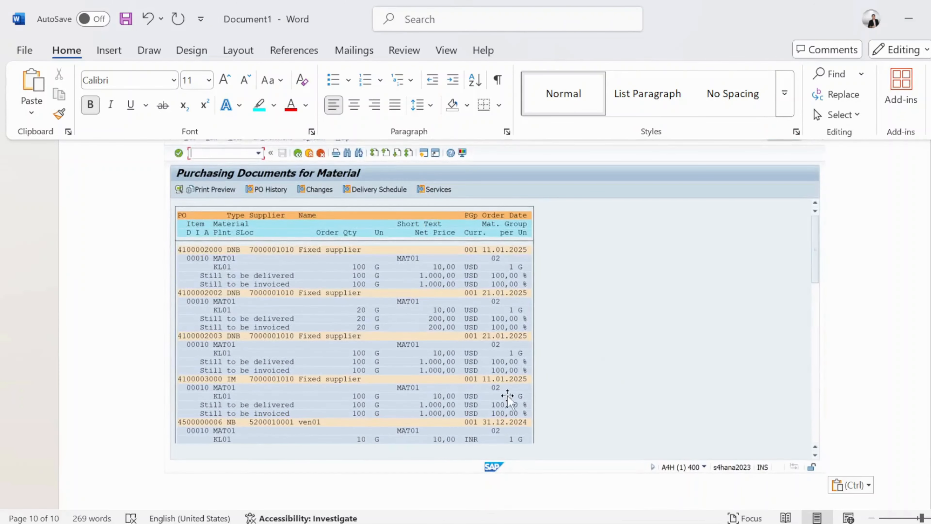
# - Review the documented purchase order methods and list reports from the end of the document back towards its beginning
pyautogui.scroll(-5, 509, 396)
pyautogui.scroll(20, 521, 348)
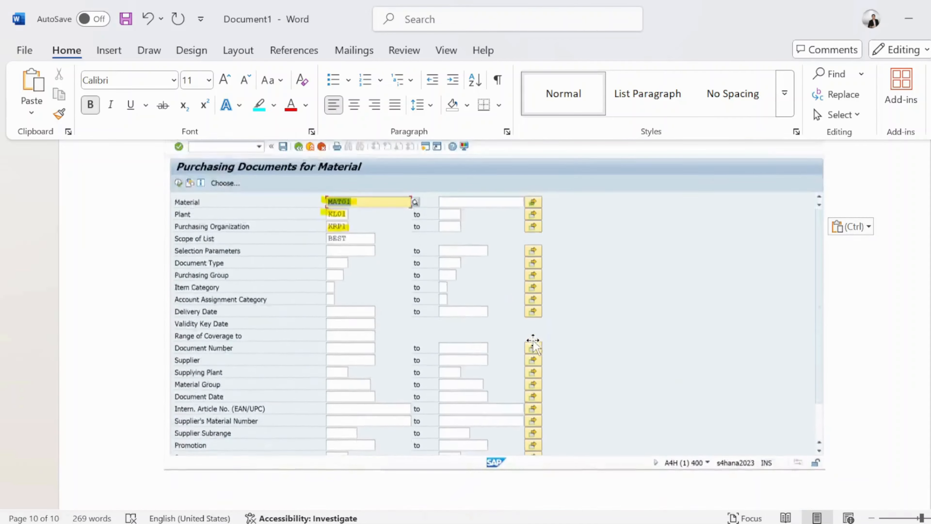
pyautogui.scroll(20, 557, 297)
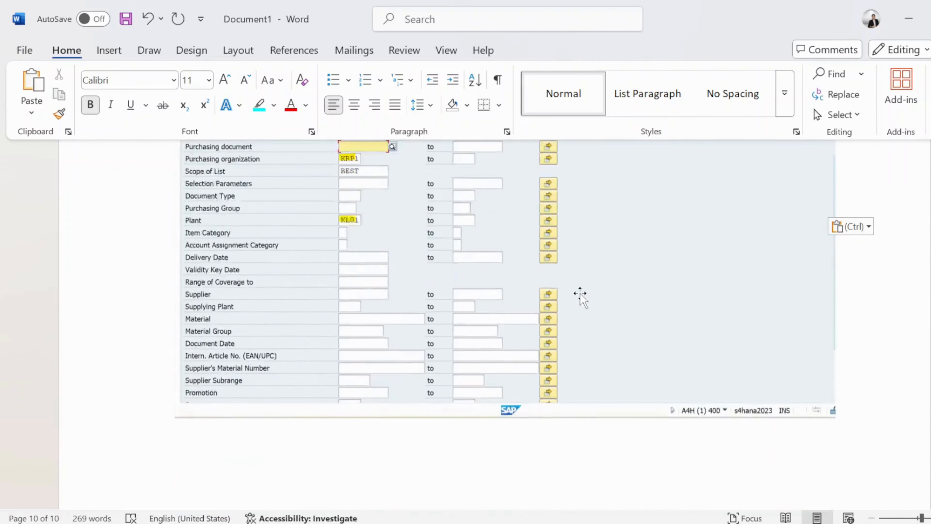
pyautogui.scroll(20, 604, 252)
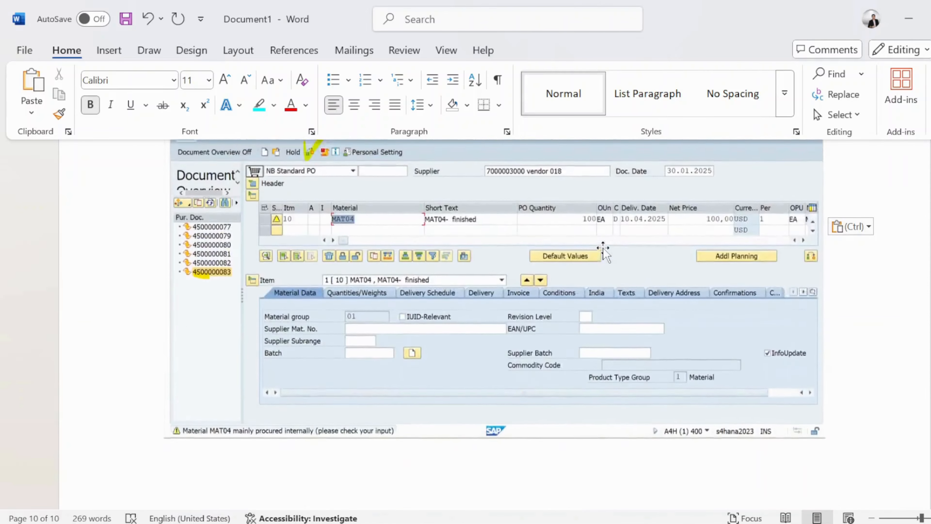
pyautogui.scroll(20, 603, 253)
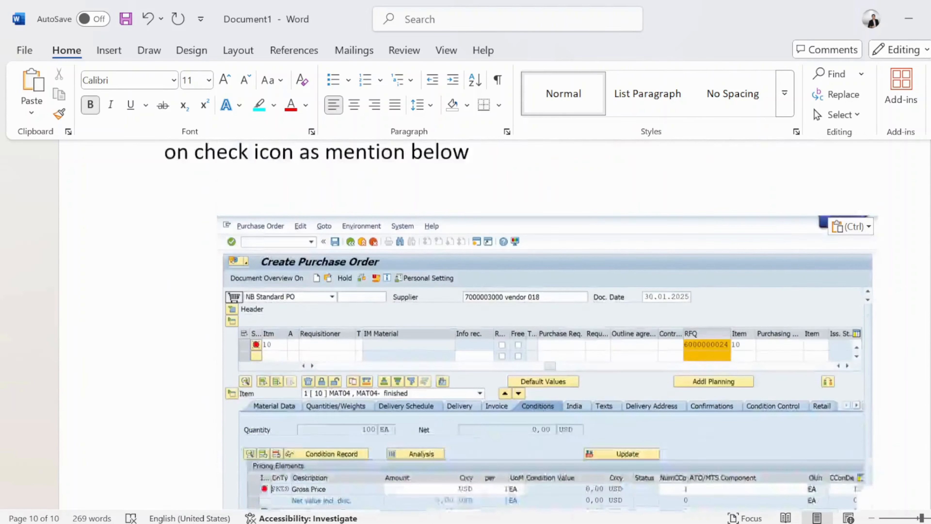
pyautogui.scroll(20, 607, 251)
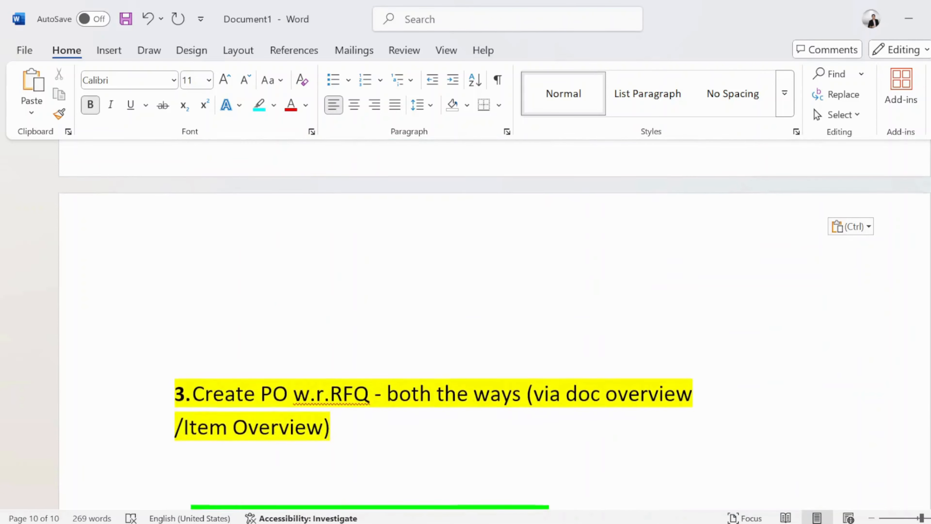
pyautogui.scroll(20, 608, 250)
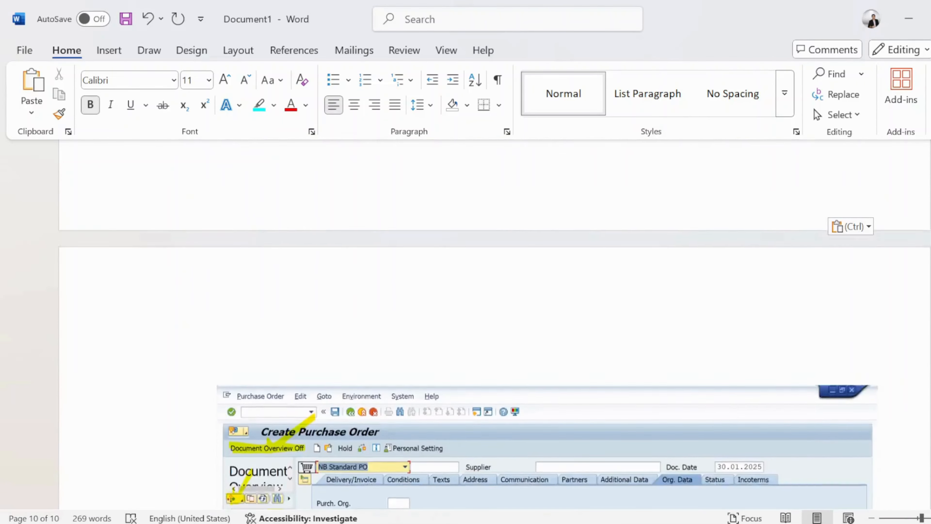
pyautogui.scroll(10, 616, 255)
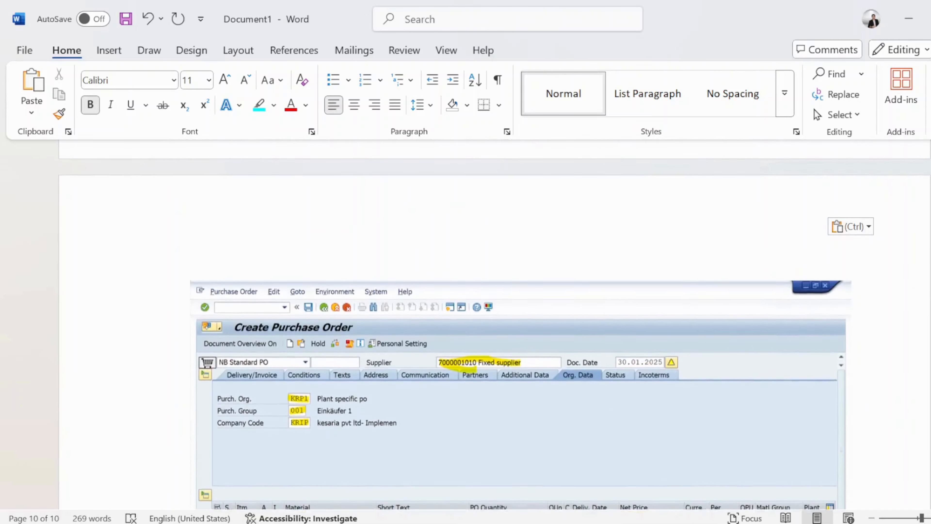
pyautogui.hotkey('ctrl', 's')
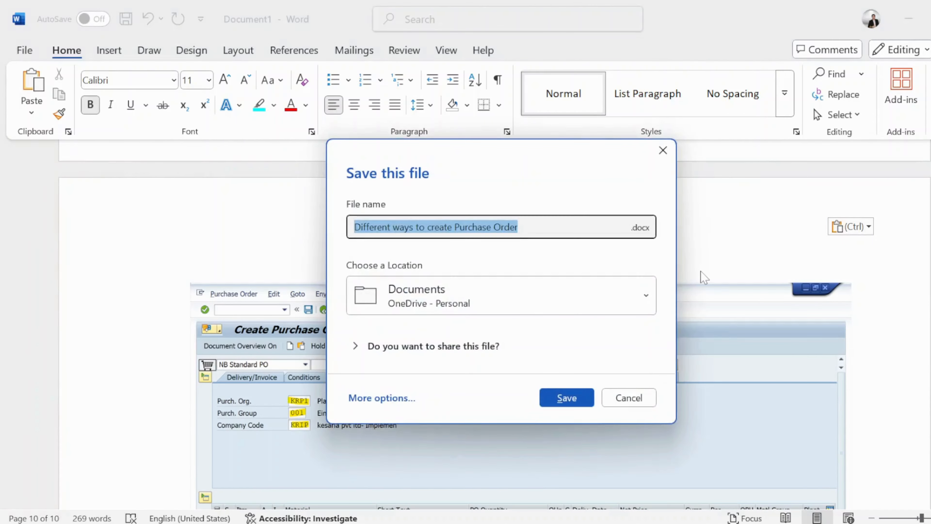
pyautogui.click(665, 150)
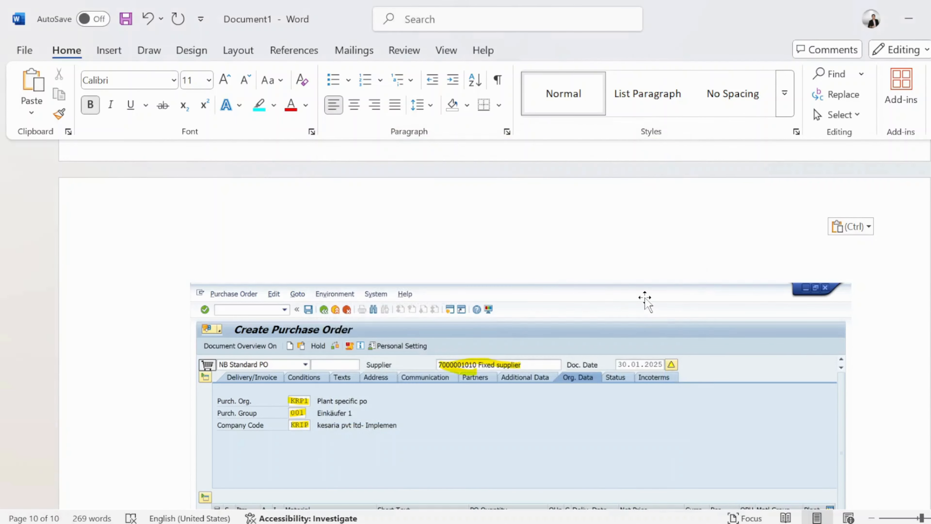
pyautogui.press('super+Tab')
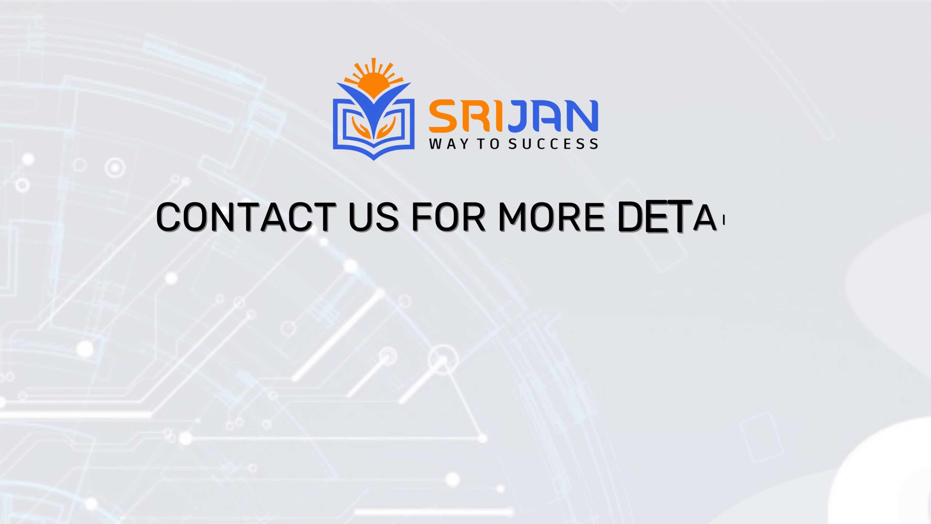